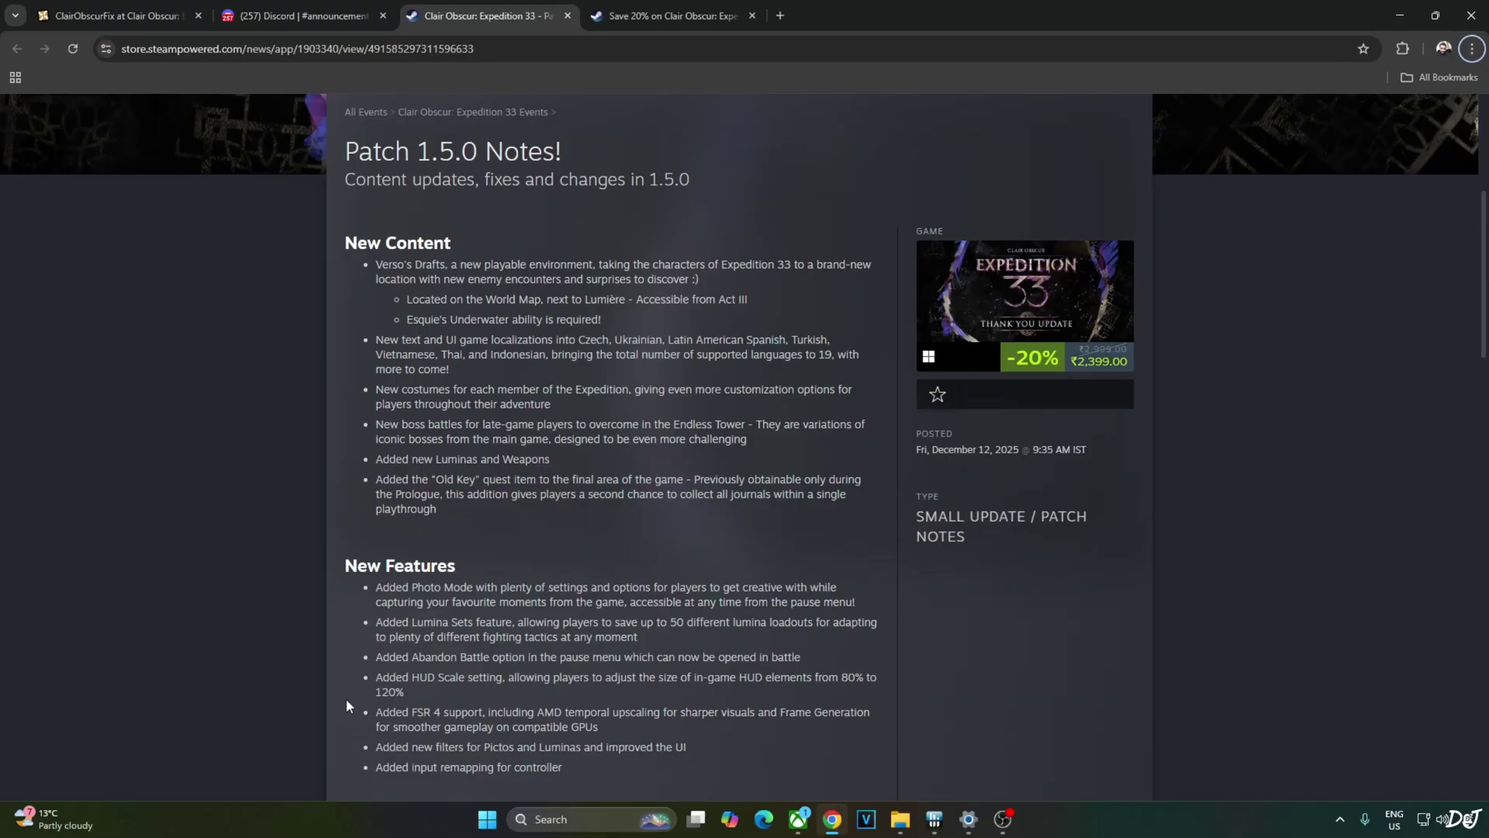
# - Read through the Clair Obscur patch notes, then close the news tab
pyautogui.scroll(-3, 346, 701)
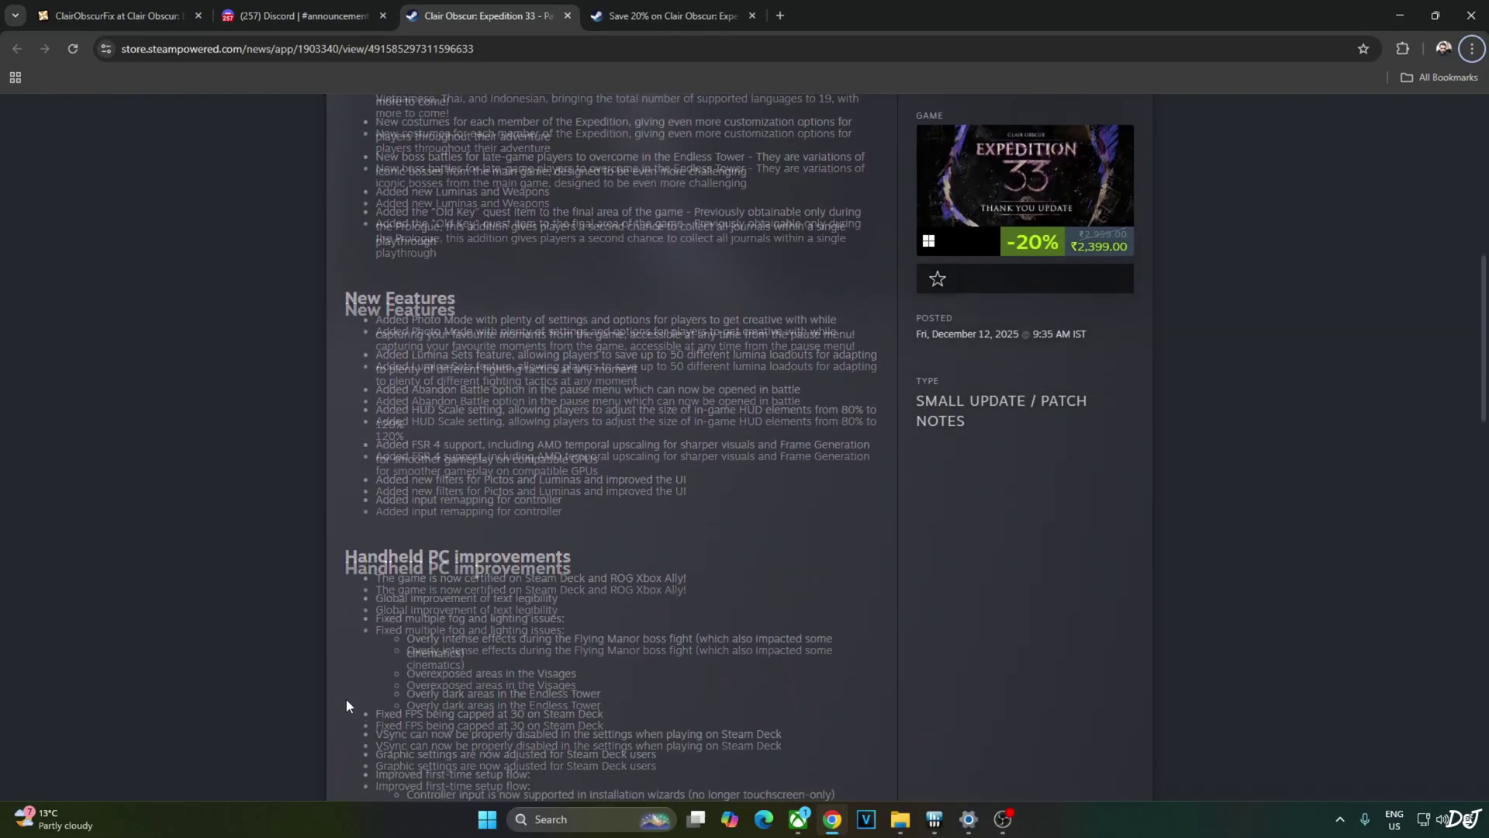
pyautogui.scroll(-2, 346, 699)
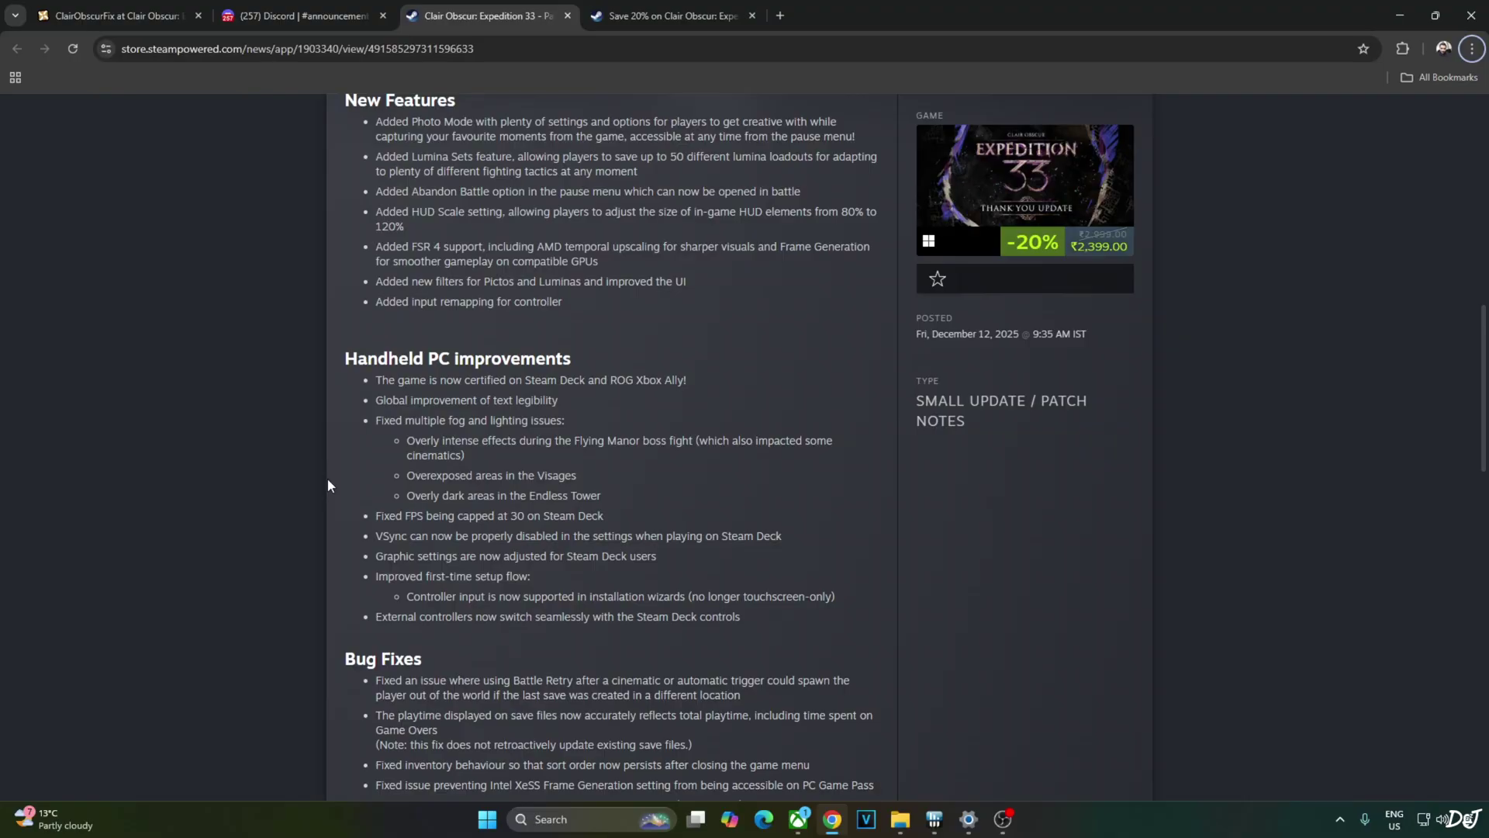
pyautogui.scroll(-2, 330, 574)
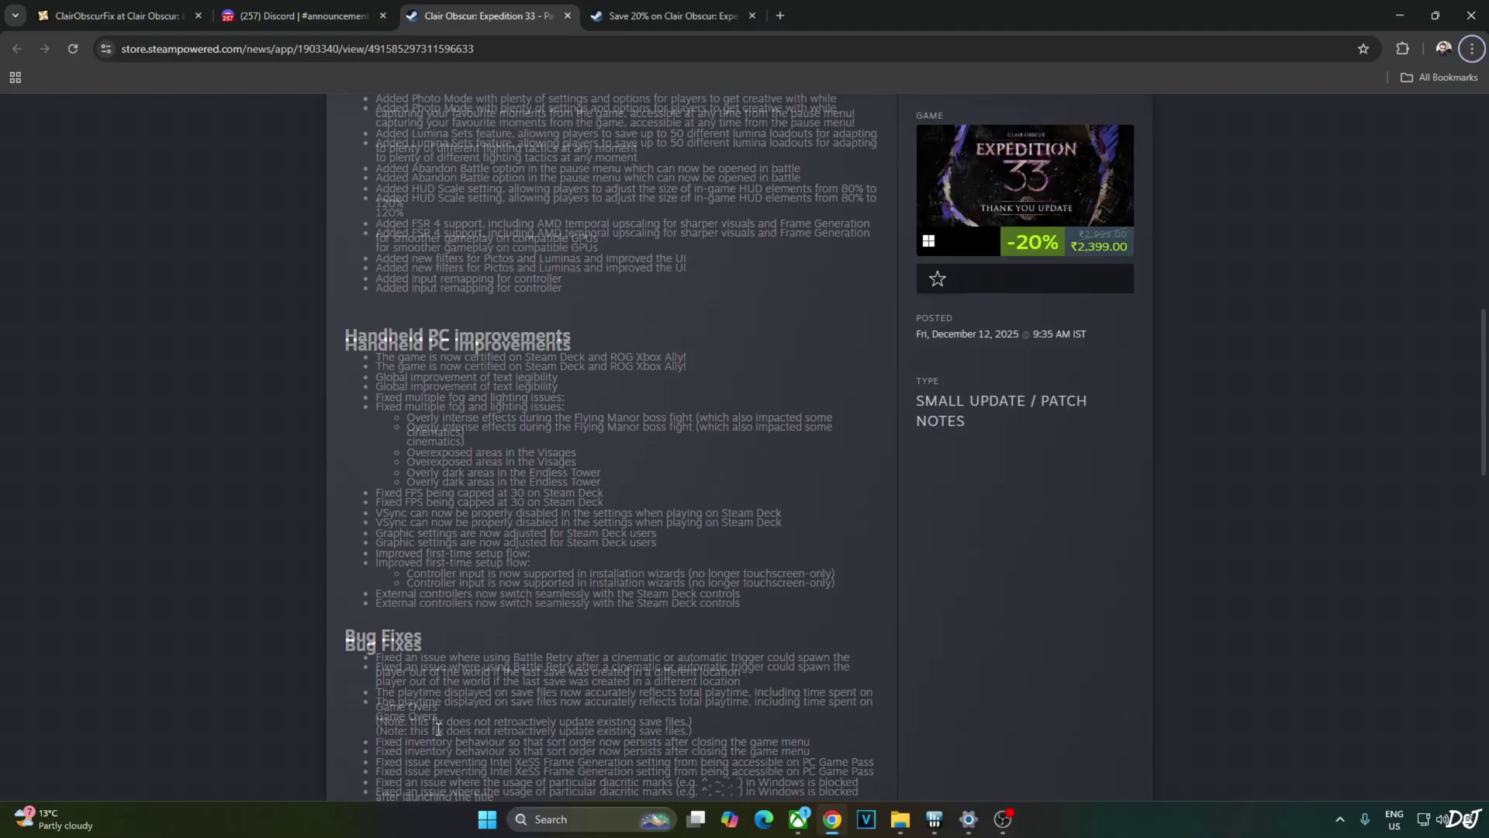
pyautogui.scroll(-1, 447, 679)
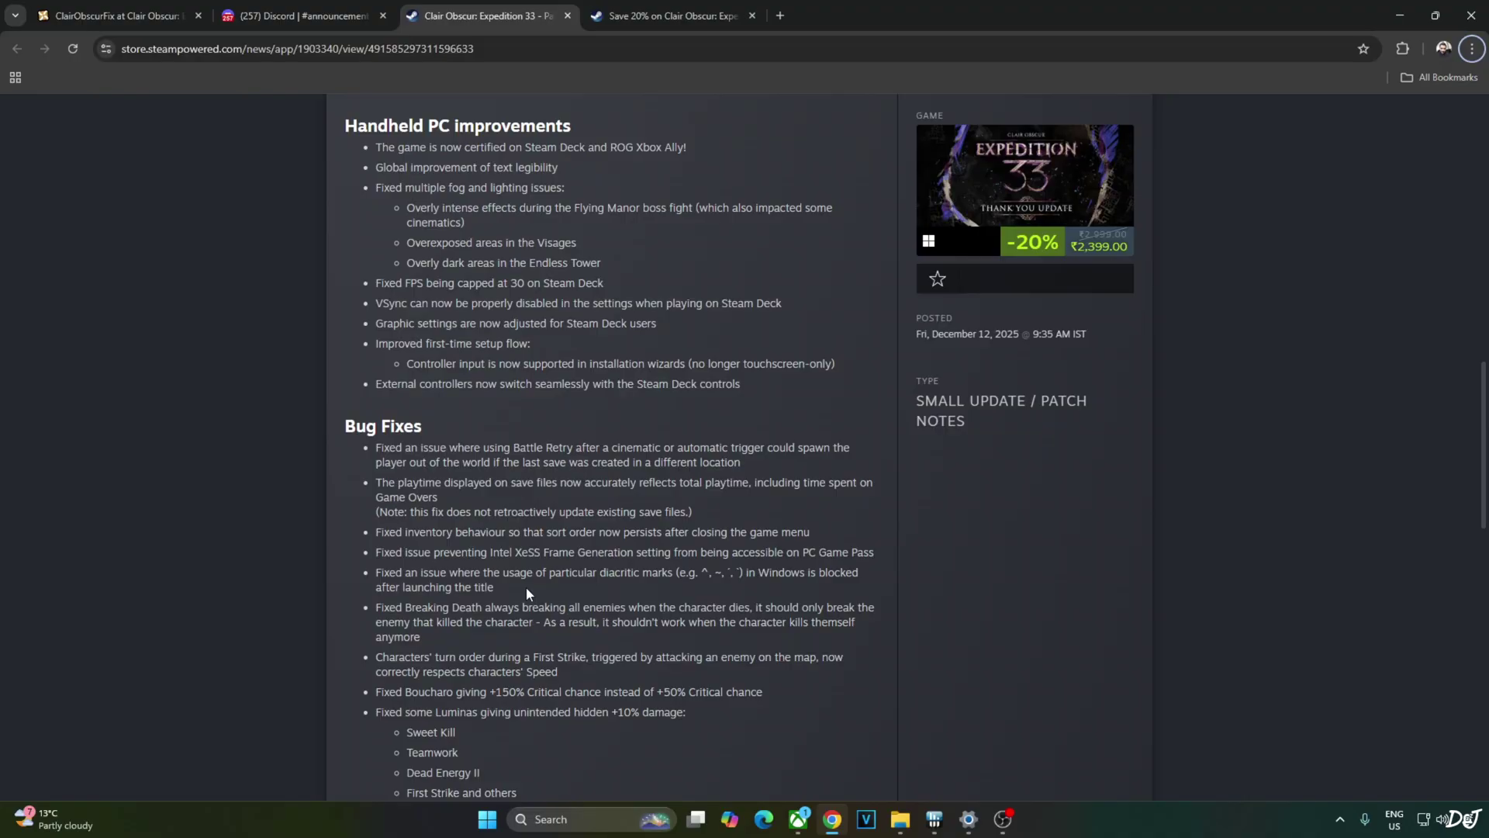
pyautogui.hotkey('ctrl', 'w')
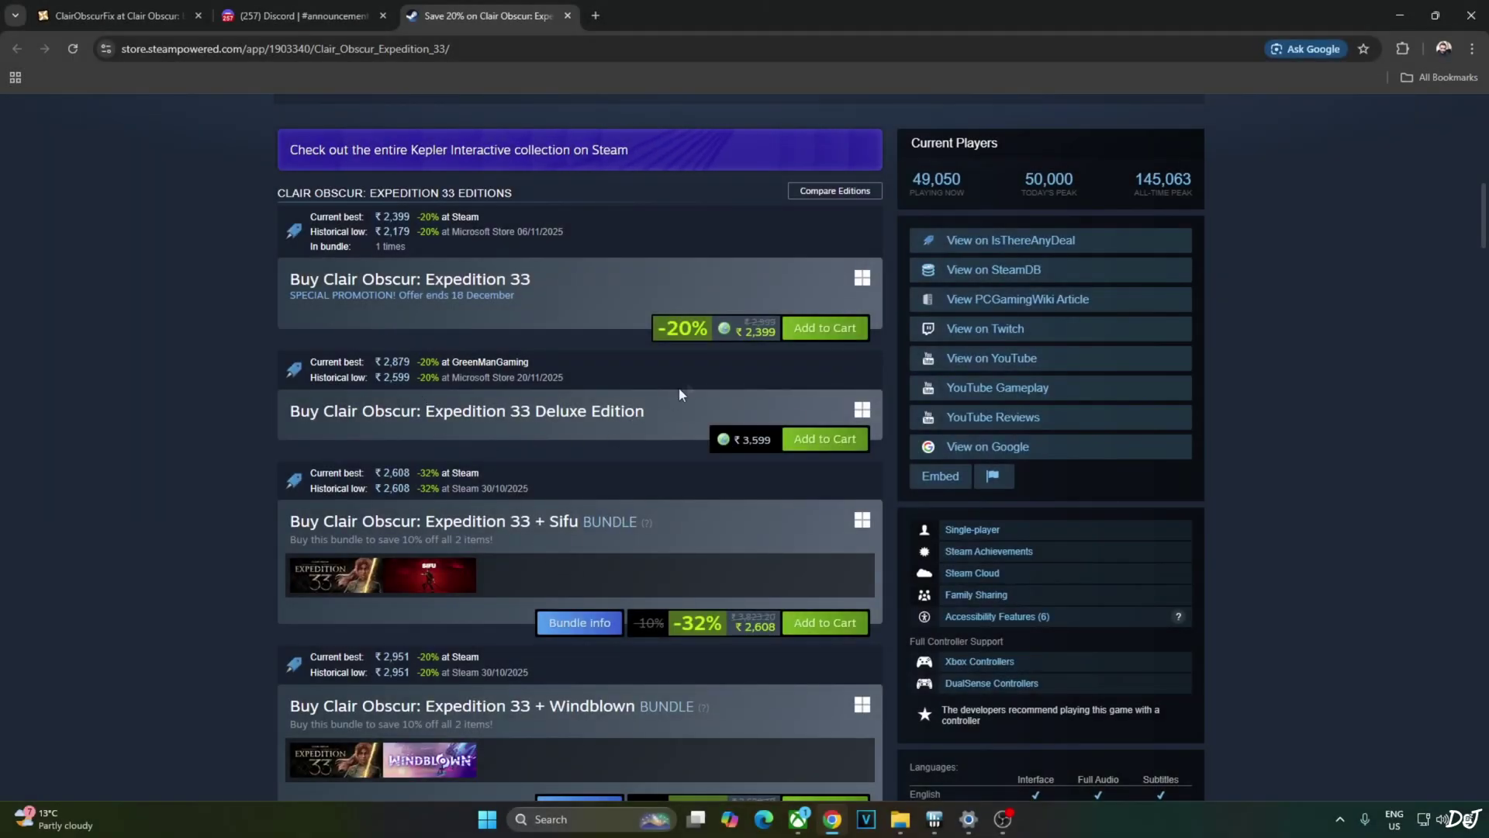
# - Check the regional prices, then close the store tab to reveal Discord's OptiScaler v0.9.0-pre7 post
pyautogui.moveTo(721, 330)
pyautogui.hotkey('ctrl', 'w')
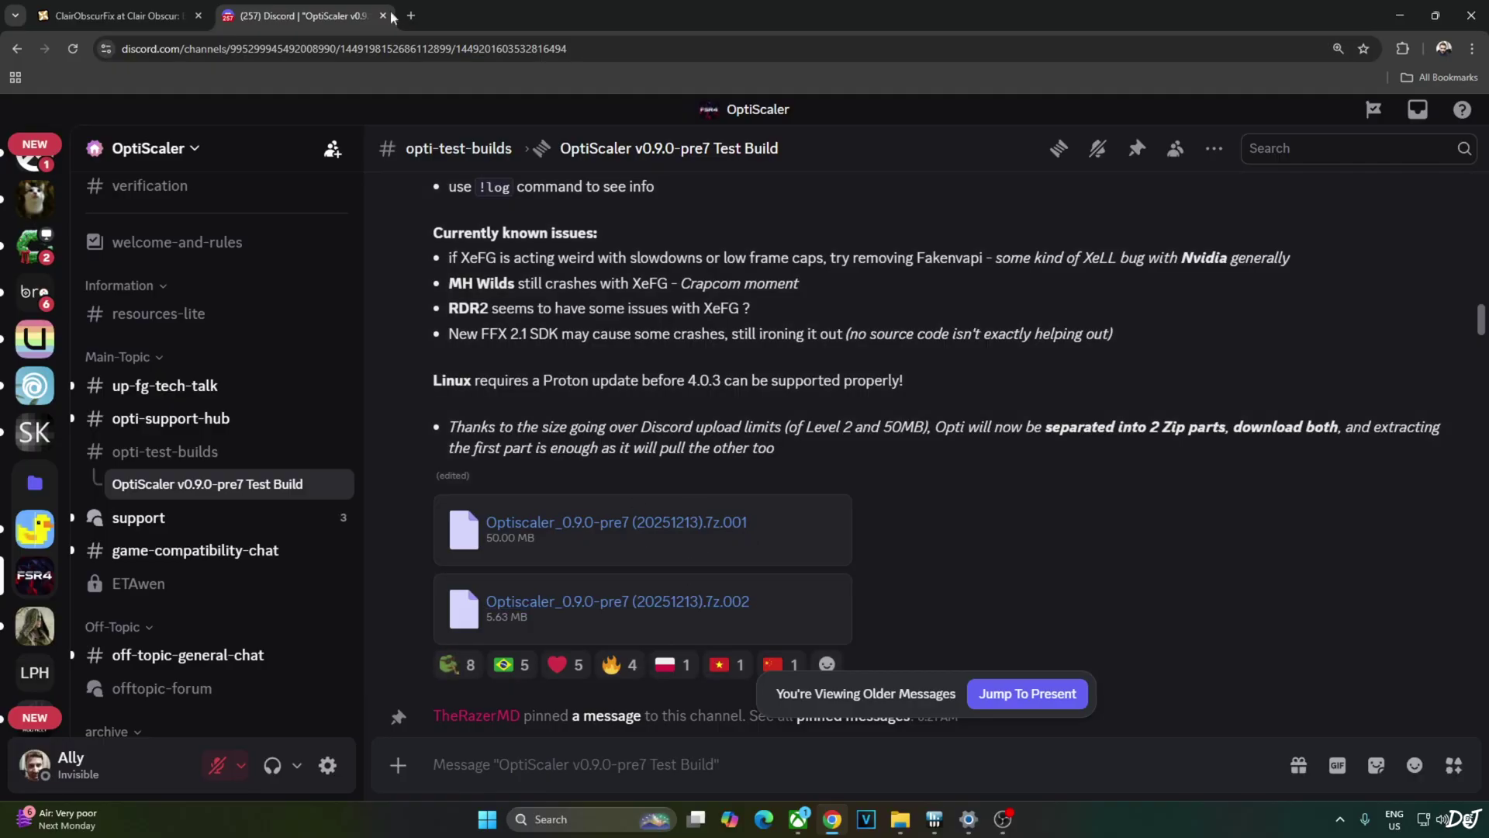
# - Close the Discord tab to reveal the Nexus Mods ClairObscurFix files page
pyautogui.click(383, 16)
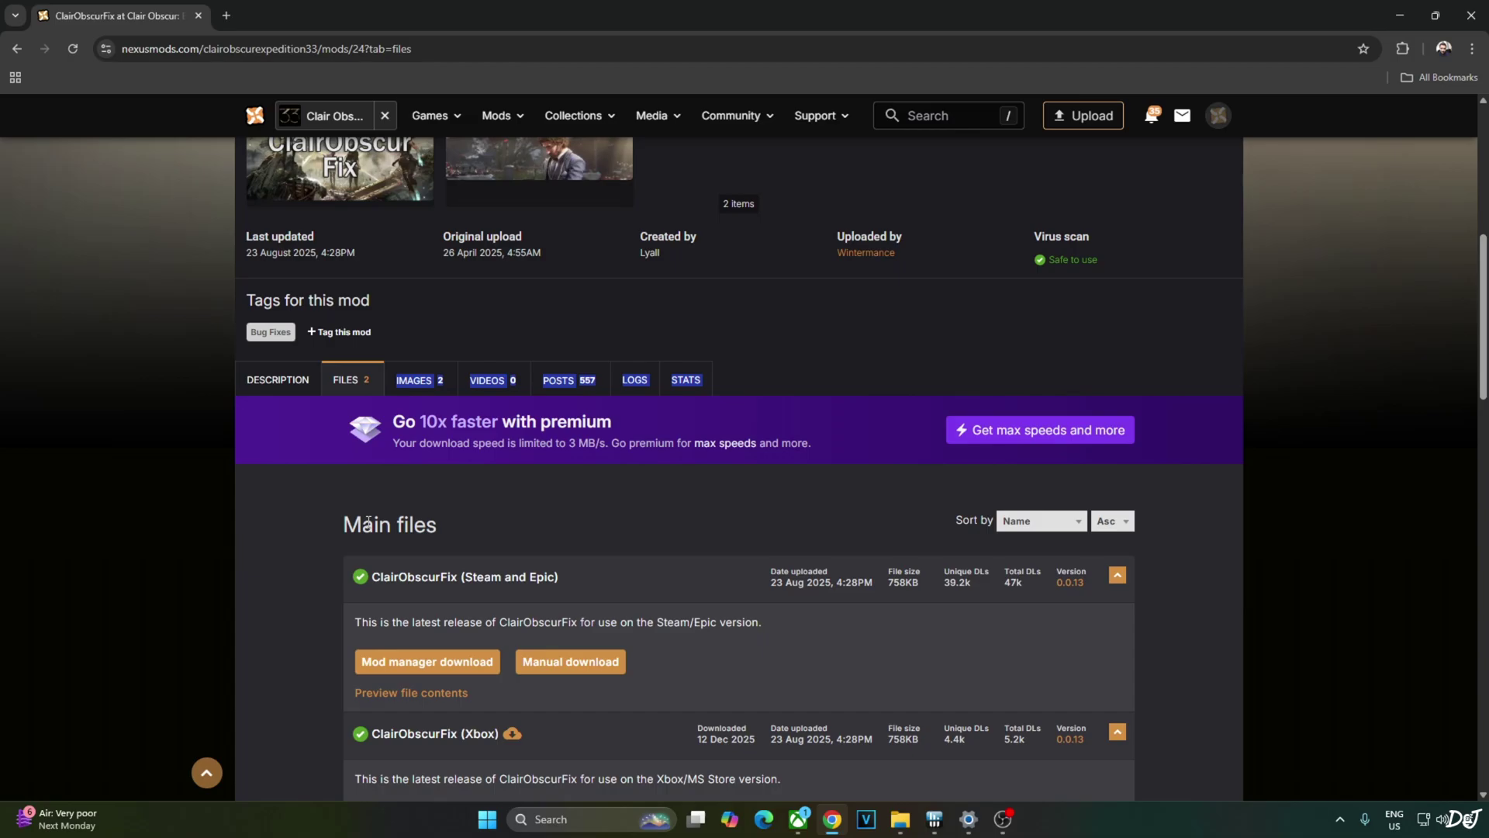
# - Read through the ClairObscurFix mod description on Nexus Mods
pyautogui.click(276, 380)
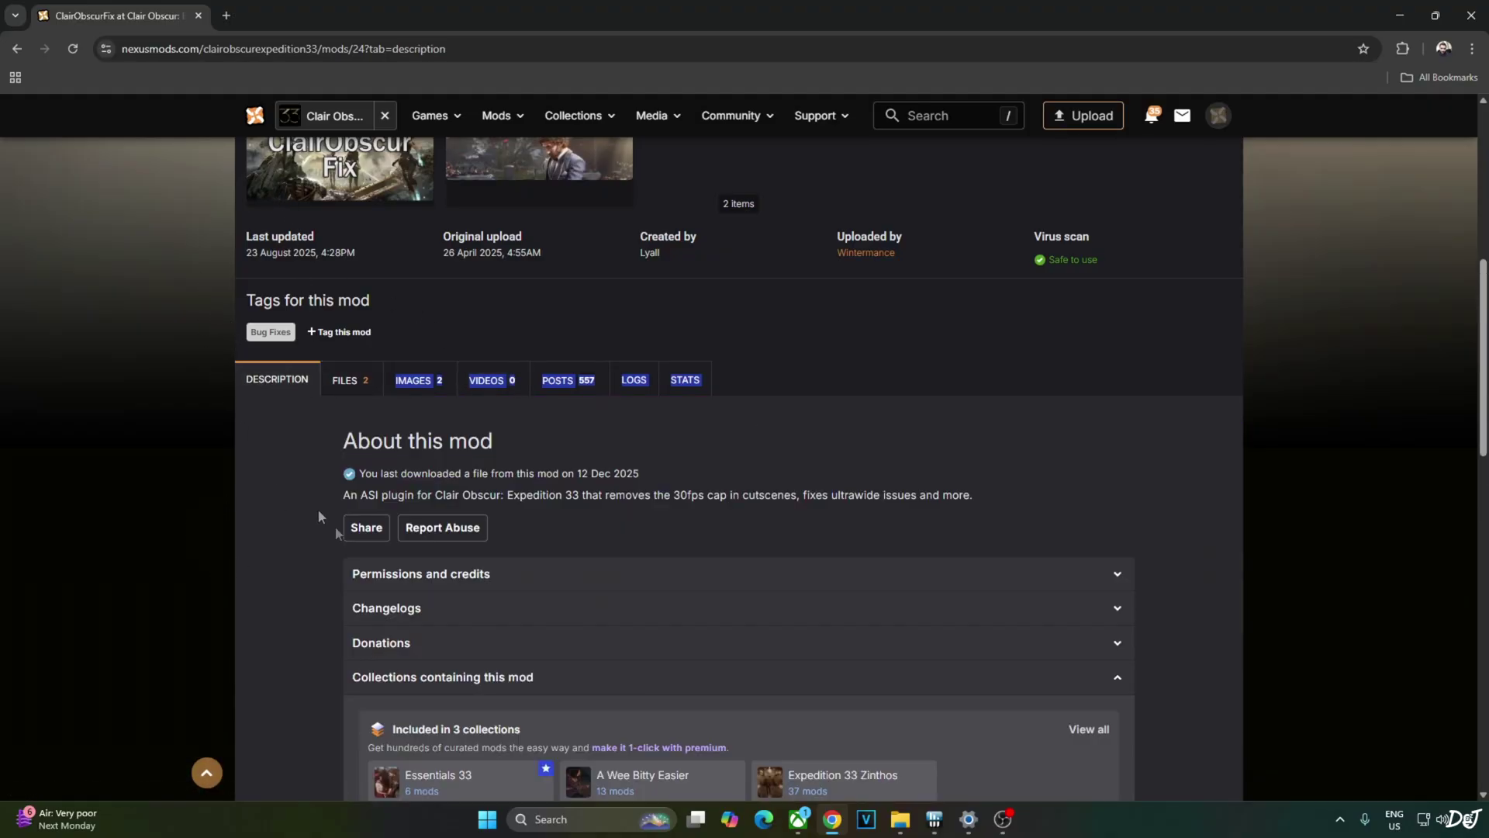
pyautogui.scroll(-6, 309, 474)
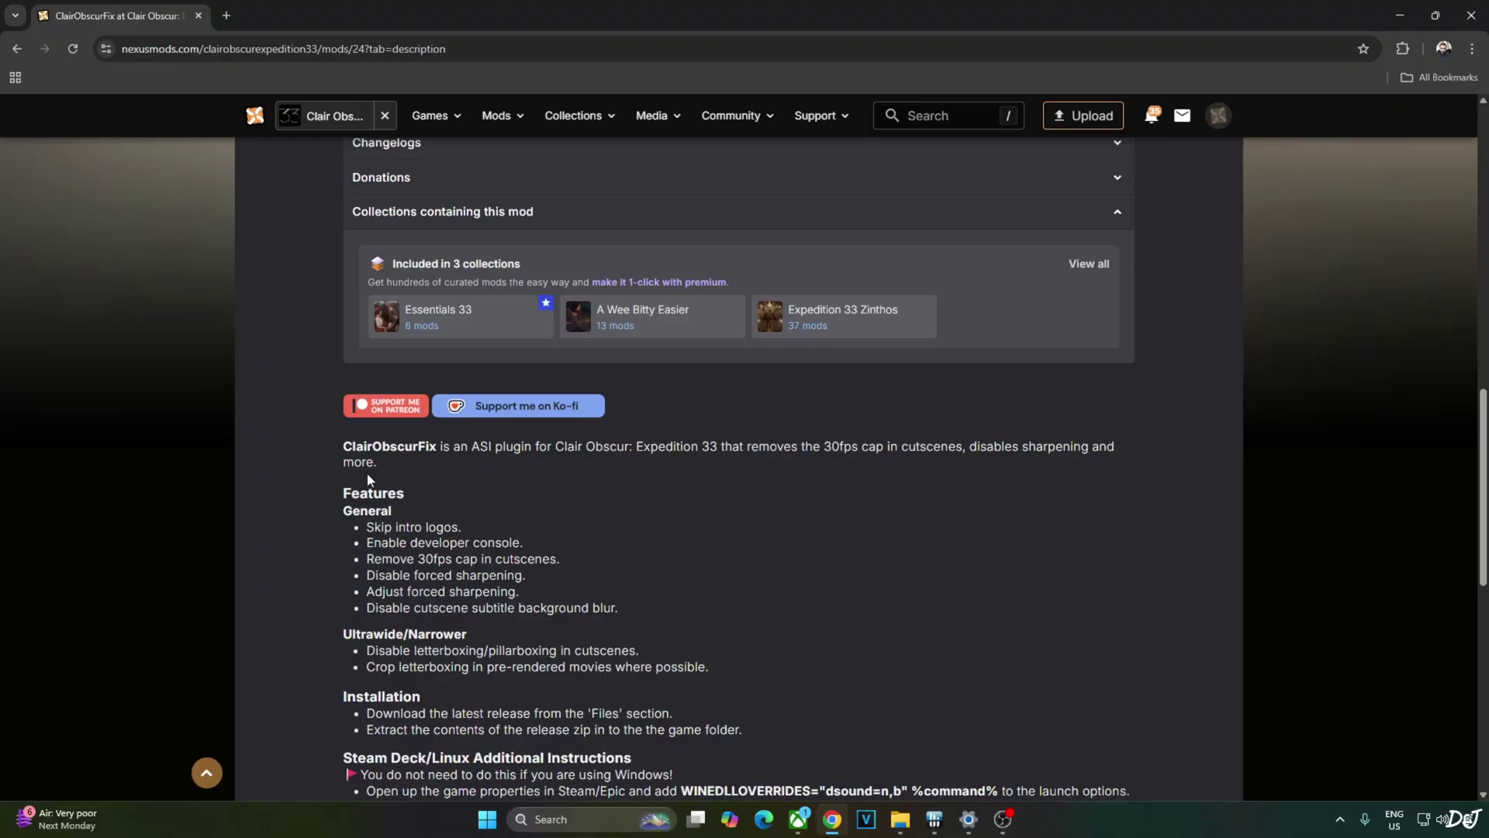
pyautogui.scroll(6, 329, 310)
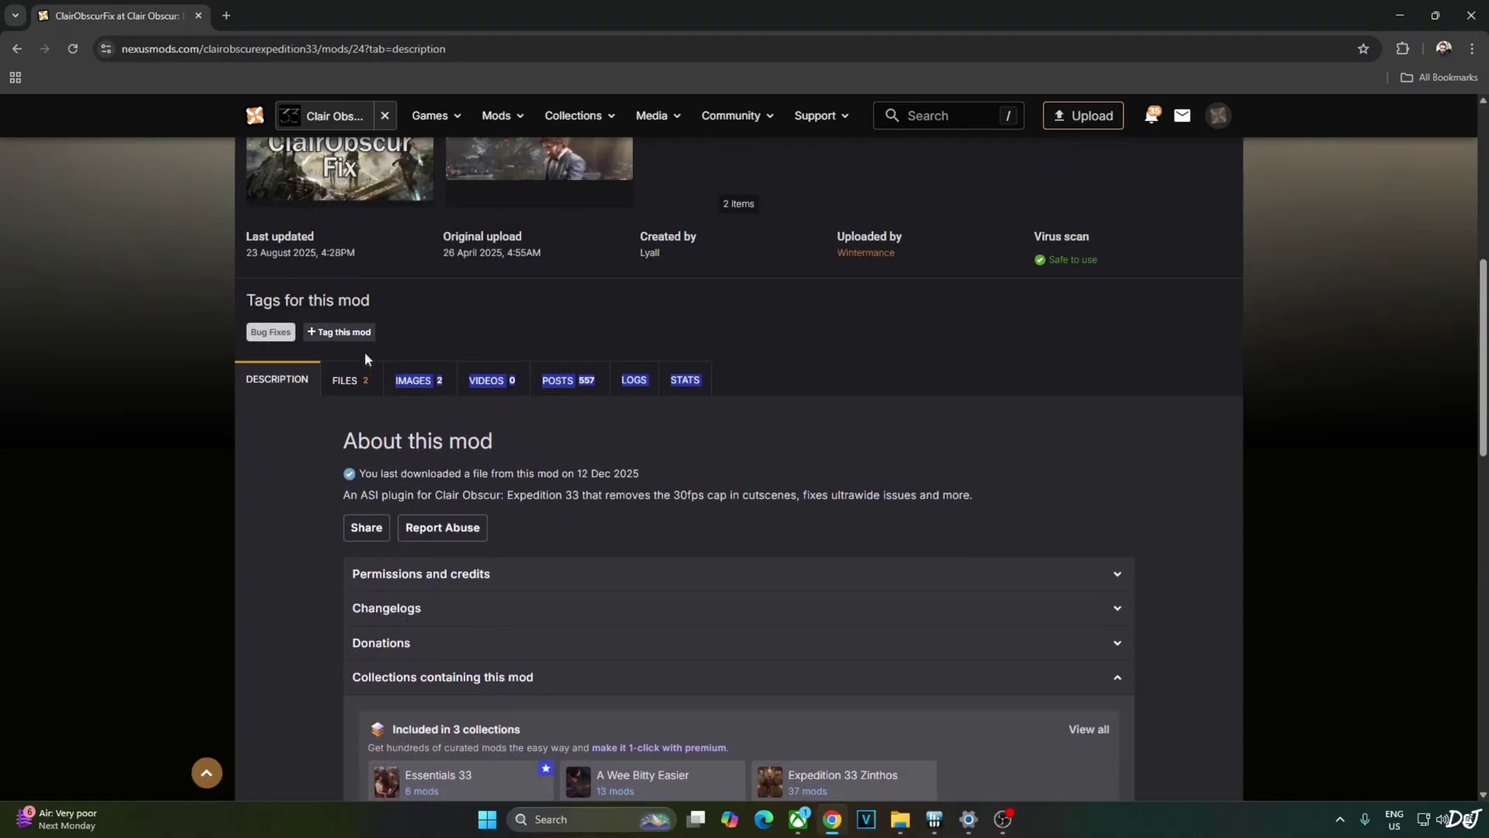
# - Return to the FILES list and start the free slow download of ClairObscurFix
pyautogui.click(360, 380)
pyautogui.scroll(-2, 467, 465)
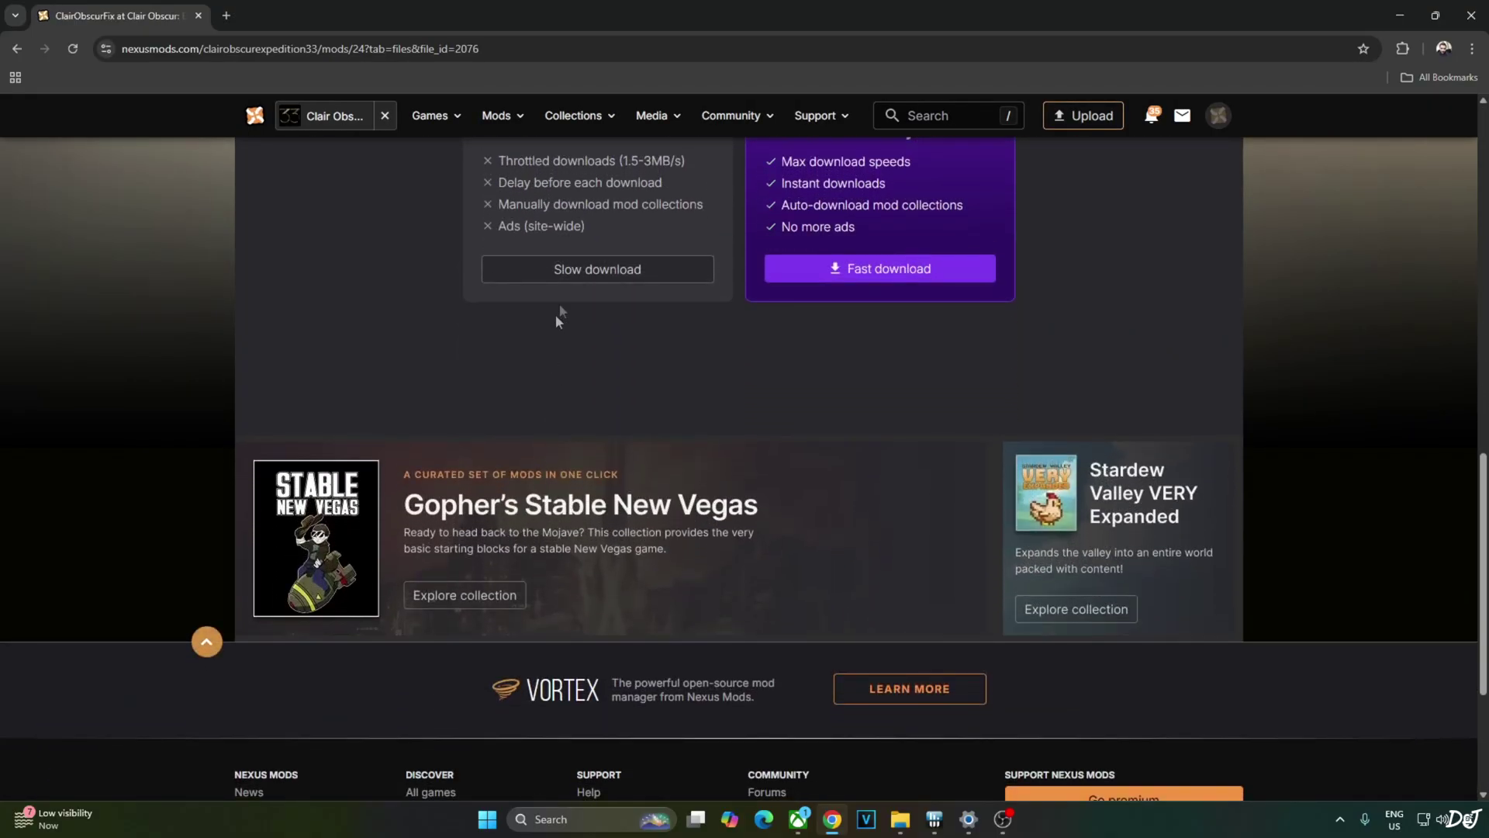
pyautogui.click(580, 272)
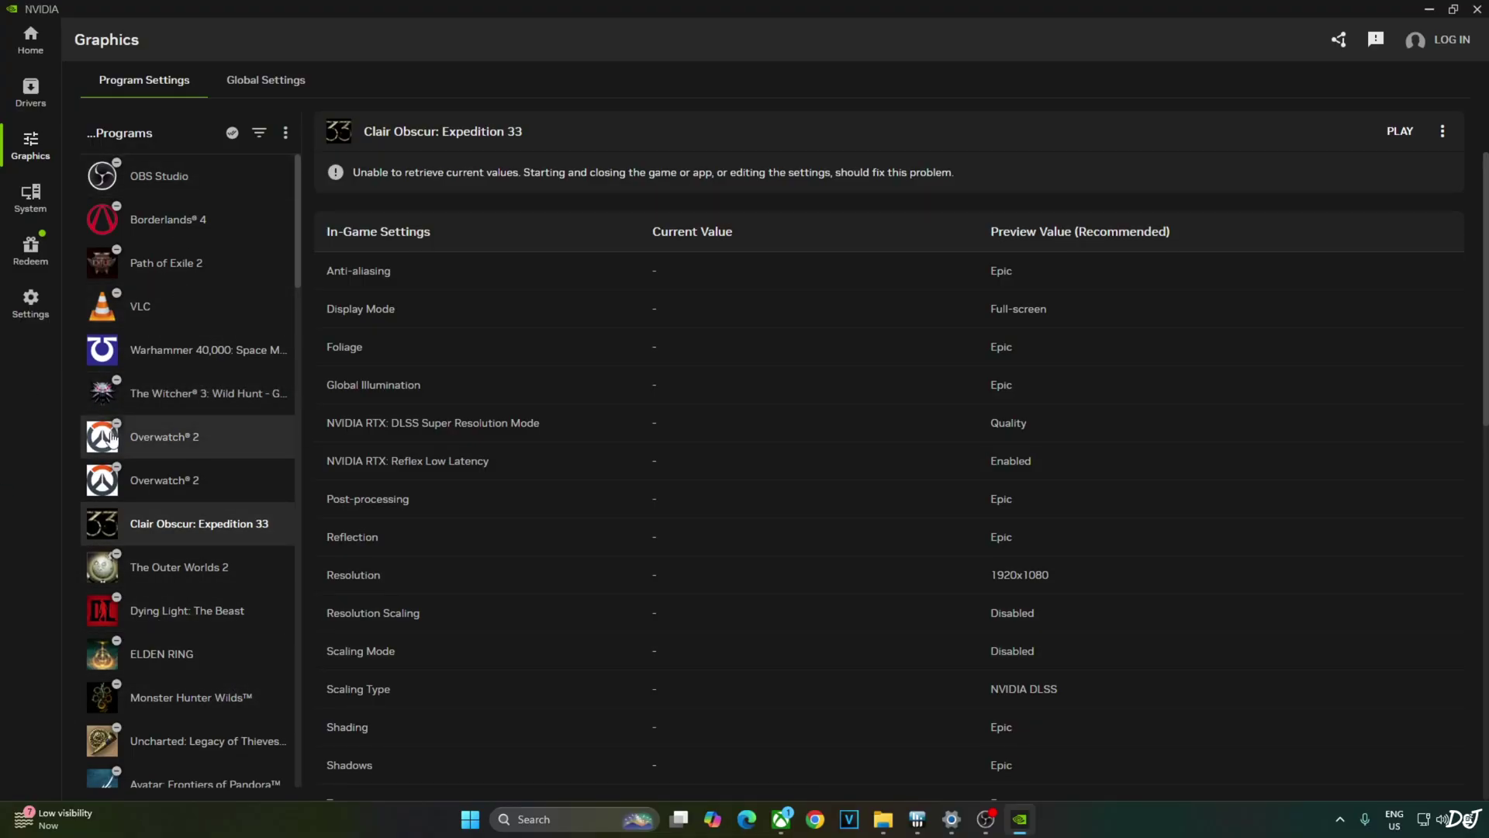
pyautogui.click(286, 134)
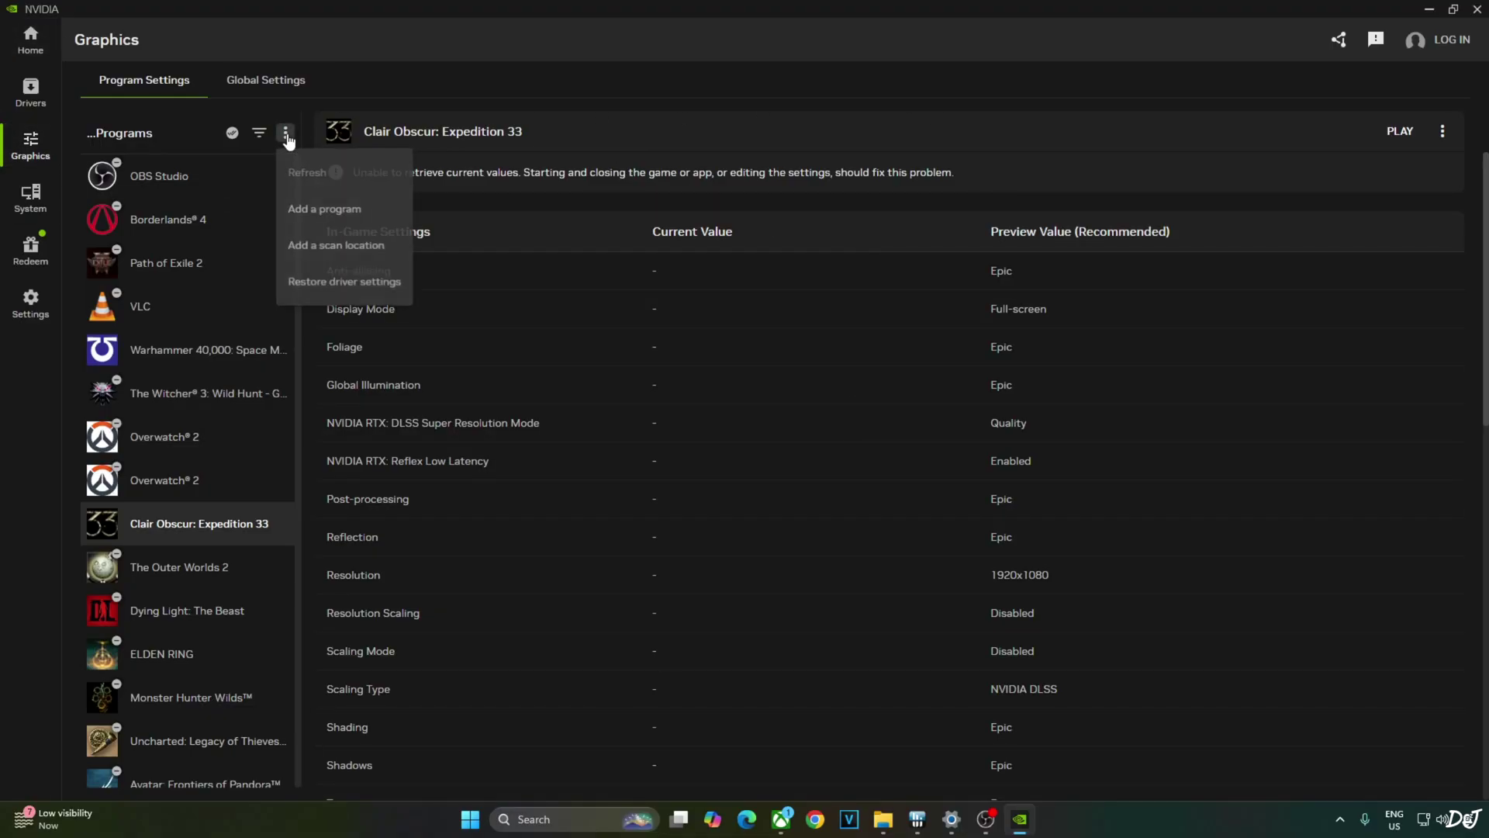
pyautogui.click(285, 134)
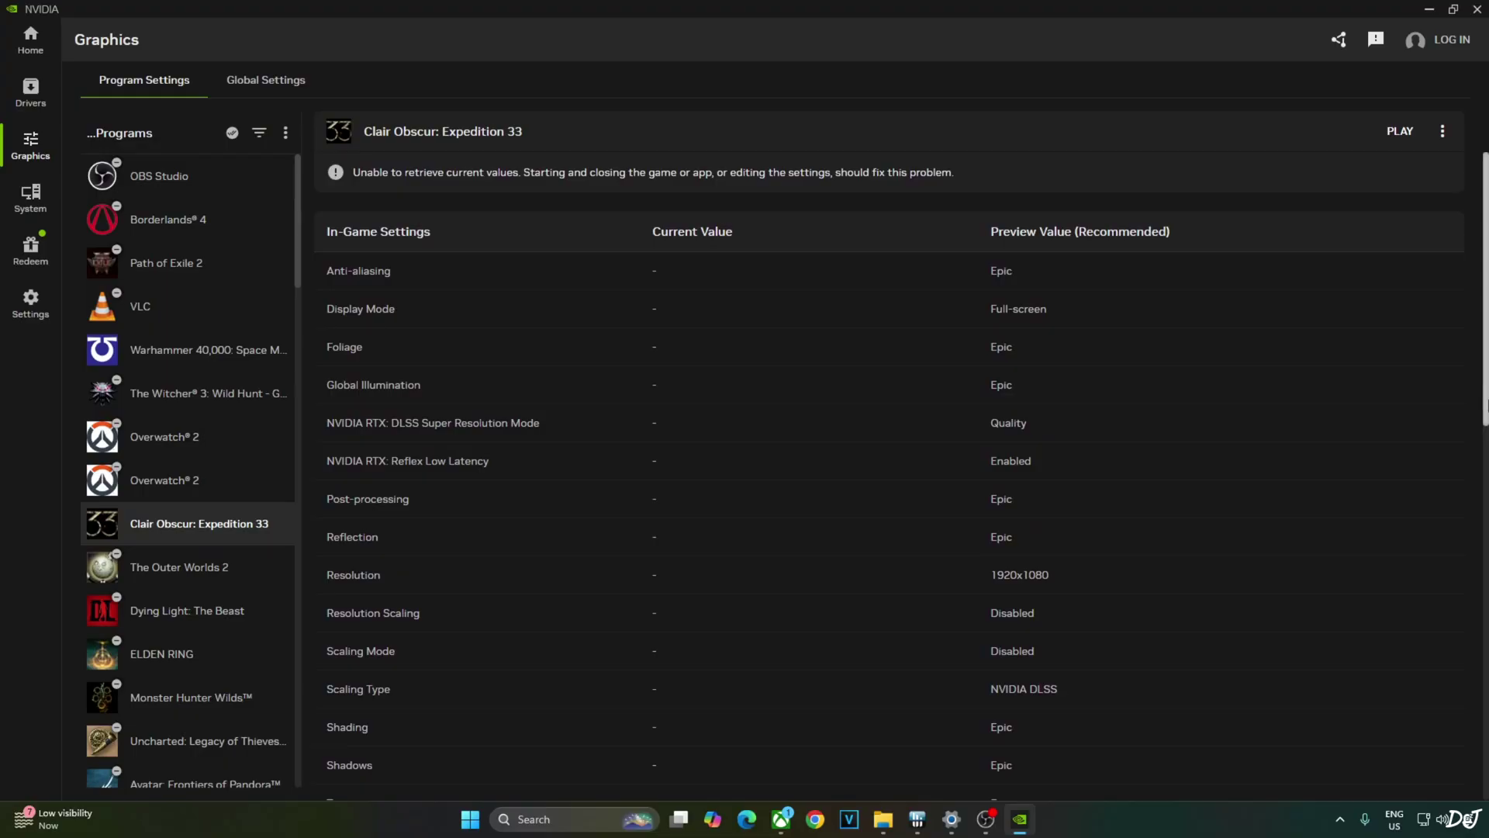
pyautogui.scroll(-9, 342, 518)
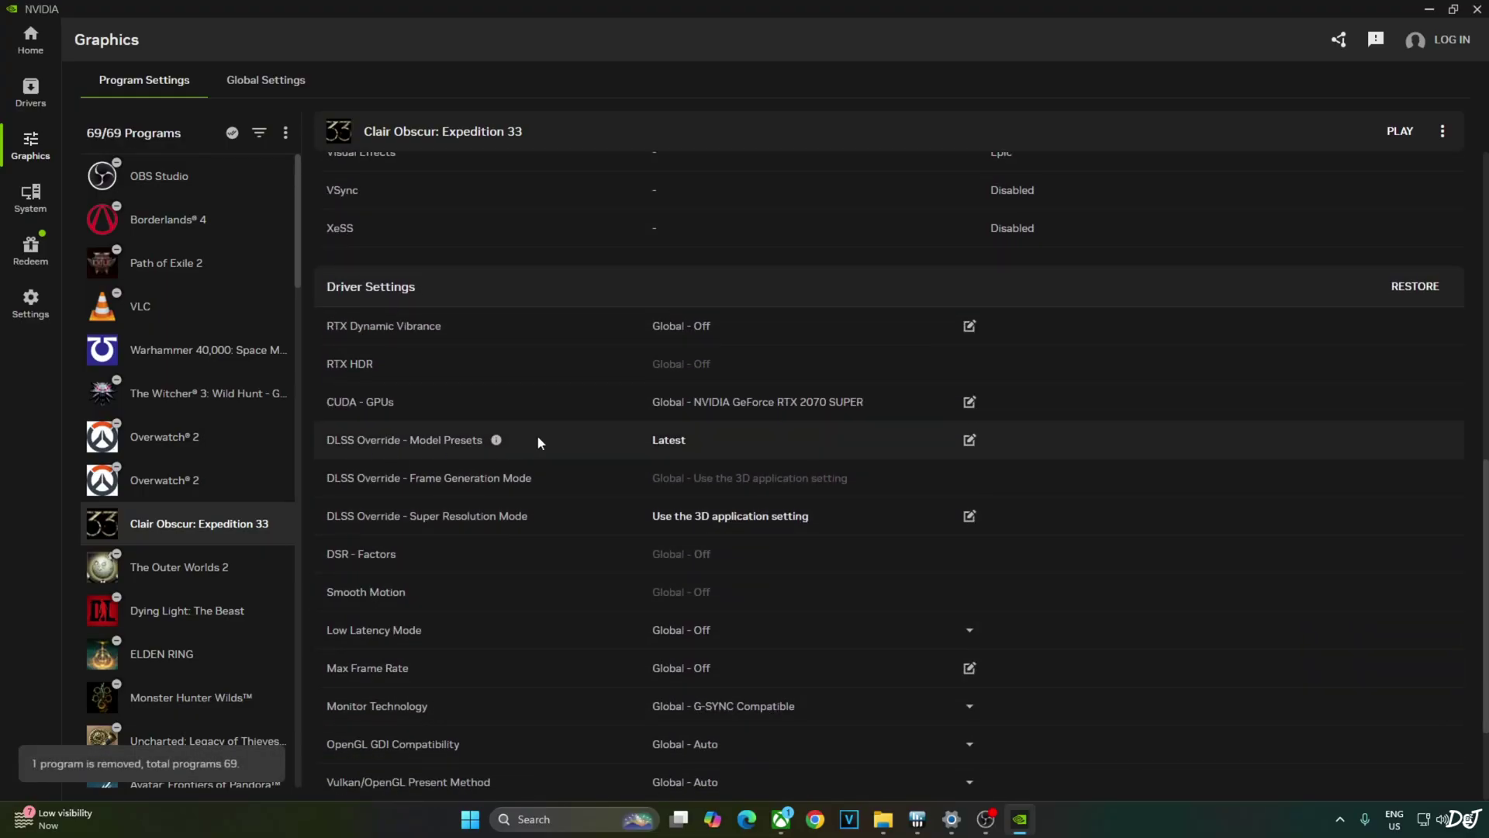
pyautogui.click(971, 441)
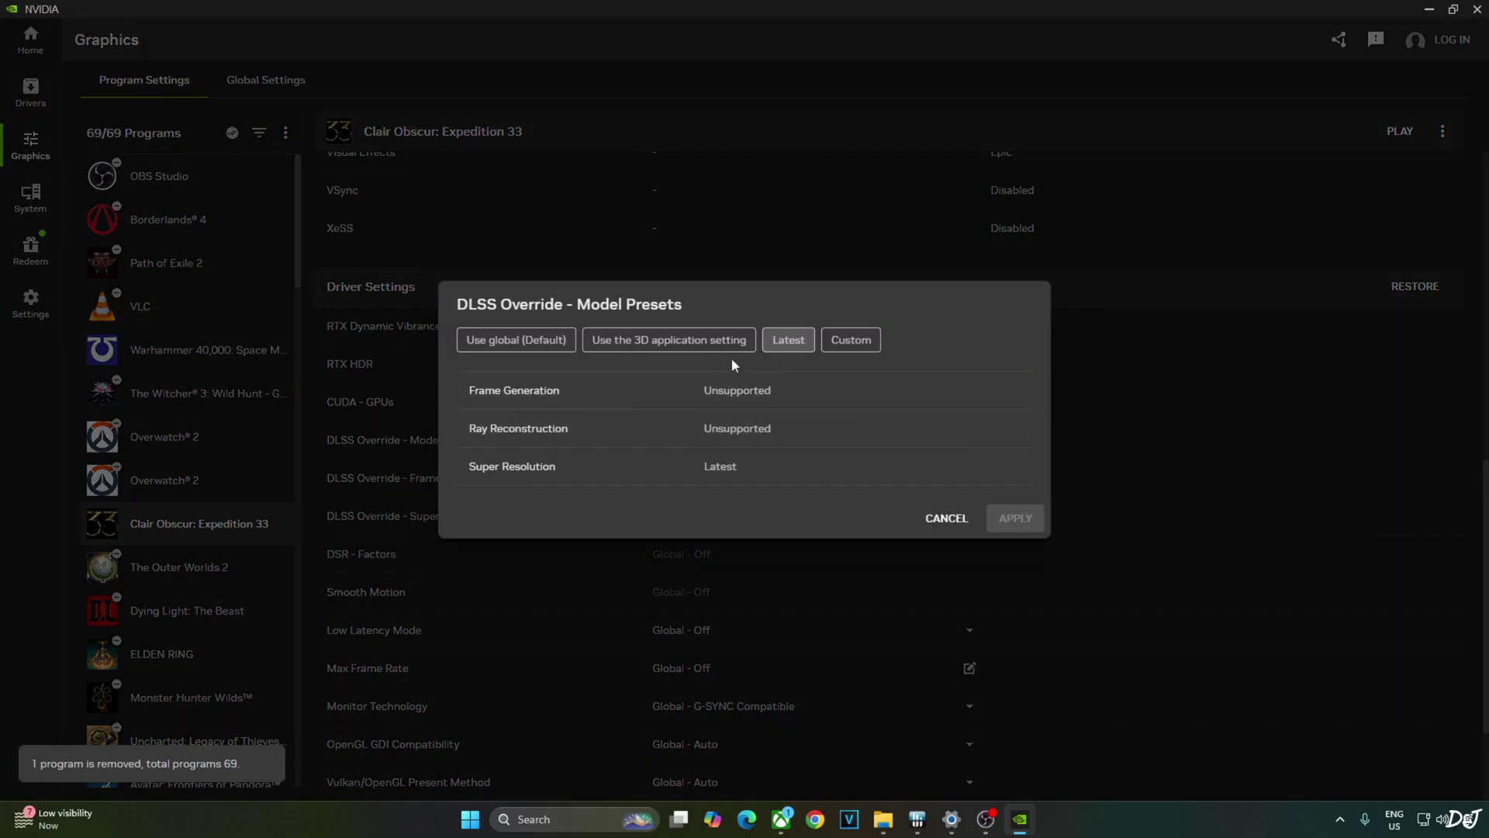
pyautogui.click(789, 343)
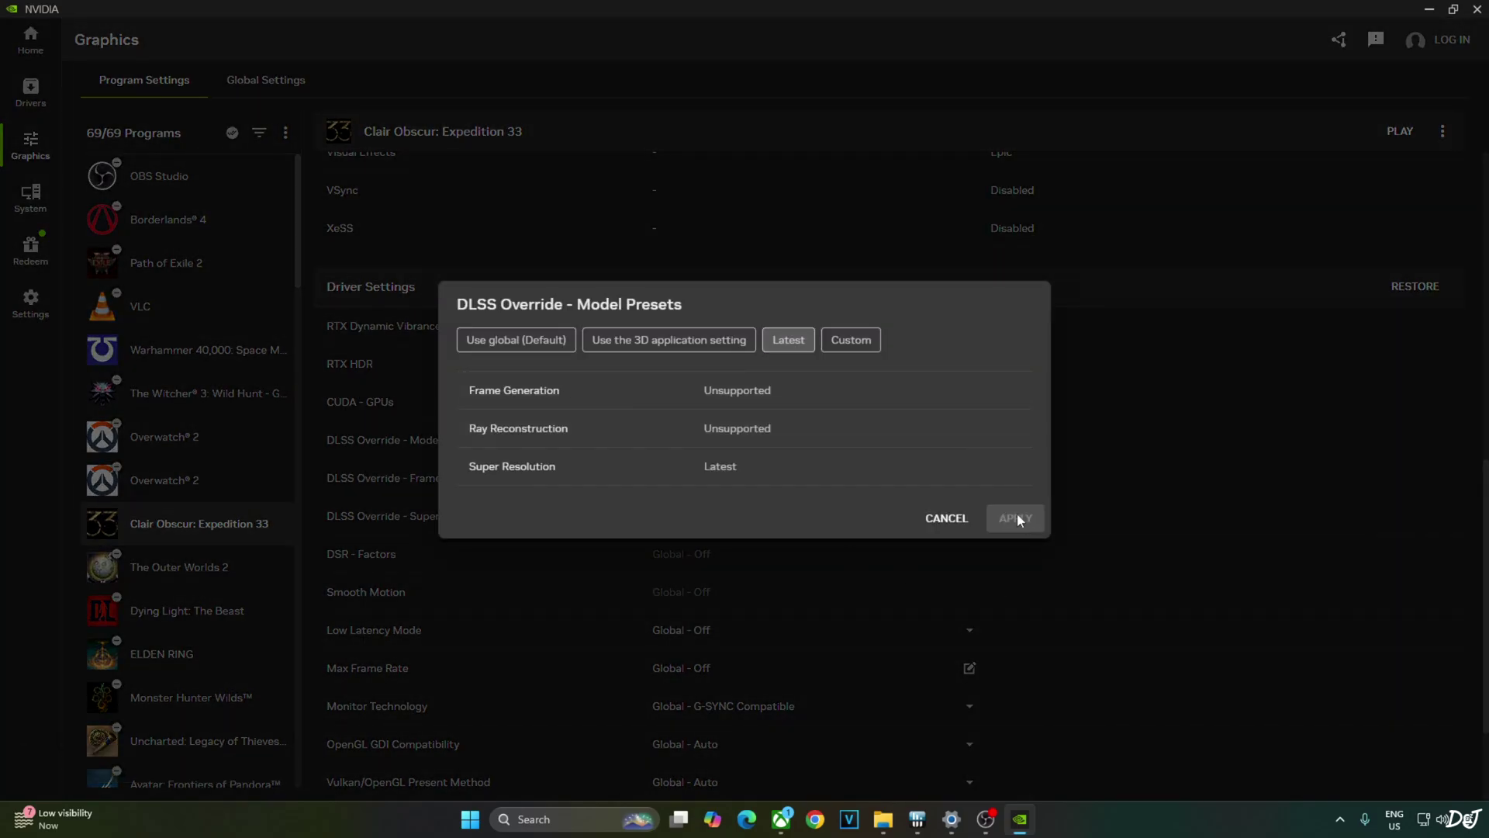
pyautogui.click(945, 518)
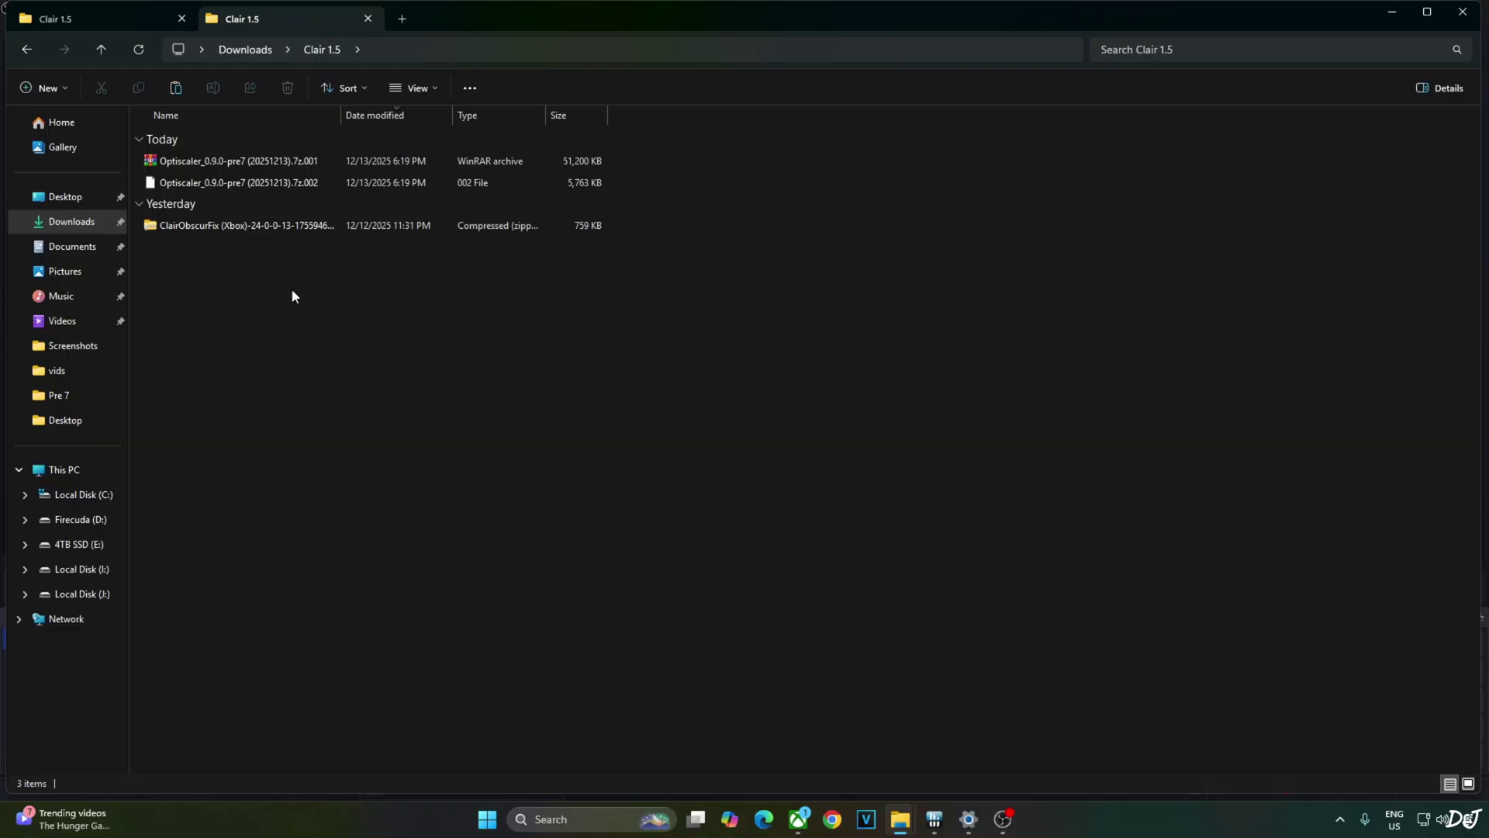
# - Open the ClairObscurFix zip down to its Sandfall\Binaries\WinGDK folder
pyautogui.doubleClick(286, 227)
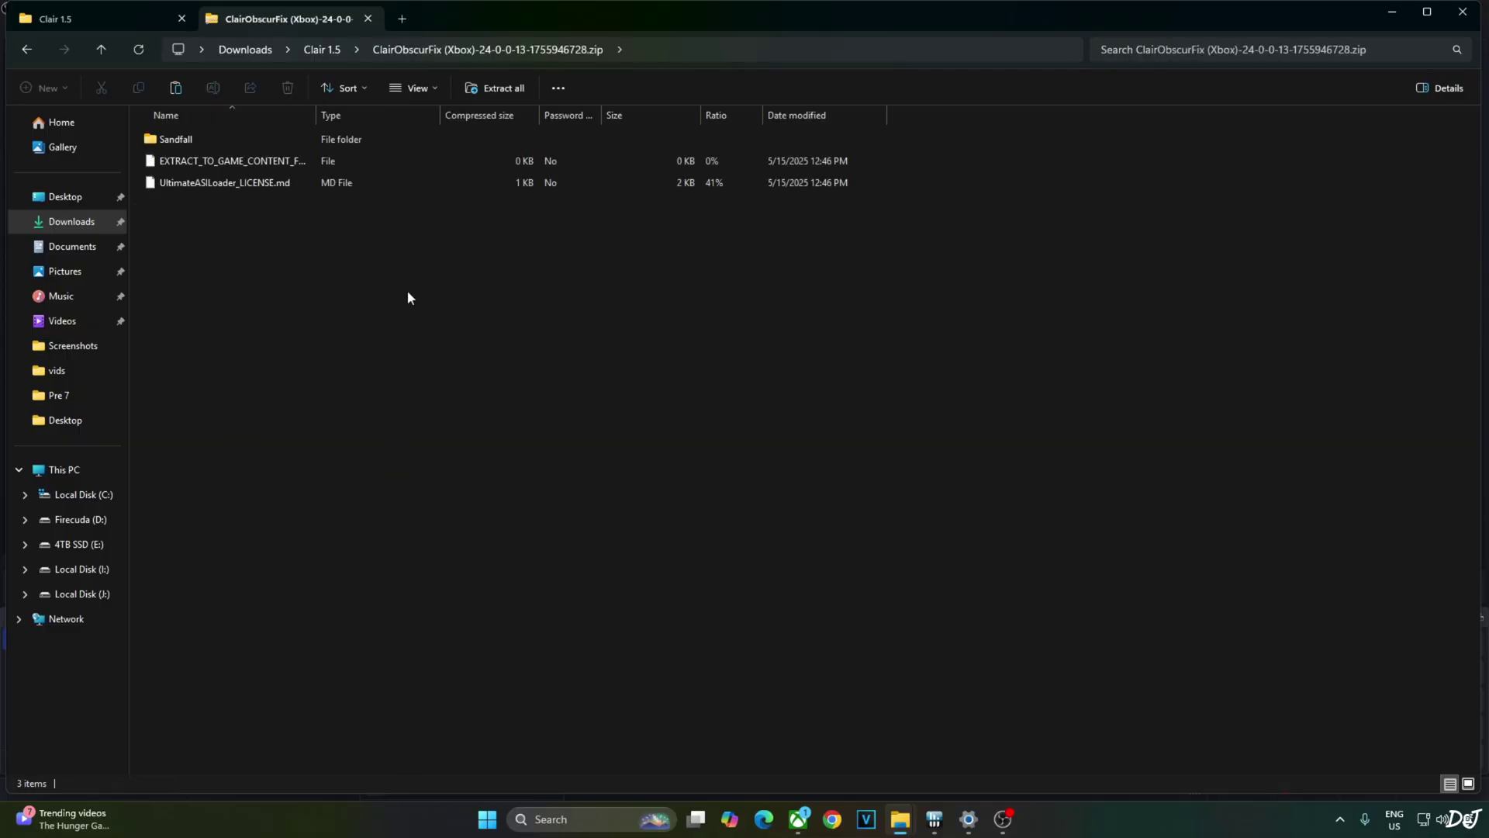
pyautogui.click(179, 141)
pyautogui.doubleClick(179, 141)
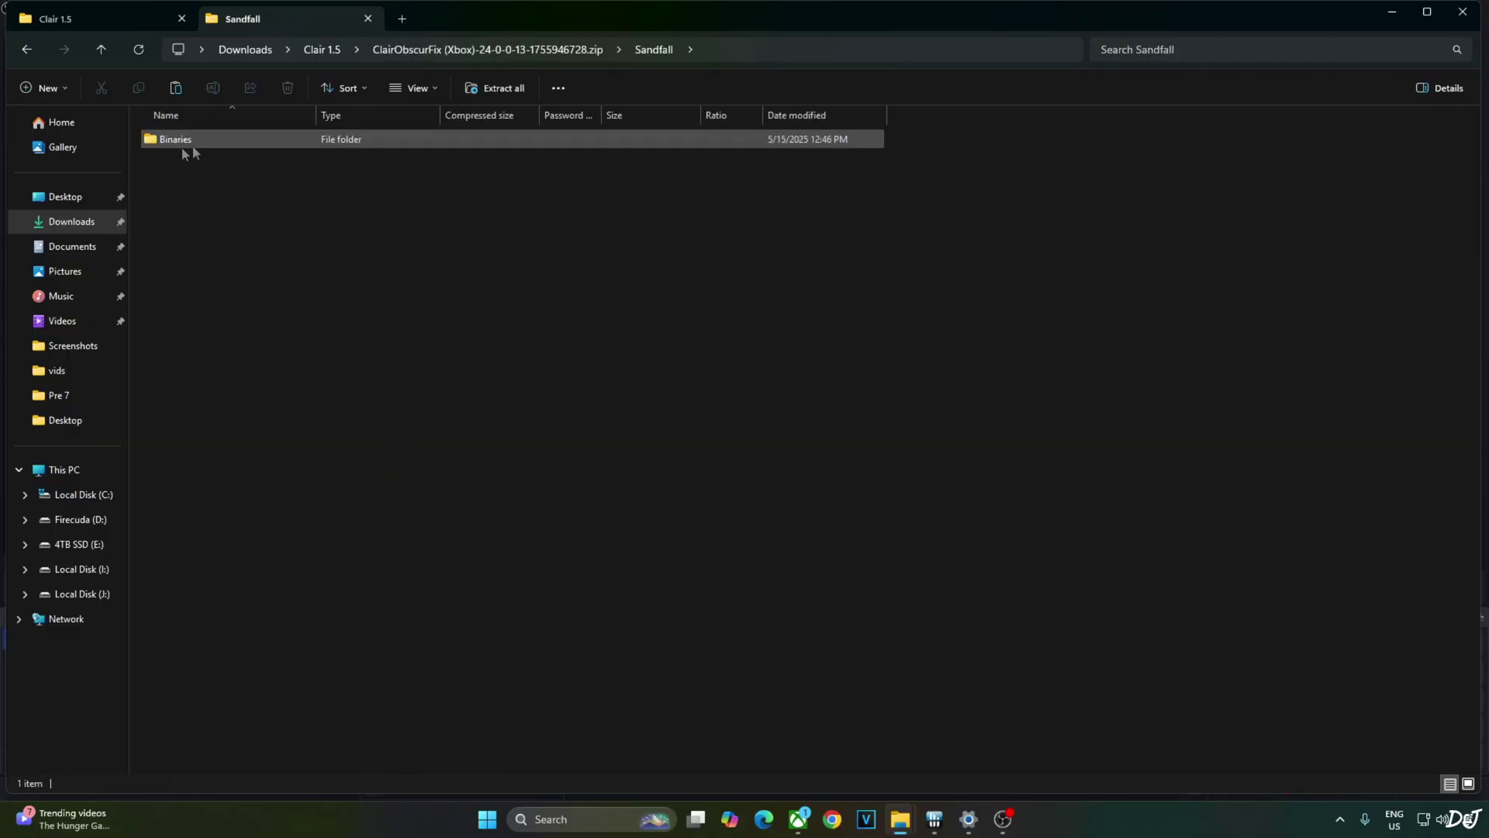
pyautogui.doubleClick(193, 139)
pyautogui.click(193, 138)
pyautogui.doubleClick(193, 138)
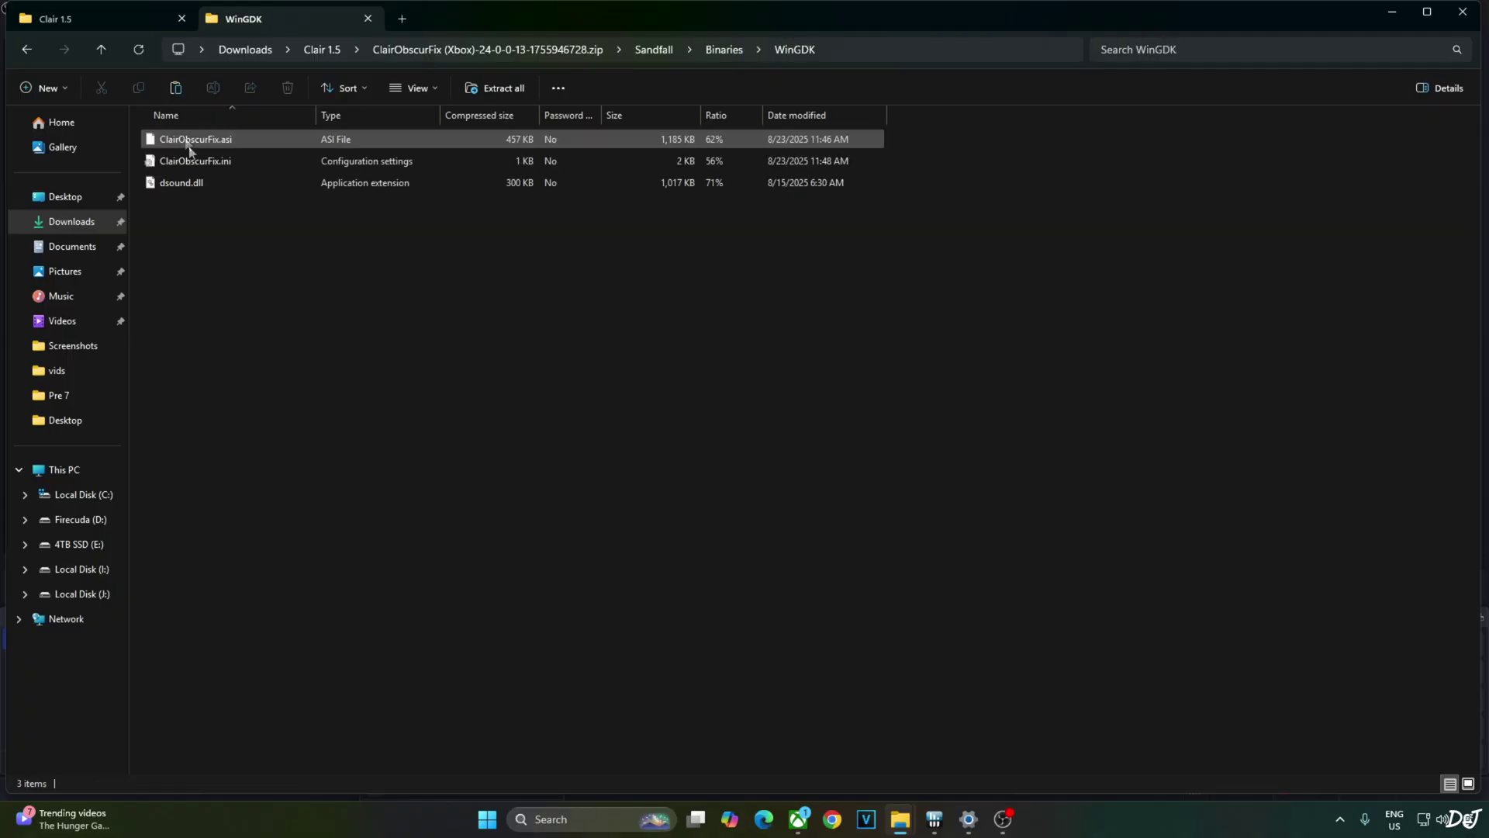
# - Copy the three WinGDK fix files and bring up the game's page in the Xbox app
pyautogui.moveTo(193, 279); pyautogui.dragTo(193, 139)
pyautogui.rightClick(196, 189)
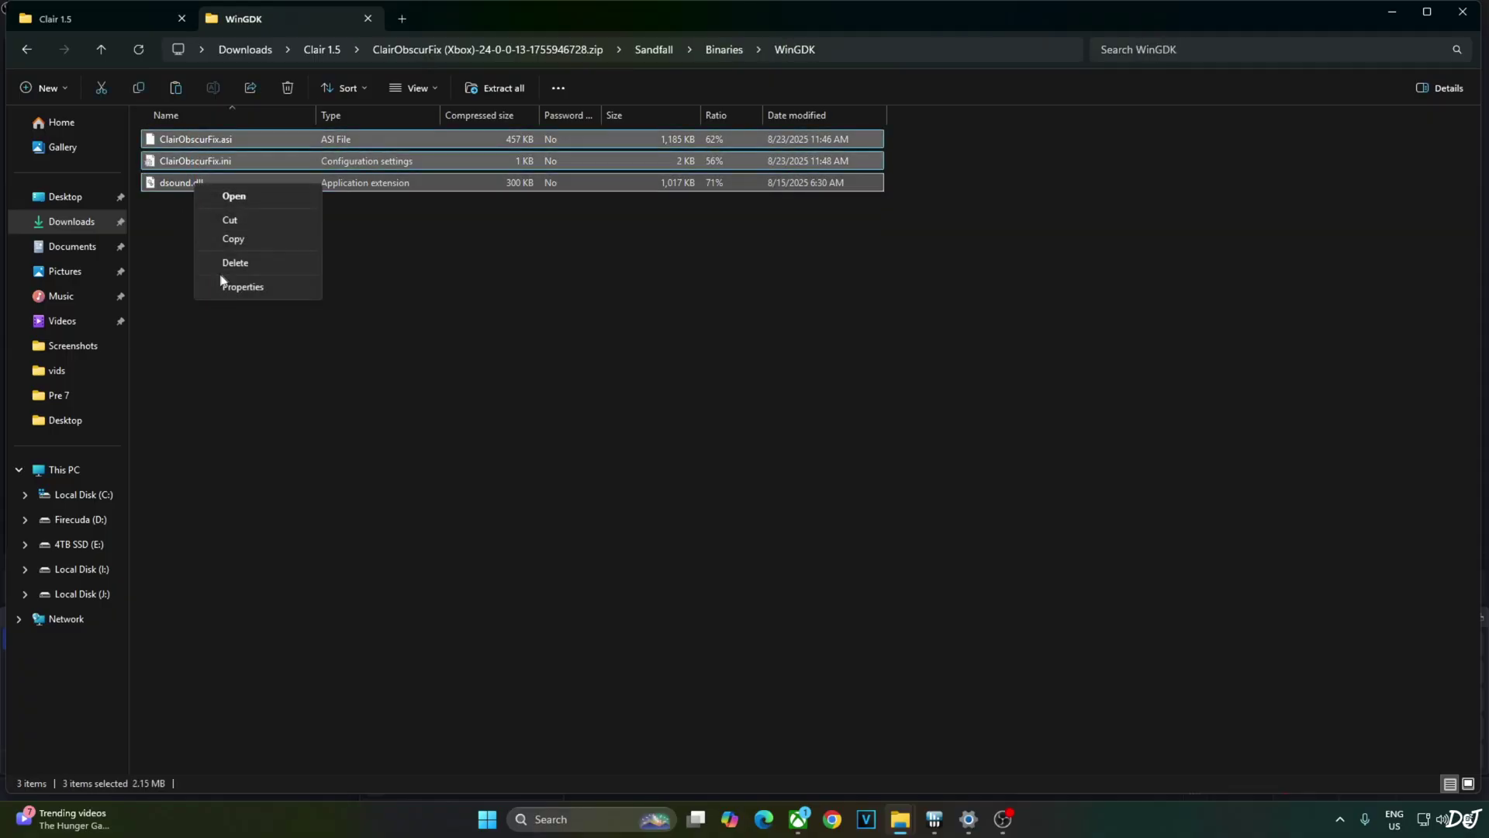
pyautogui.click(238, 240)
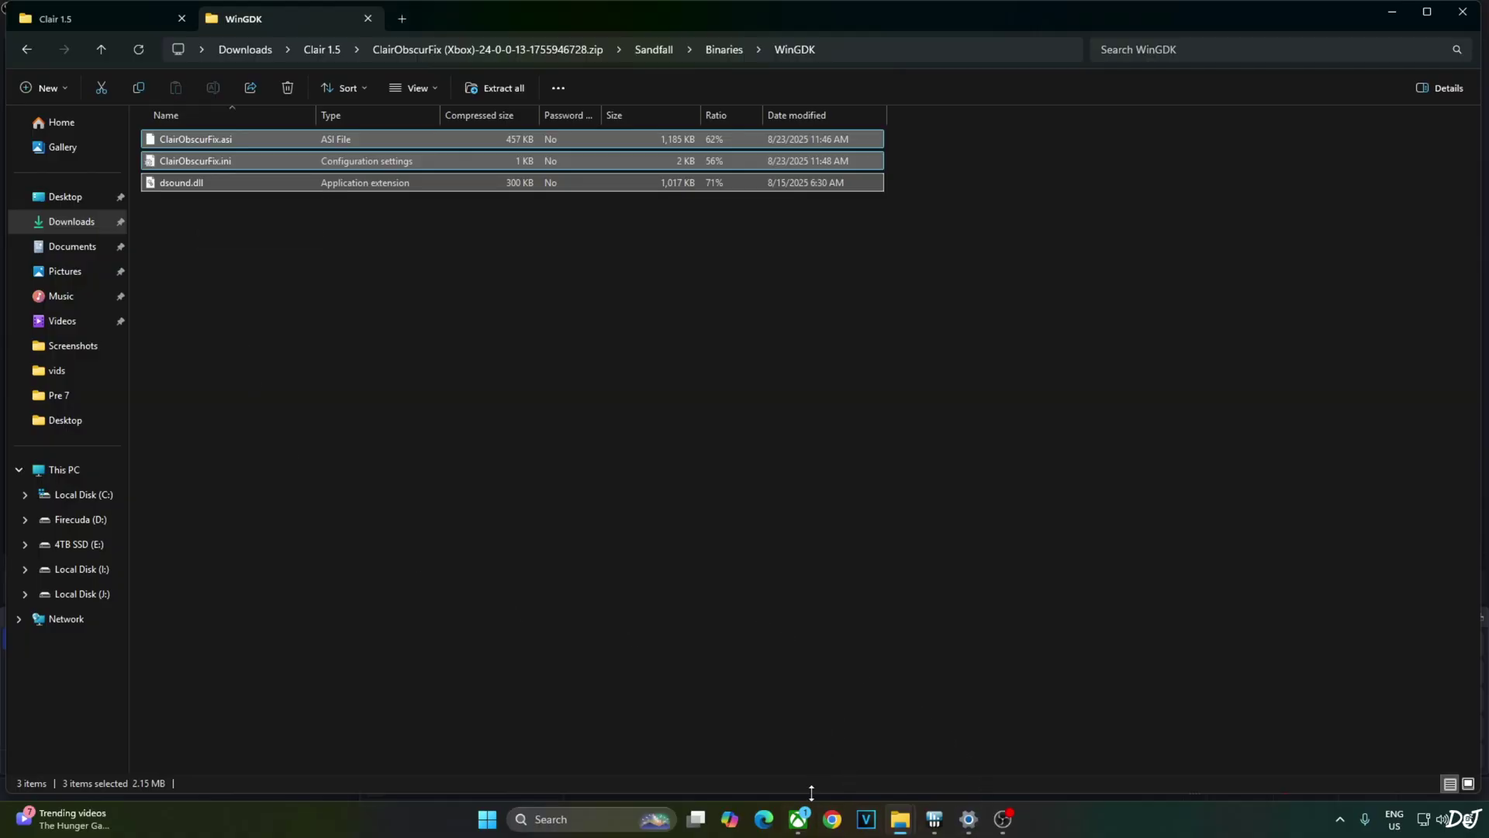
pyautogui.click(798, 819)
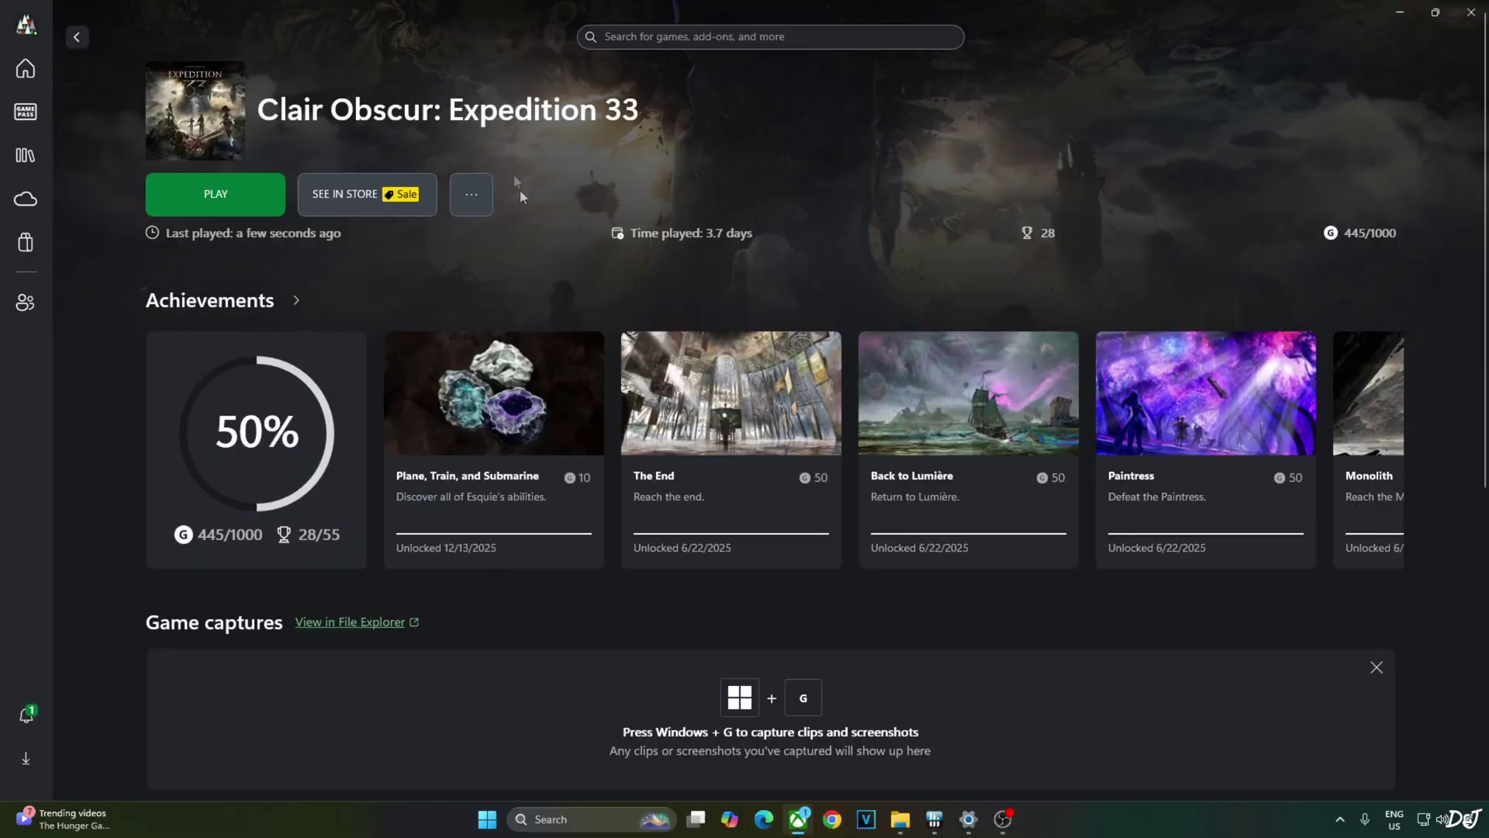
# - Open Clair Obscur's install folder at E:\Xbox via the Xbox app's Manage > Files > Browse
pyautogui.click(469, 194)
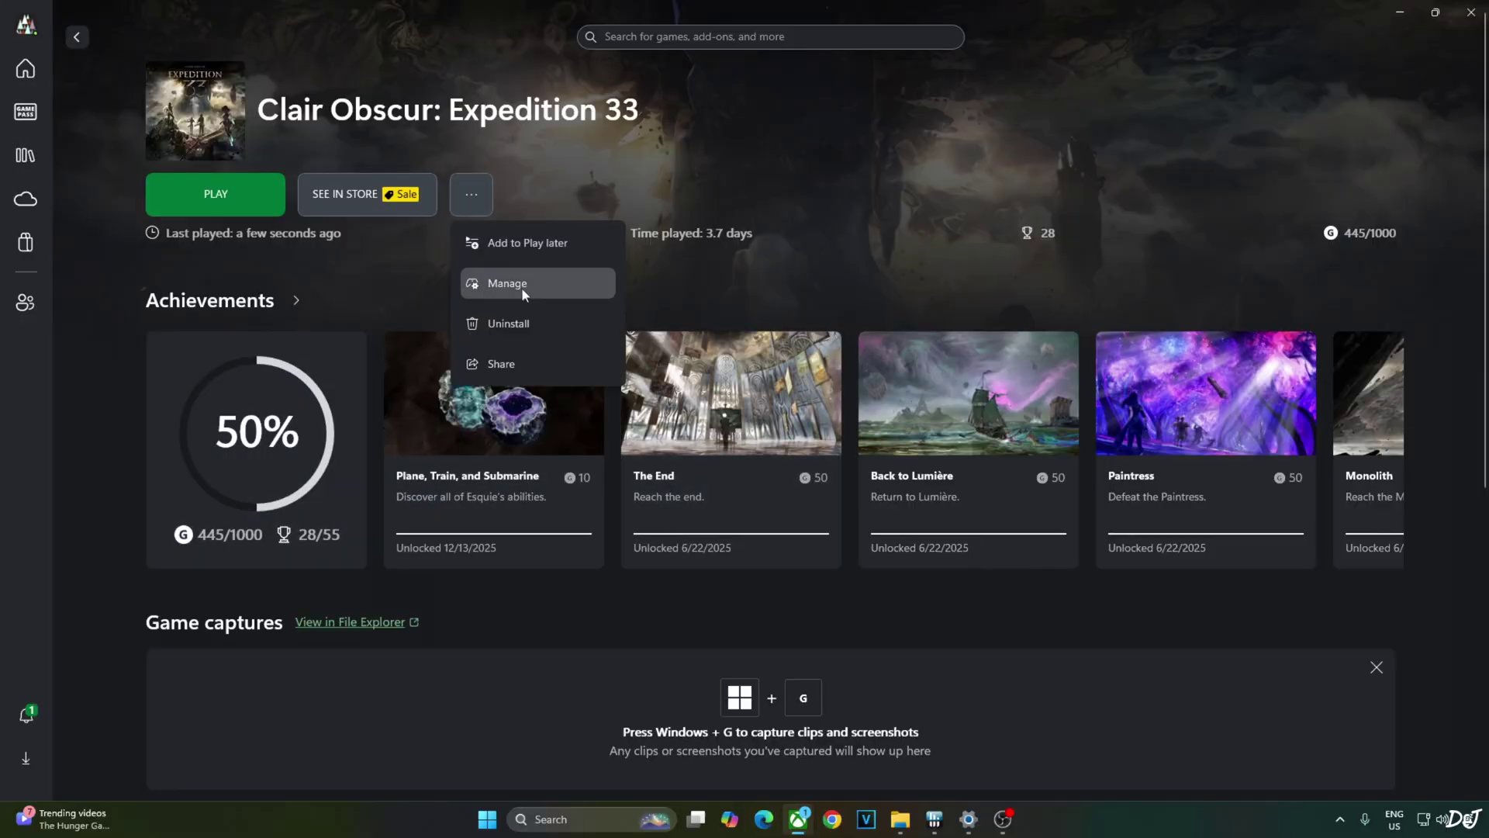
pyautogui.click(522, 287)
pyautogui.click(742, 239)
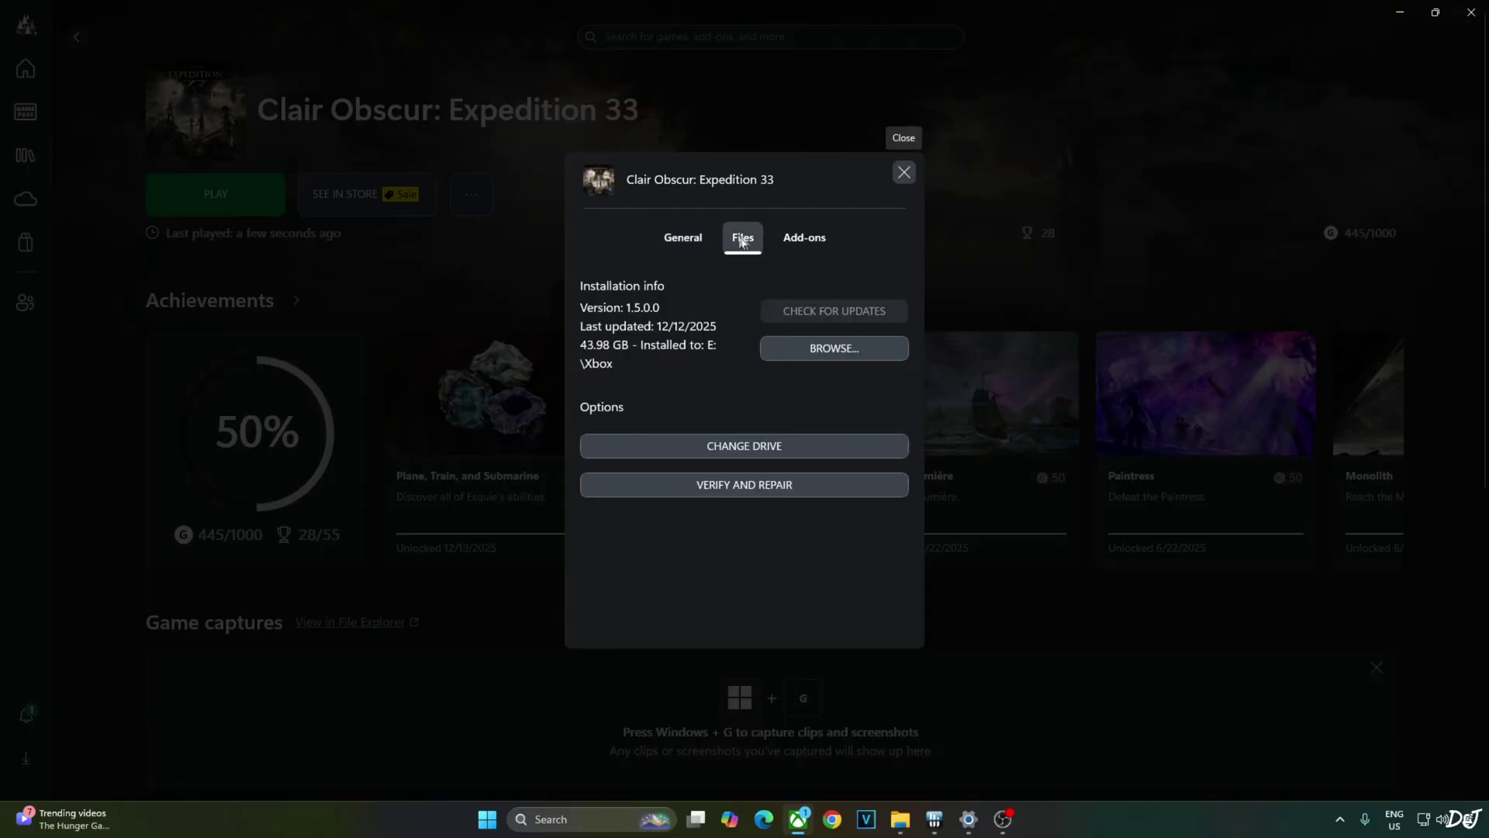
pyautogui.click(828, 349)
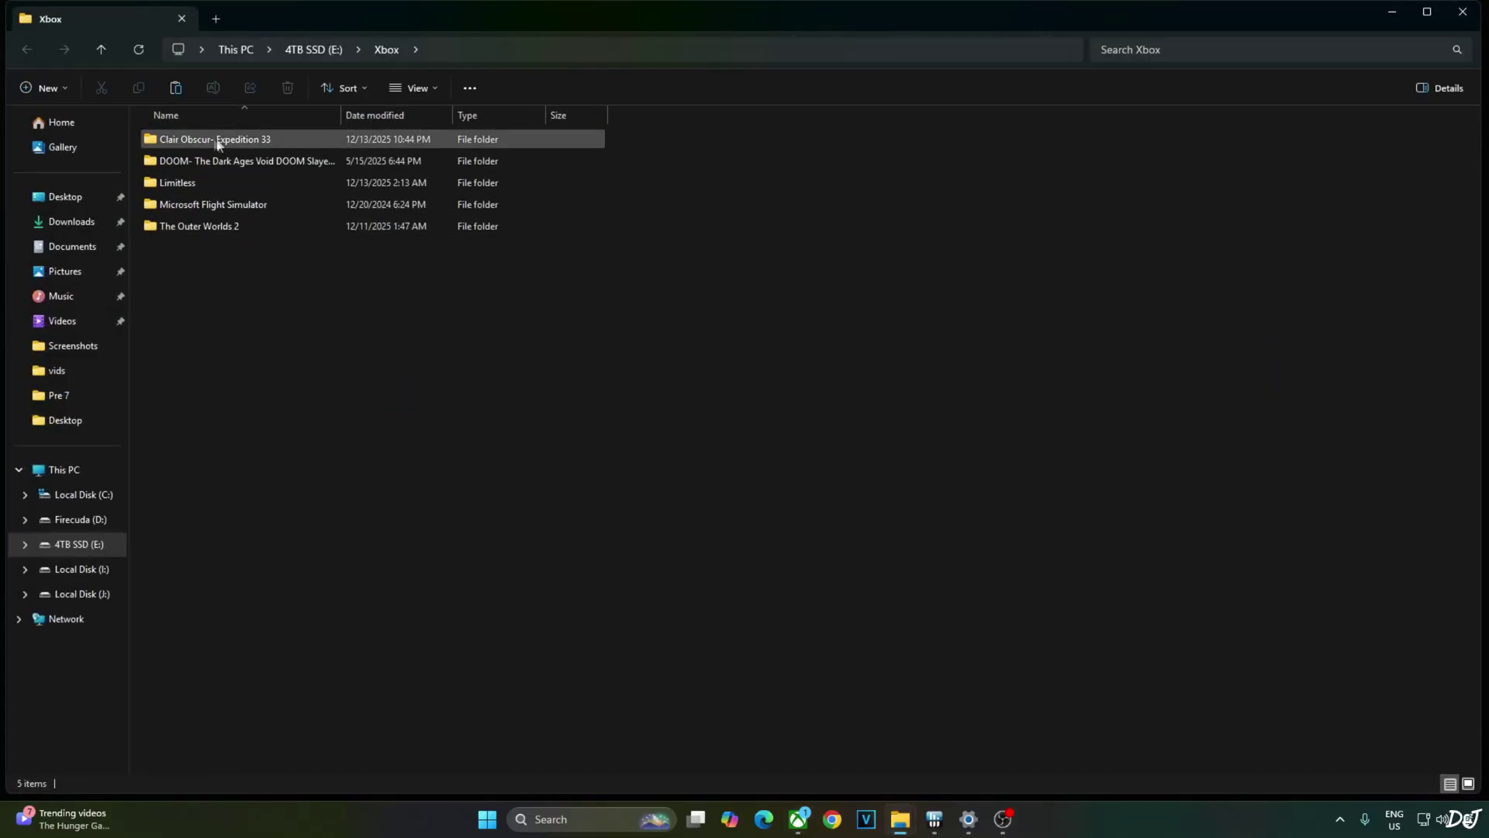
# - Navigate into the game's Content\Sandfall\Binaries\WinGDK folder
pyautogui.doubleClick(225, 144)
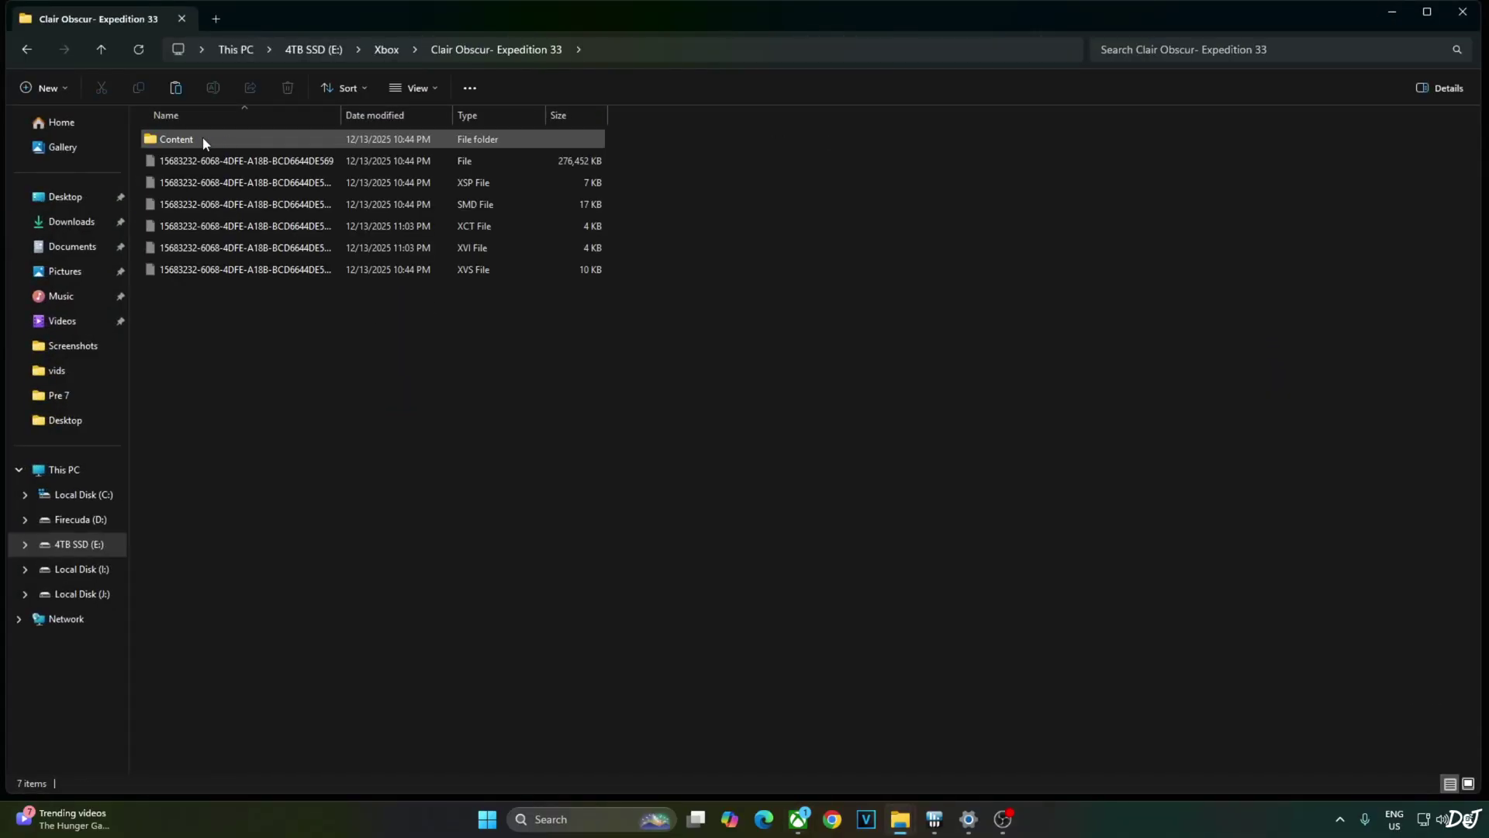
pyautogui.doubleClick(205, 141)
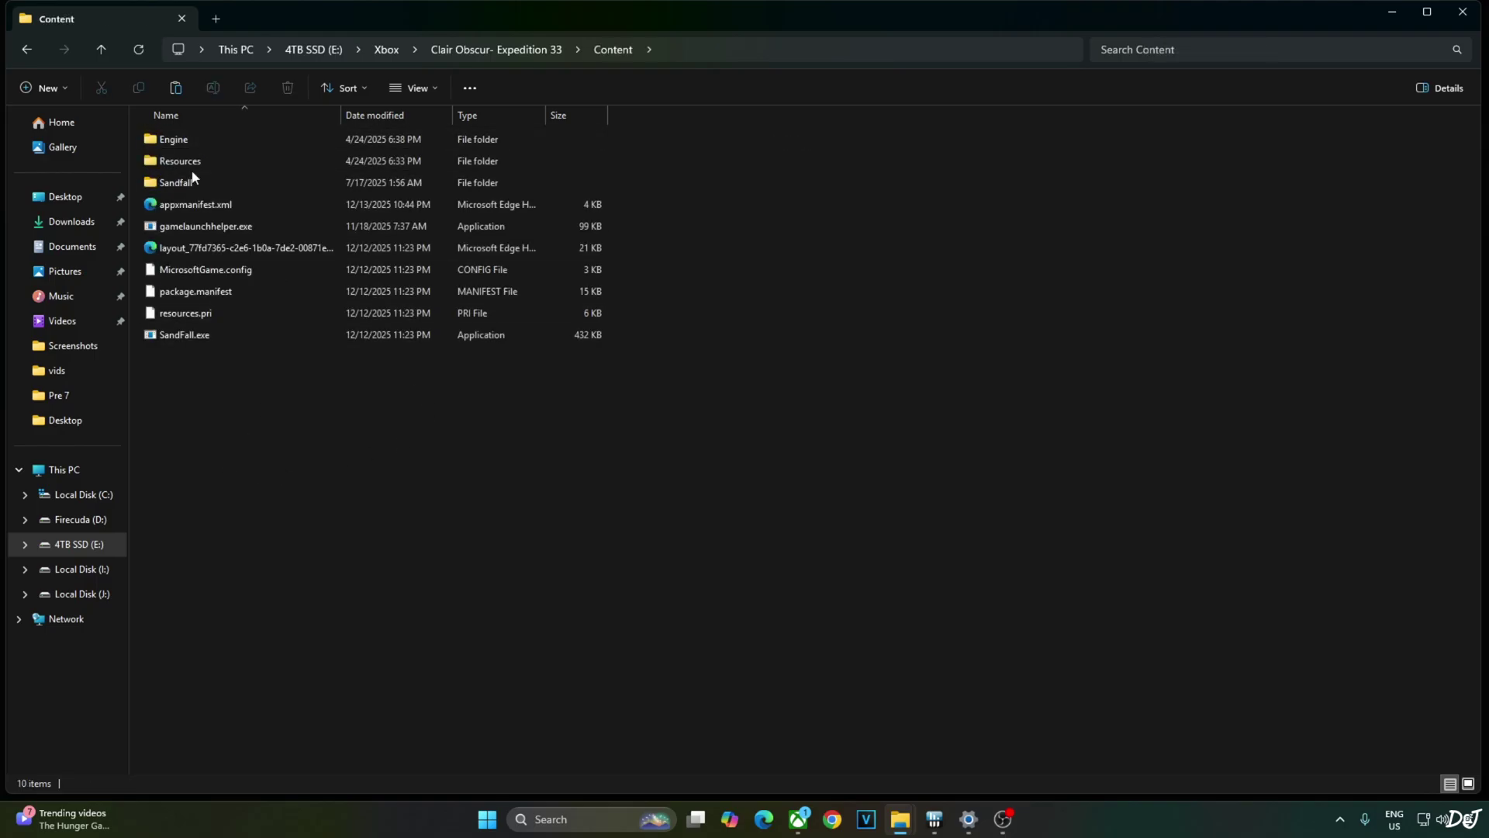
pyautogui.doubleClick(192, 180)
pyautogui.doubleClick(189, 140)
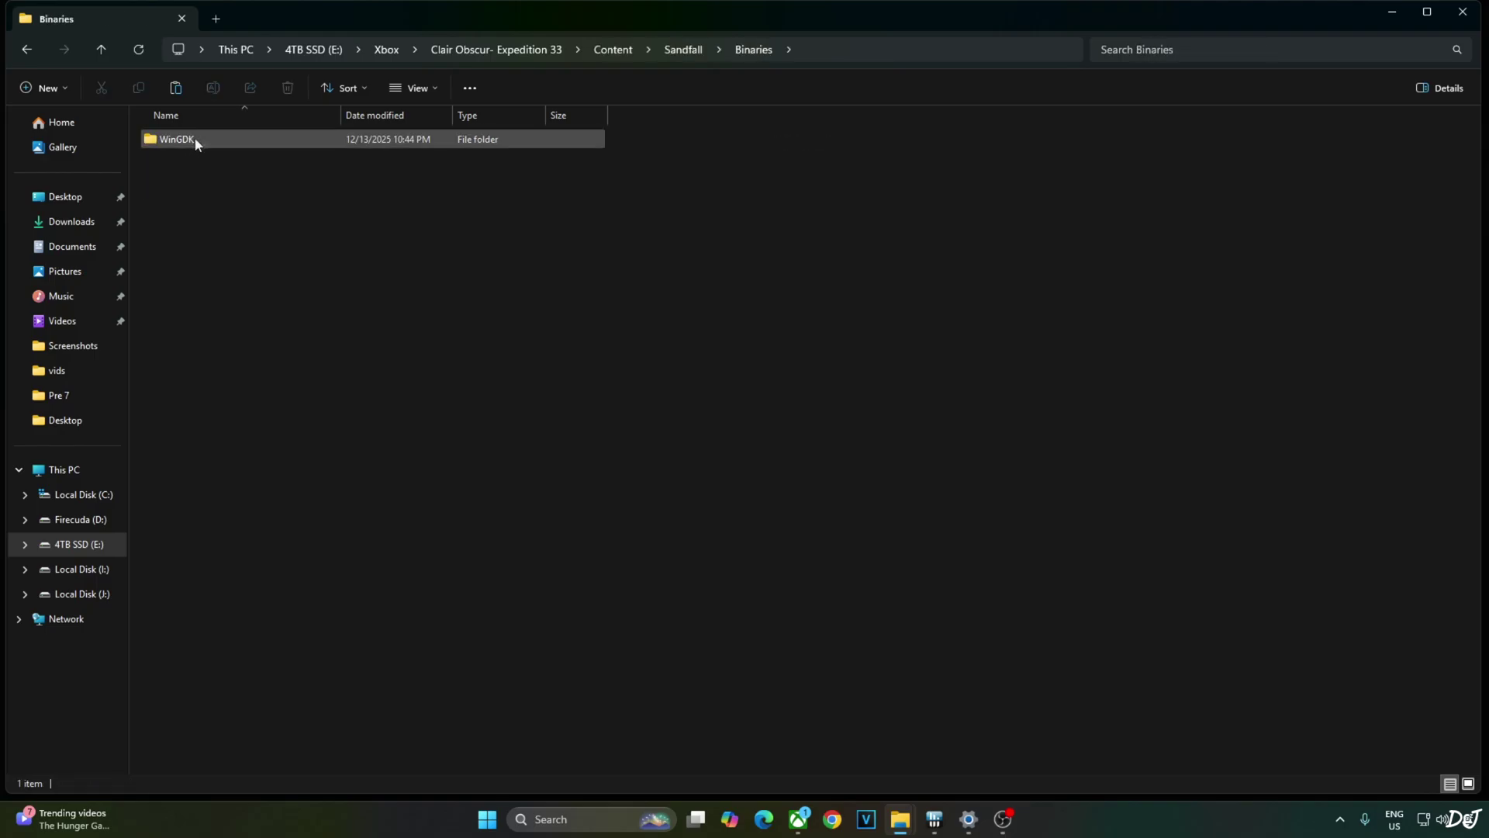
pyautogui.doubleClick(244, 145)
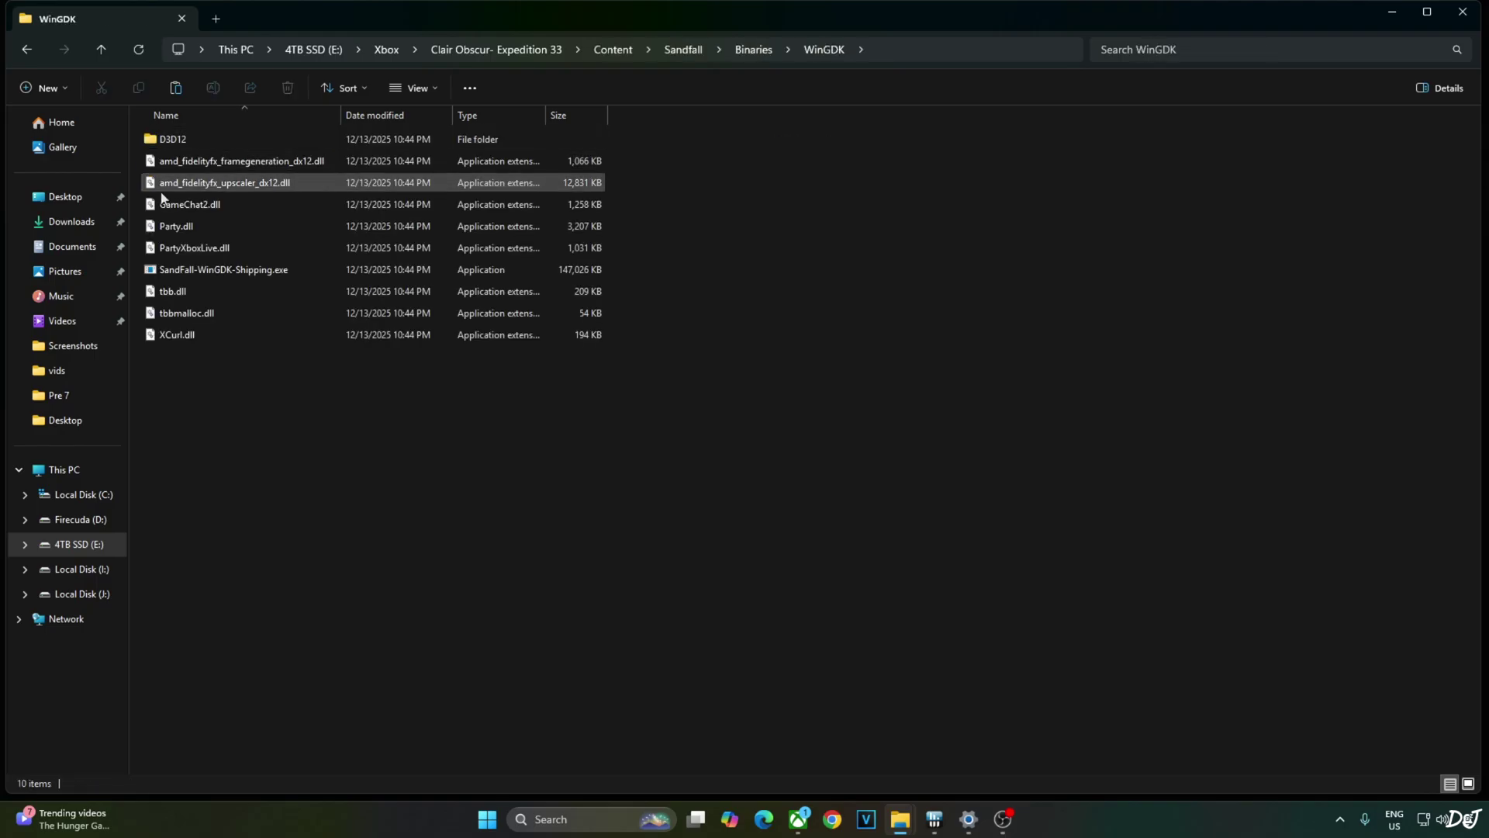
# - Paste the three ClairObscurFix files into WinGDK and open Downloads > Clair 1.5 in a new tab
pyautogui.rightClick(250, 382)
pyautogui.click(273, 396)
pyautogui.click(542, 541)
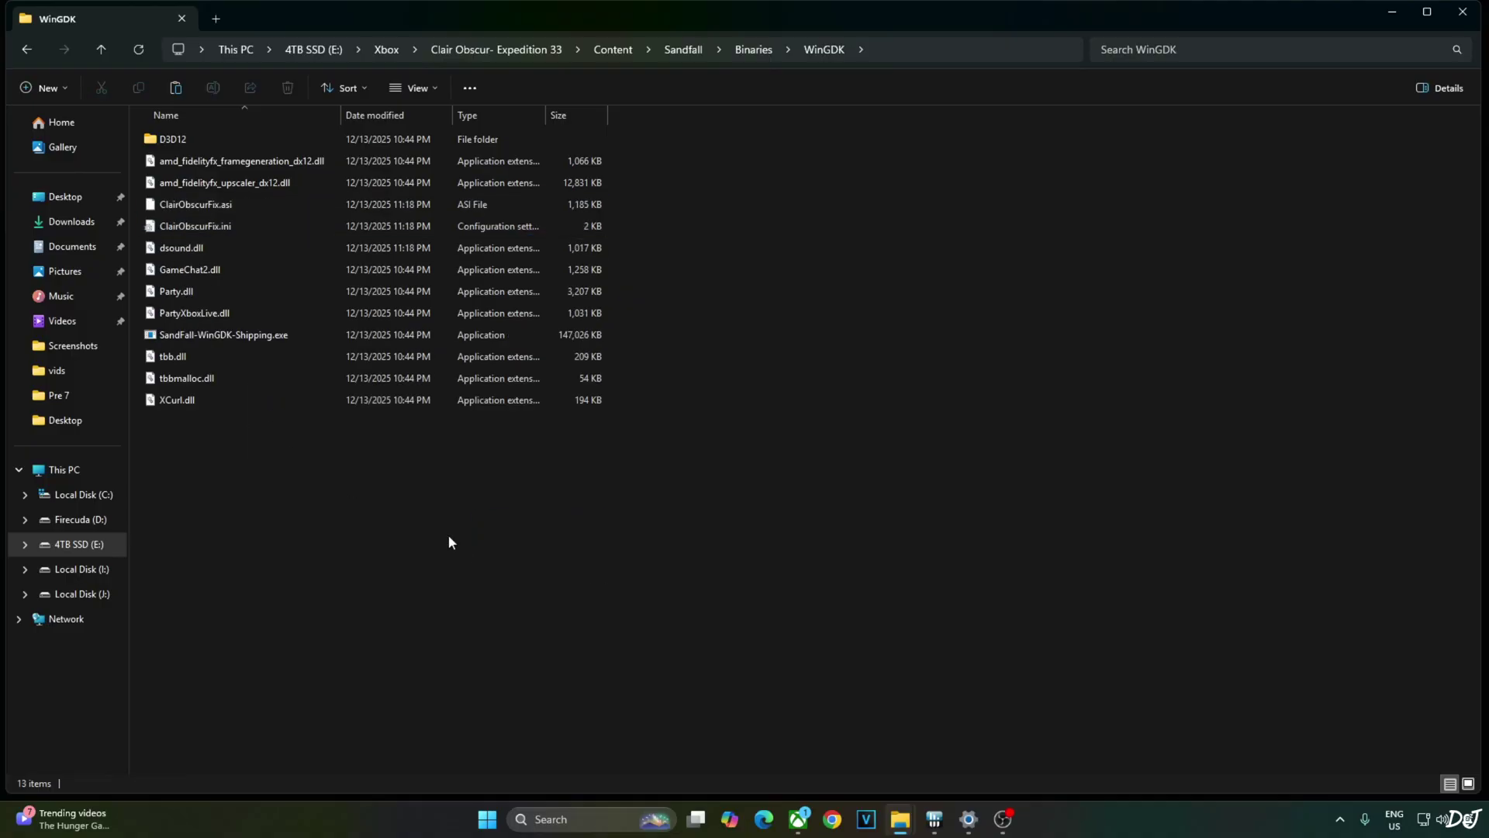
pyautogui.click(215, 18)
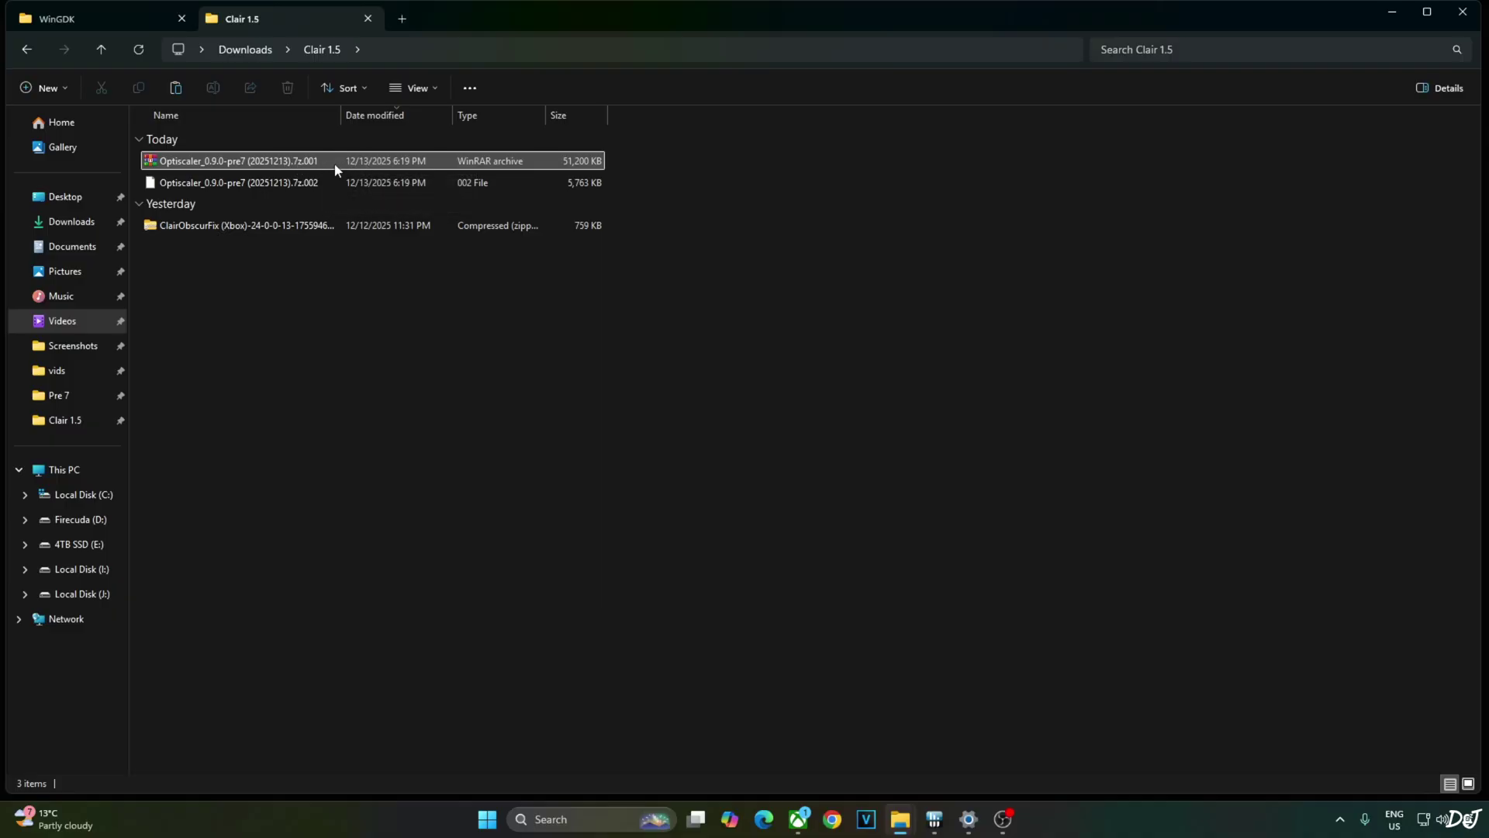
pyautogui.click(414, 88)
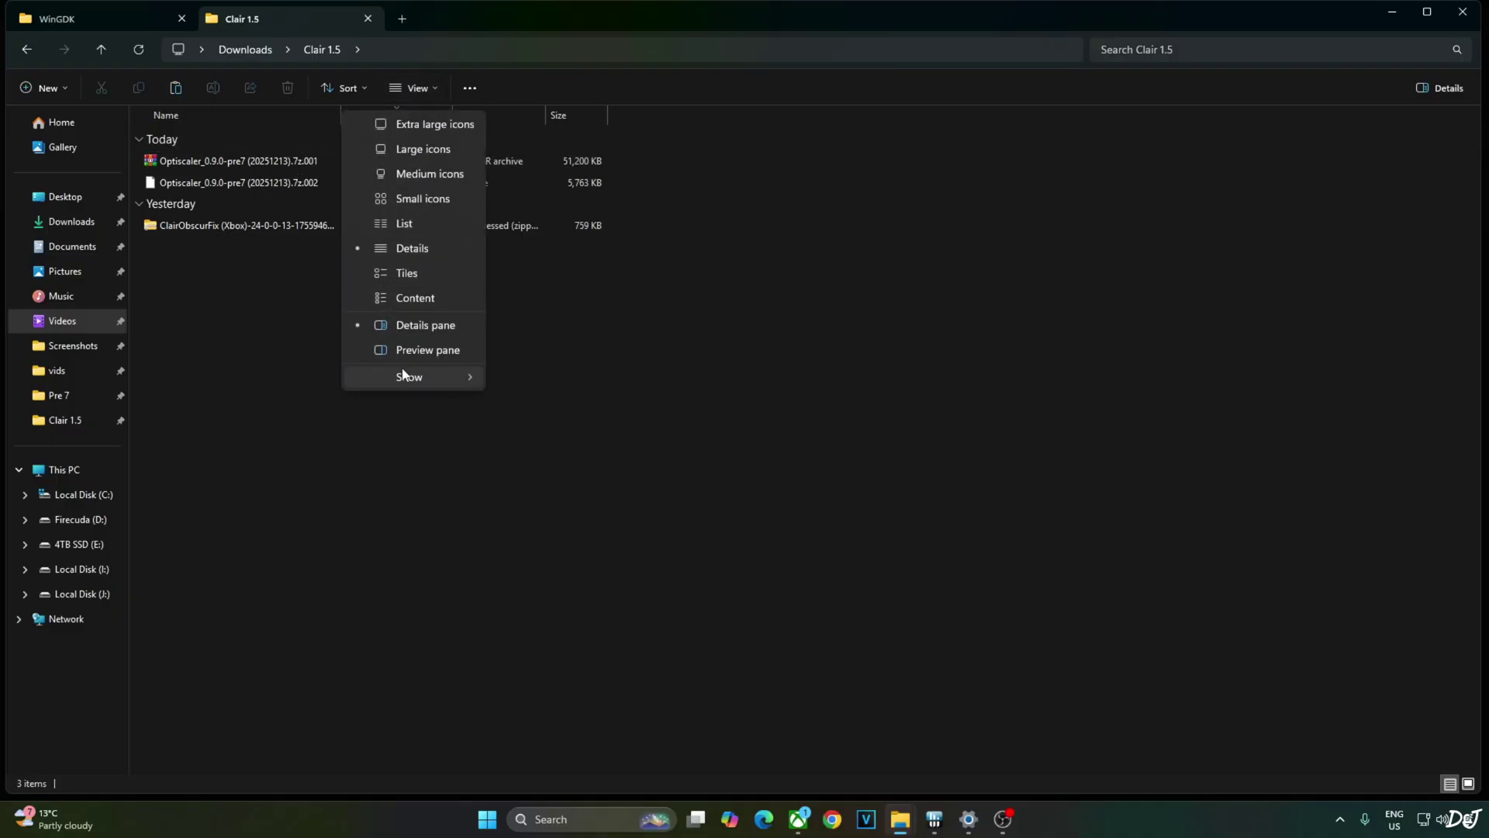
pyautogui.moveTo(404, 376)
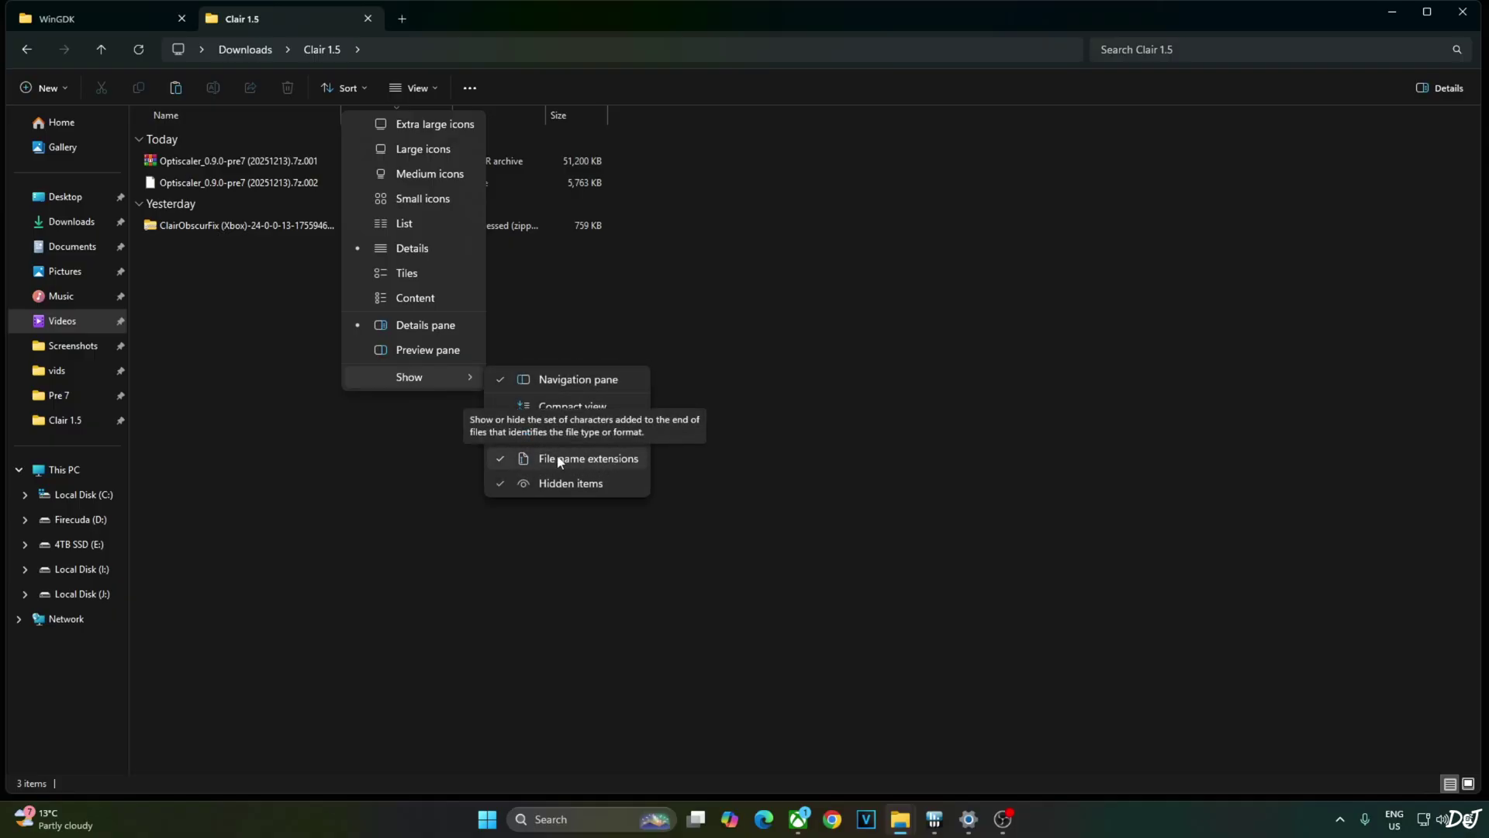
pyautogui.click(232, 163)
# - Extract the OptiScaler 0.9.0-pre7 .7z.001 archive with WinRAR into a new folder, then open it
pyautogui.doubleClick(232, 163)
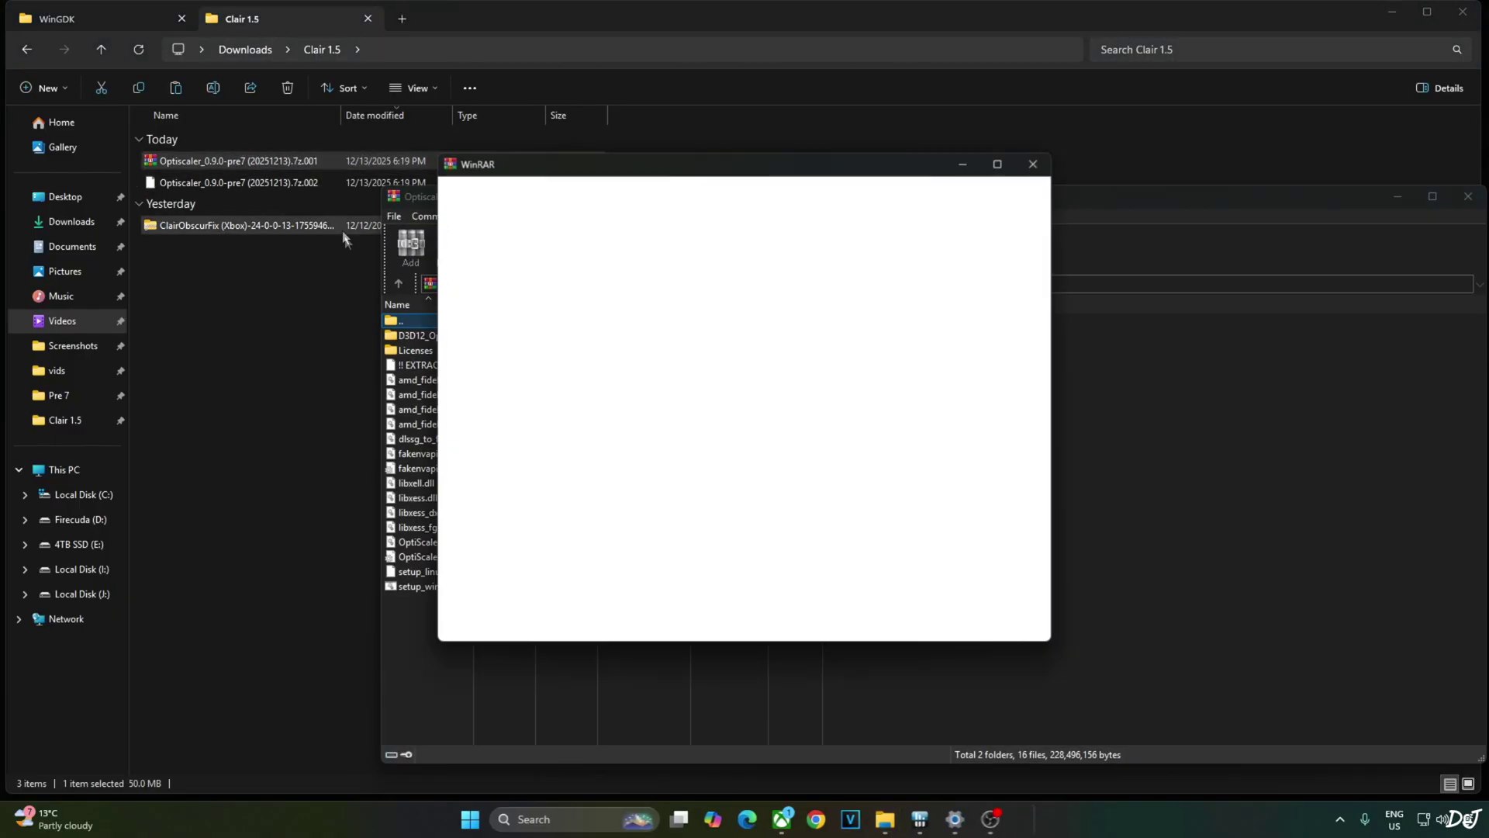
pyautogui.click(1044, 163)
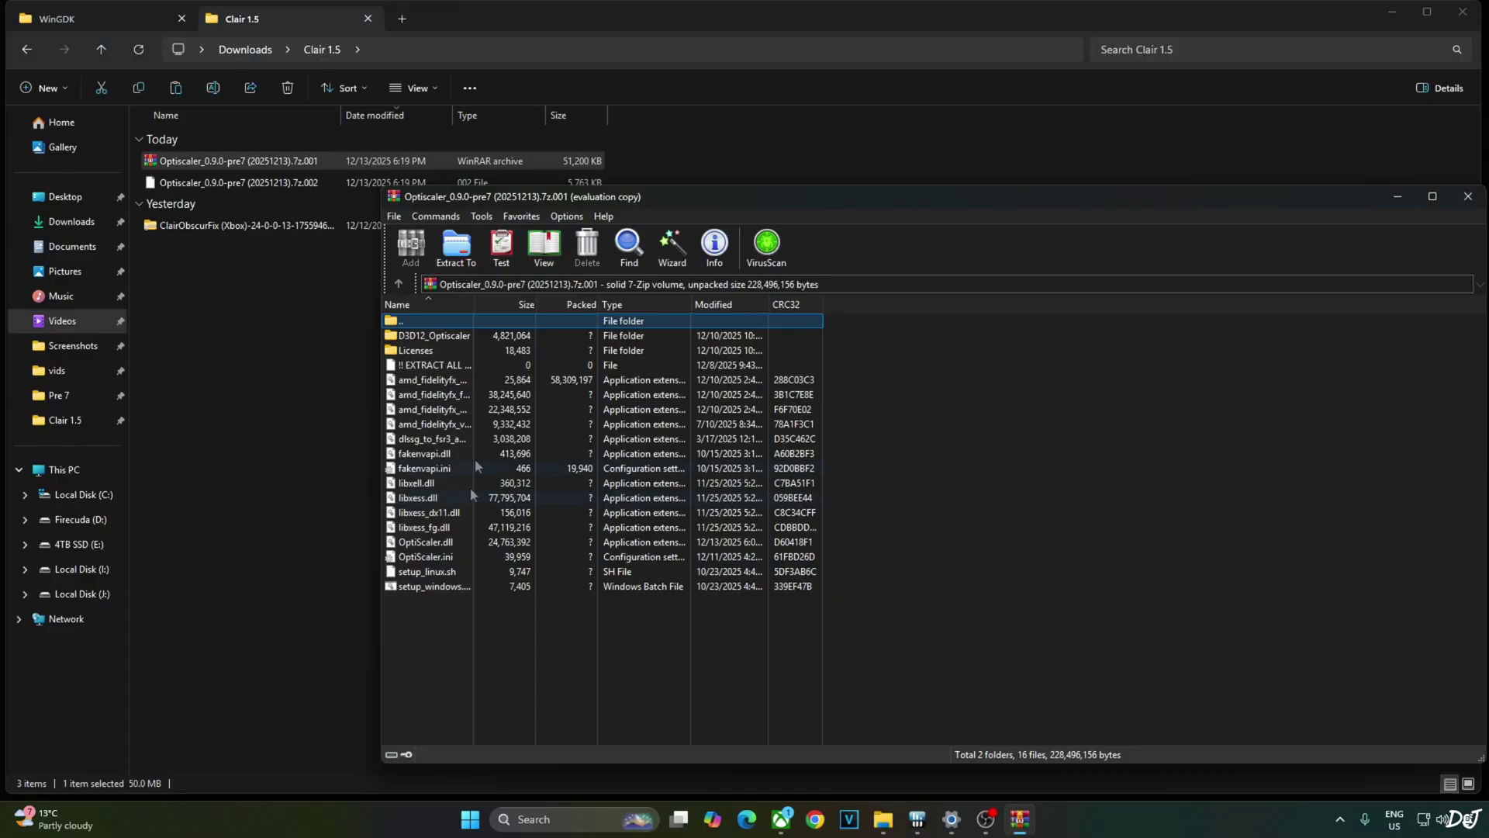
pyautogui.click(465, 250)
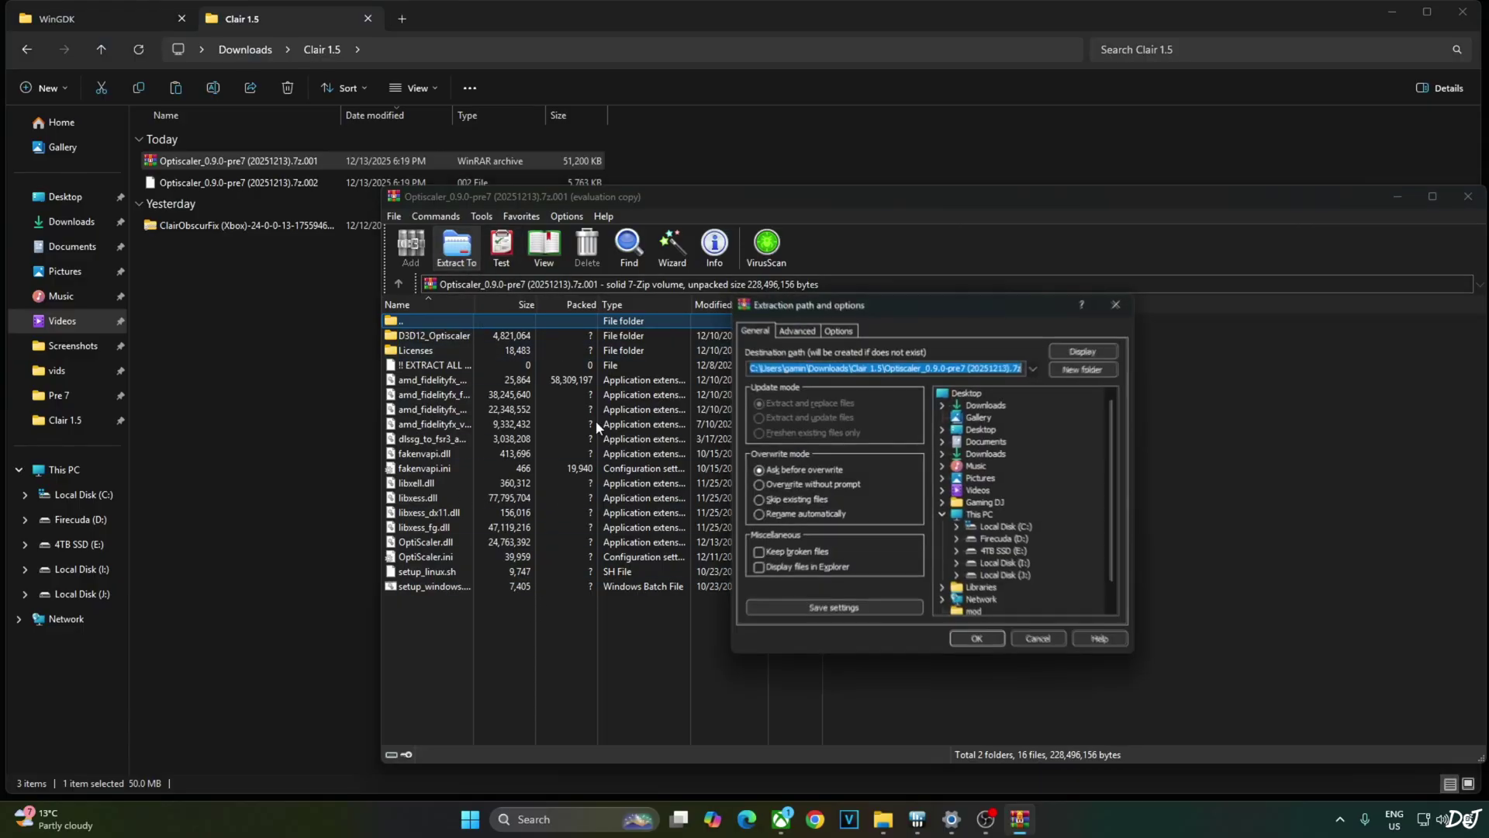
pyautogui.click(986, 643)
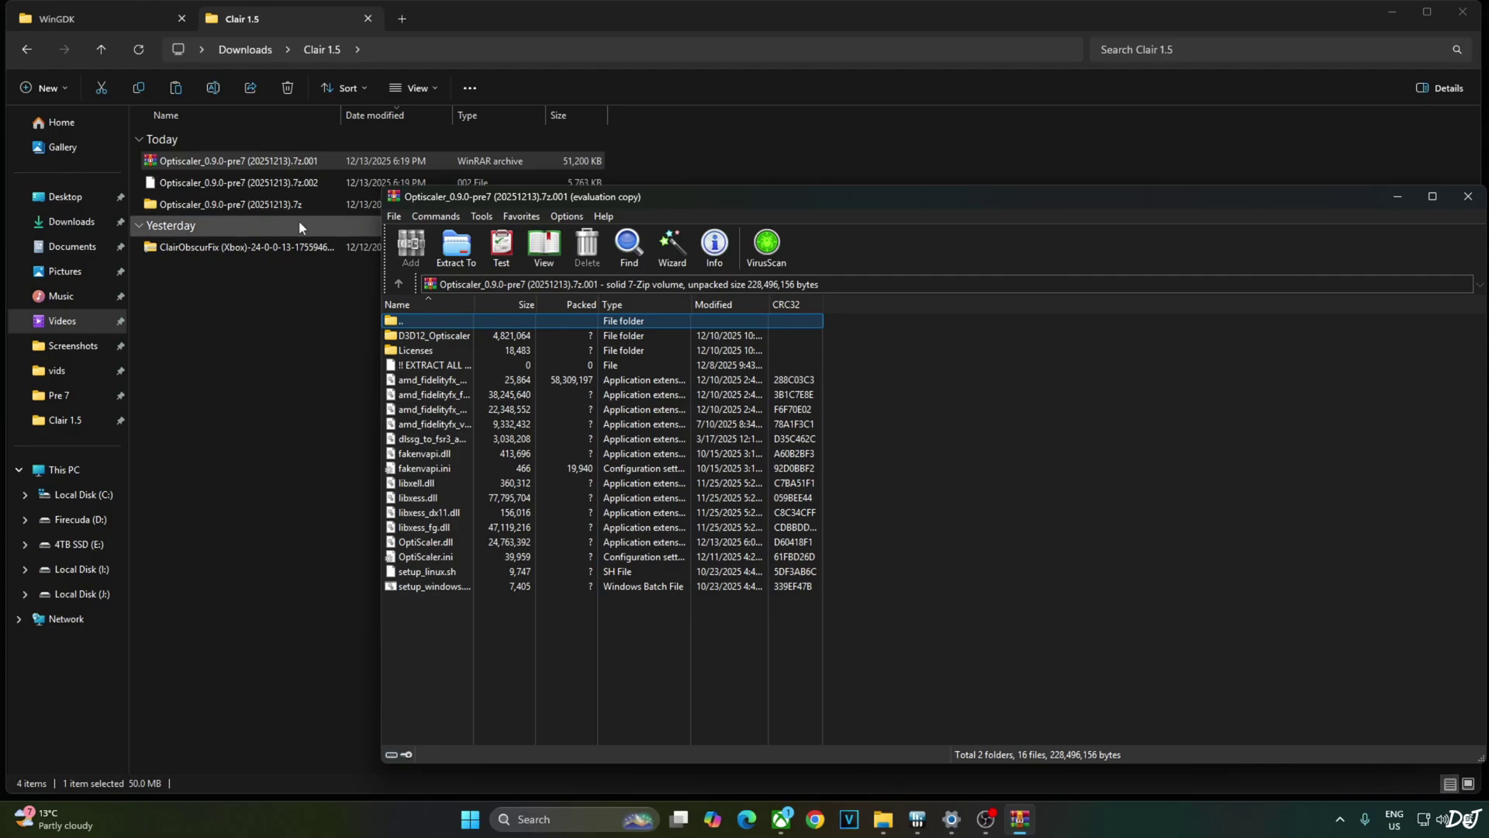
pyautogui.click(1466, 200)
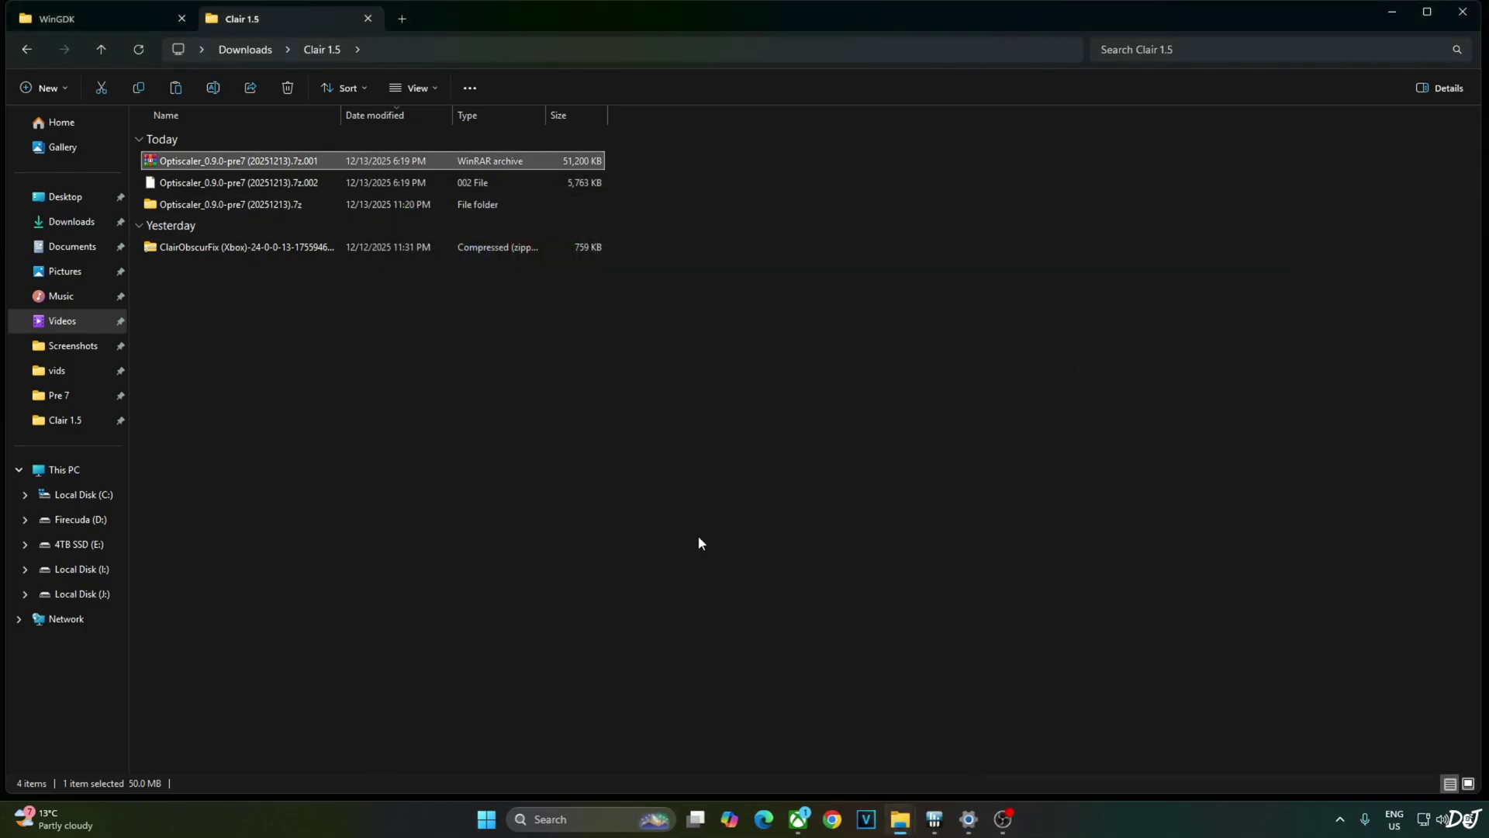
pyautogui.click(698, 535)
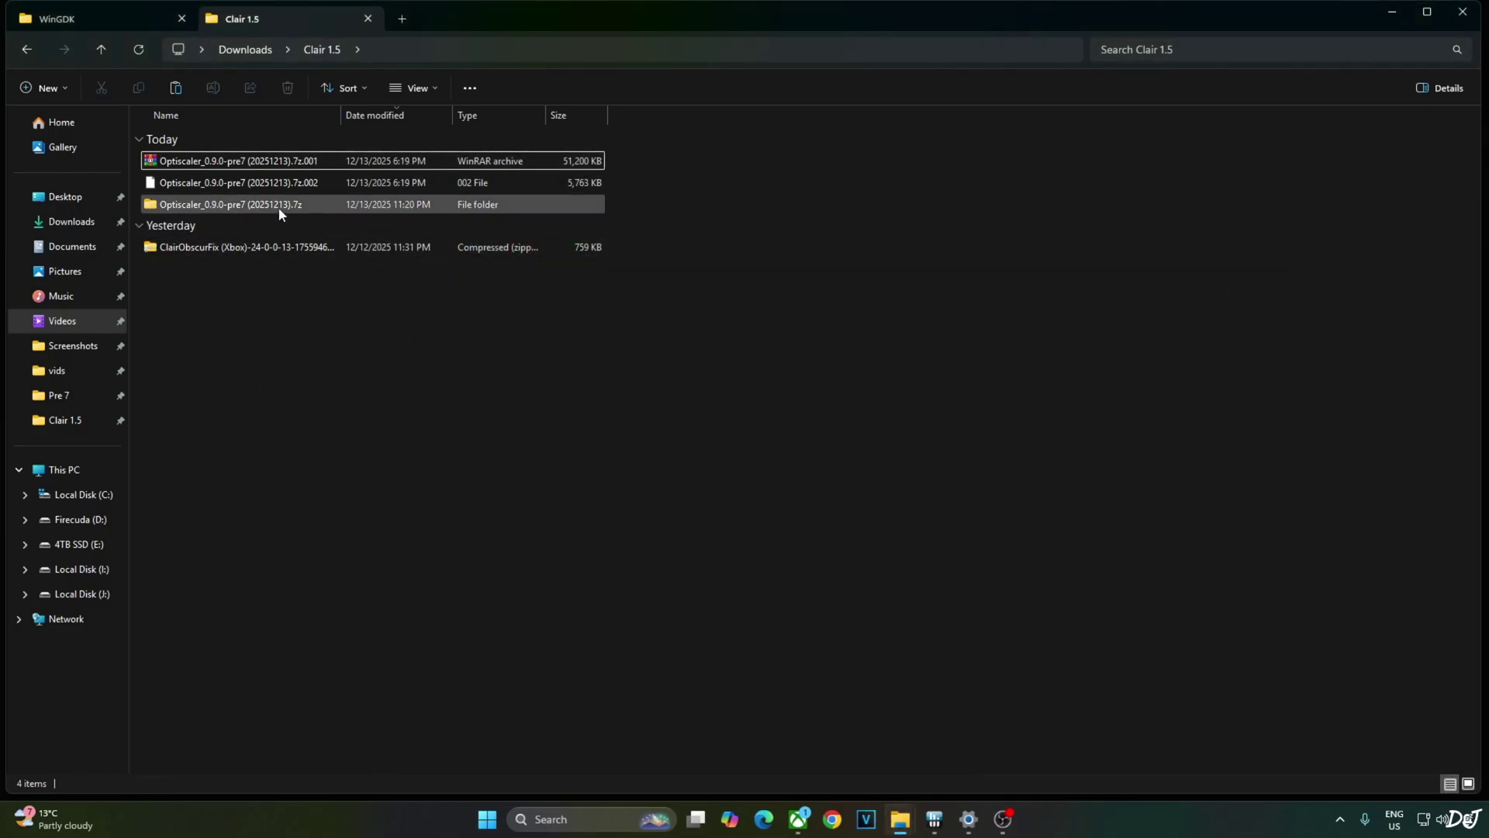
pyautogui.doubleClick(253, 204)
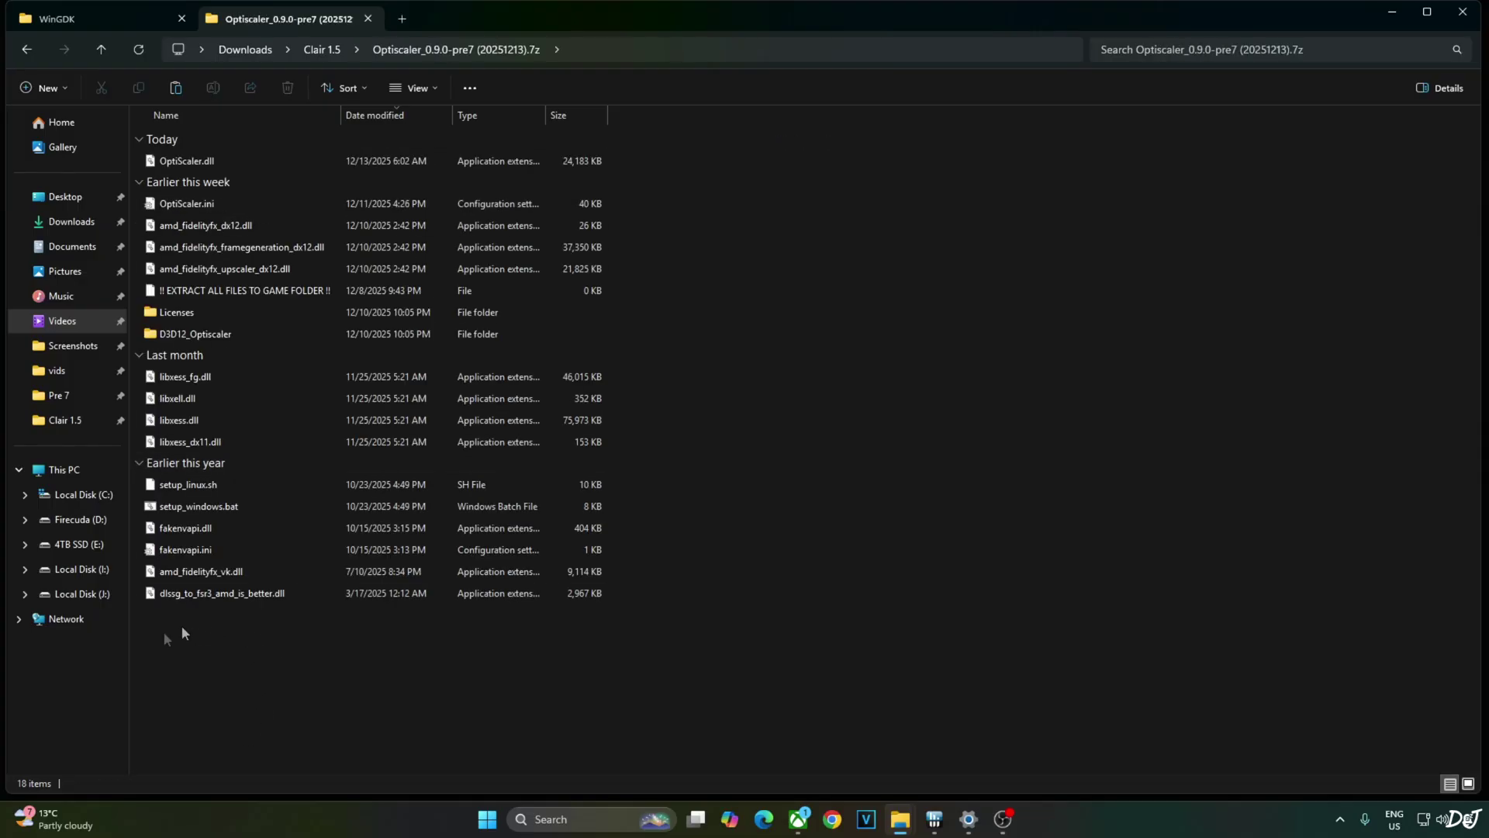
# - Copy OptiScaler.dll/.ini, fakenvapi.dll/.ini, libxess.dll, libxess_fg.dll and libxell.dll
pyautogui.click(197, 552)
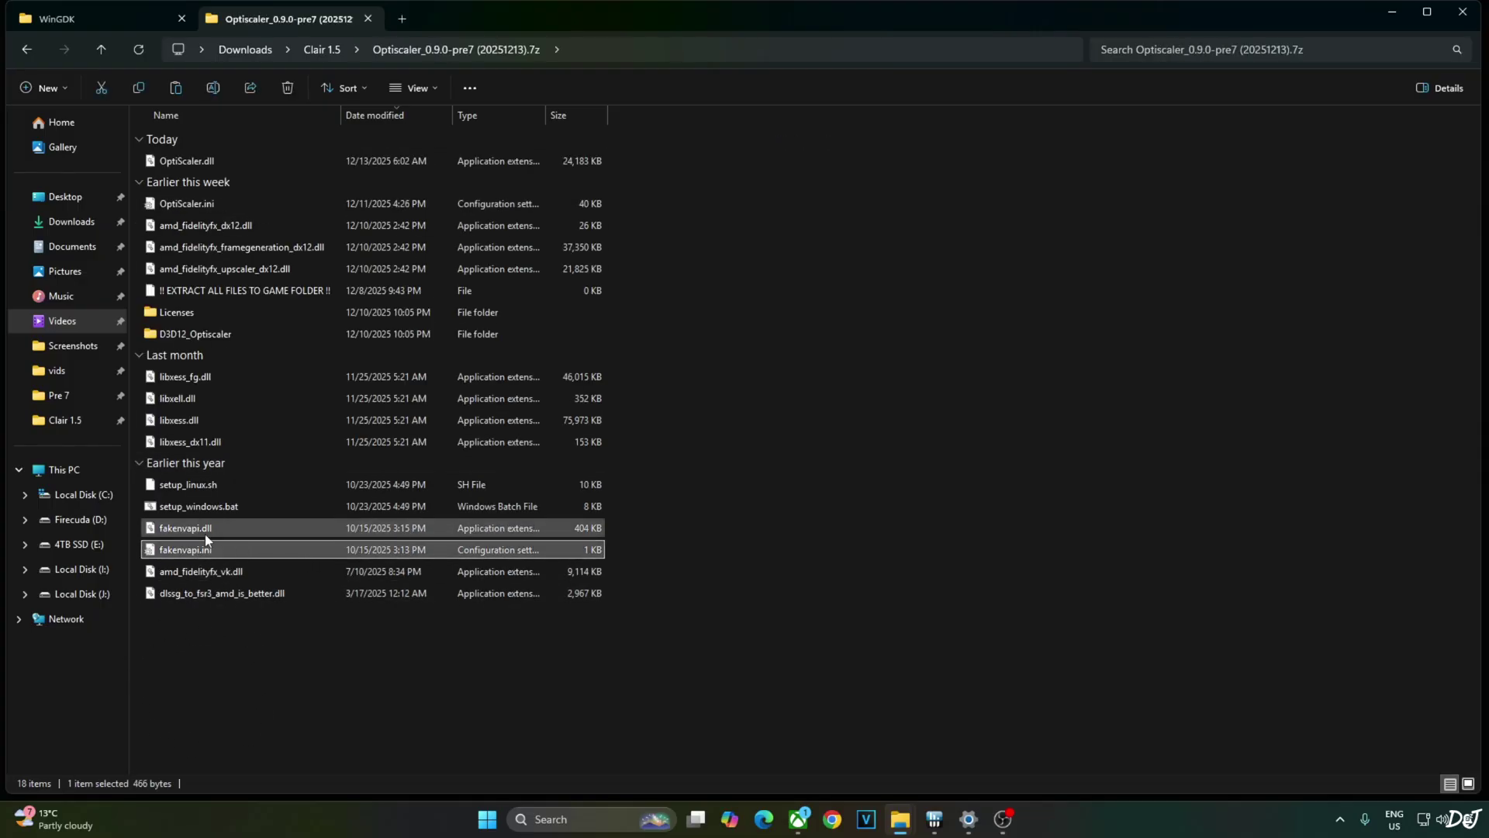
pyautogui.keyDown('ctrl'); pyautogui.click(222, 526); pyautogui.keyUp('ctrl')
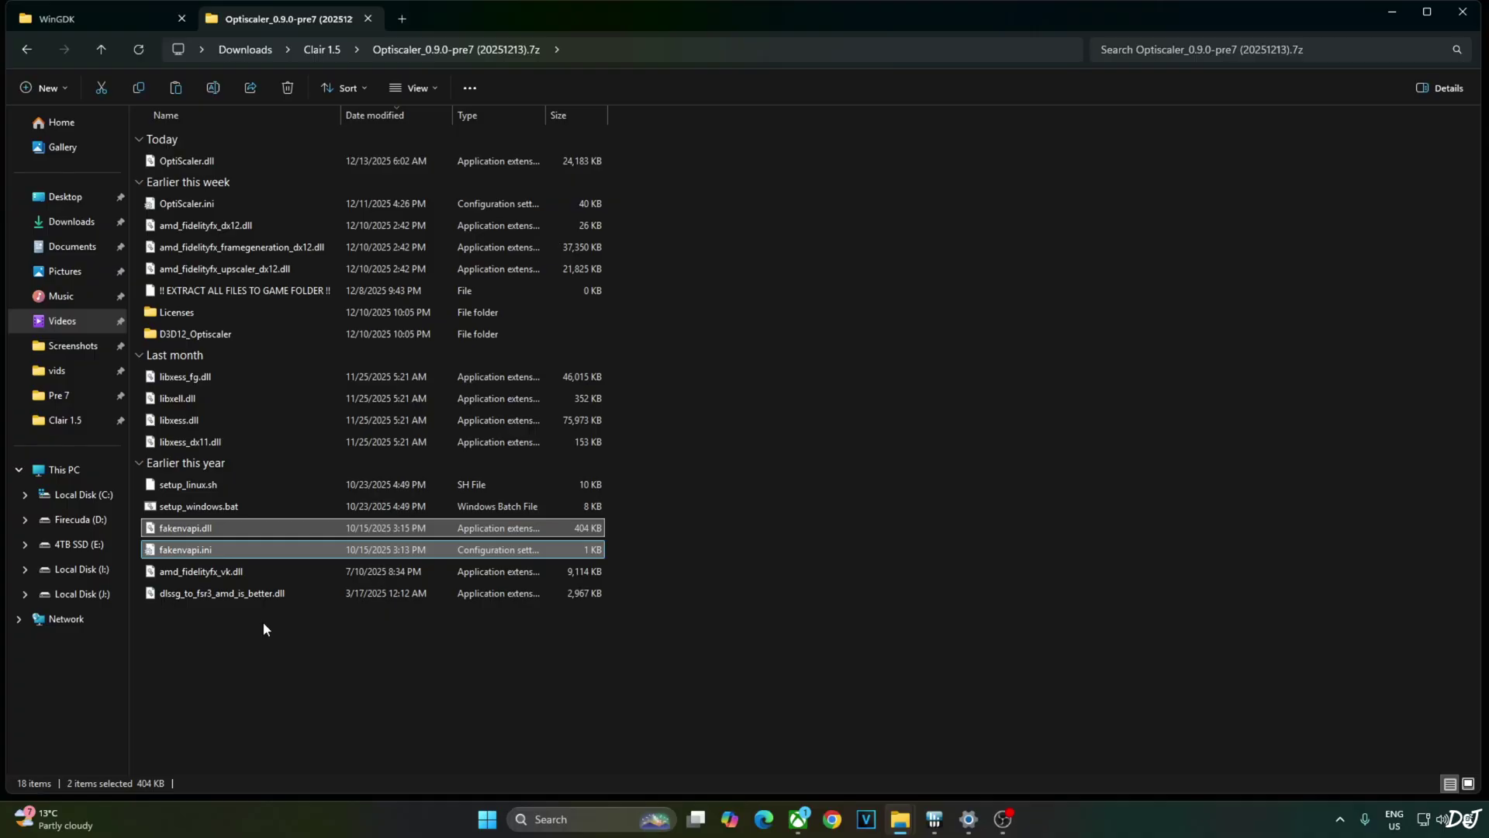
pyautogui.keyDown('ctrl'); pyautogui.click(224, 426); pyautogui.keyUp('ctrl')
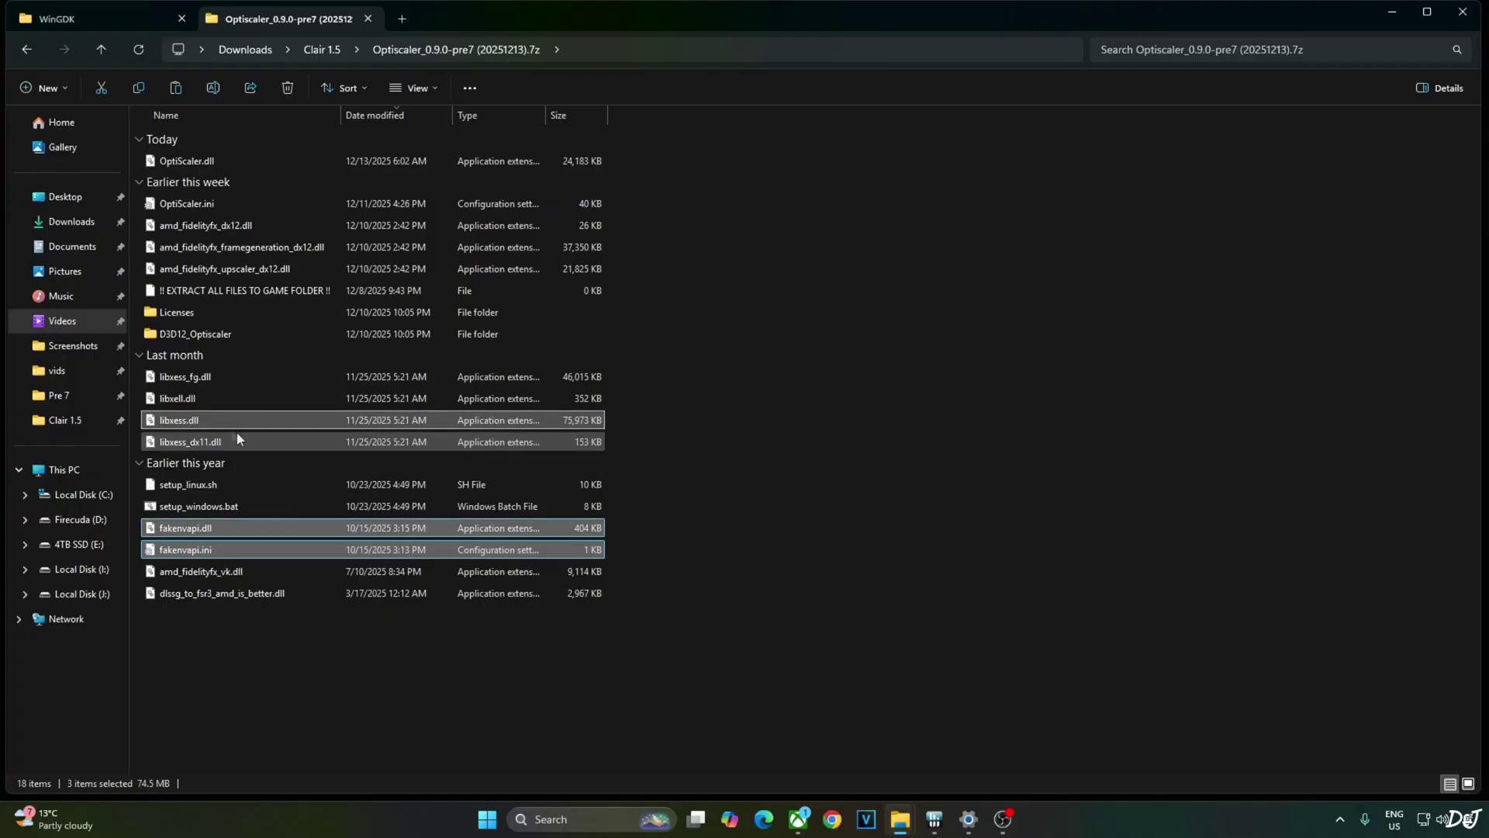
pyautogui.keyDown('ctrl'); pyautogui.click(211, 398); pyautogui.keyUp('ctrl')
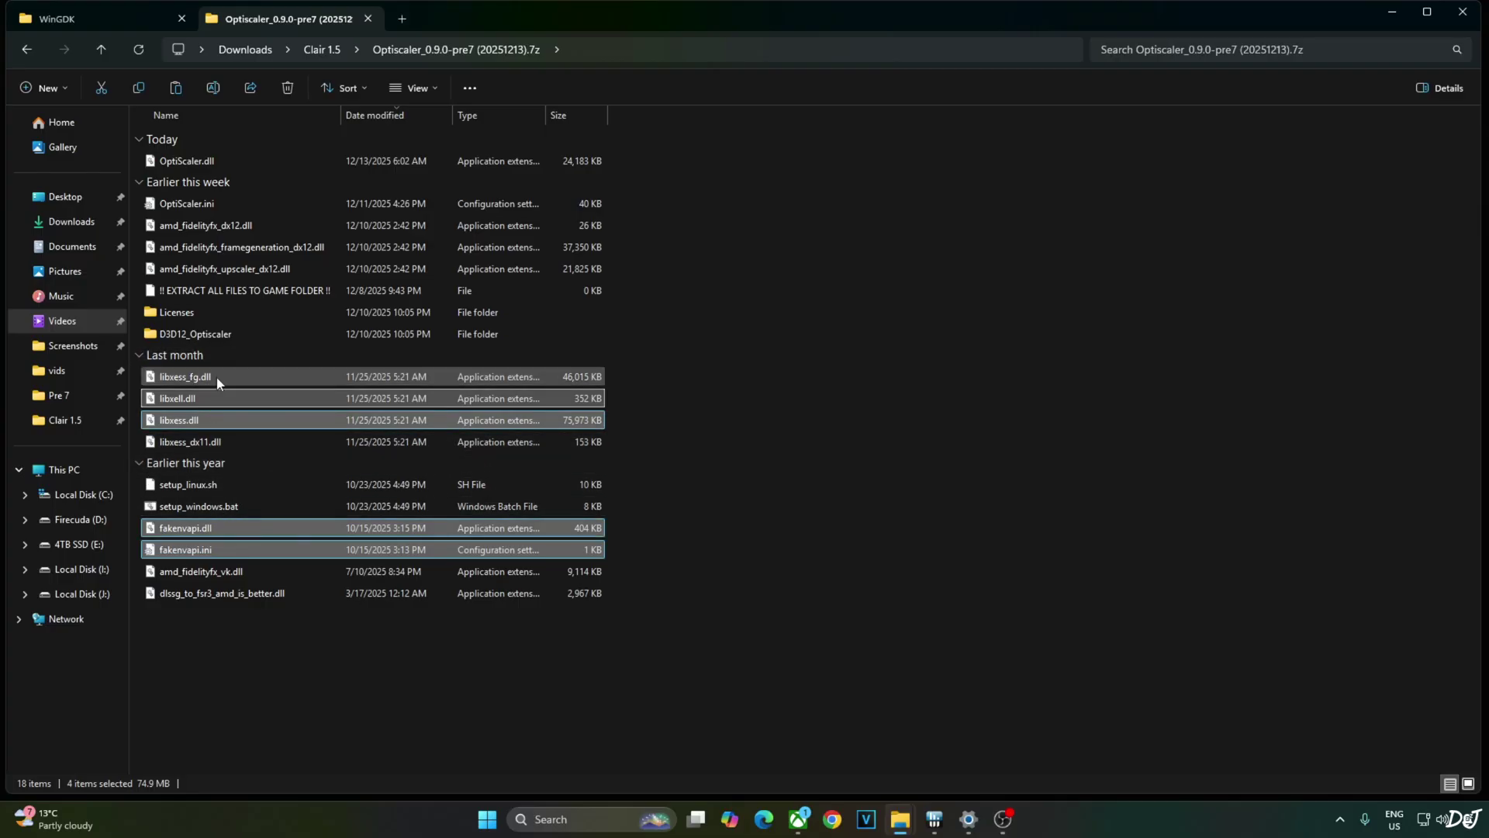
pyautogui.keyDown('ctrl'); pyautogui.click(217, 378); pyautogui.keyUp('ctrl')
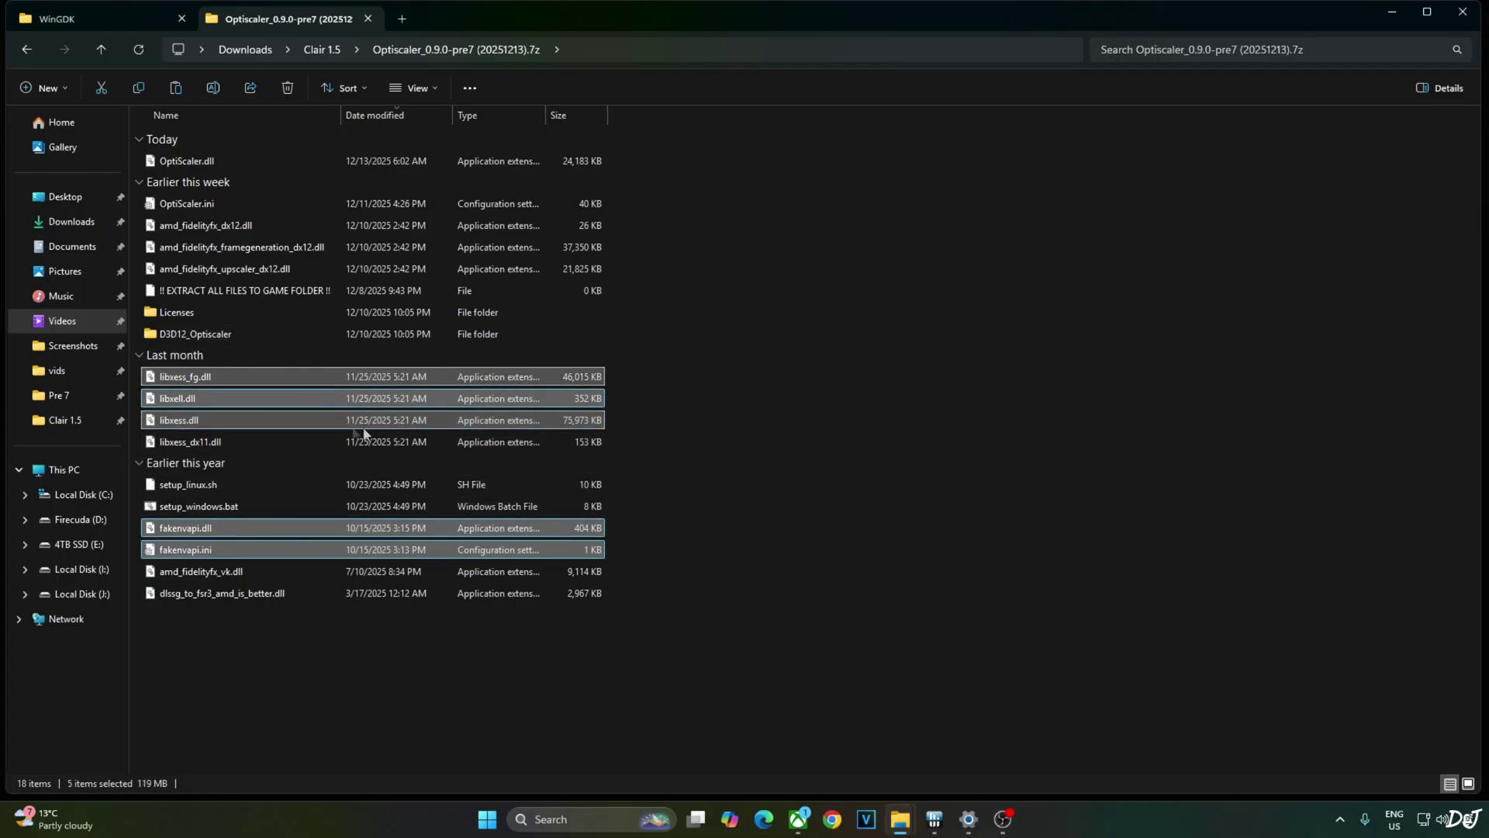
pyautogui.keyDown('ctrl'); pyautogui.click(230, 207); pyautogui.keyUp('ctrl')
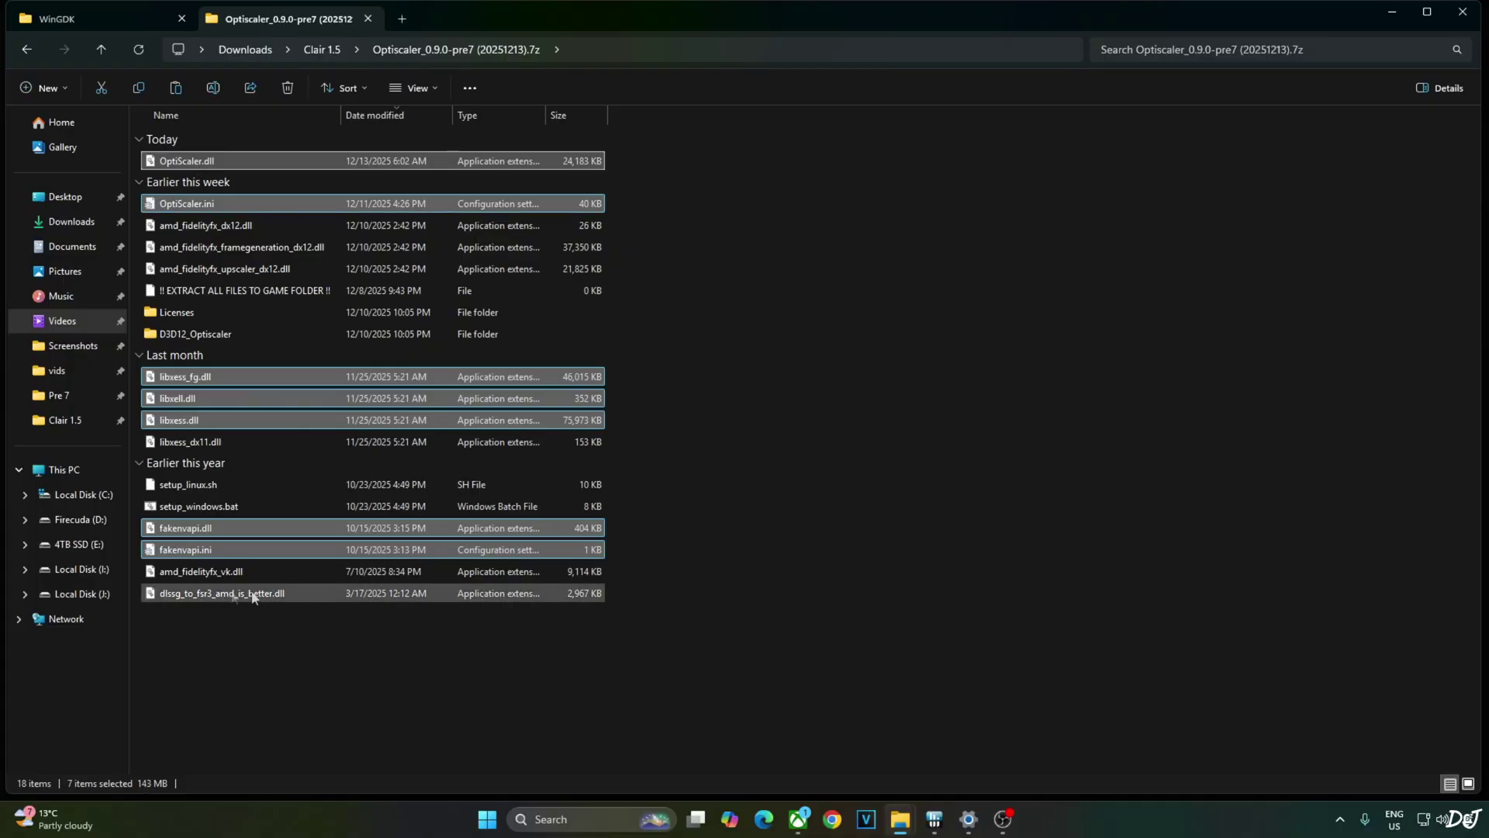
pyautogui.rightClick(179, 551)
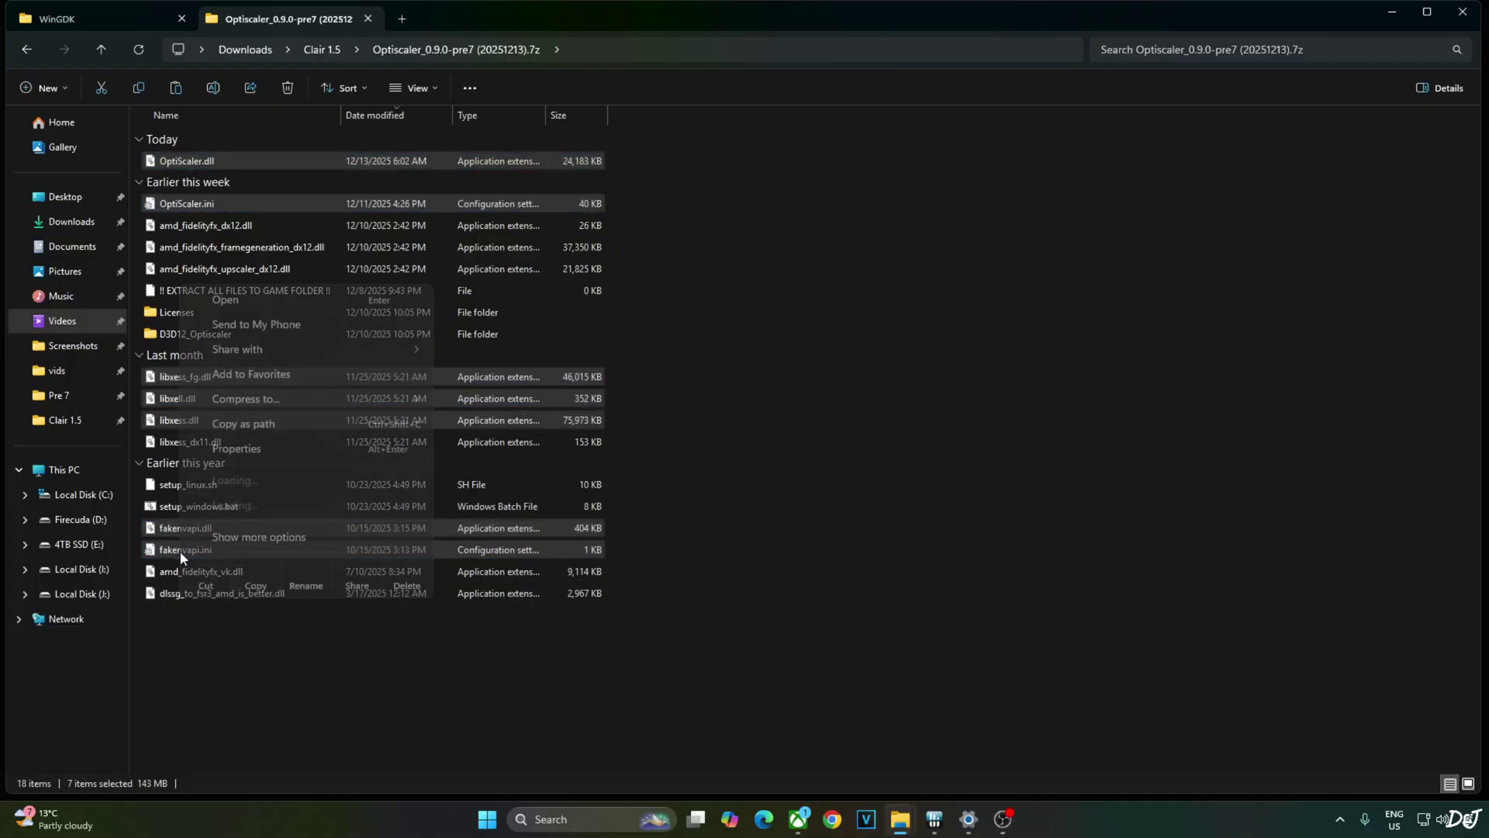
pyautogui.click(256, 578)
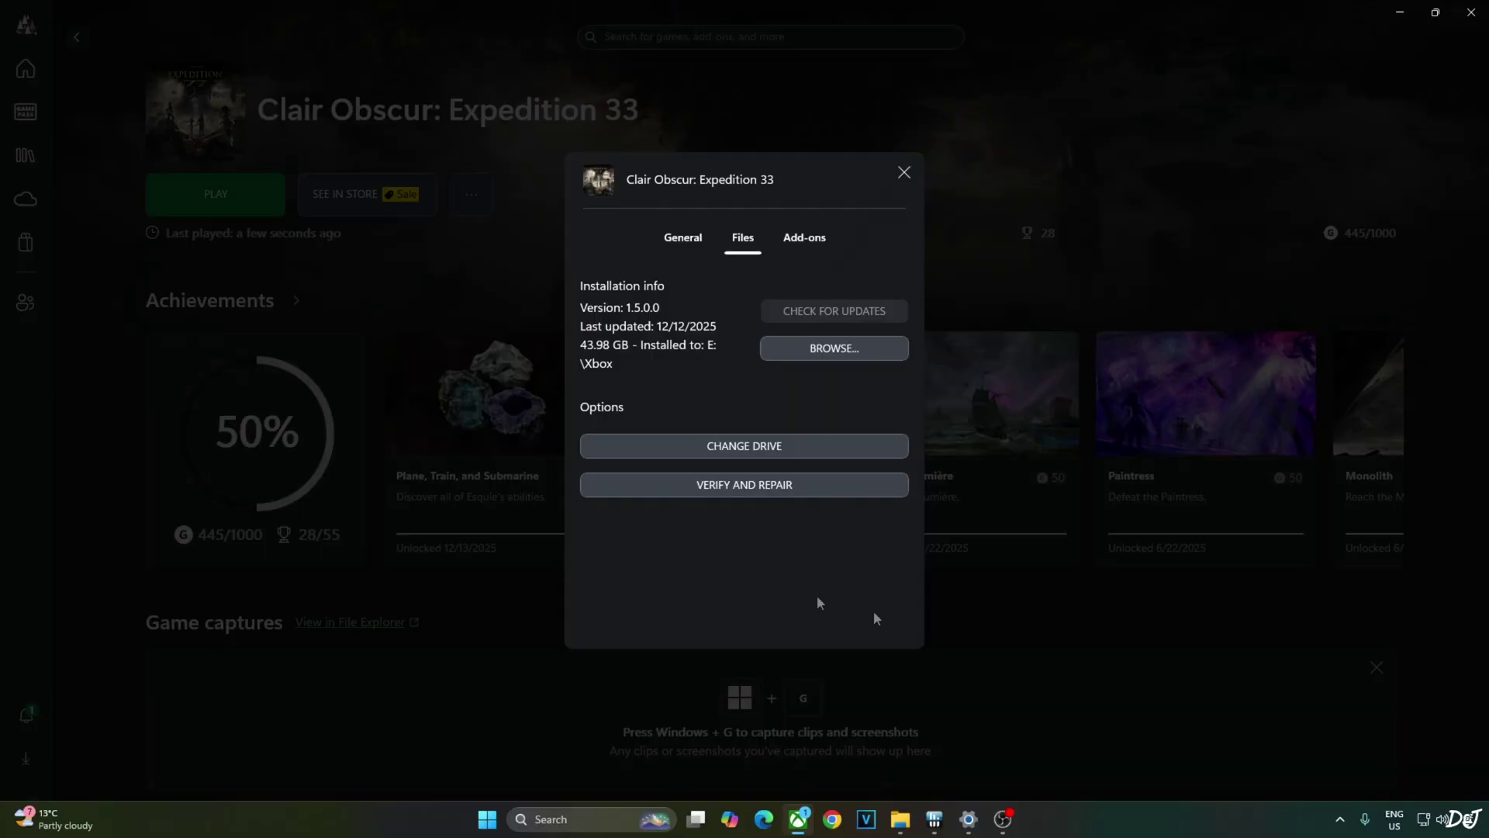
# - Paste the seven OptiScaler files into the game's Content\Sandfall\Binaries\WinGDK folder
pyautogui.click(789, 347)
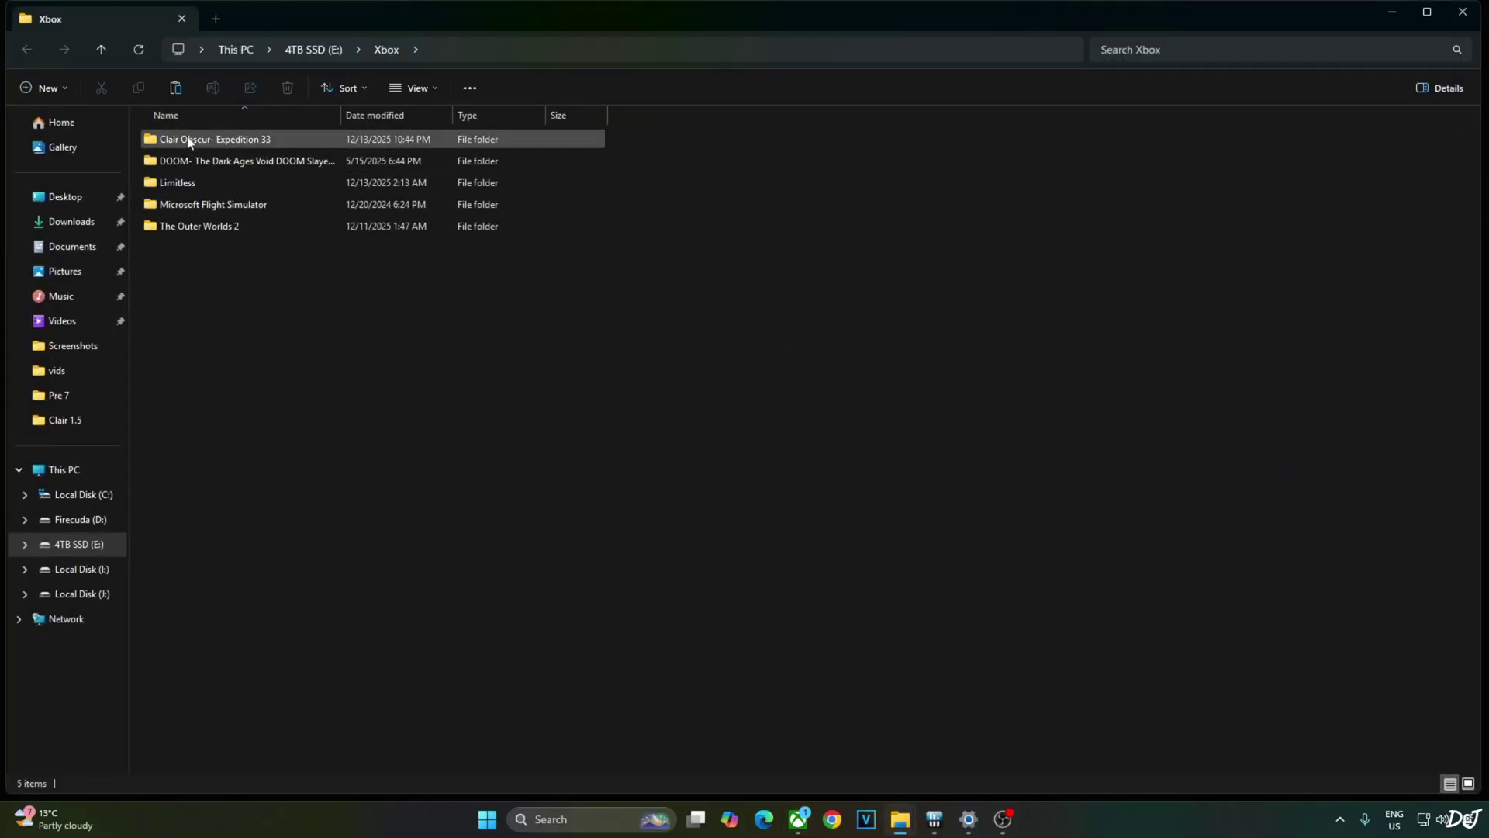
pyautogui.doubleClick(188, 141)
pyautogui.doubleClick(243, 140)
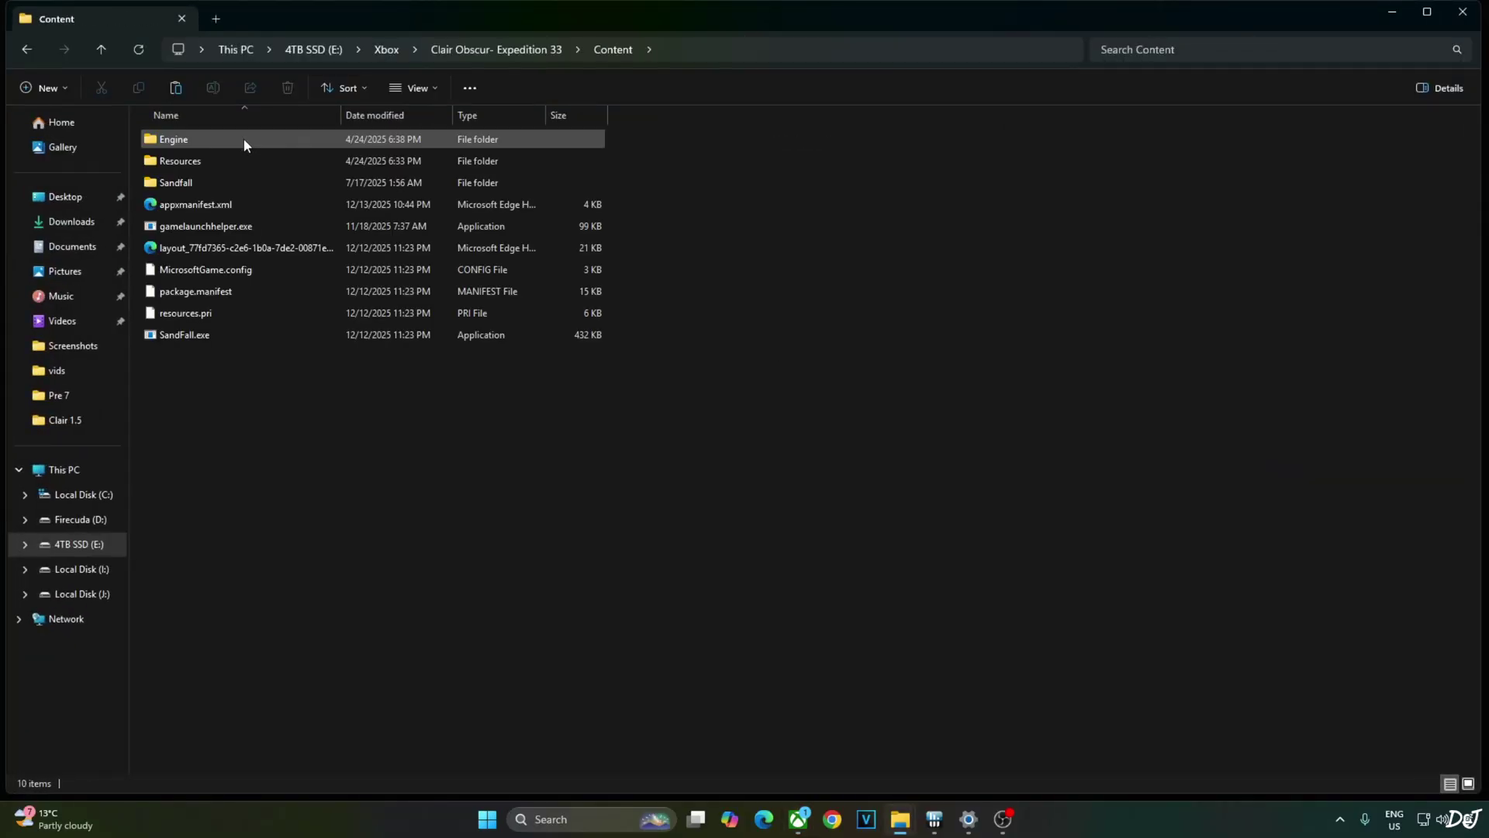
pyautogui.doubleClick(224, 183)
pyautogui.doubleClick(200, 138)
pyautogui.click(202, 138)
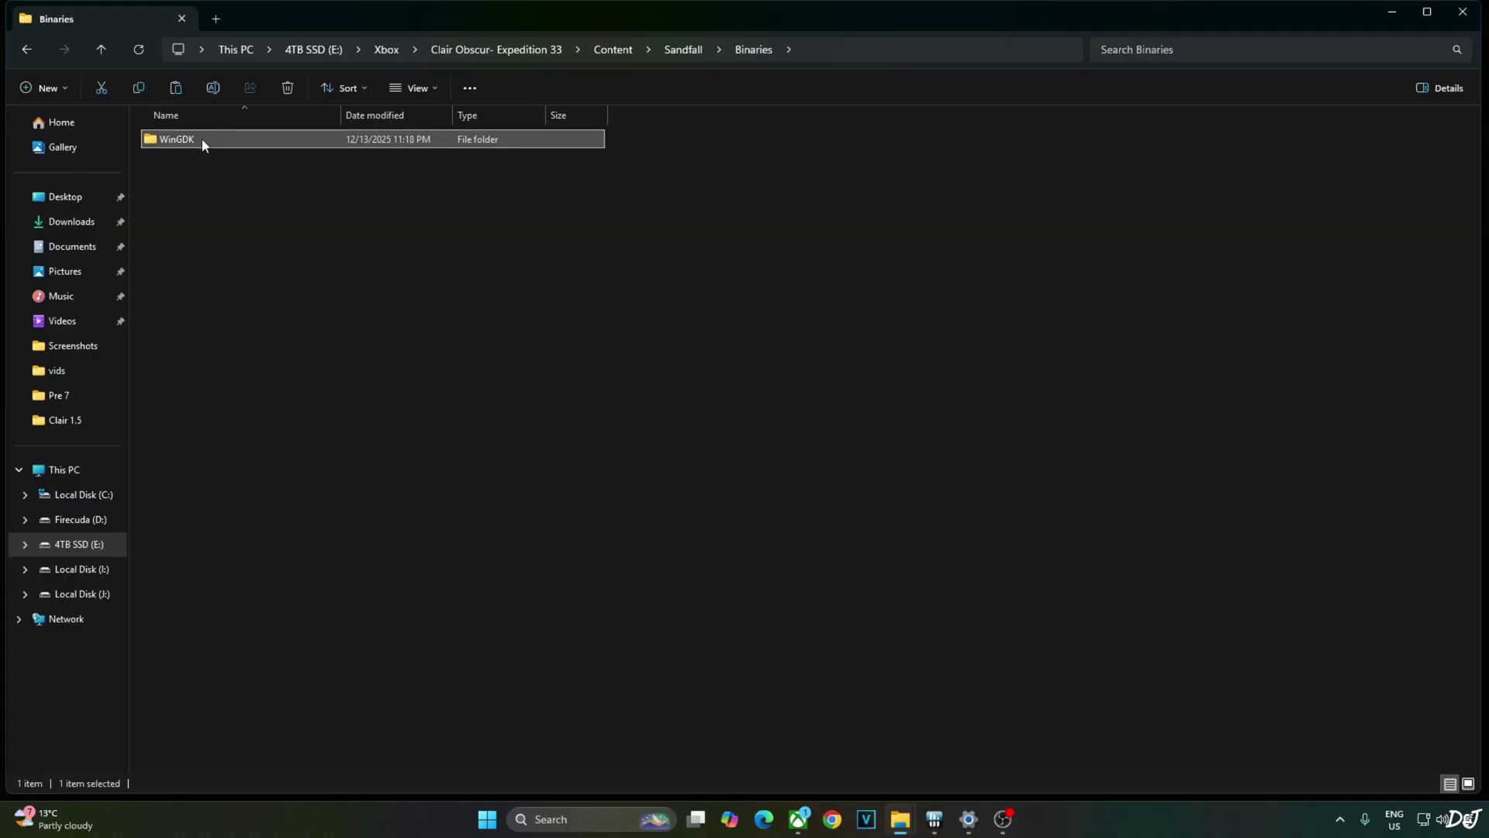
pyautogui.doubleClick(201, 138)
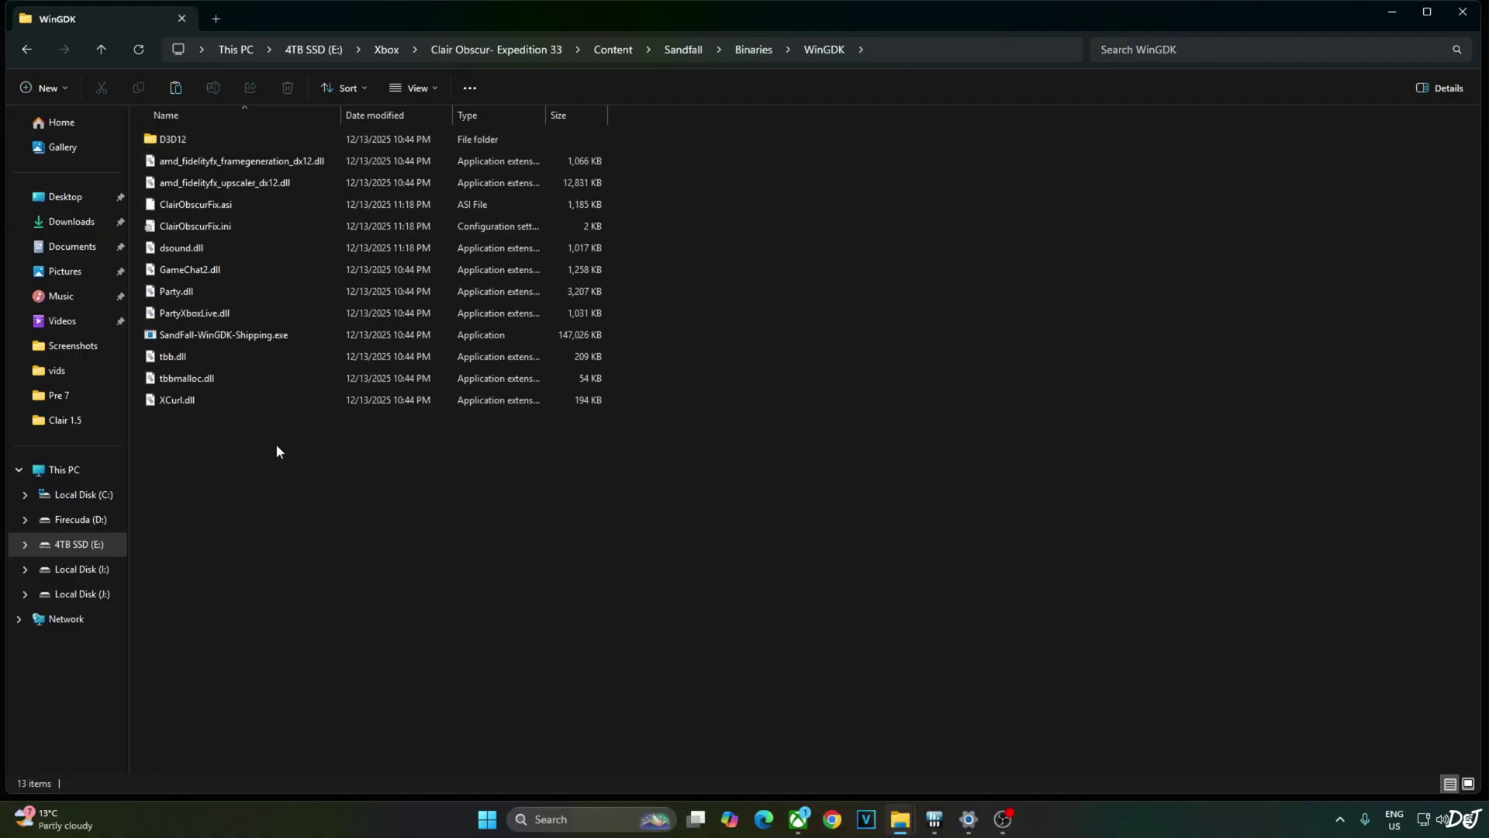
pyautogui.hotkey('ctrl', 'v')
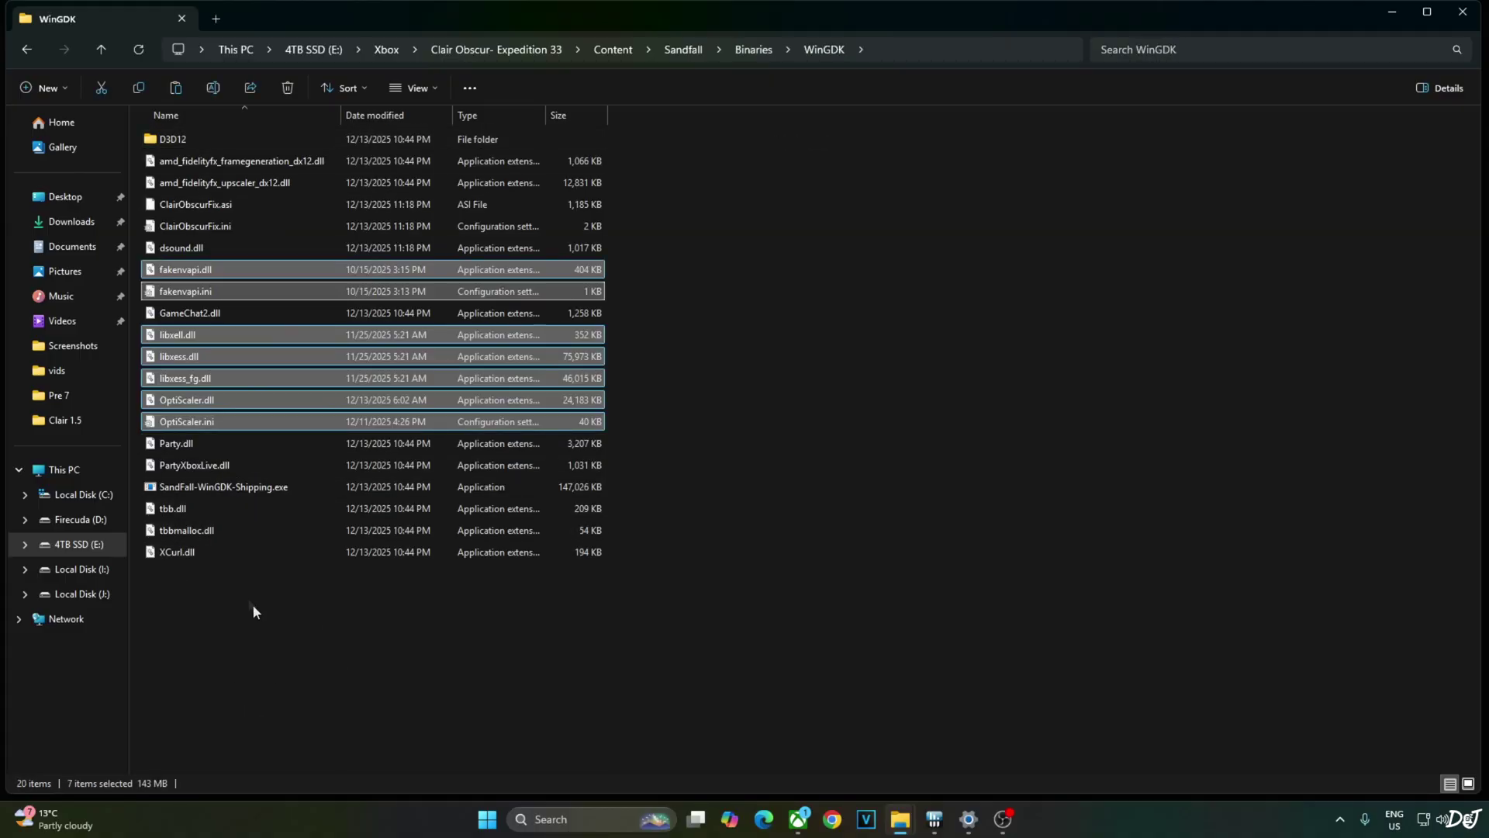
# - Rename OptiScaler.dll in WinGDK to dxgi.dll
pyautogui.click(194, 402)
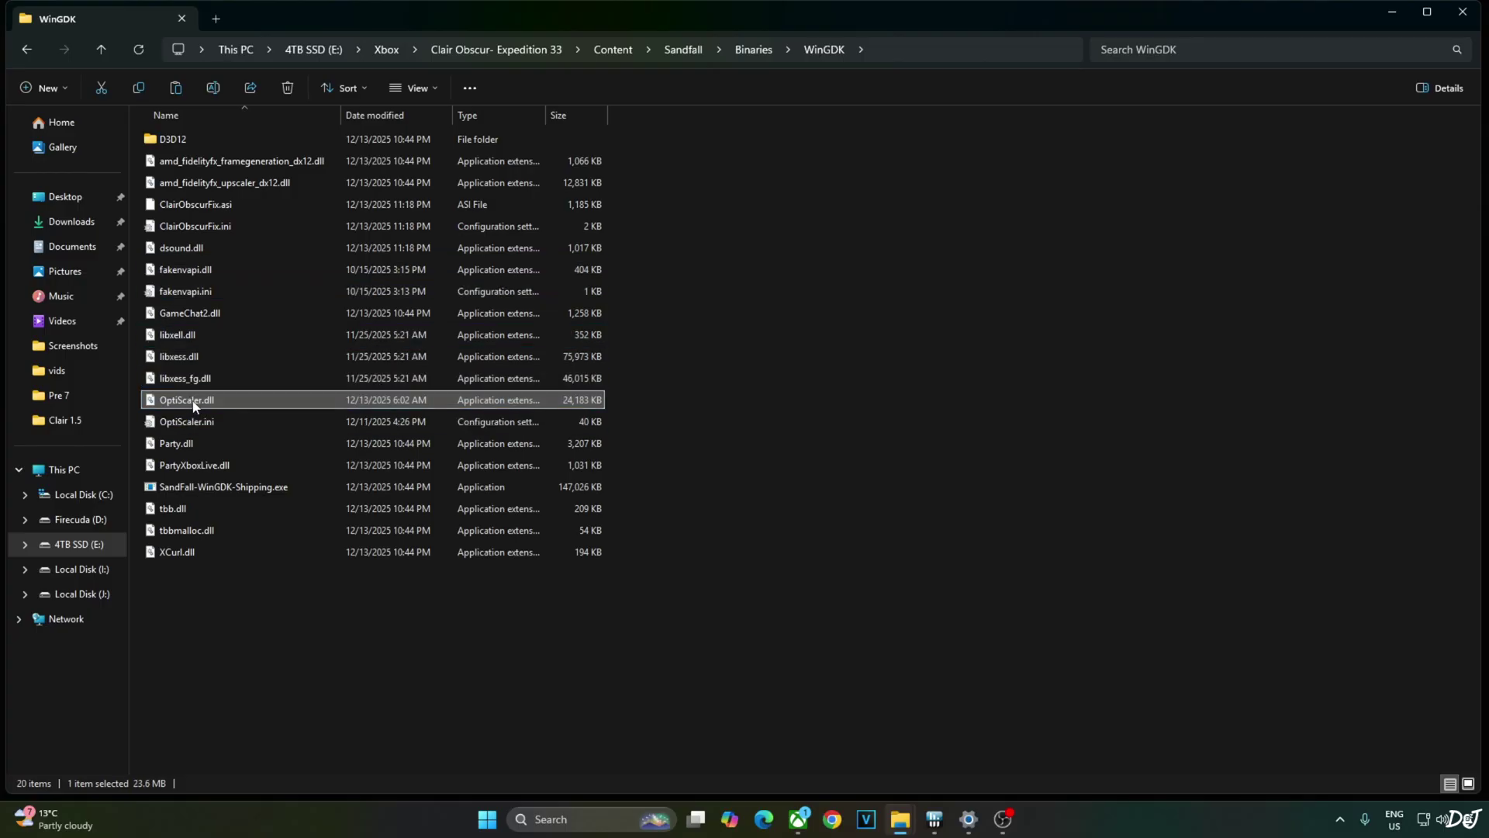
pyautogui.rightClick(194, 403)
pyautogui.click(249, 699)
pyautogui.click(247, 656)
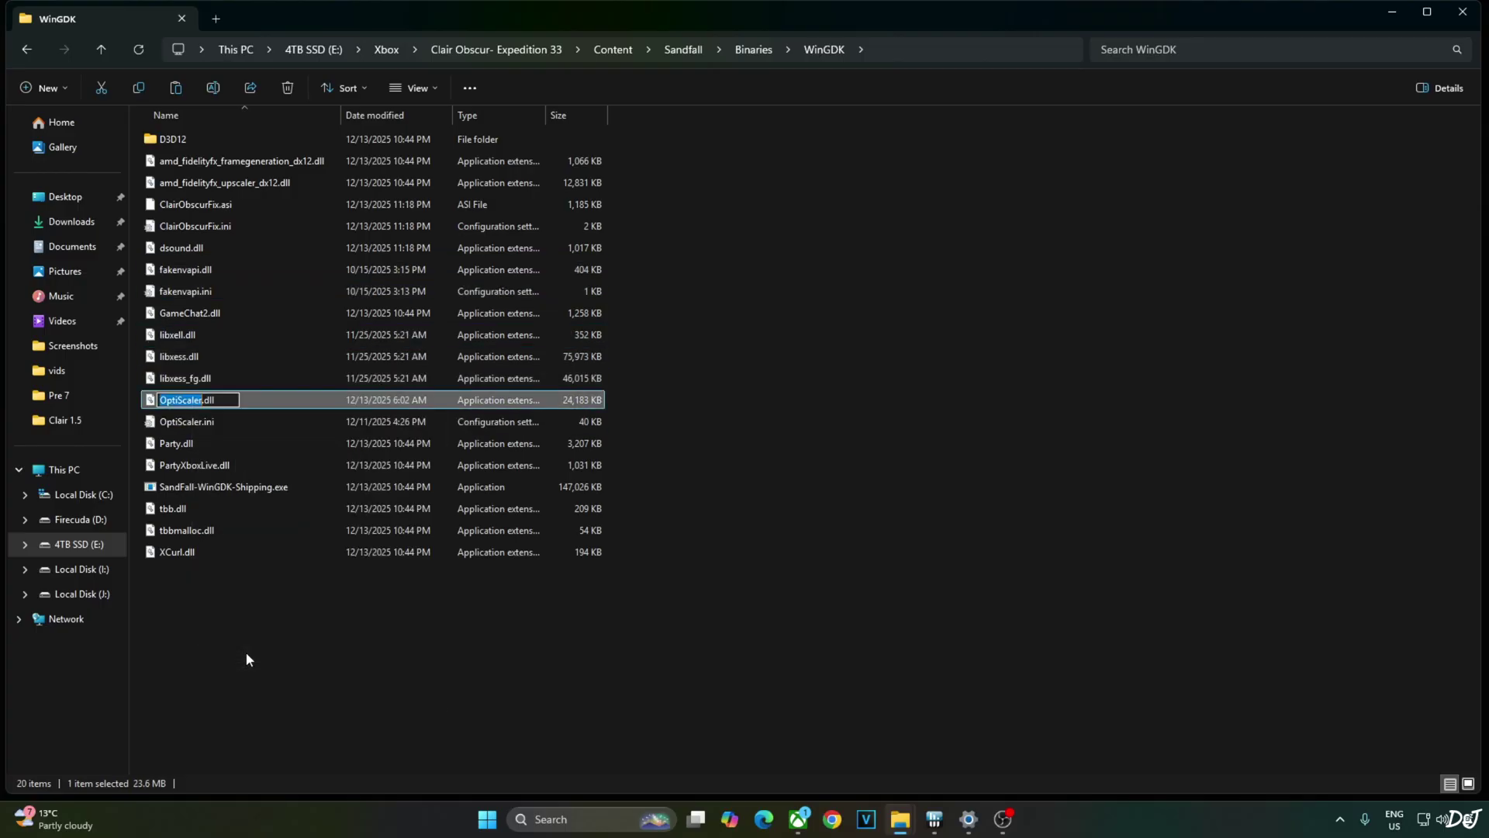
pyautogui.write('dxgi')
pyautogui.press('Return')
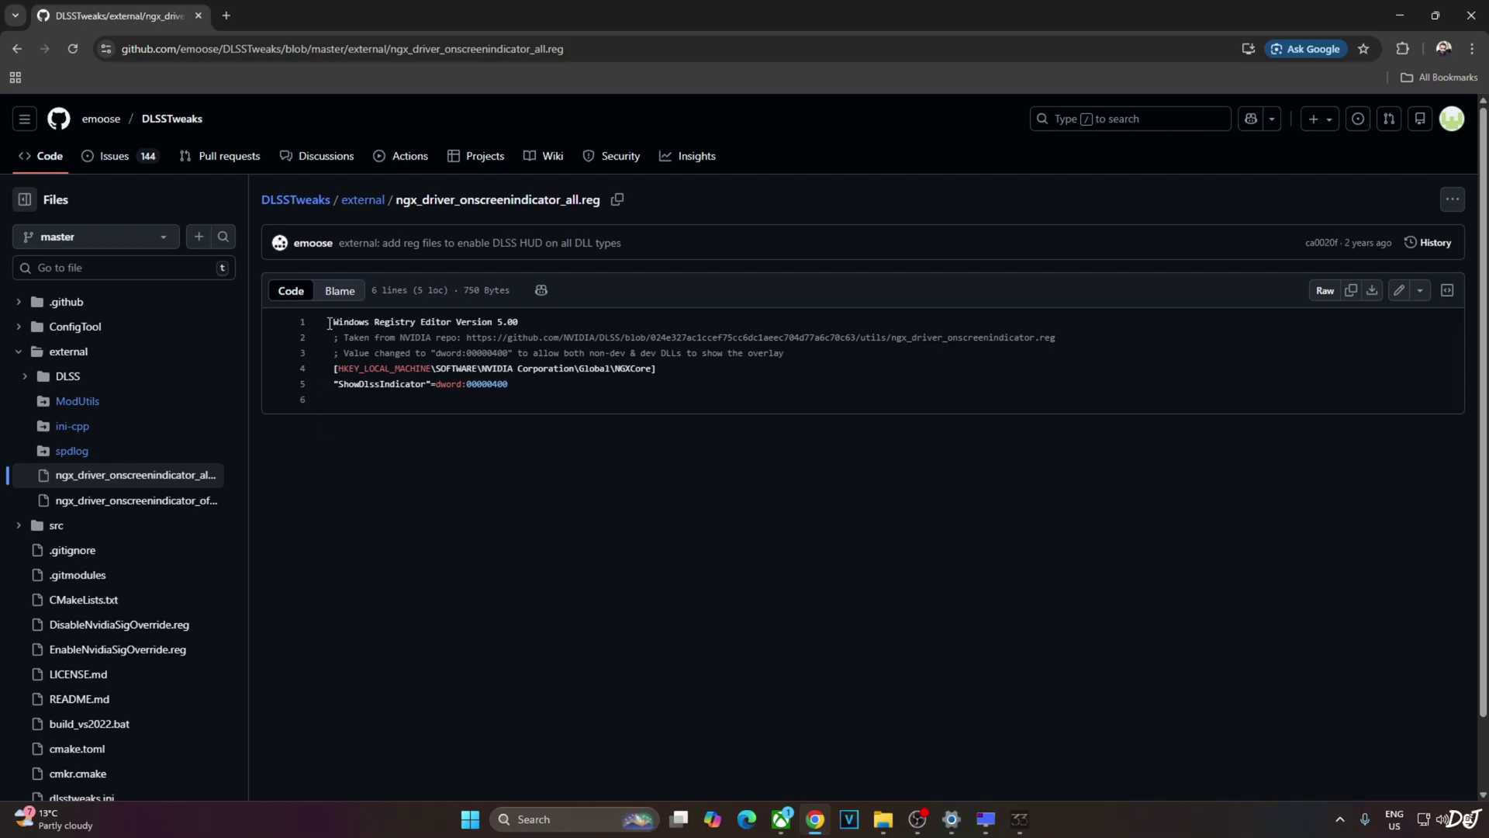
# - Copy the full ngx_driver_onscreenindicator_all.reg text from GitHub, then return to the Clair 1.5 folder
pyautogui.moveTo(345, 321); pyautogui.dragTo(508, 385)
pyautogui.rightClick(554, 388)
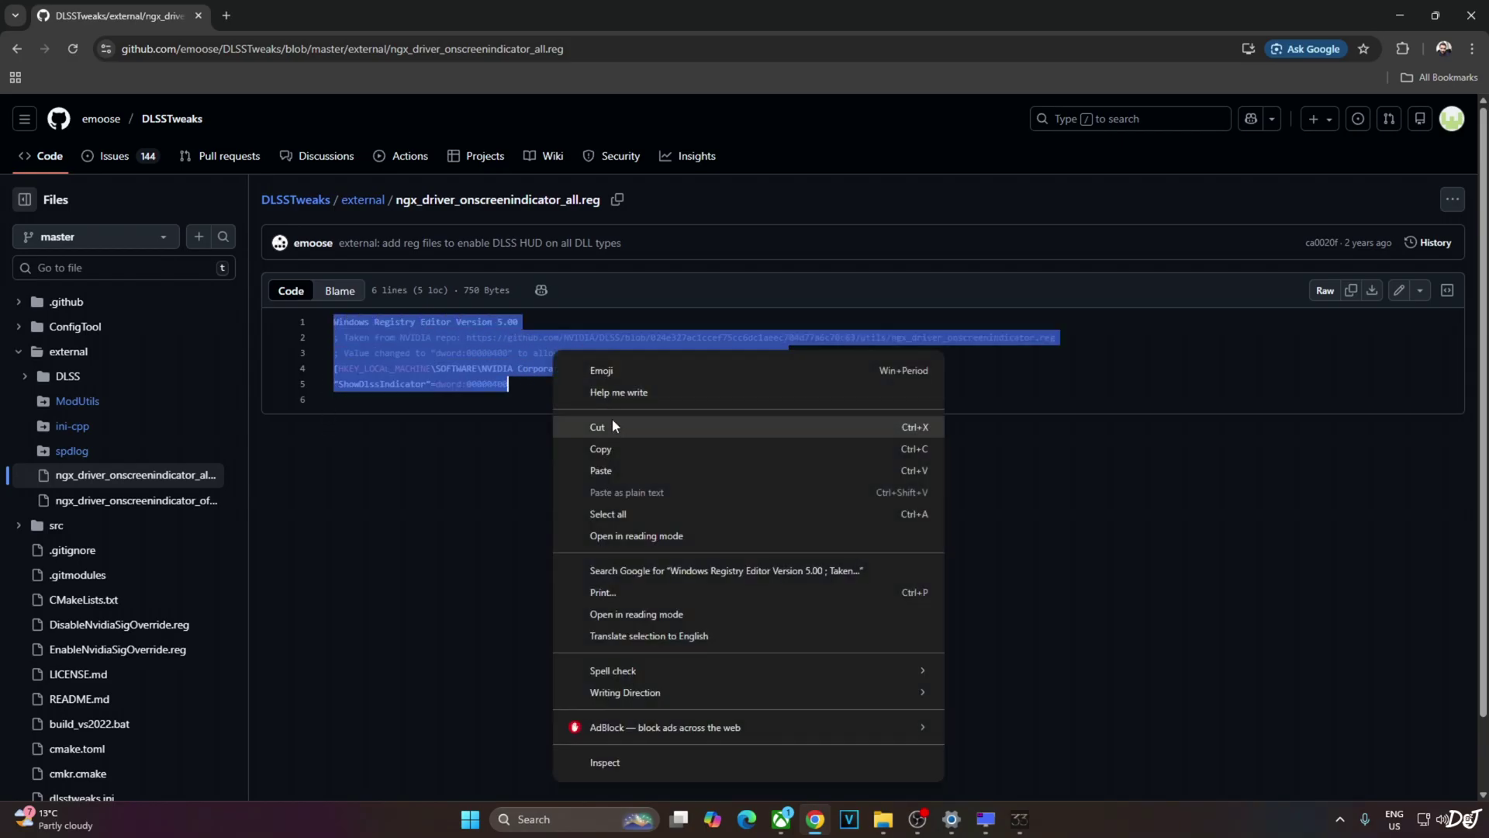
pyautogui.click(607, 448)
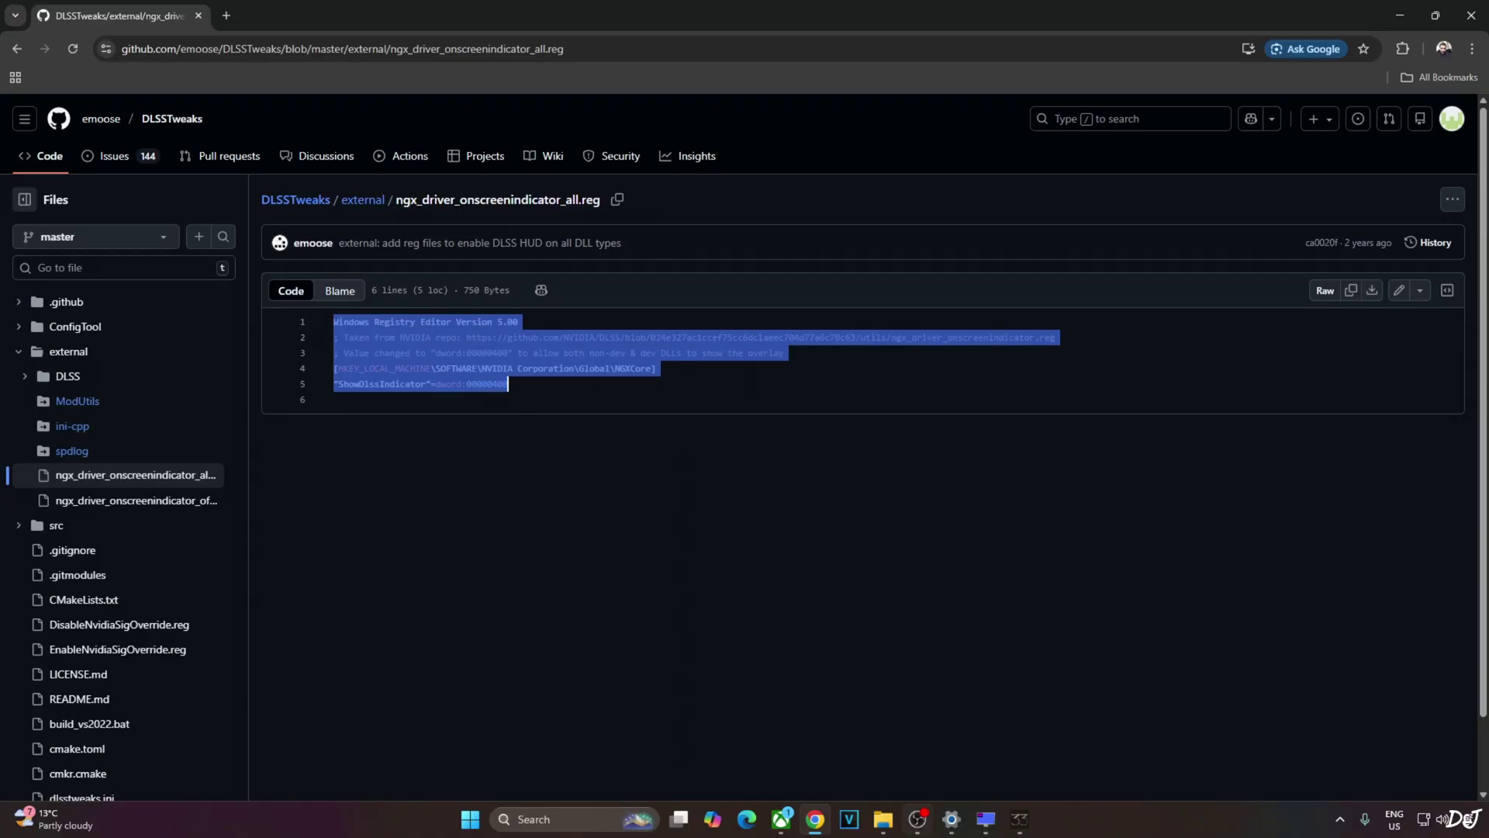
pyautogui.click(882, 819)
pyautogui.rightClick(276, 463)
# - Create a new file named overlay.reg in the Clair 1.5 folder, accepting the extension change
pyautogui.moveTo(342, 588)
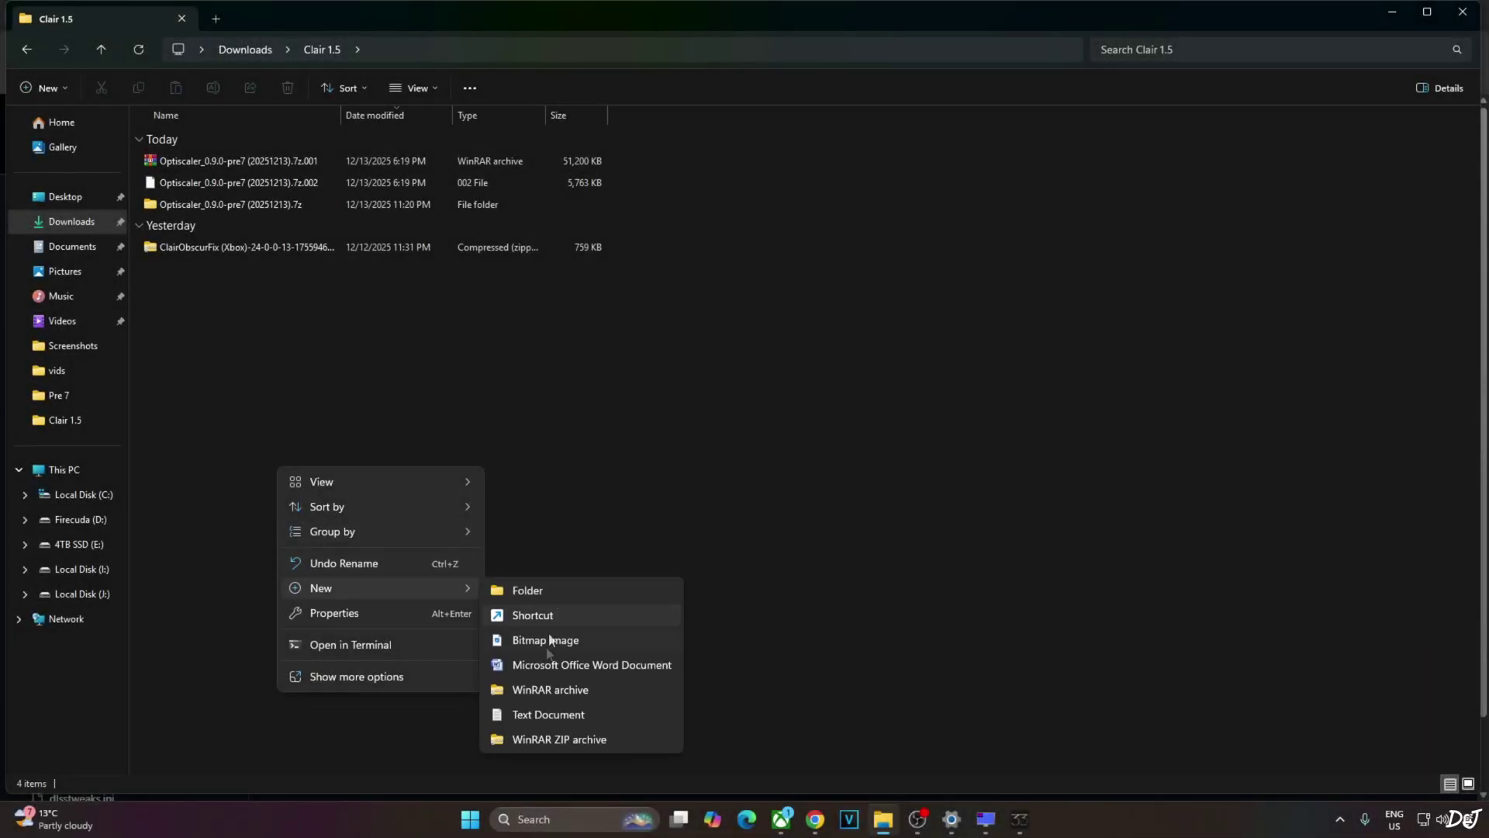
pyautogui.click(543, 713)
pyautogui.write('o')
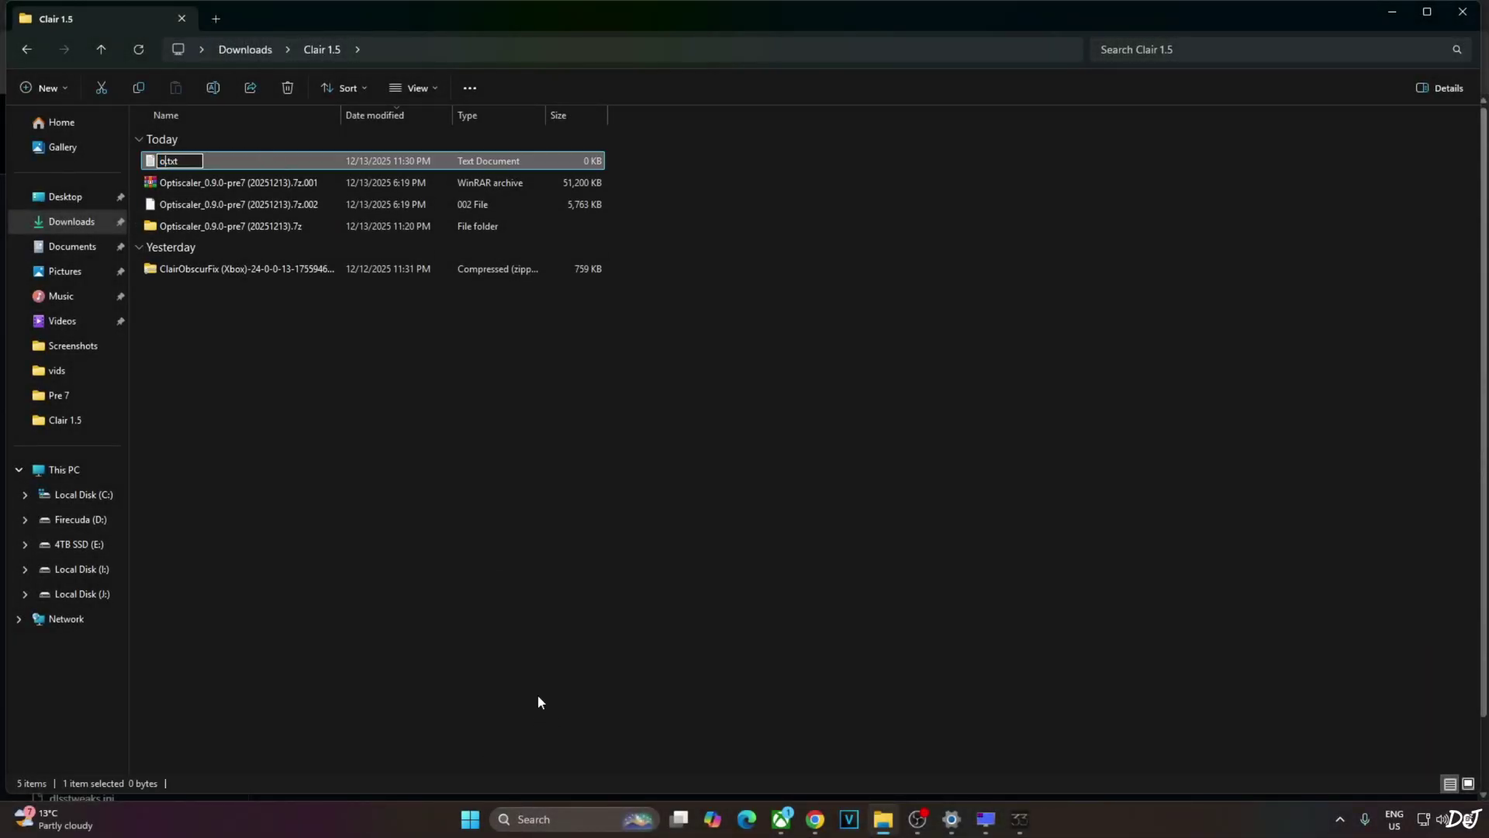
pyautogui.write('verlay')
pyautogui.press('BackSpace')
pyautogui.press('BackSpace')
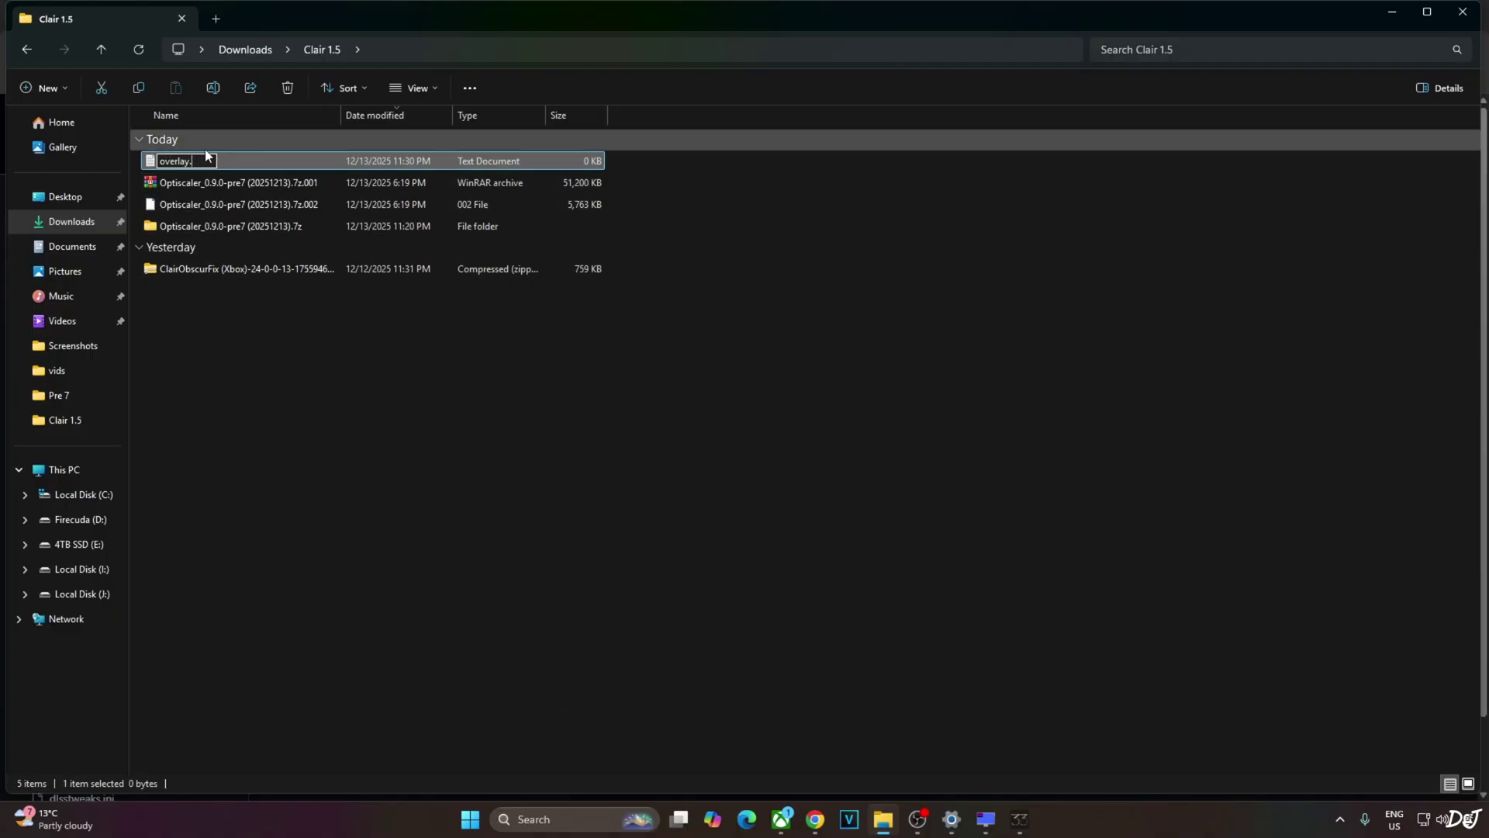
pyautogui.write('reg')
pyautogui.press('Return')
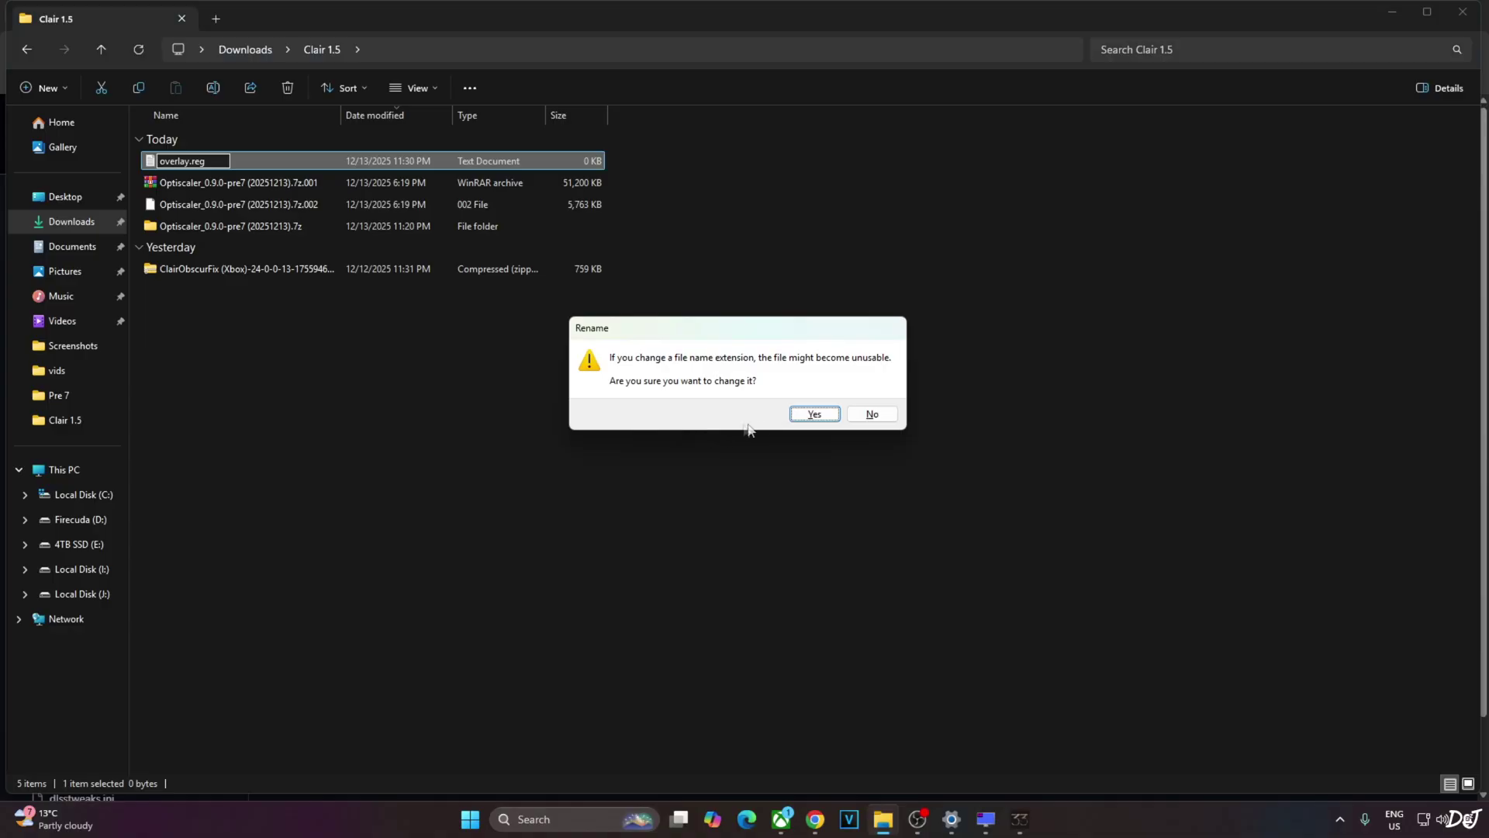
pyautogui.click(804, 419)
# - Paste the copied registry text into overlay.reg in Notepad and save it
pyautogui.rightClick(166, 160)
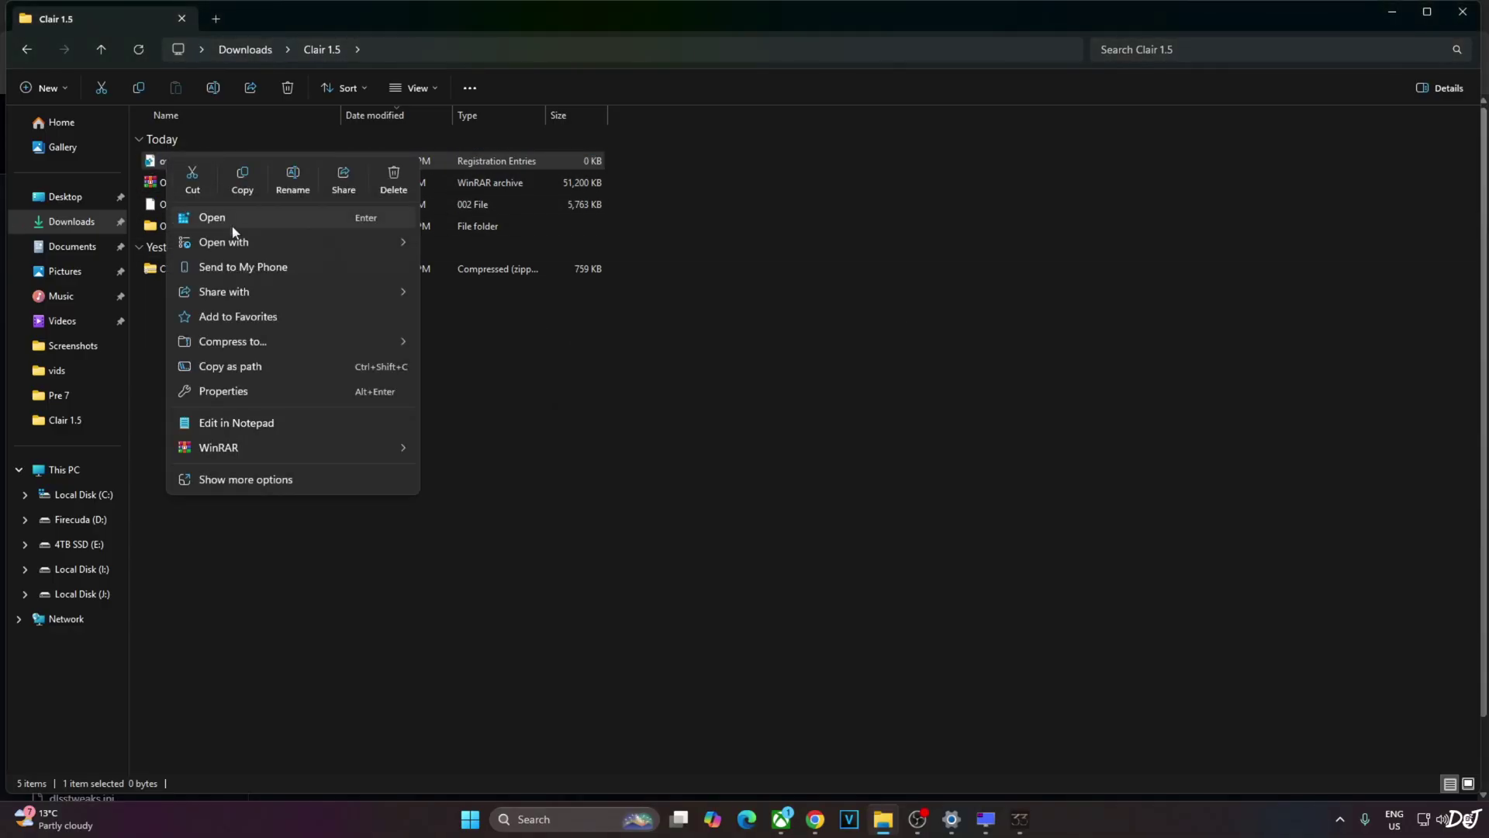
pyautogui.moveTo(400, 244)
pyautogui.click(454, 240)
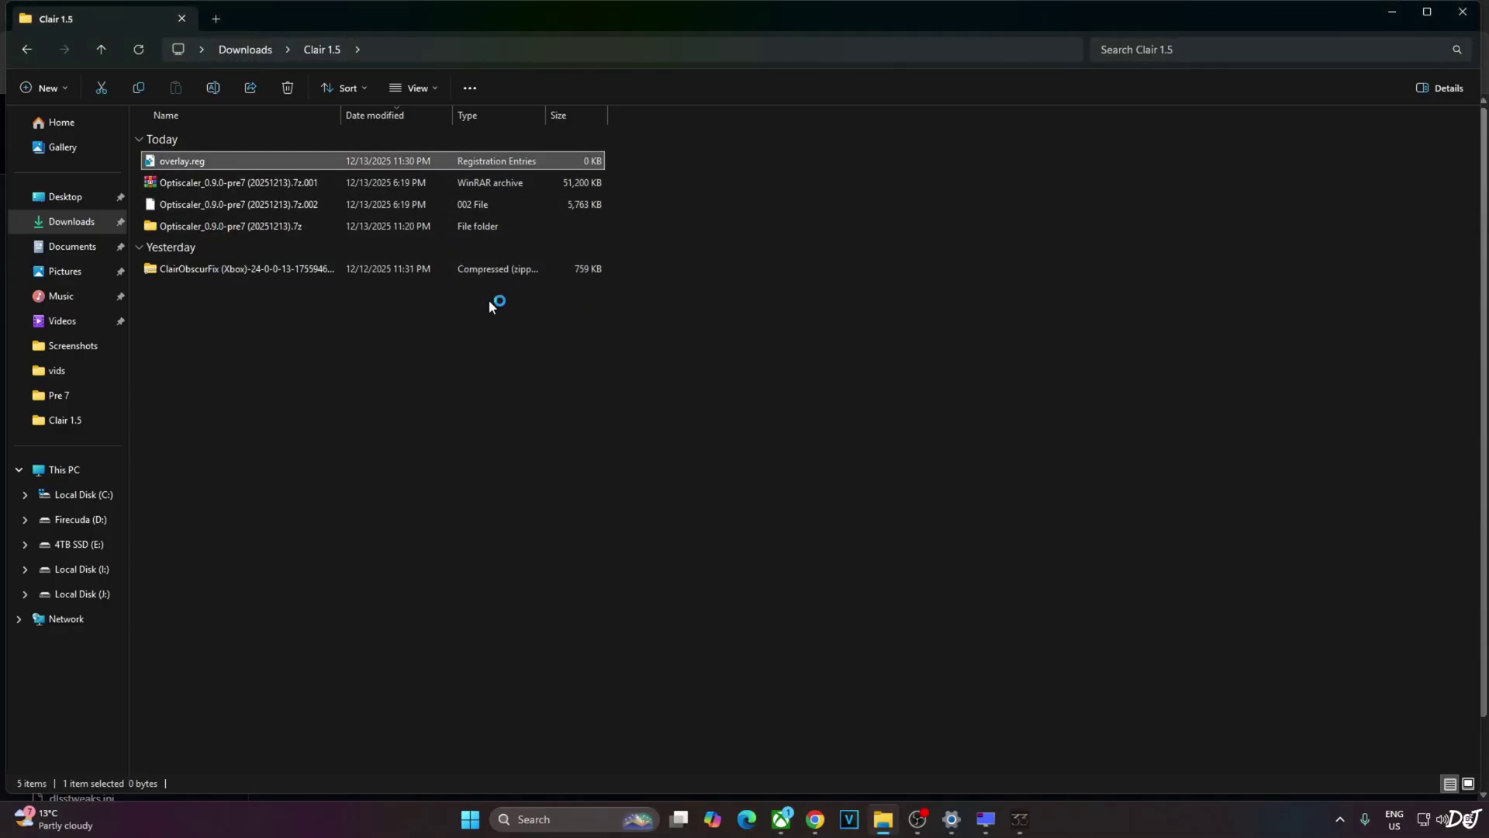
pyautogui.rightClick(366, 460)
pyautogui.click(474, 720)
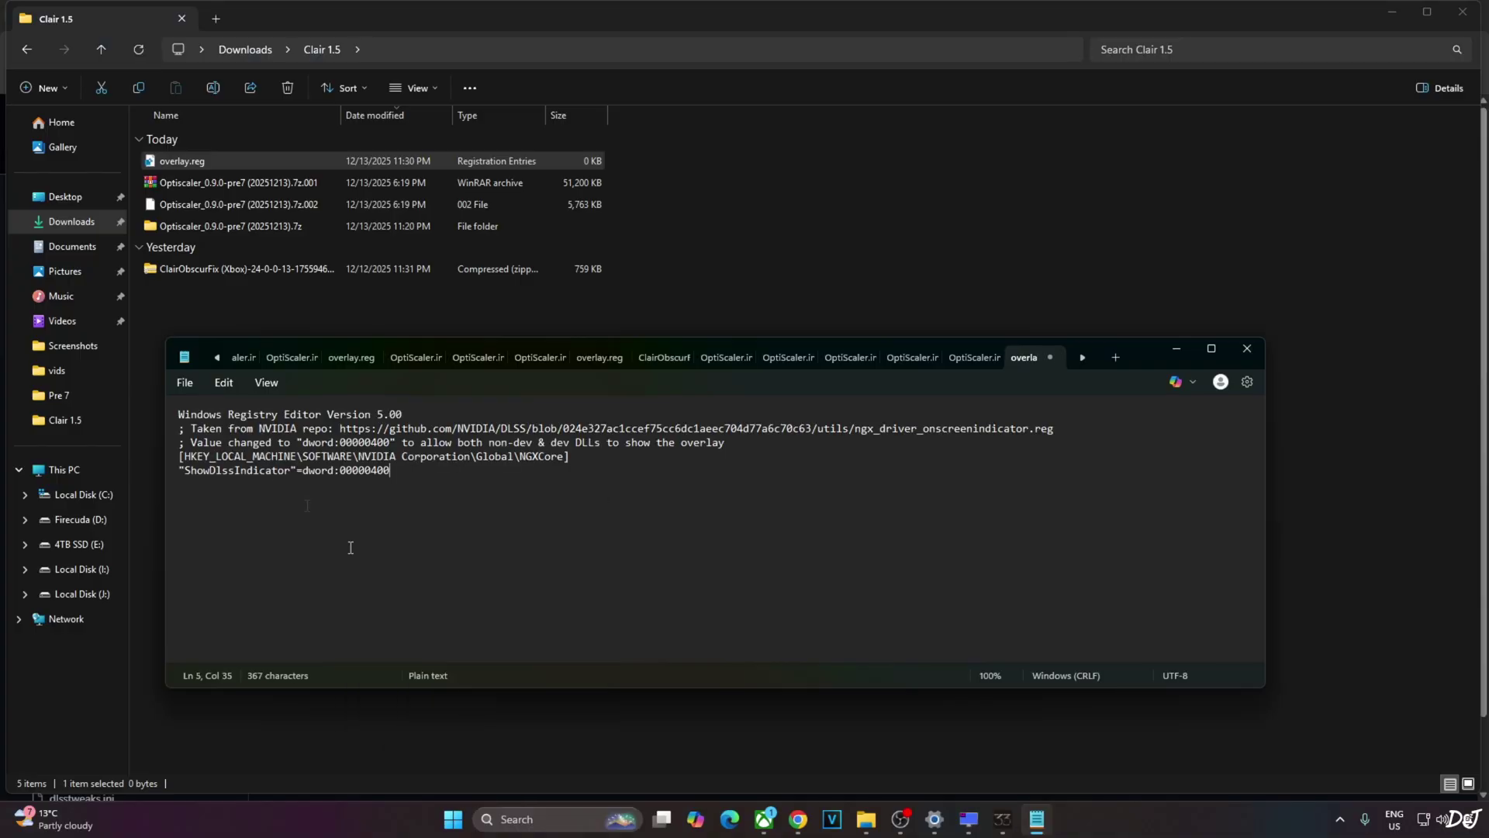
pyautogui.click(187, 383)
pyautogui.click(204, 540)
pyautogui.click(1247, 349)
# - Merge overlay.reg into the registry and dismiss the success message
pyautogui.rightClick(172, 171)
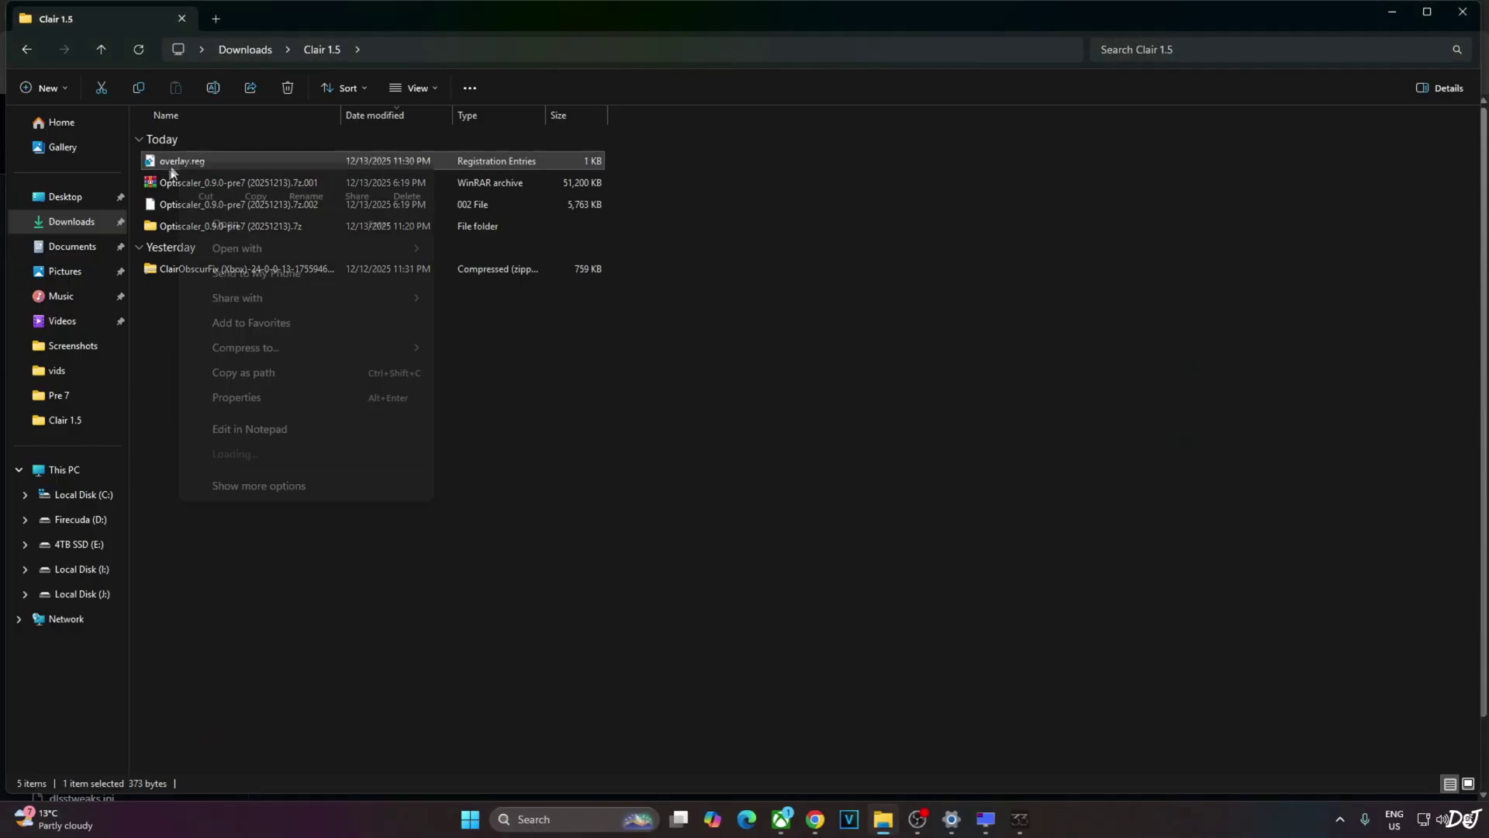
pyautogui.click(227, 226)
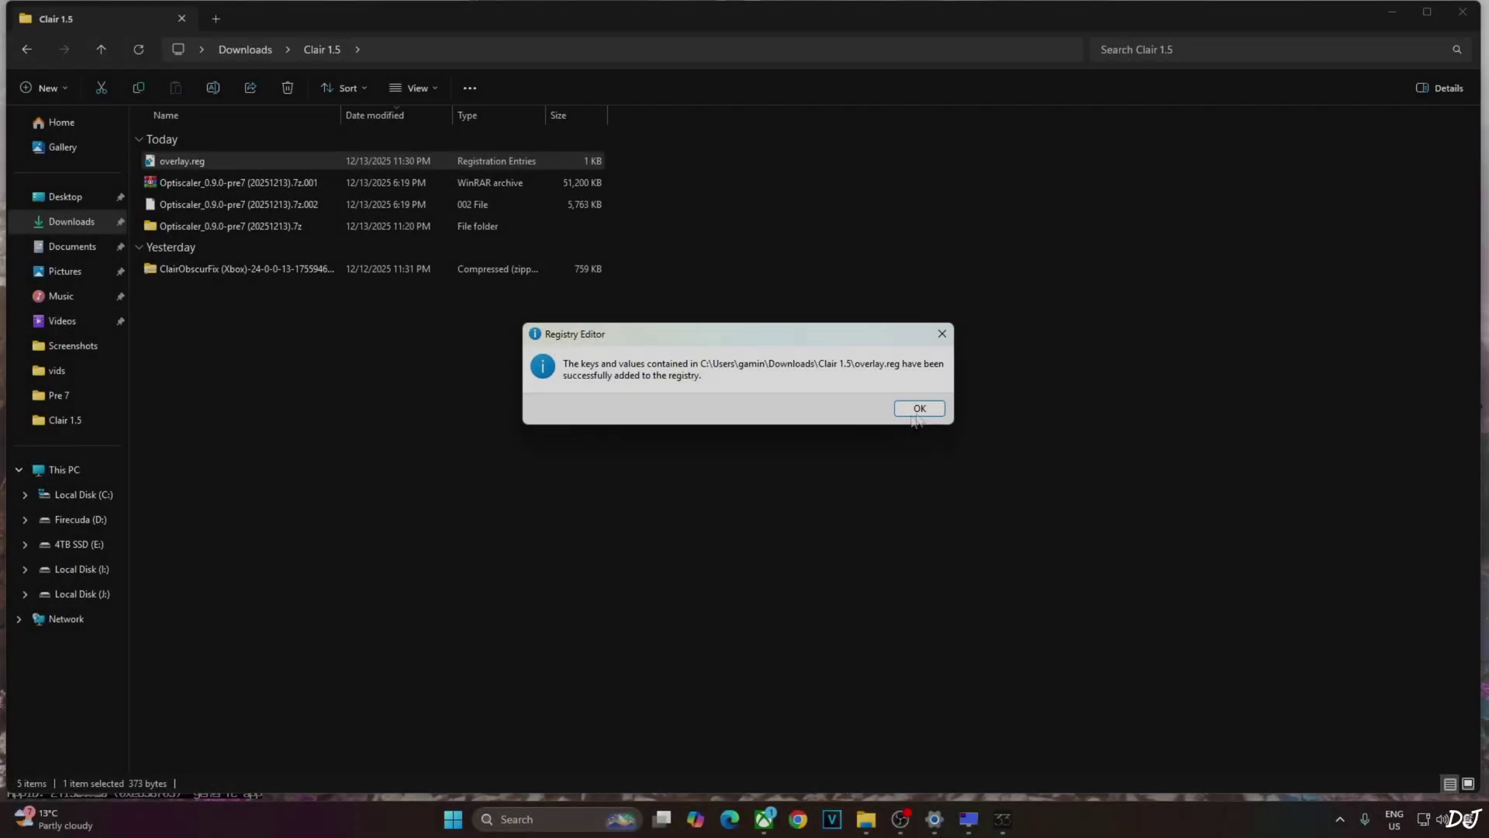
pyautogui.click(915, 409)
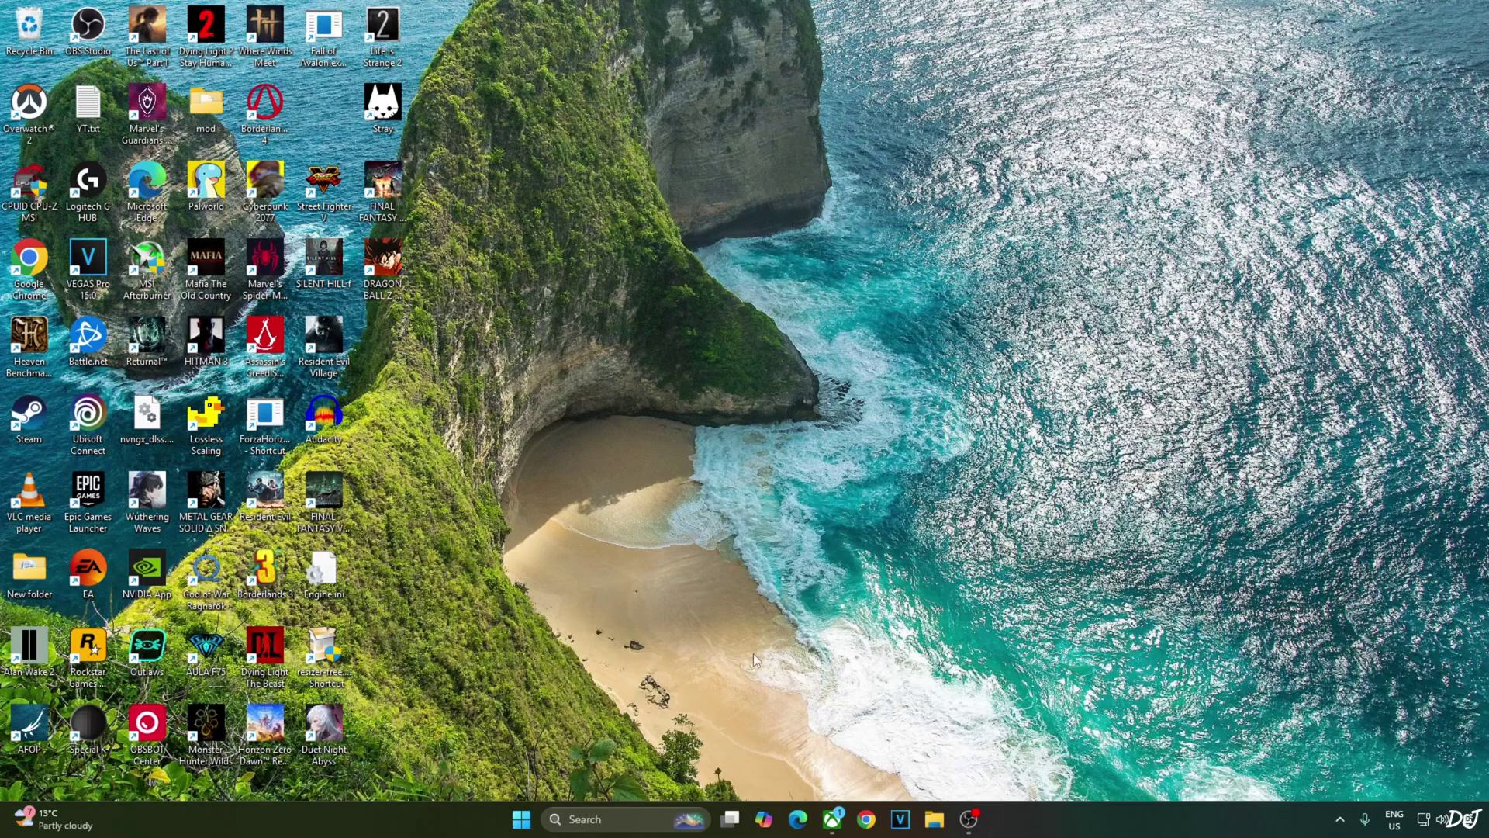
# - Open Display settings > Graphics and expand the advanced graphics settings to check GPU scheduling and variable refresh rate
pyautogui.rightClick(636, 668)
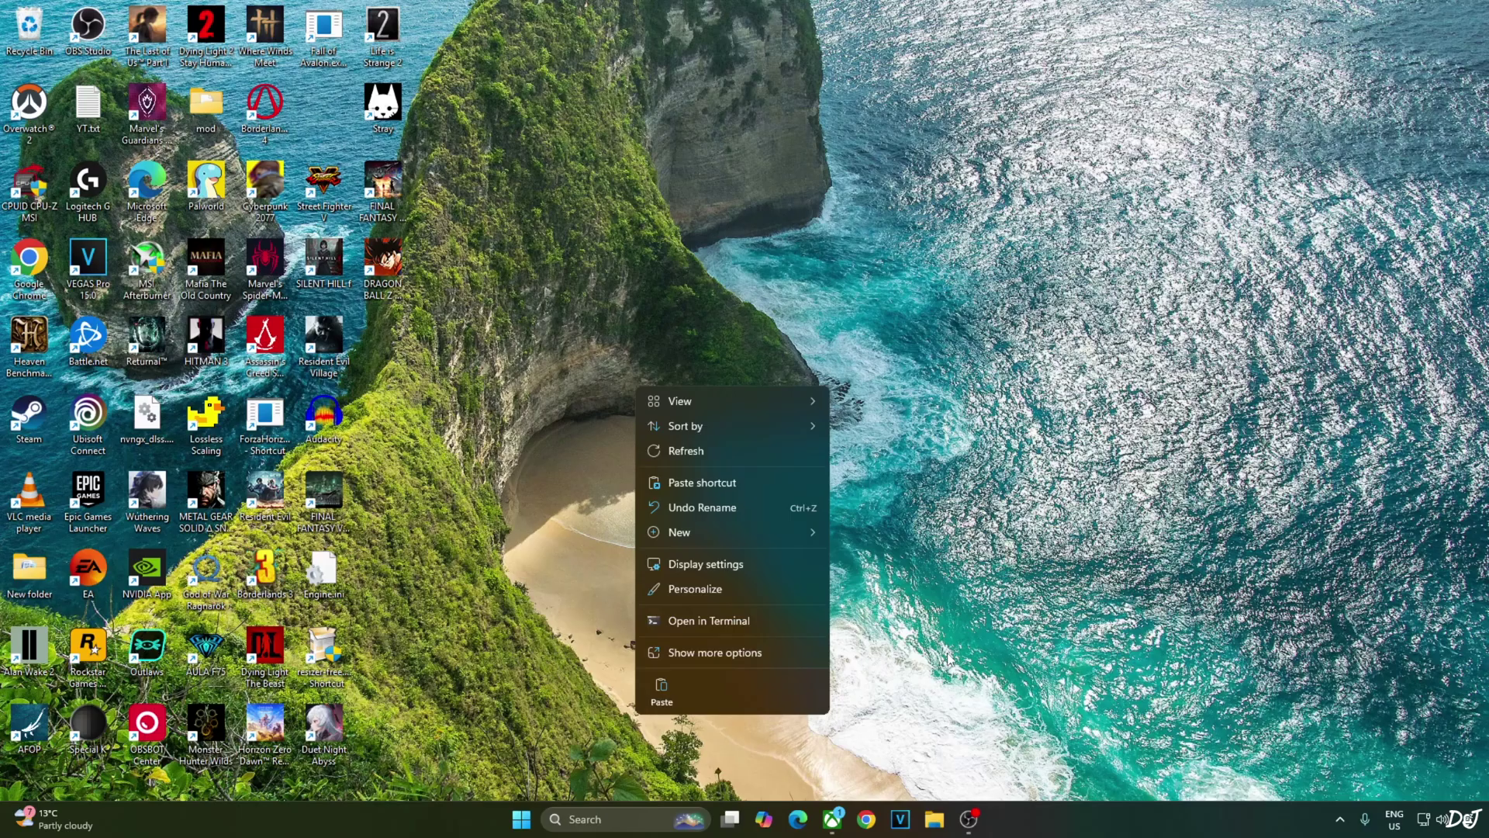
pyautogui.click(698, 563)
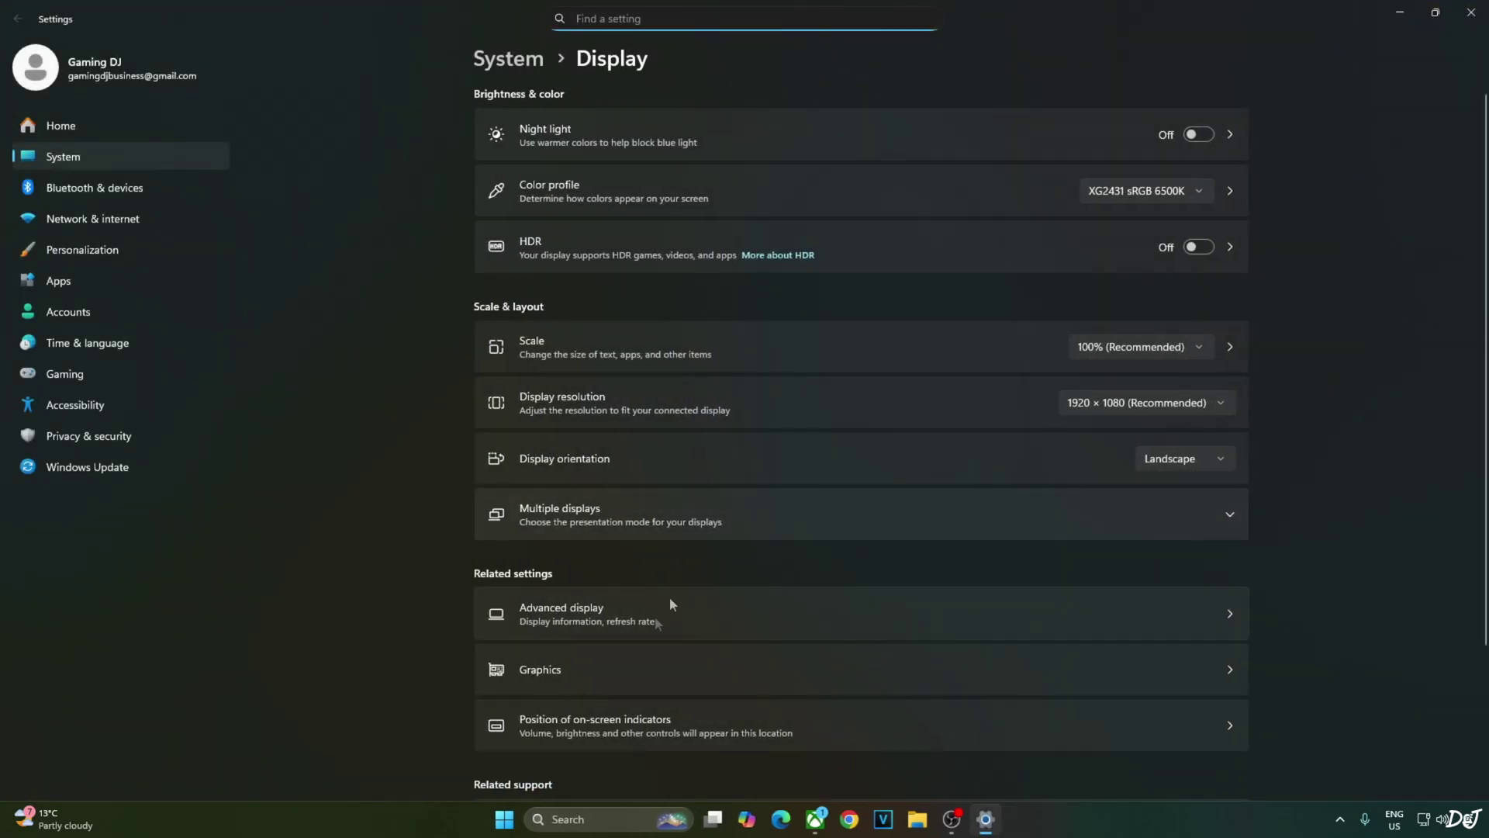
pyautogui.click(576, 670)
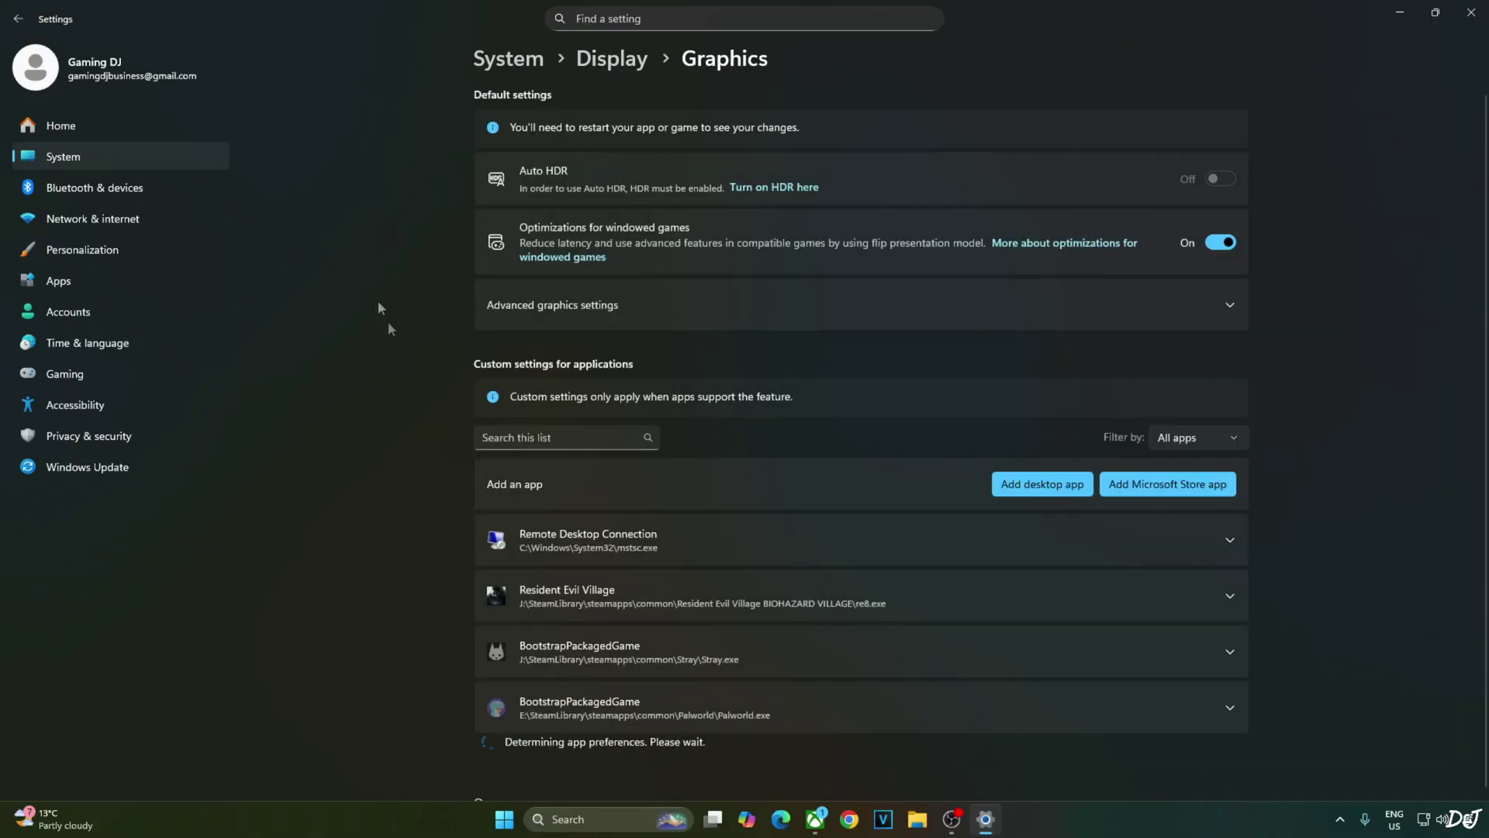
pyautogui.click(566, 322)
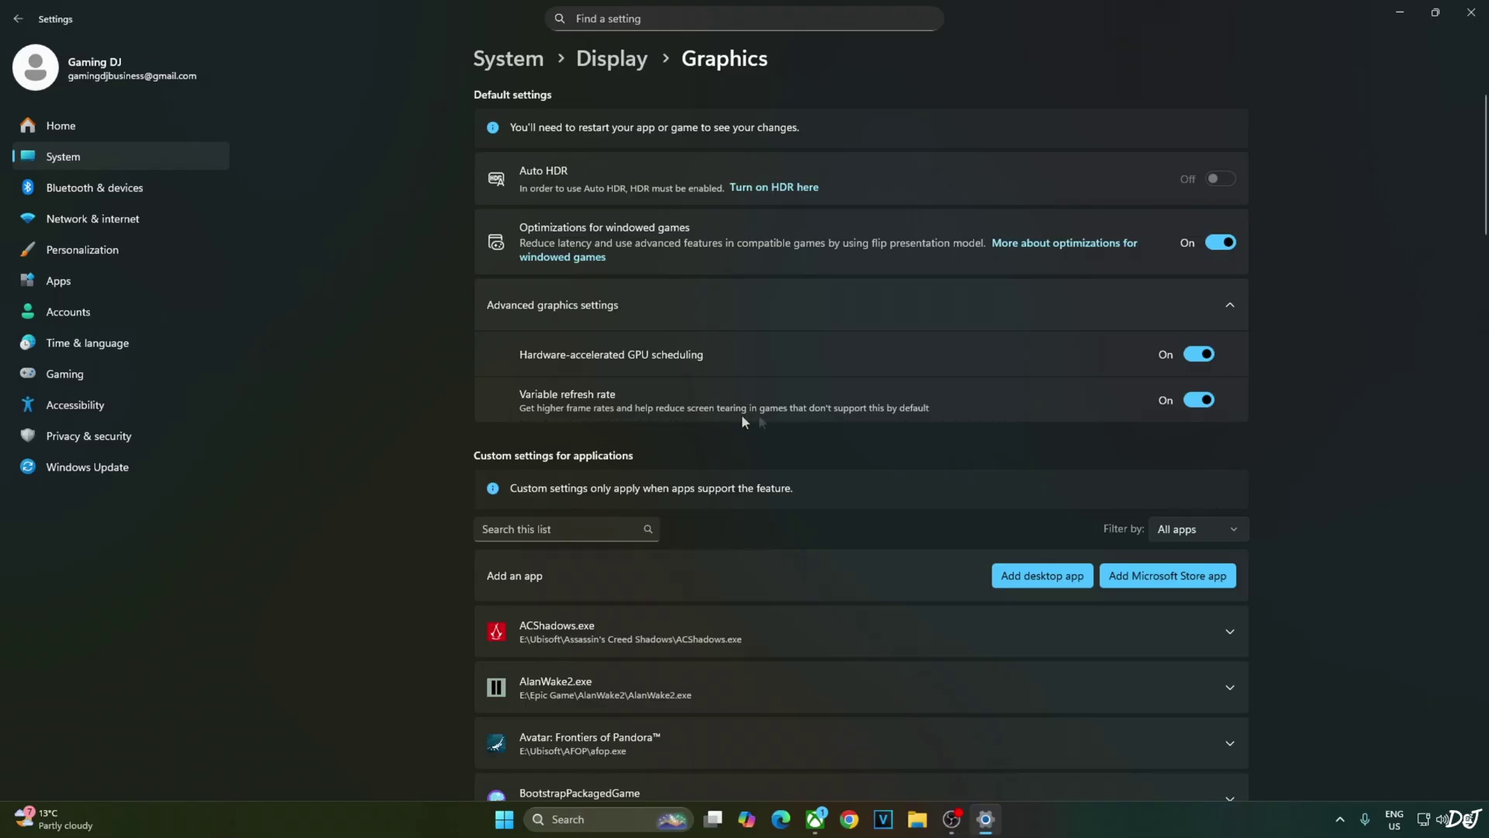
pyautogui.press('super')
pyautogui.write('n')
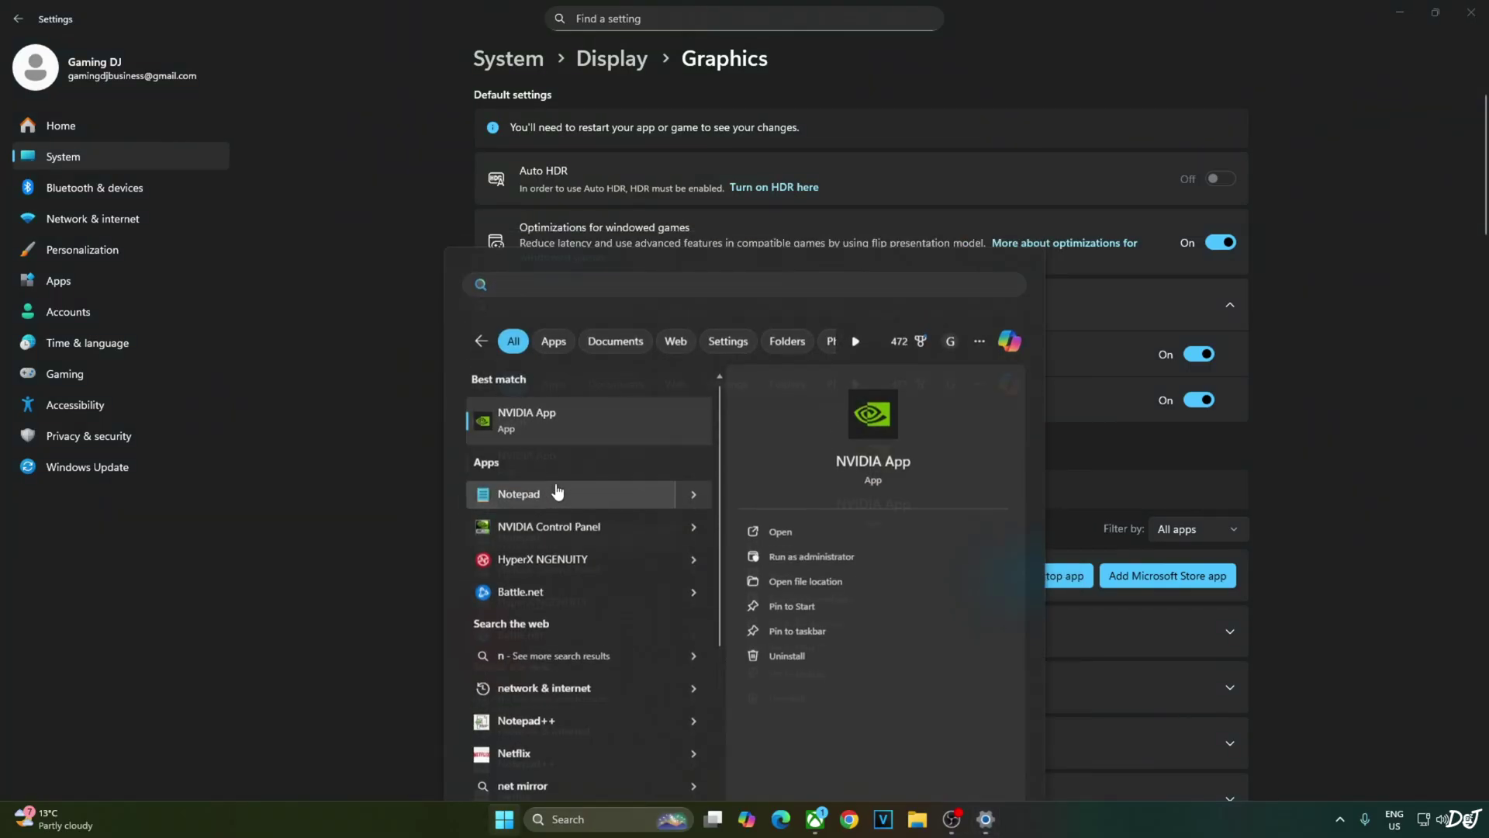
pyautogui.click(547, 490)
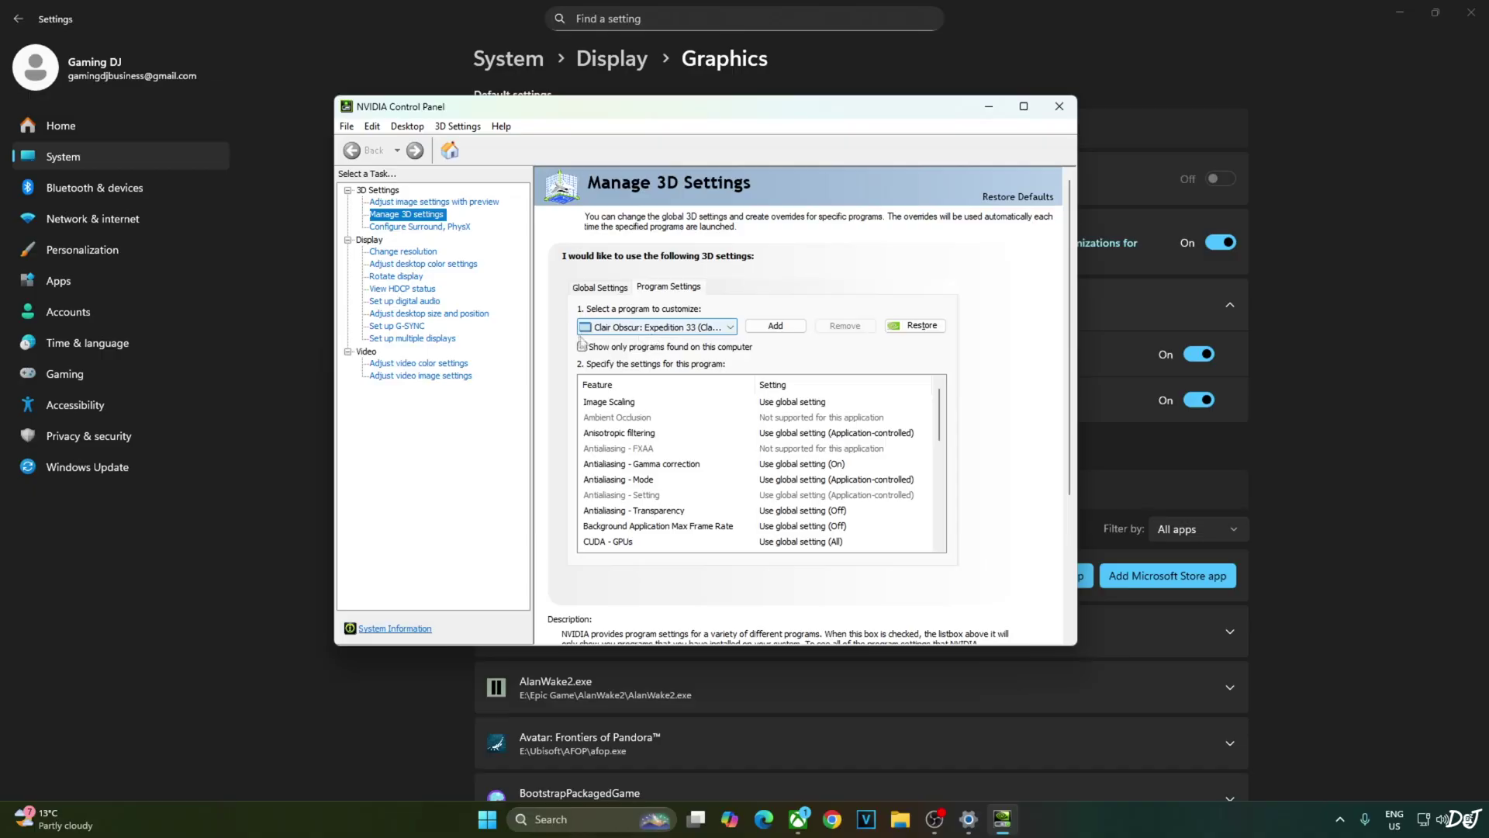
pyautogui.moveTo(940, 418); pyautogui.dragTo(956, 538)
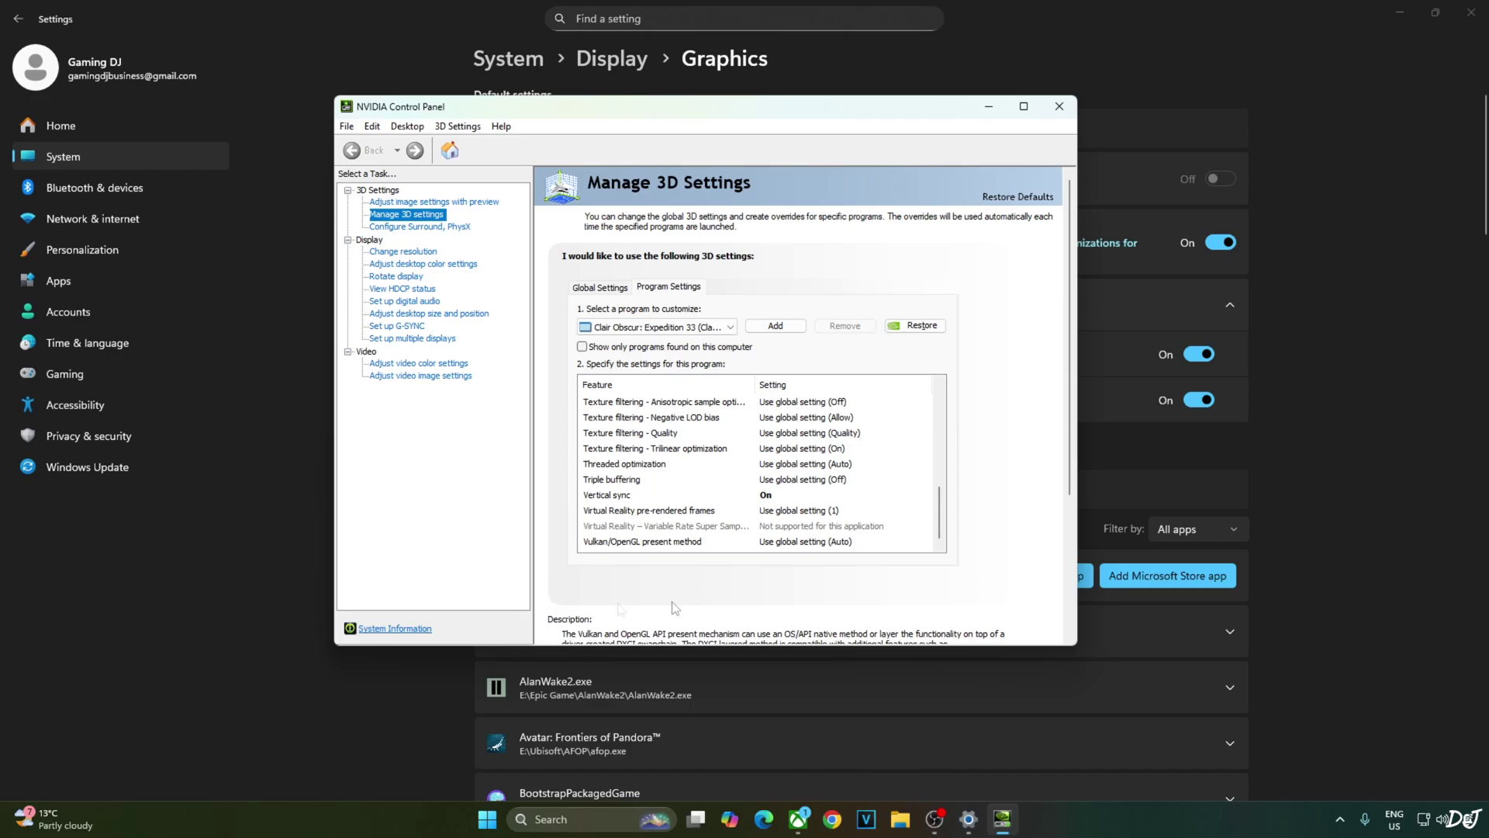
pyautogui.click(398, 327)
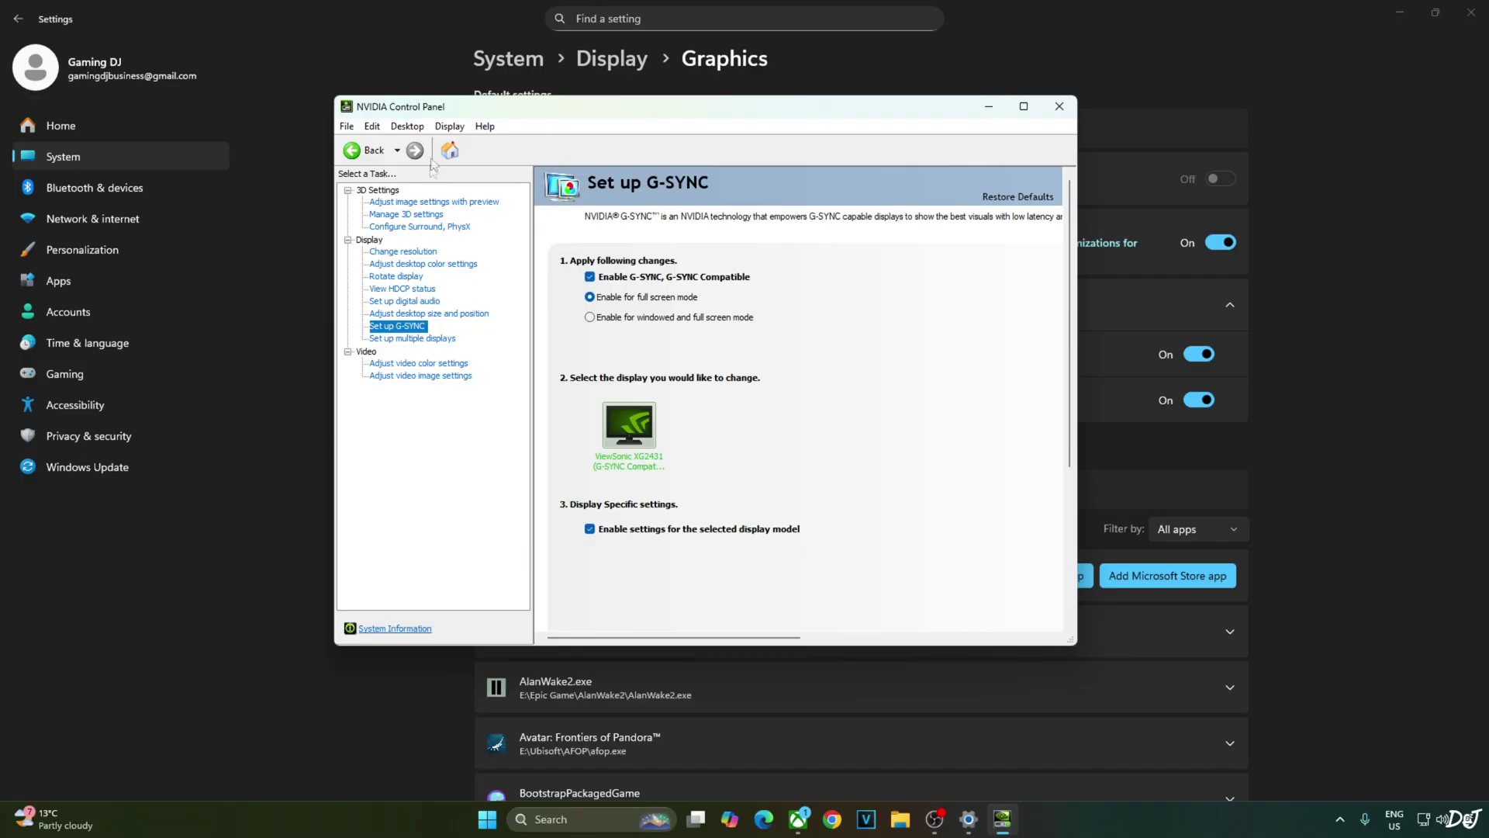
pyautogui.click(449, 126)
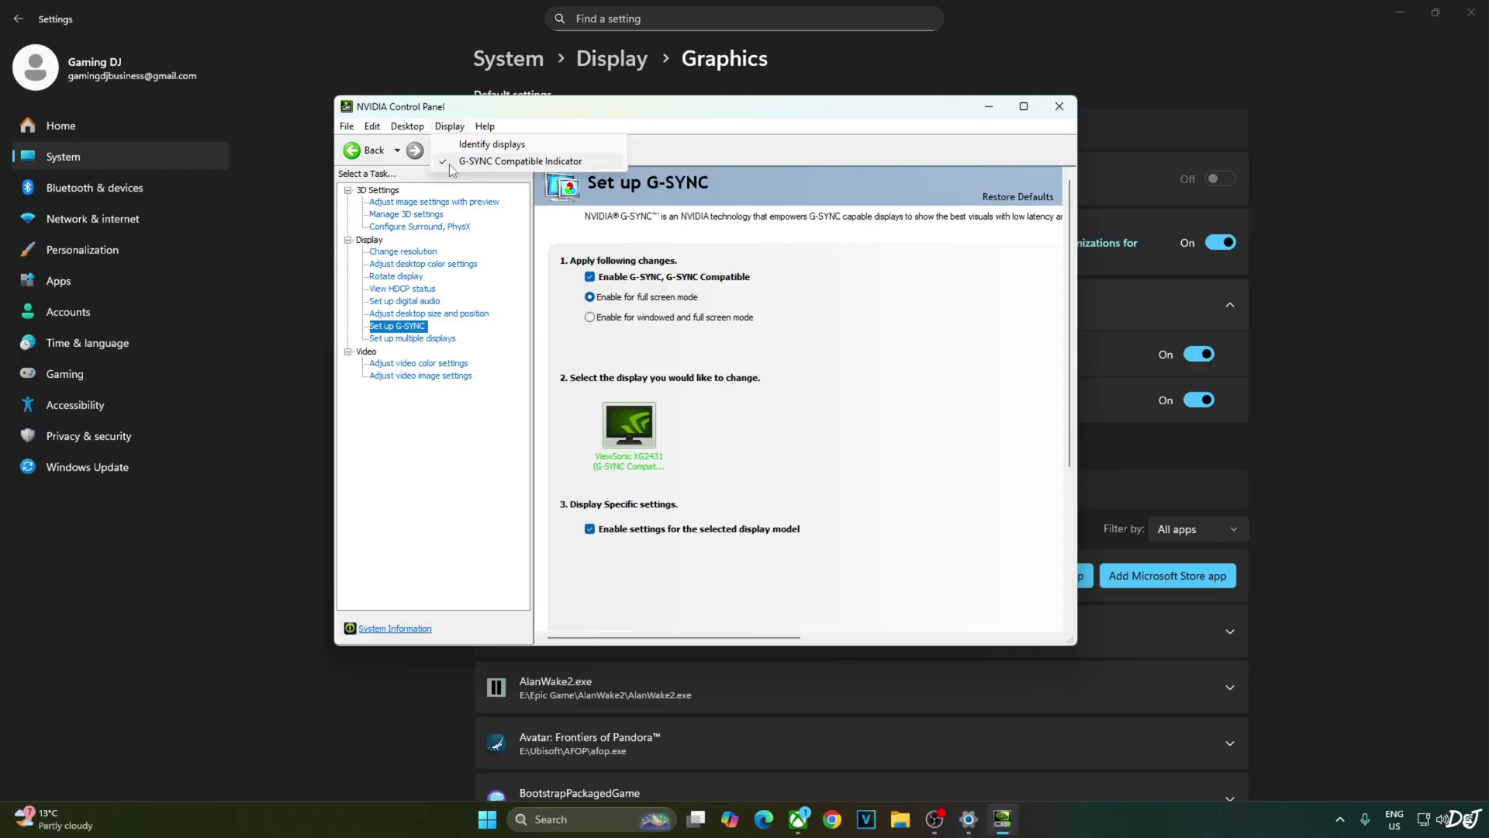
pyautogui.click(1059, 109)
pyautogui.click(1339, 819)
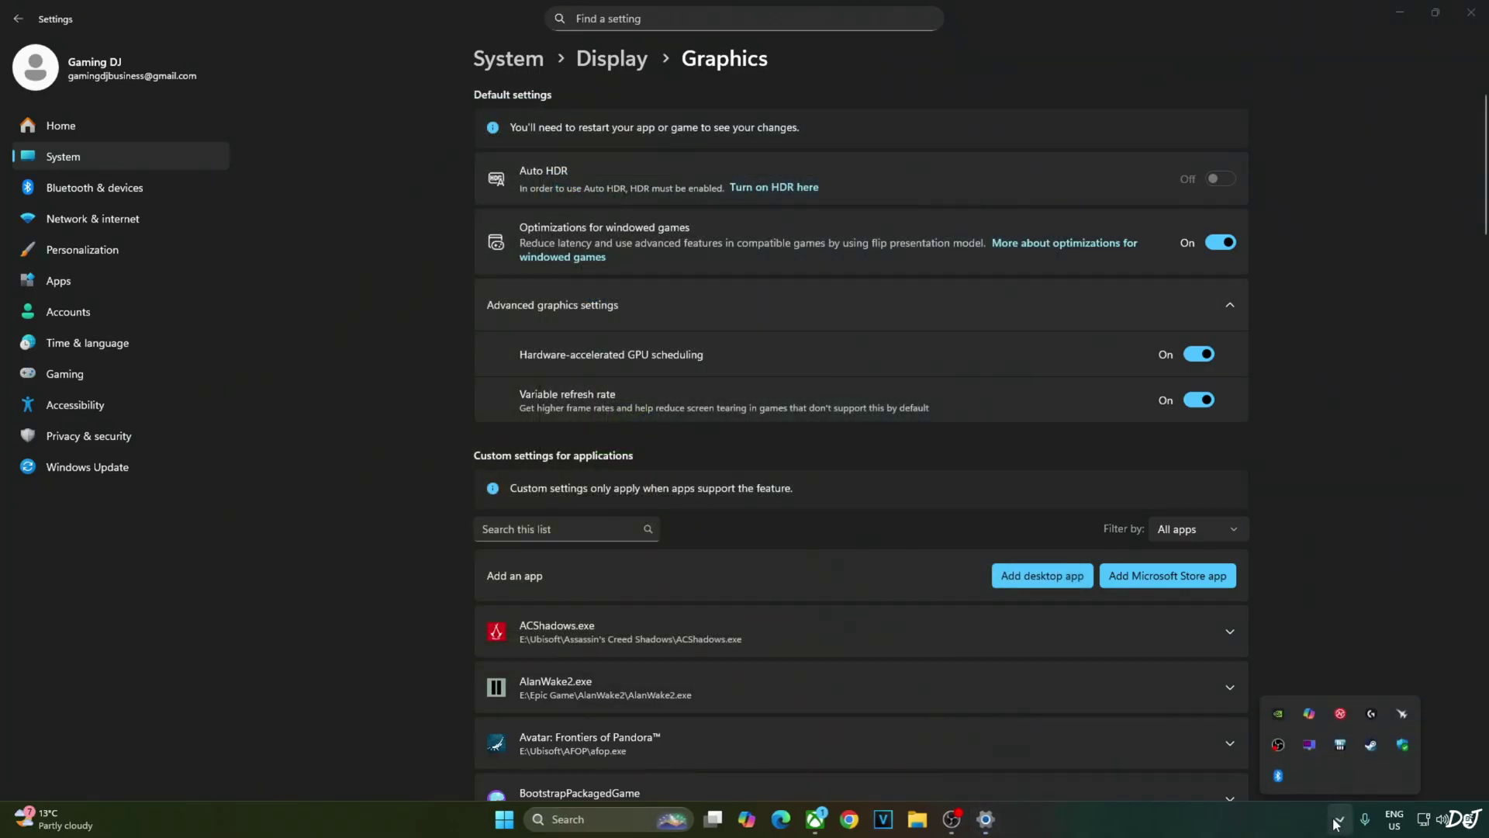
# - Review RivaTuner's compatibility and injection settings, then launch Clair Obscur: Expedition 33 from the Xbox app
pyautogui.click(1303, 744)
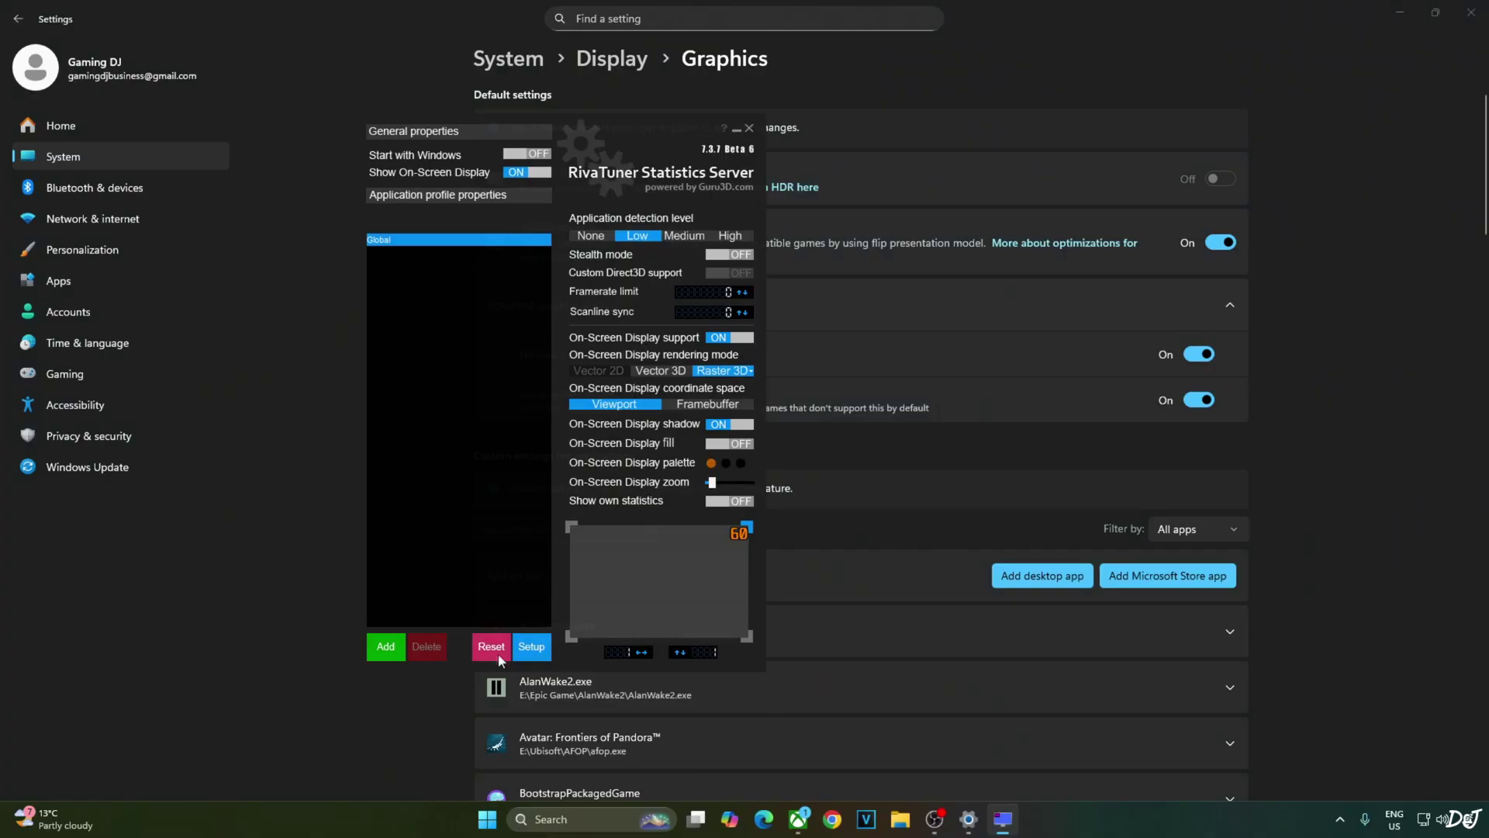
pyautogui.click(531, 646)
pyautogui.click(681, 576)
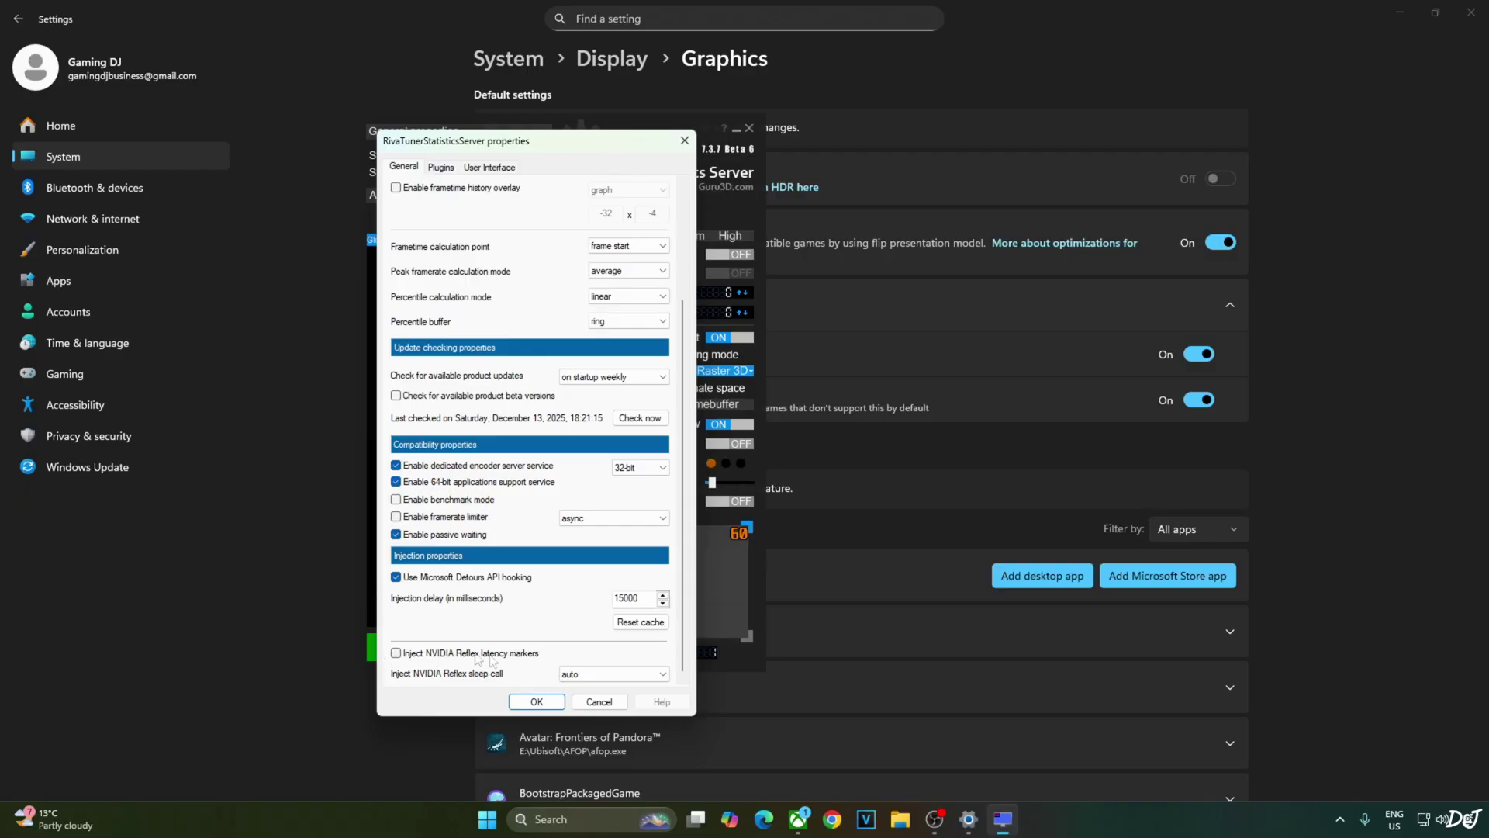
pyautogui.click(536, 701)
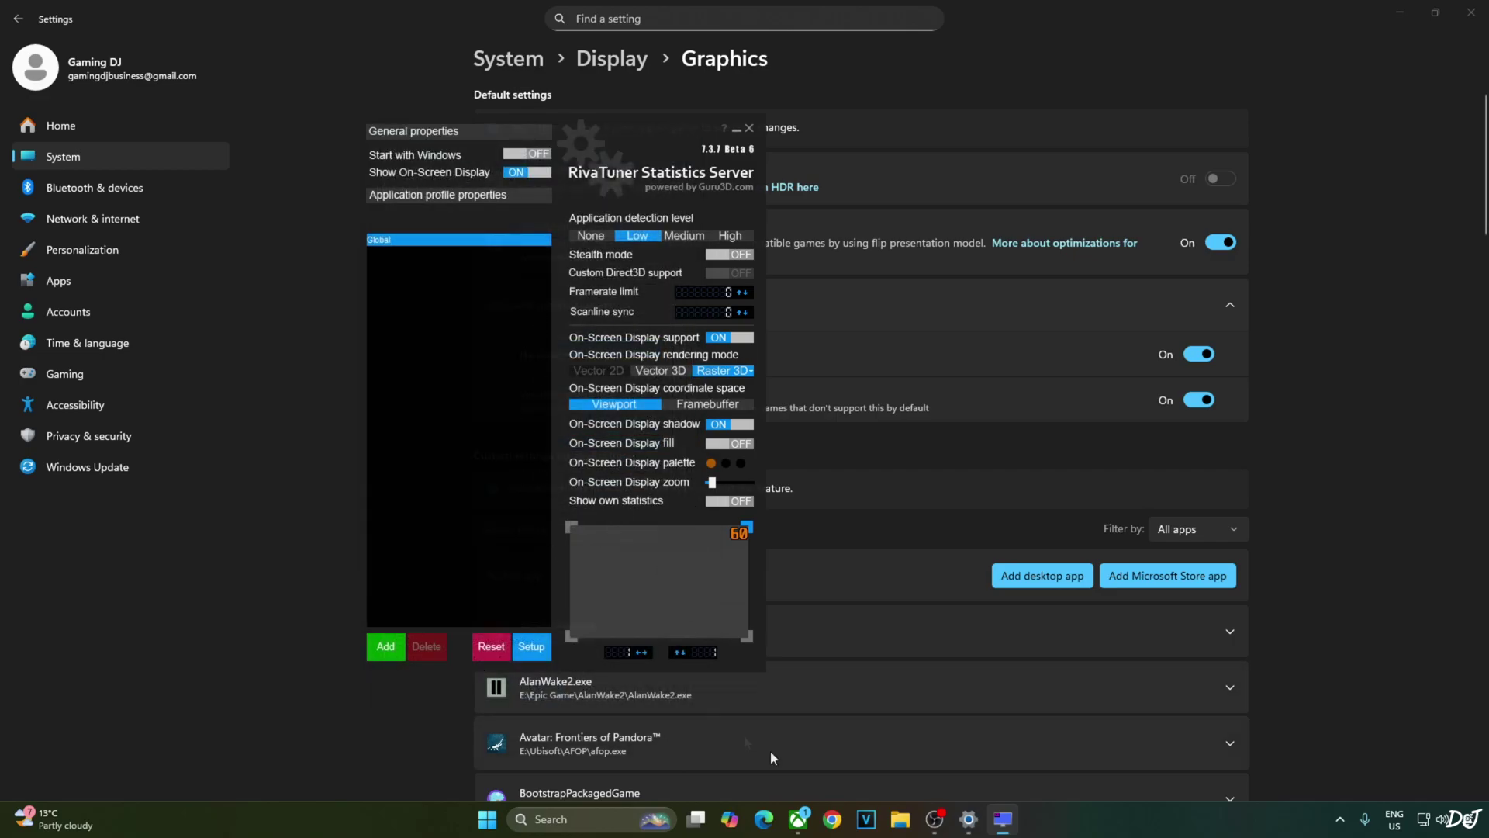
pyautogui.click(798, 819)
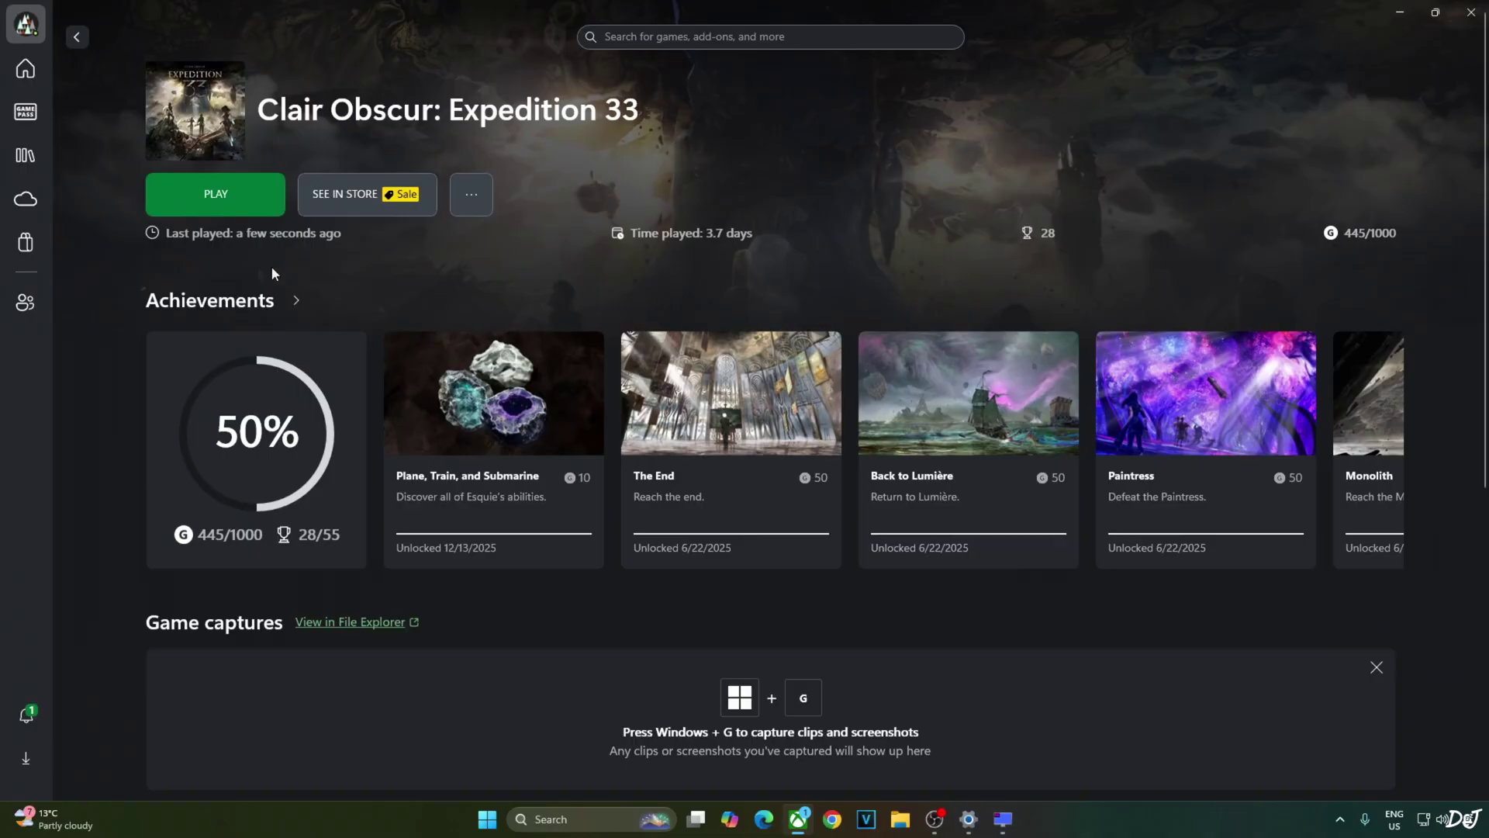
pyautogui.click(193, 201)
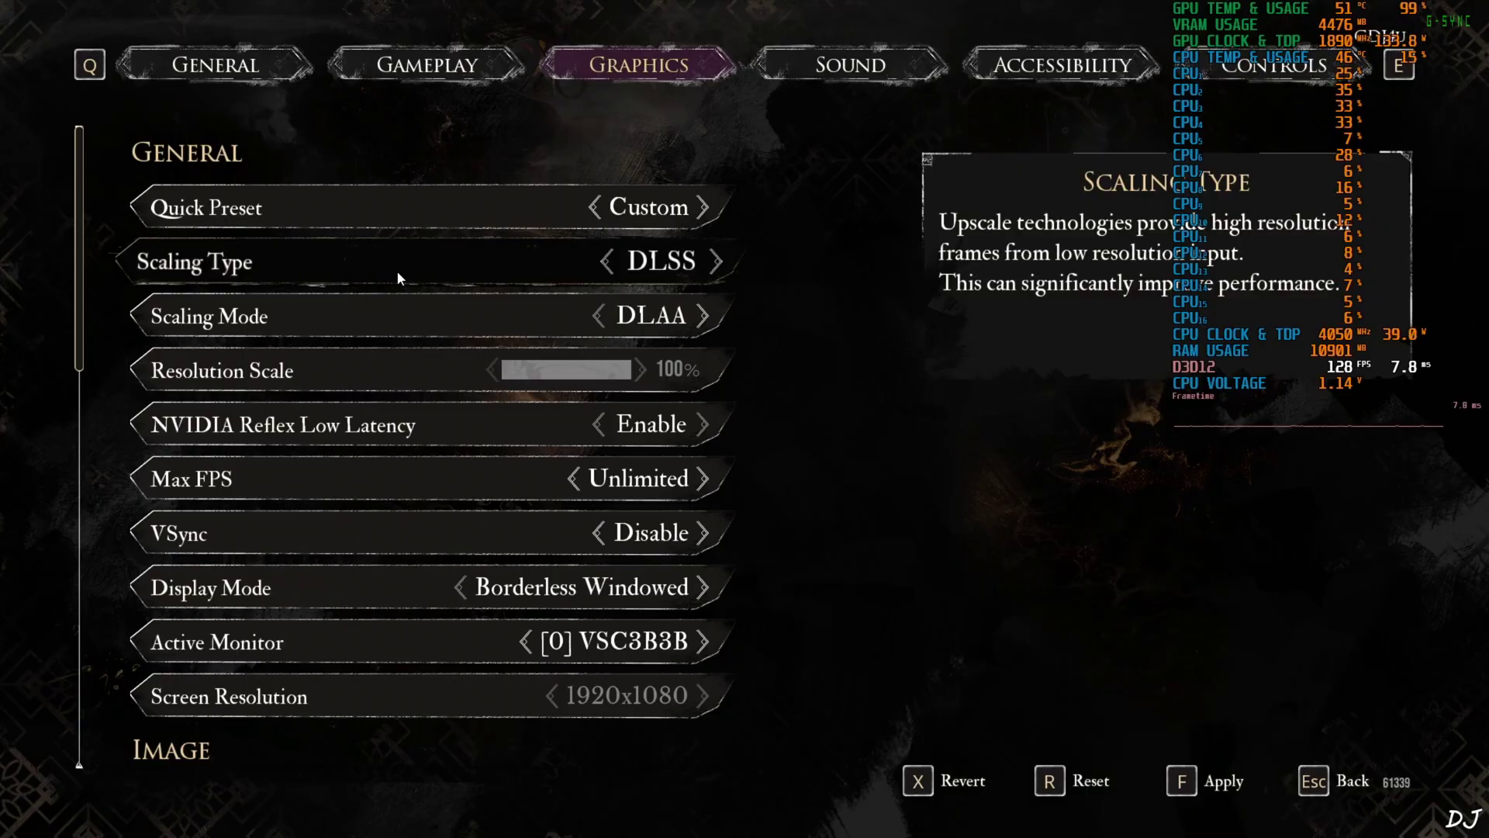
pyautogui.scroll(-1, 414, 504)
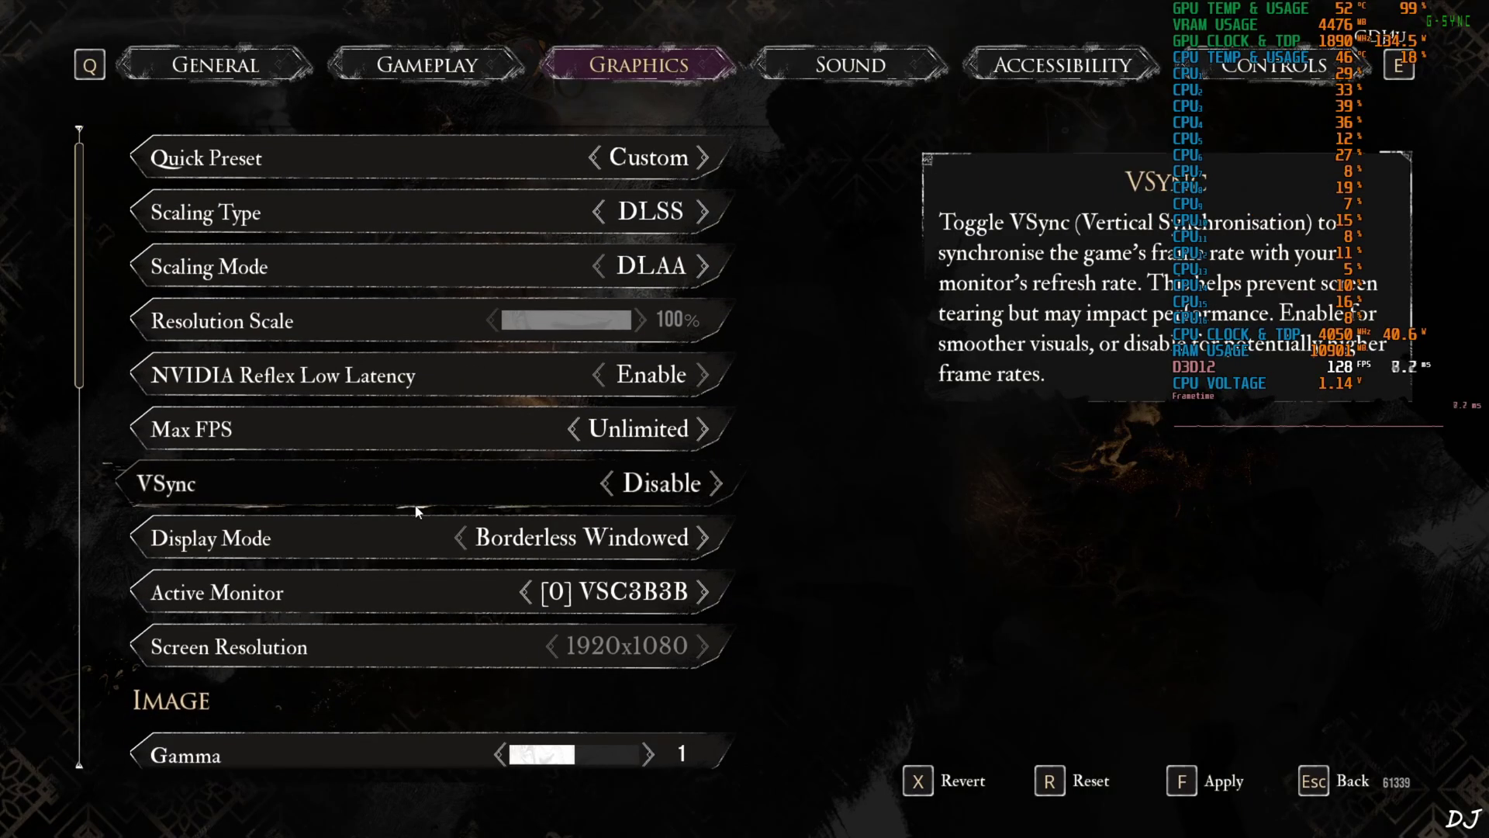
pyautogui.scroll(-2, 372, 470)
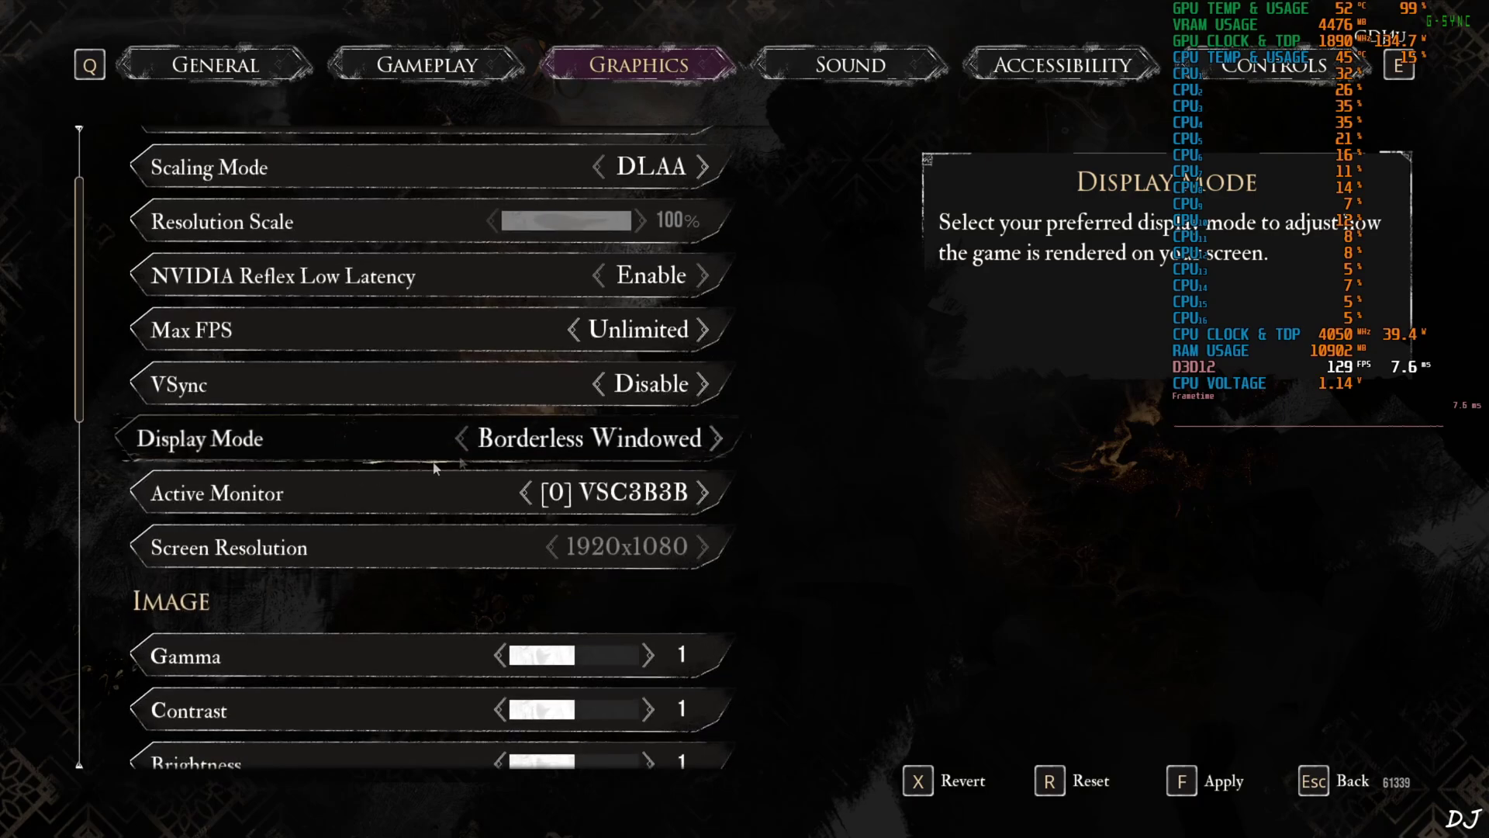
pyautogui.scroll(-1, 400, 477)
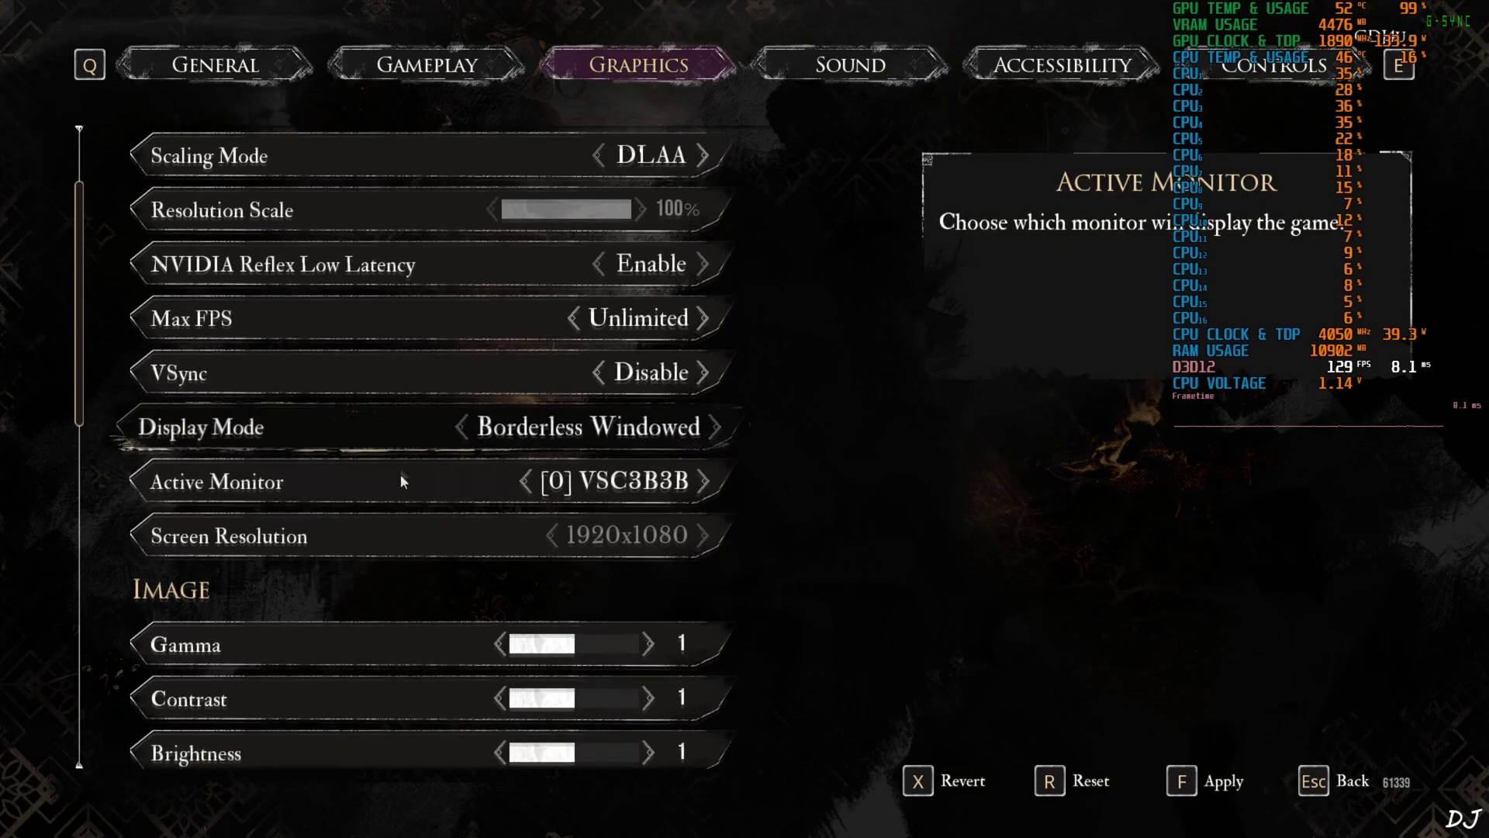
pyautogui.scroll(-4, 400, 477)
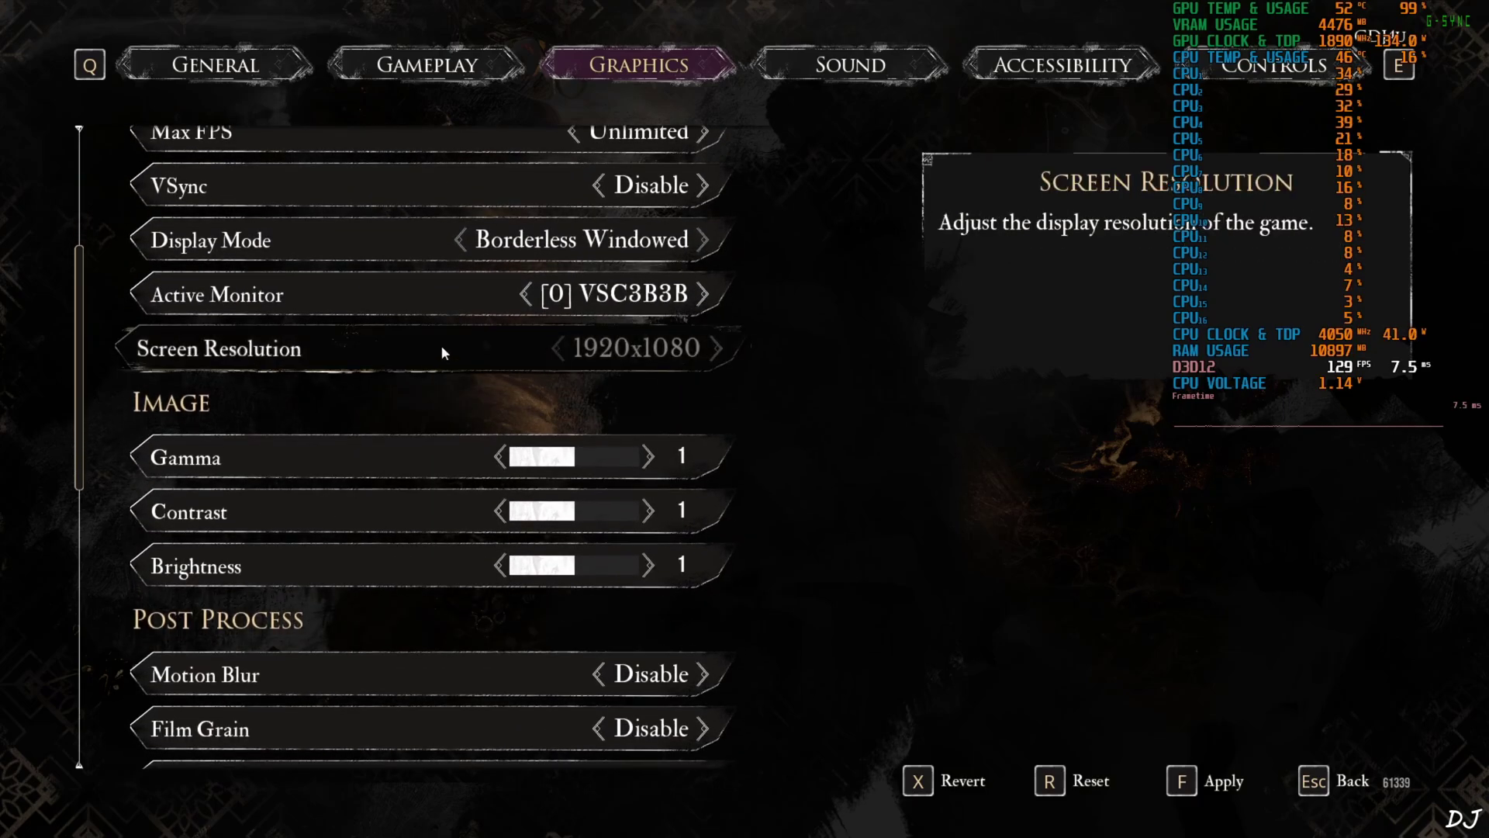
pyautogui.scroll(-3, 392, 392)
pyautogui.scroll(-1, 425, 520)
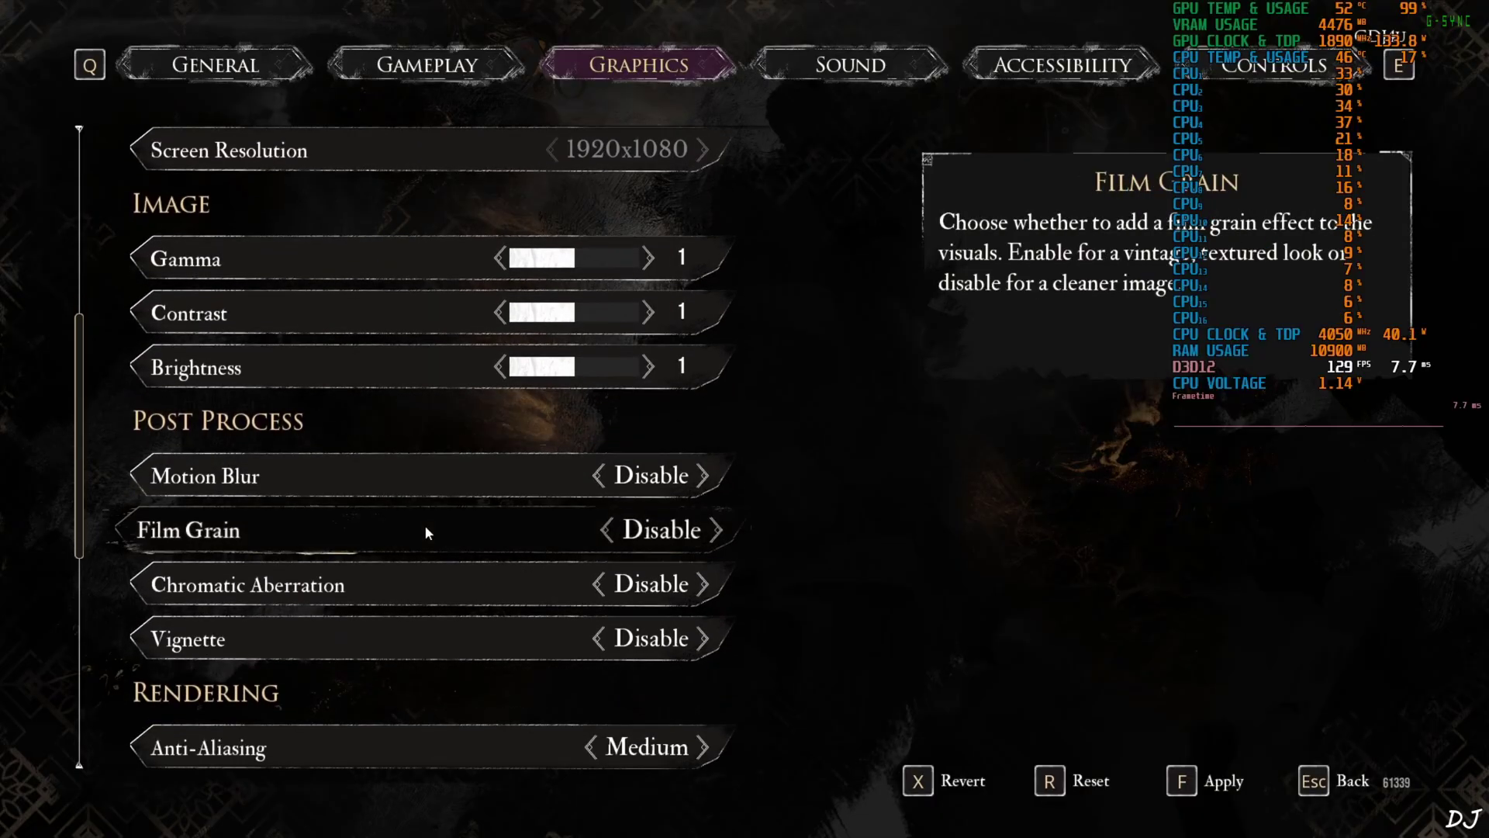
pyautogui.scroll(-3, 351, 475)
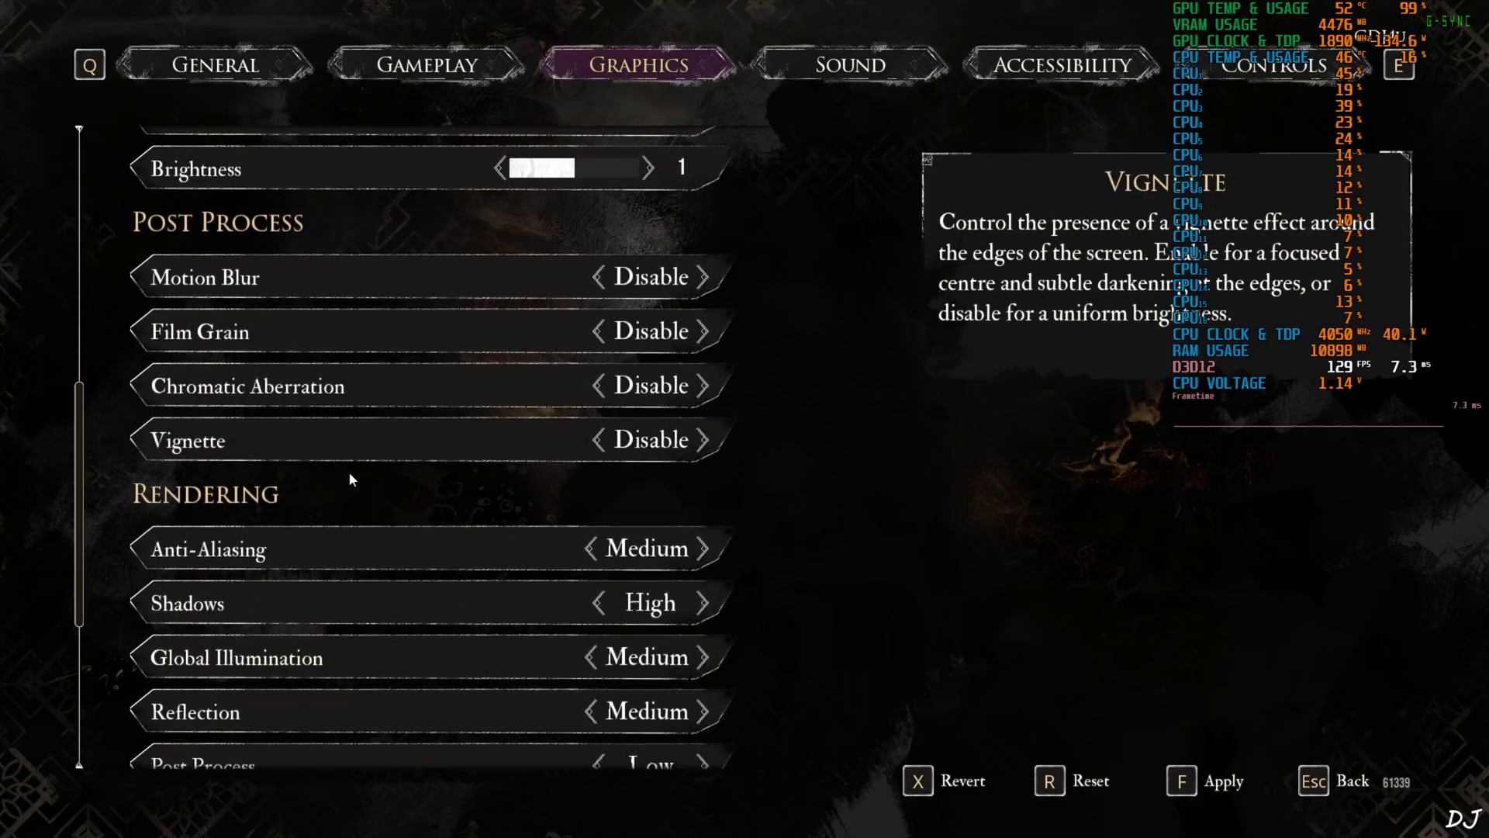
pyautogui.scroll(-2, 347, 472)
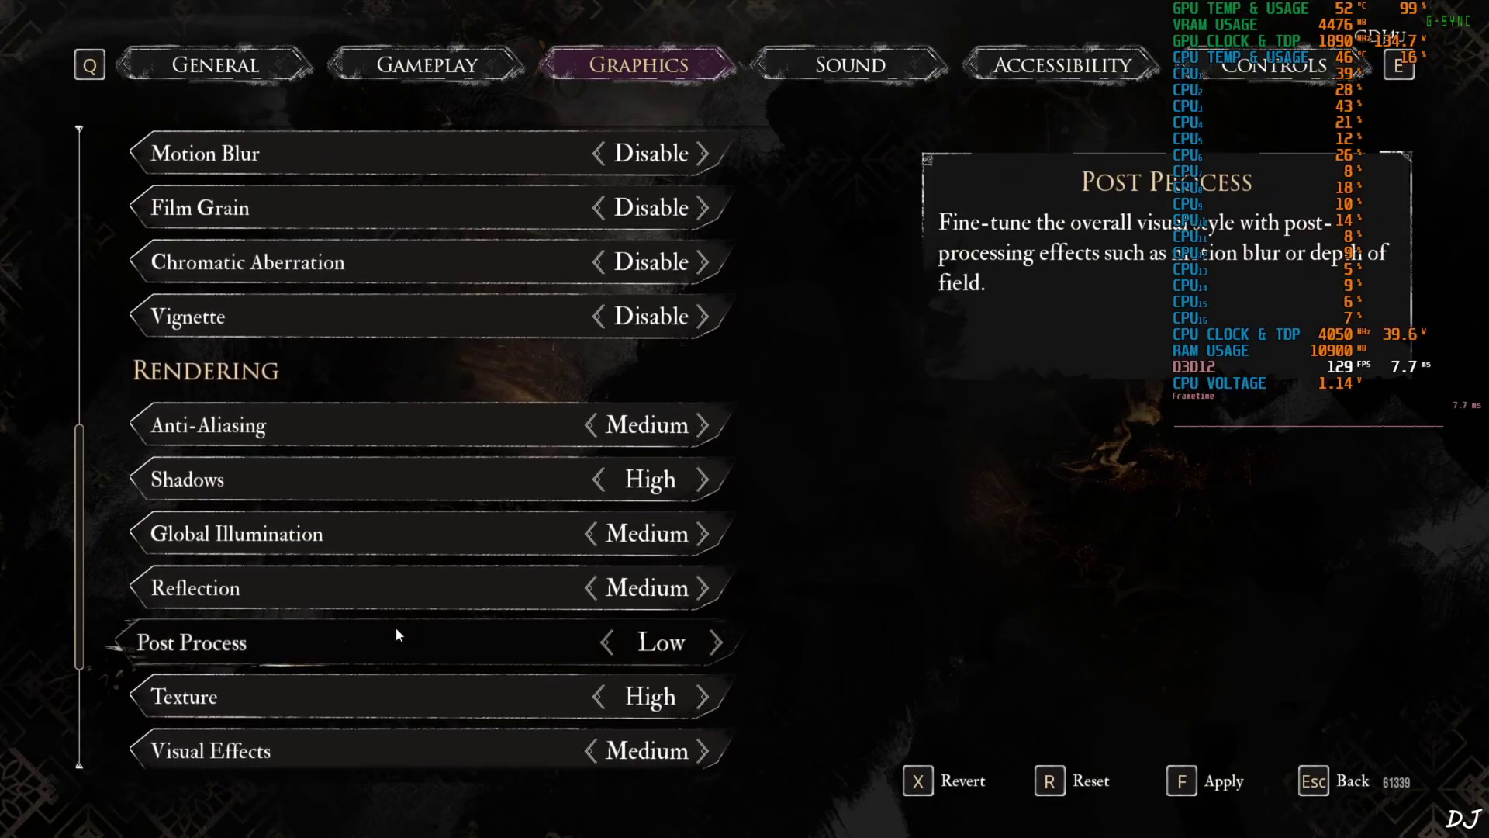
pyautogui.scroll(-1, 395, 630)
pyautogui.scroll(-1, 394, 625)
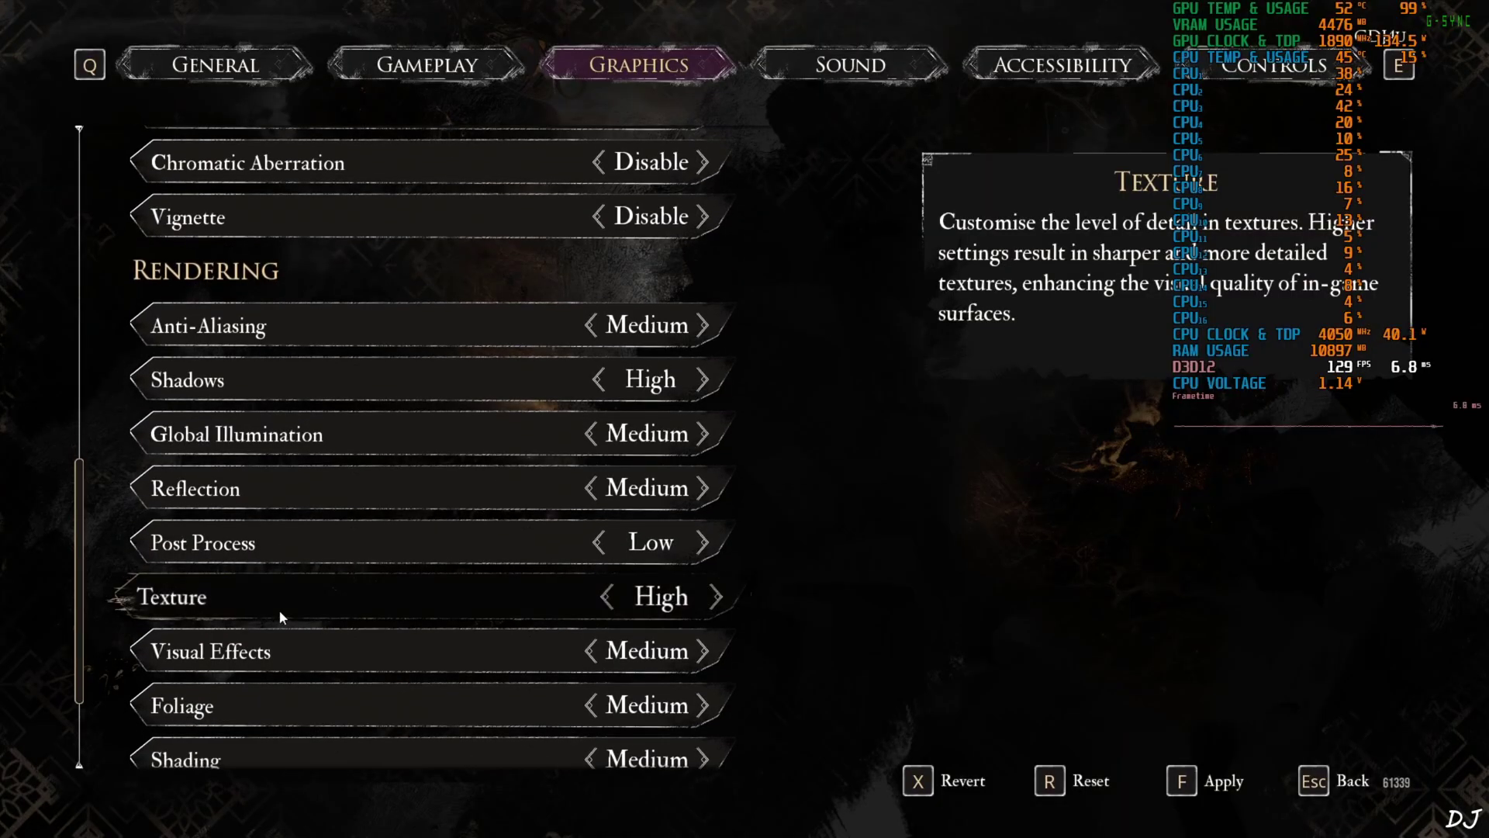
pyautogui.scroll(-1, 277, 608)
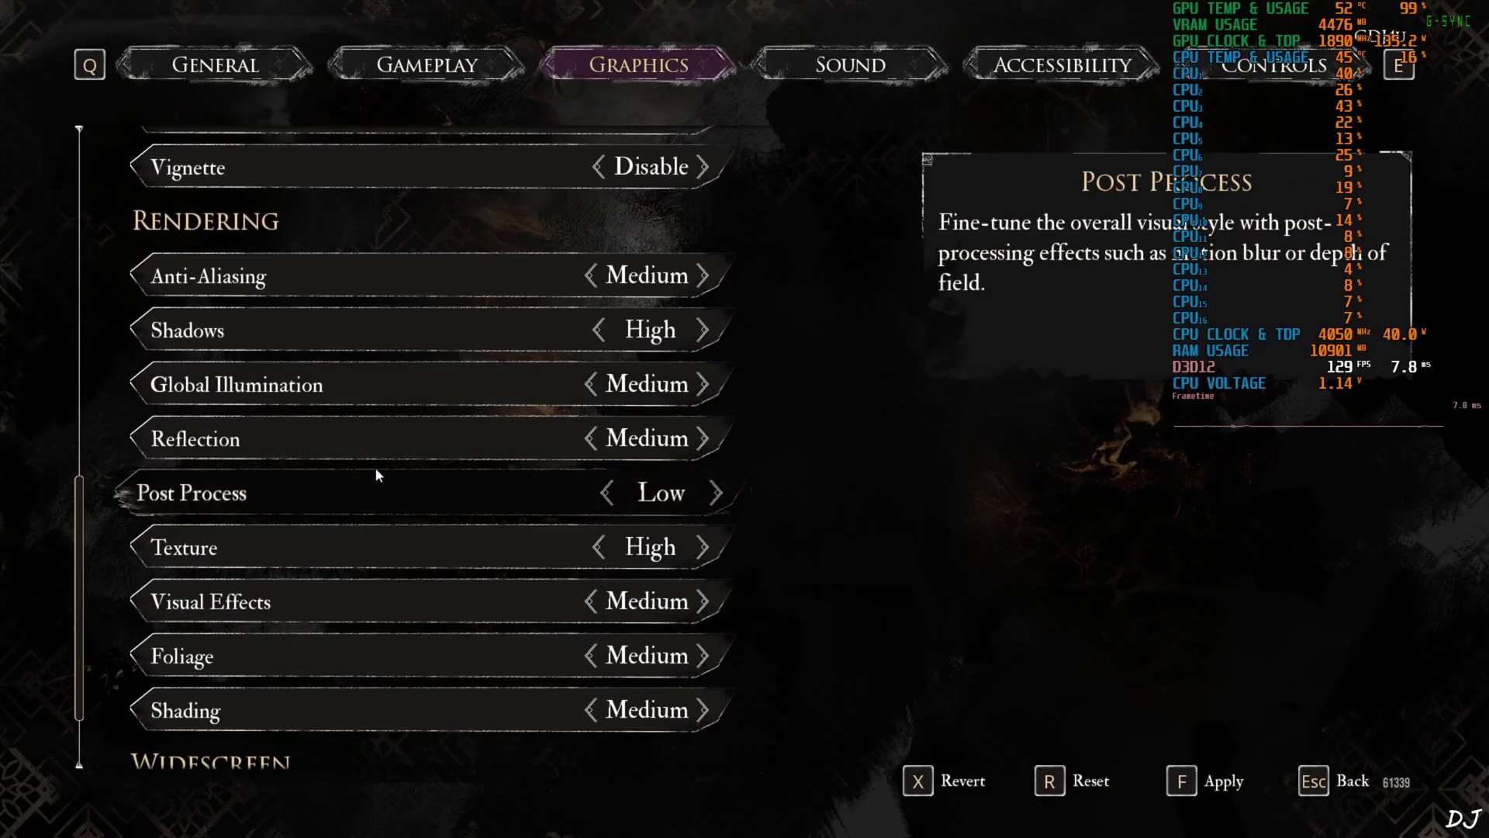
pyautogui.scroll(-1, 375, 470)
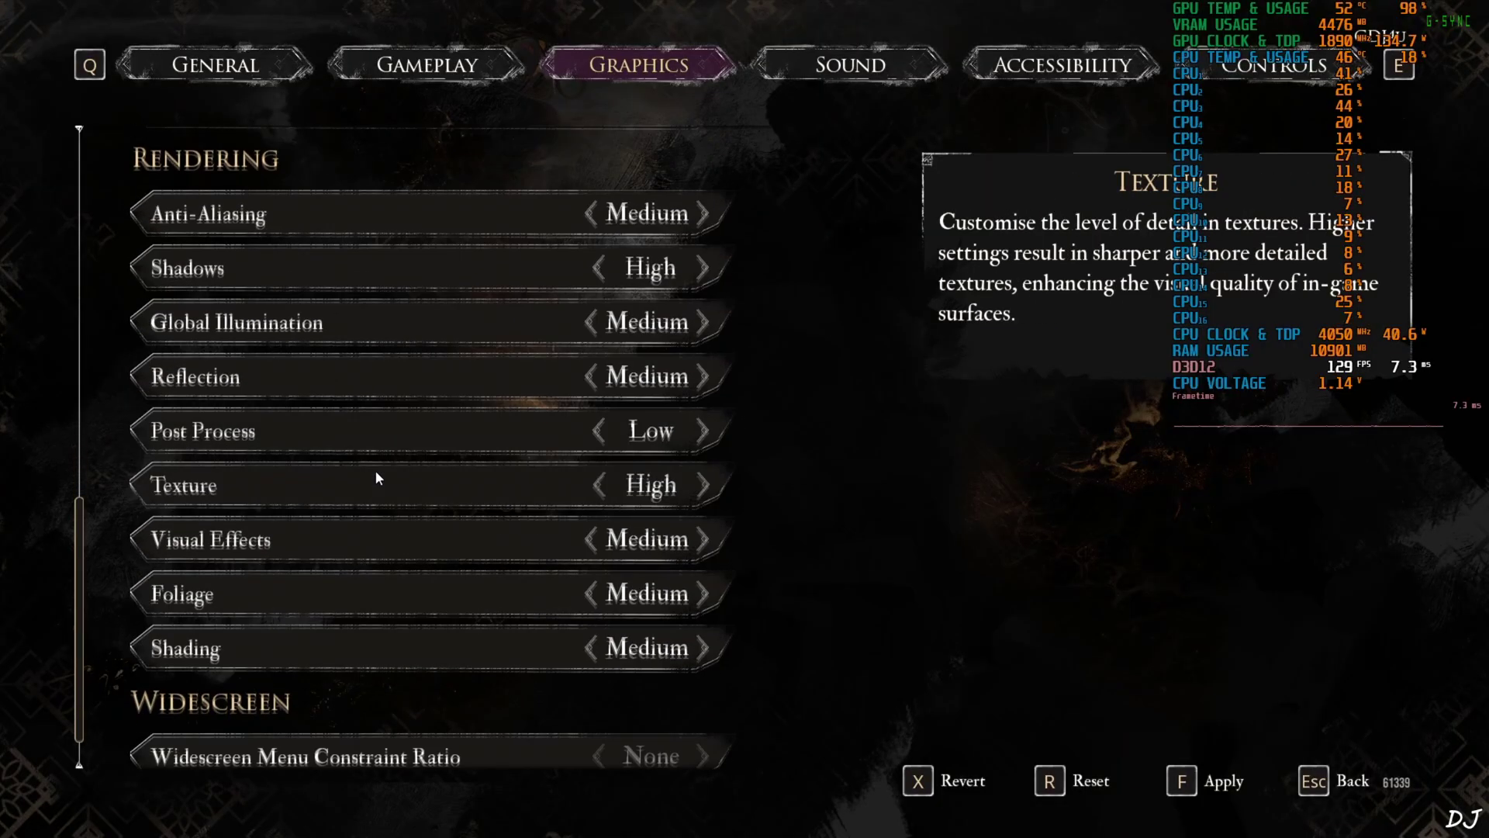
pyautogui.scroll(-2, 374, 469)
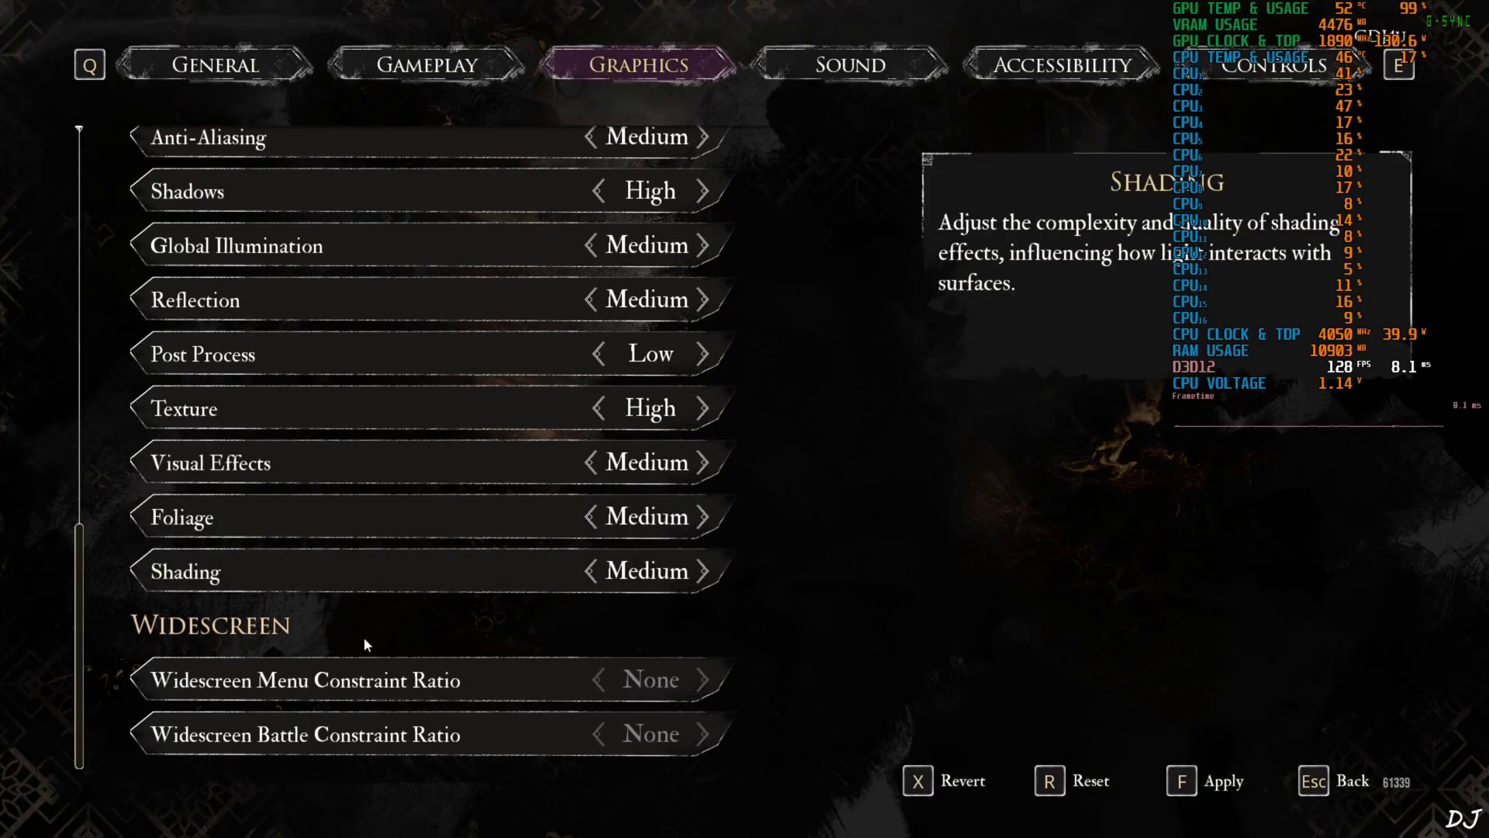
# - Move on to the Accessibility settings page
pyautogui.press('e')
pyautogui.press('e')
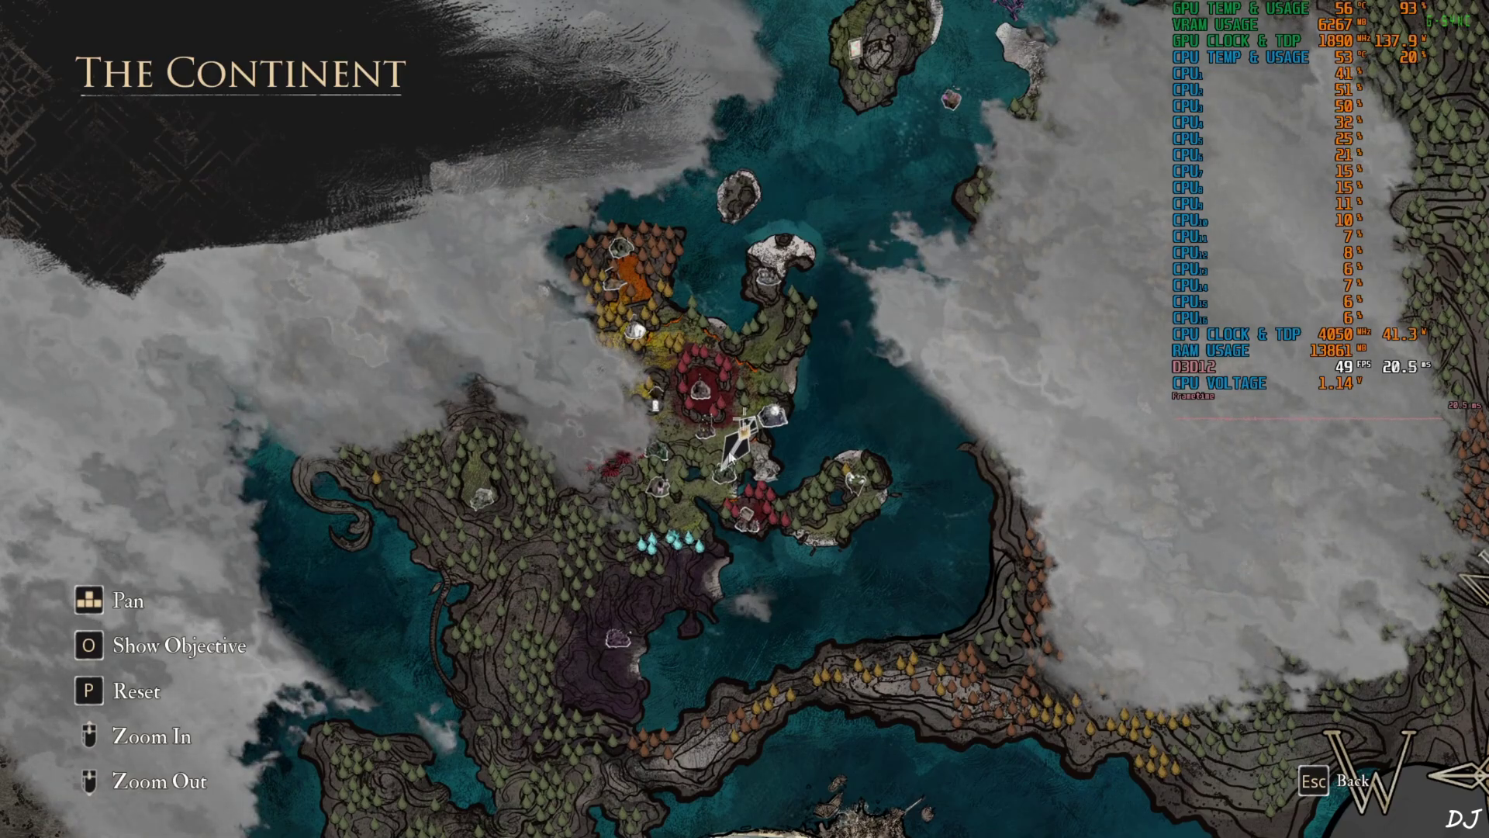
# - Pan the map south and then north, close it, and bring up the OptiScaler overlay
pyautogui.press('s')
pyautogui.press('d')
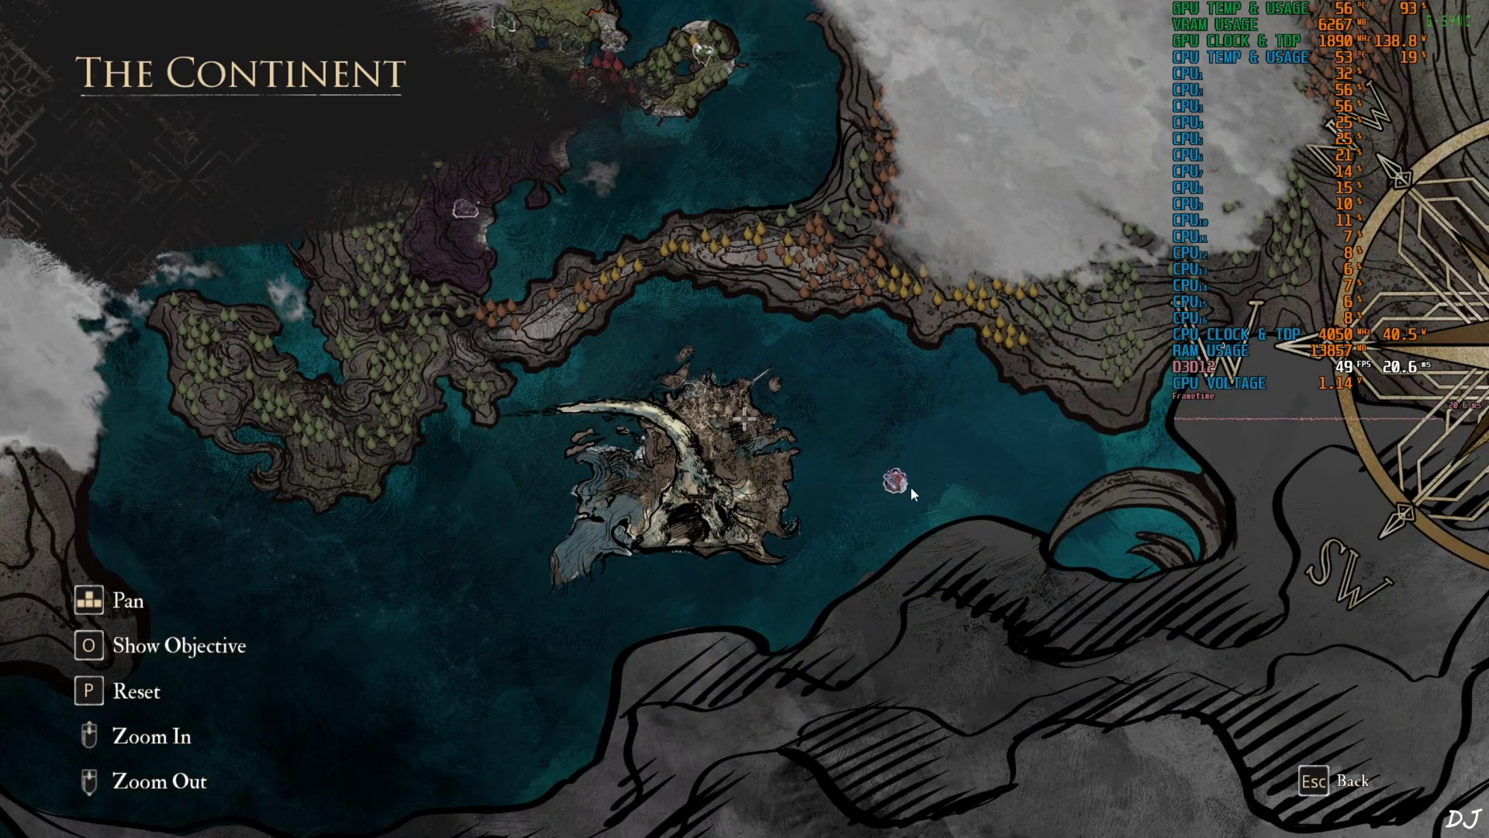
pyautogui.press('w')
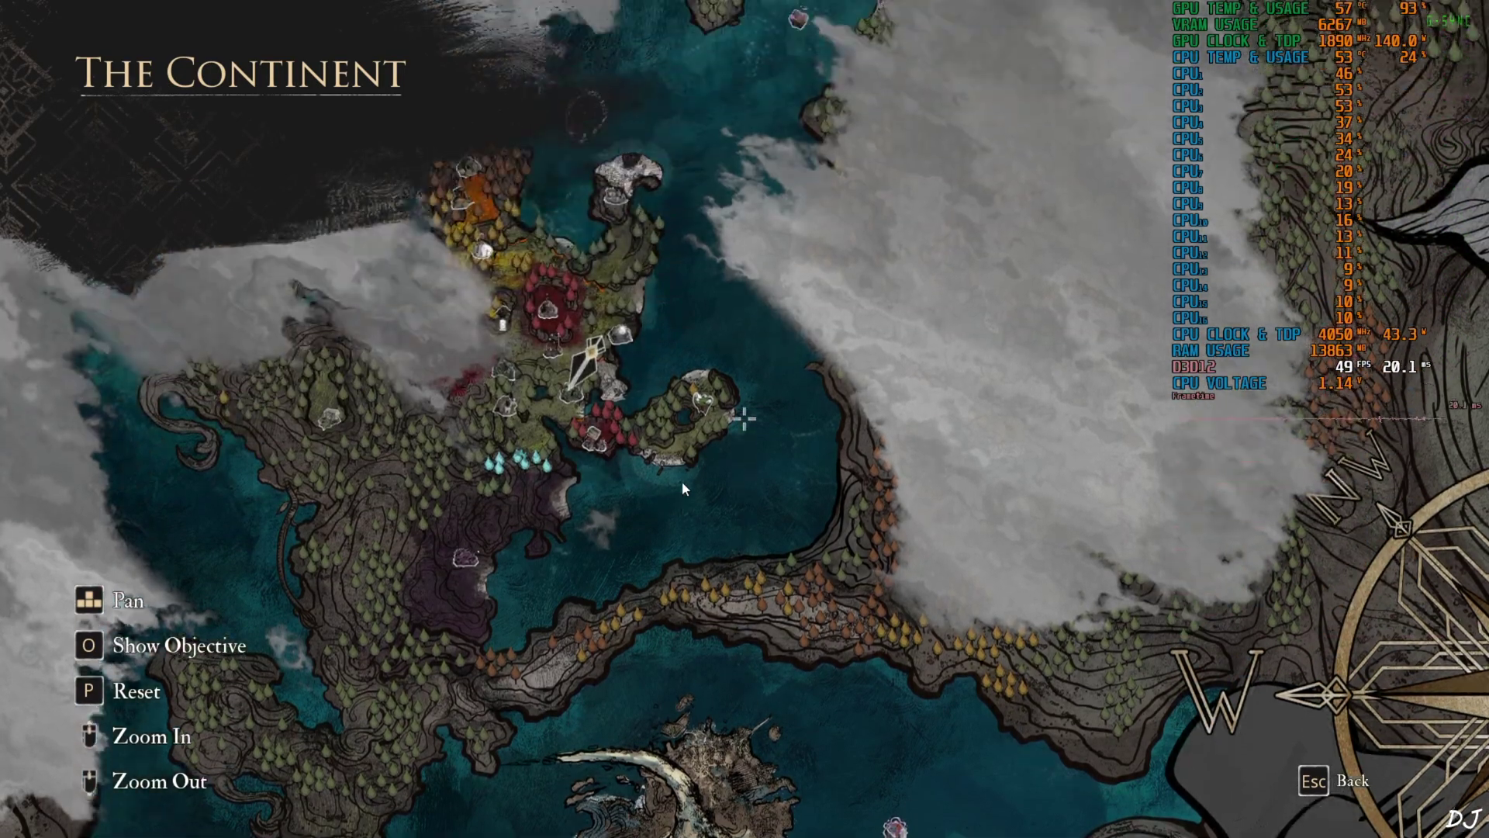
pyautogui.press('Escape')
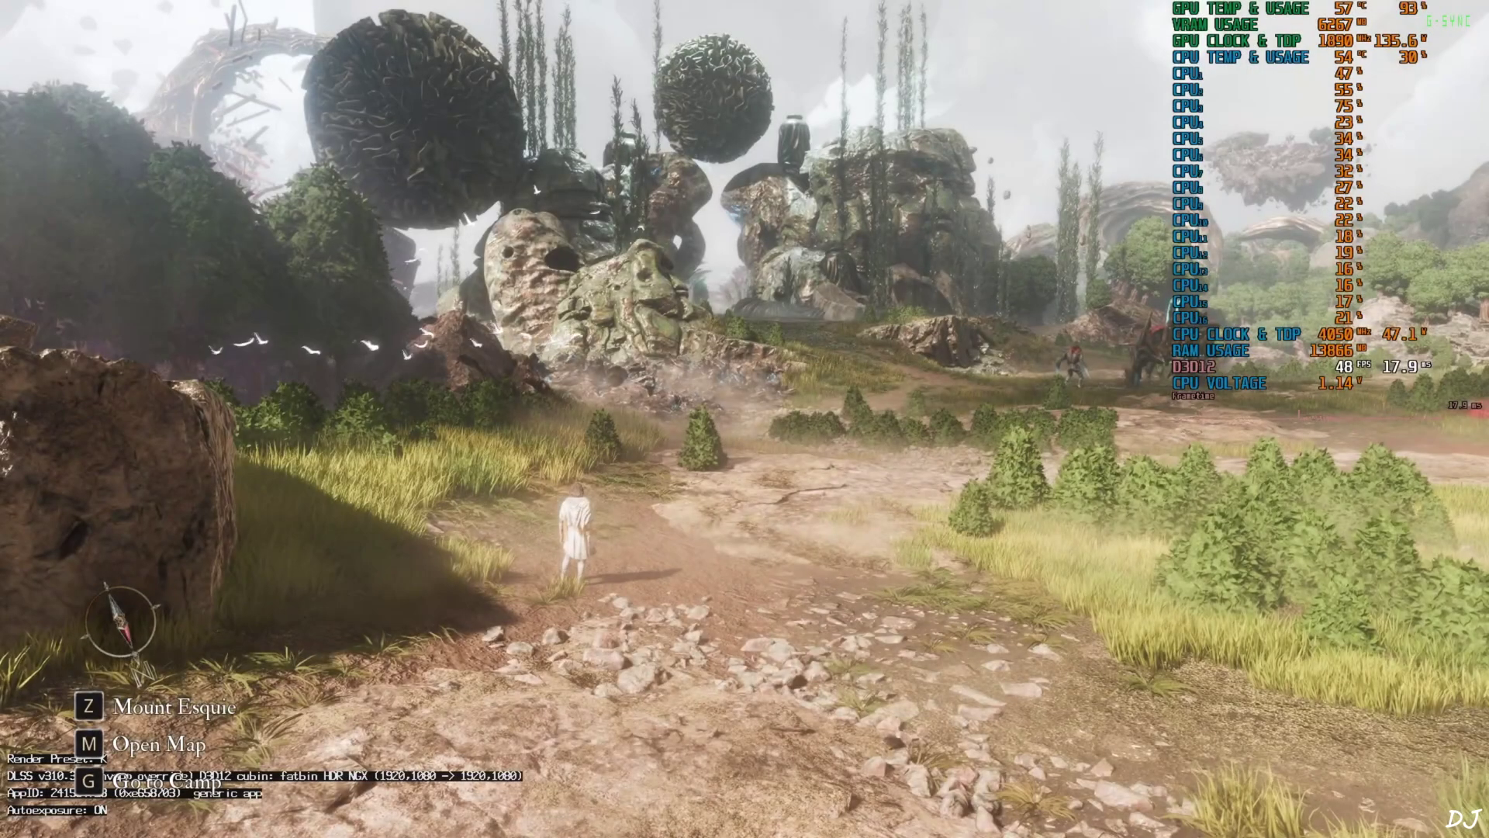
pyautogui.press('Insert')
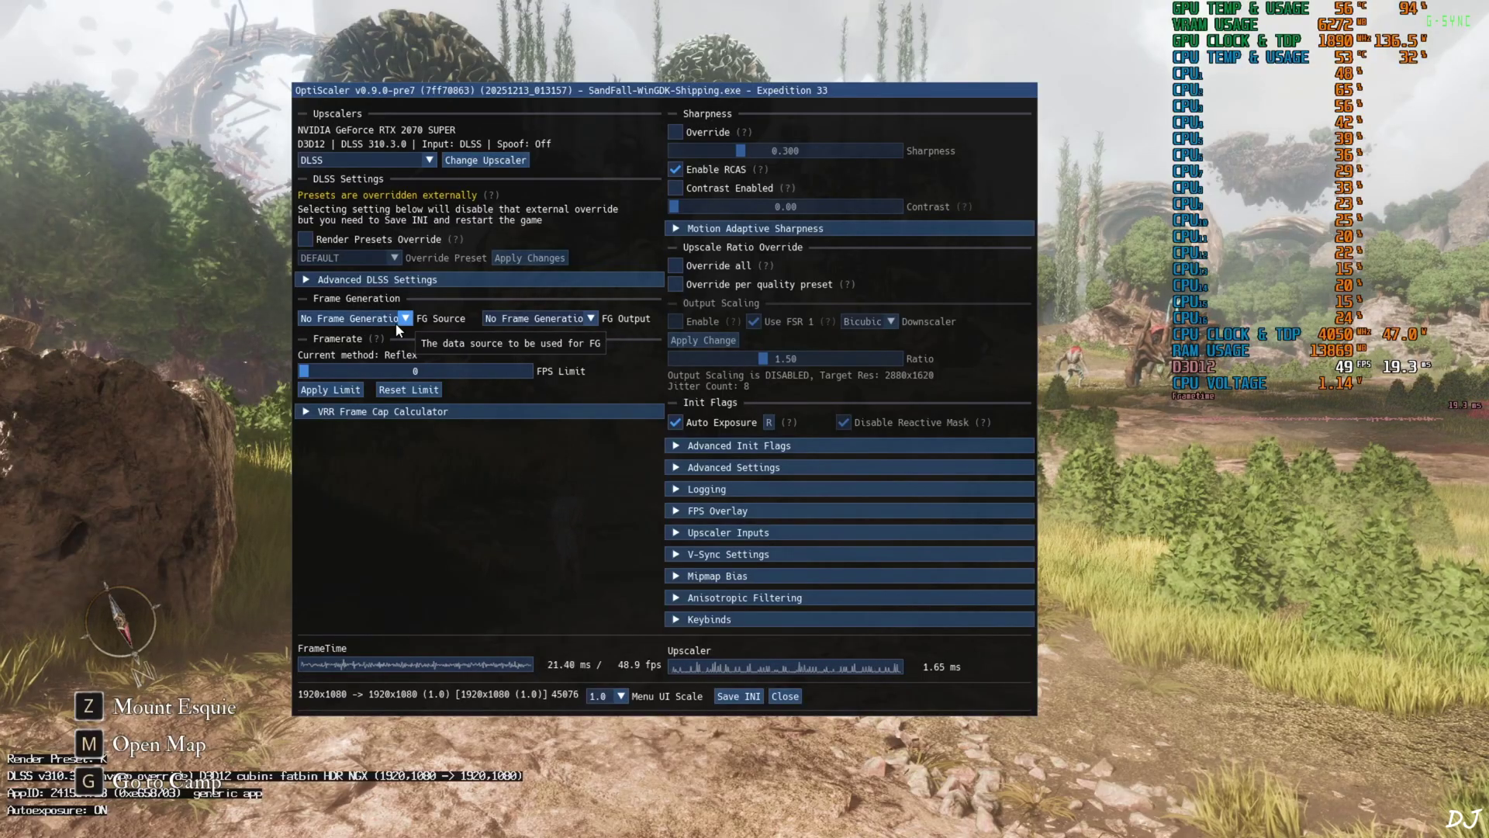
# - Enable the FPS overlay with type Full + Graph and scale 1.3, then close OptiScaler
pyautogui.click(738, 518)
pyautogui.click(698, 532)
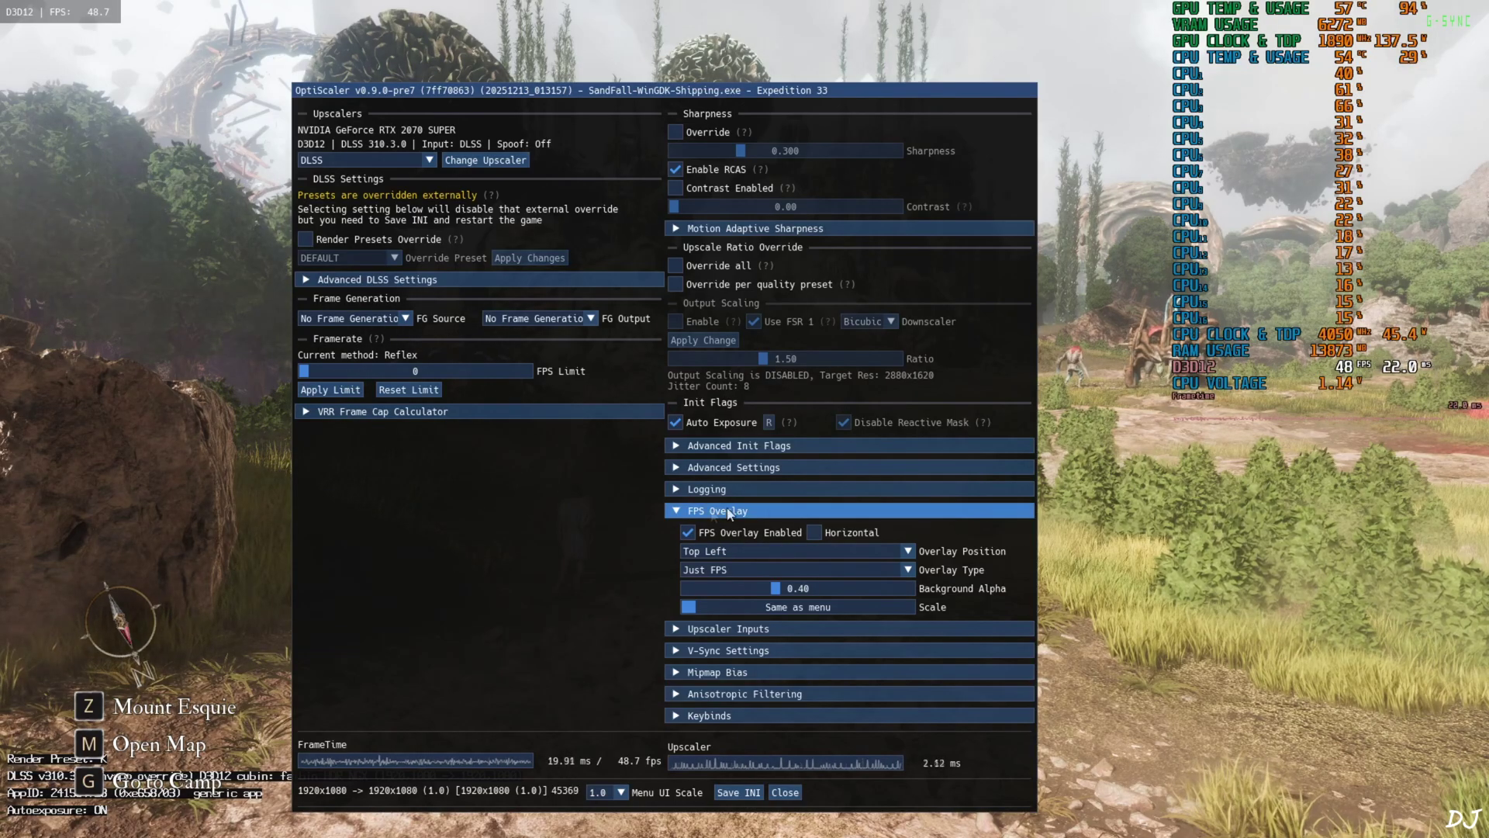
pyautogui.click(746, 570)
pyautogui.click(727, 654)
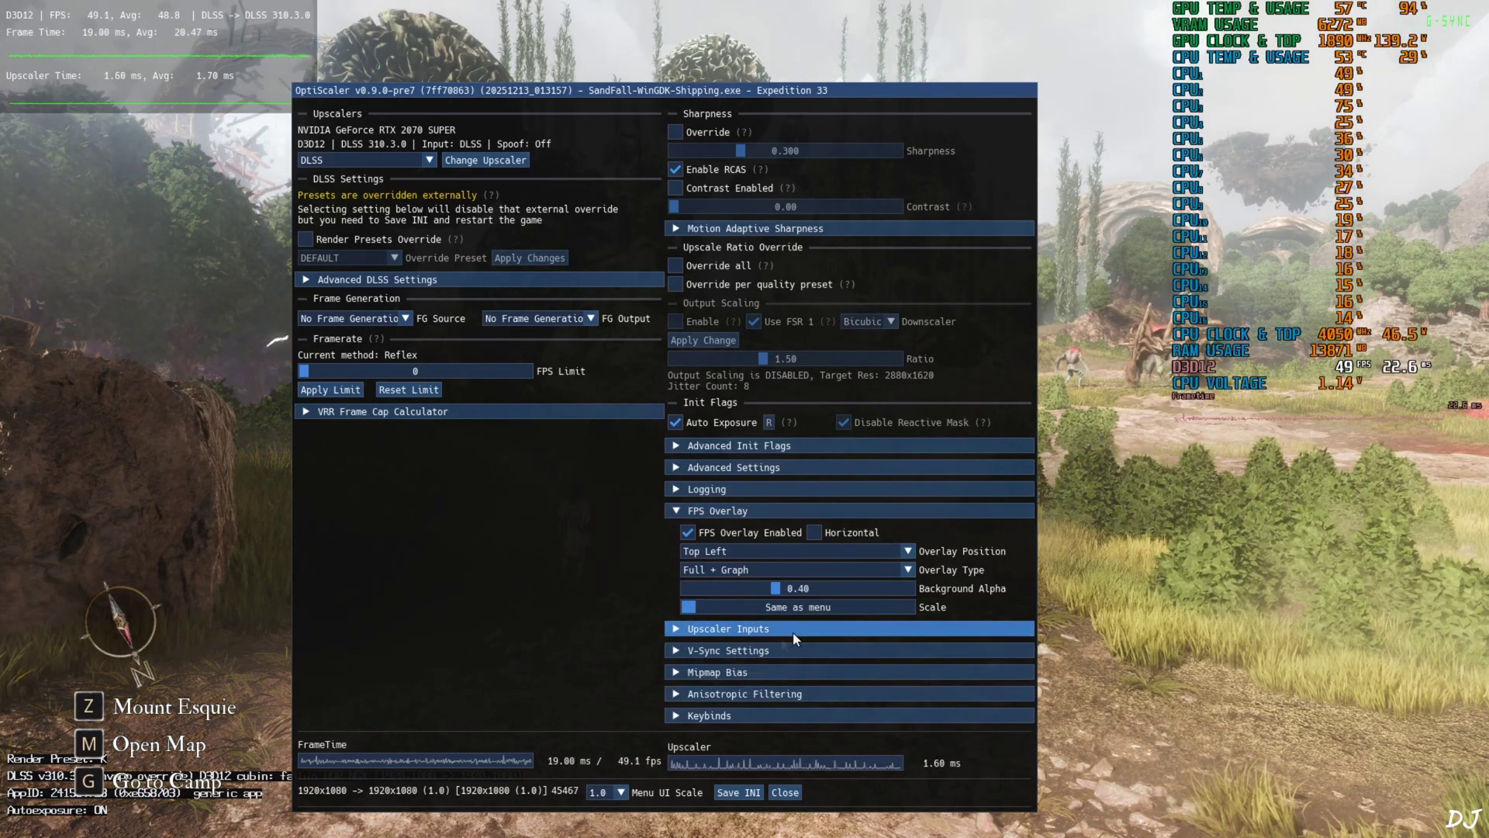
pyautogui.moveTo(806, 608); pyautogui.dragTo(821, 612)
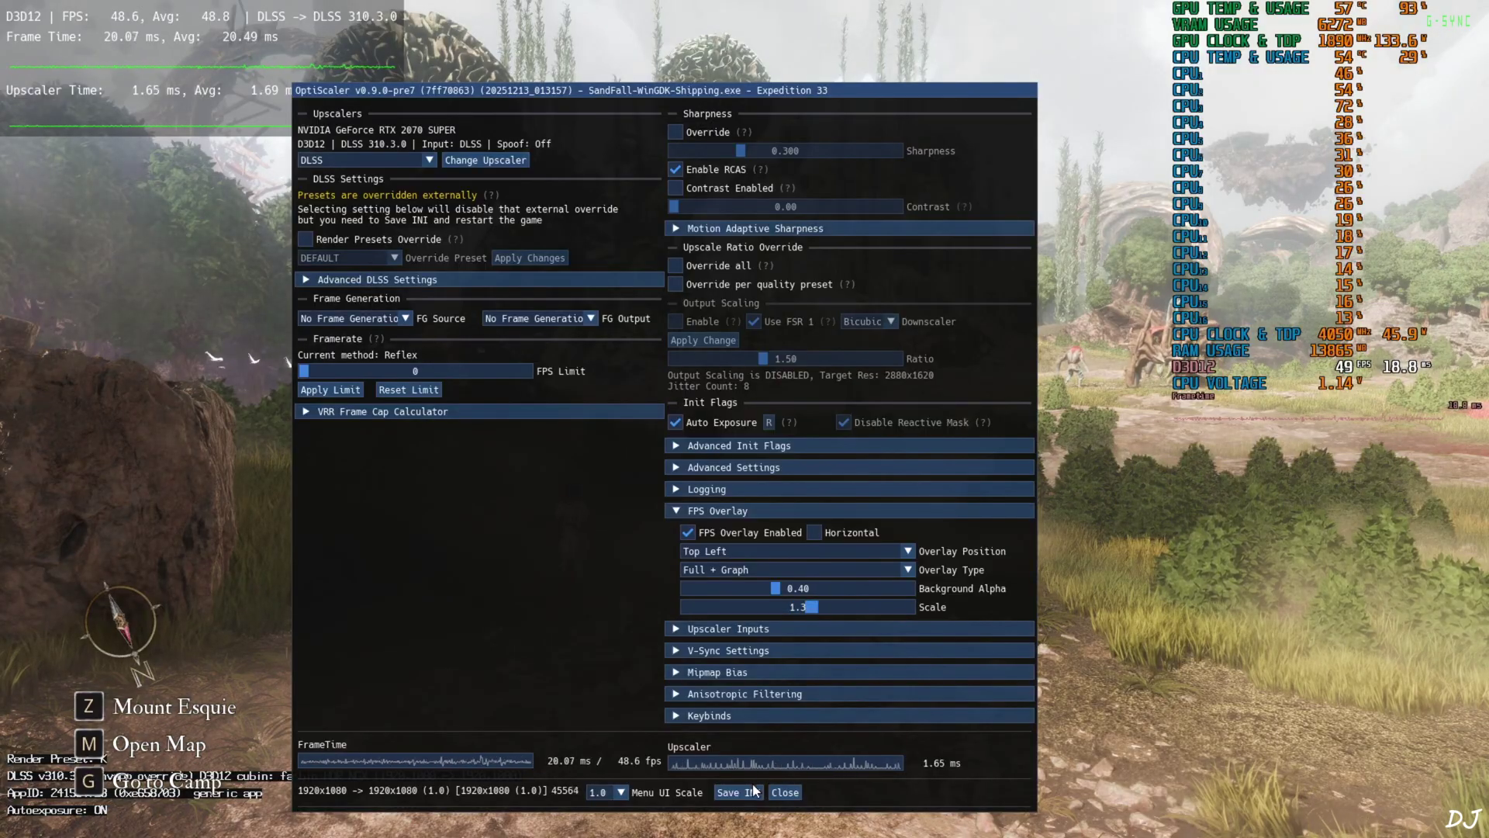
pyautogui.click(784, 791)
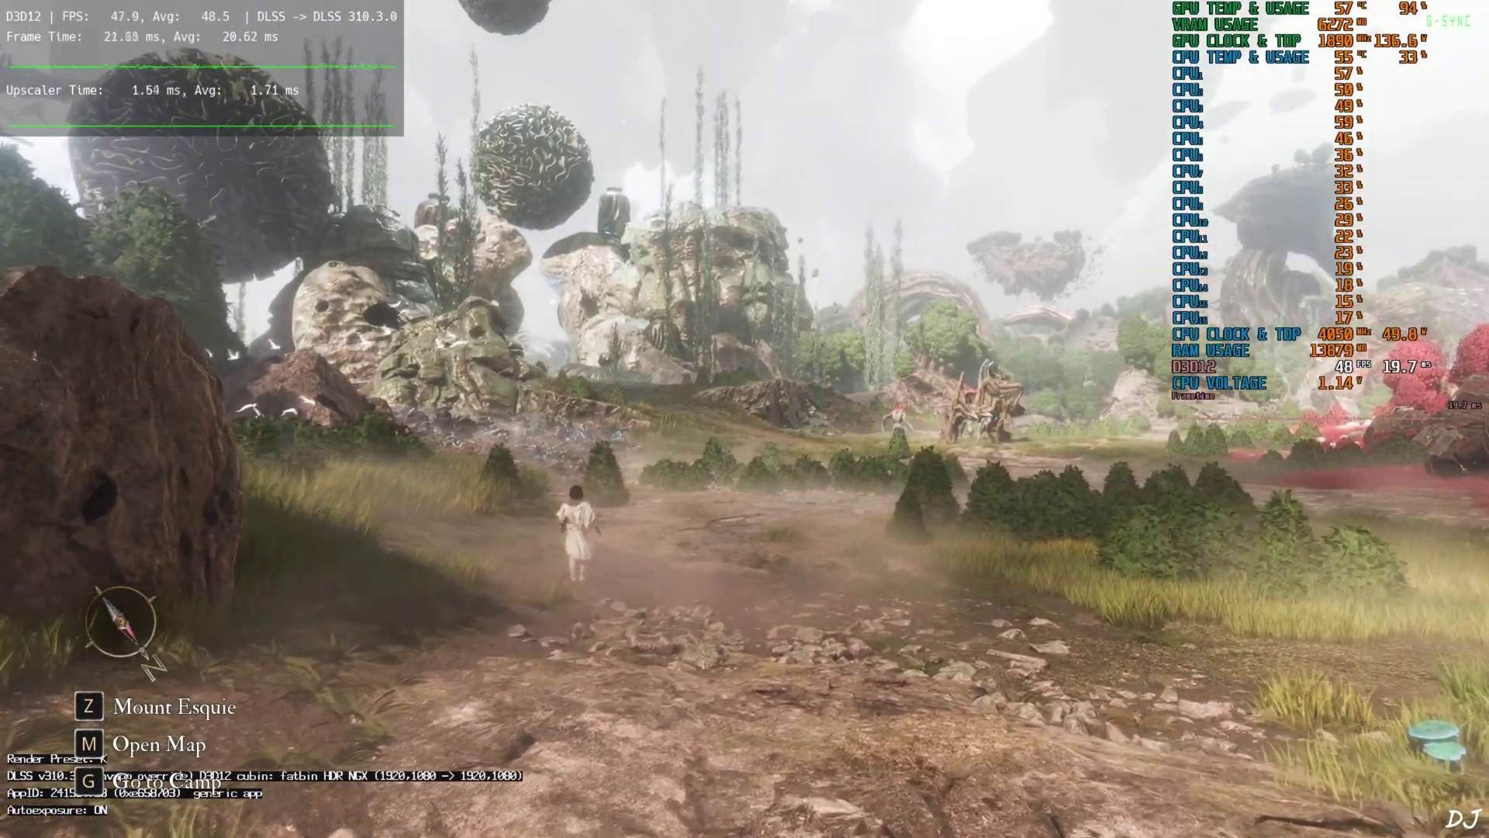
# - Mount Esquie and fly over the terrain toward the floating island
pyautogui.press('z')
pyautogui.press('w')
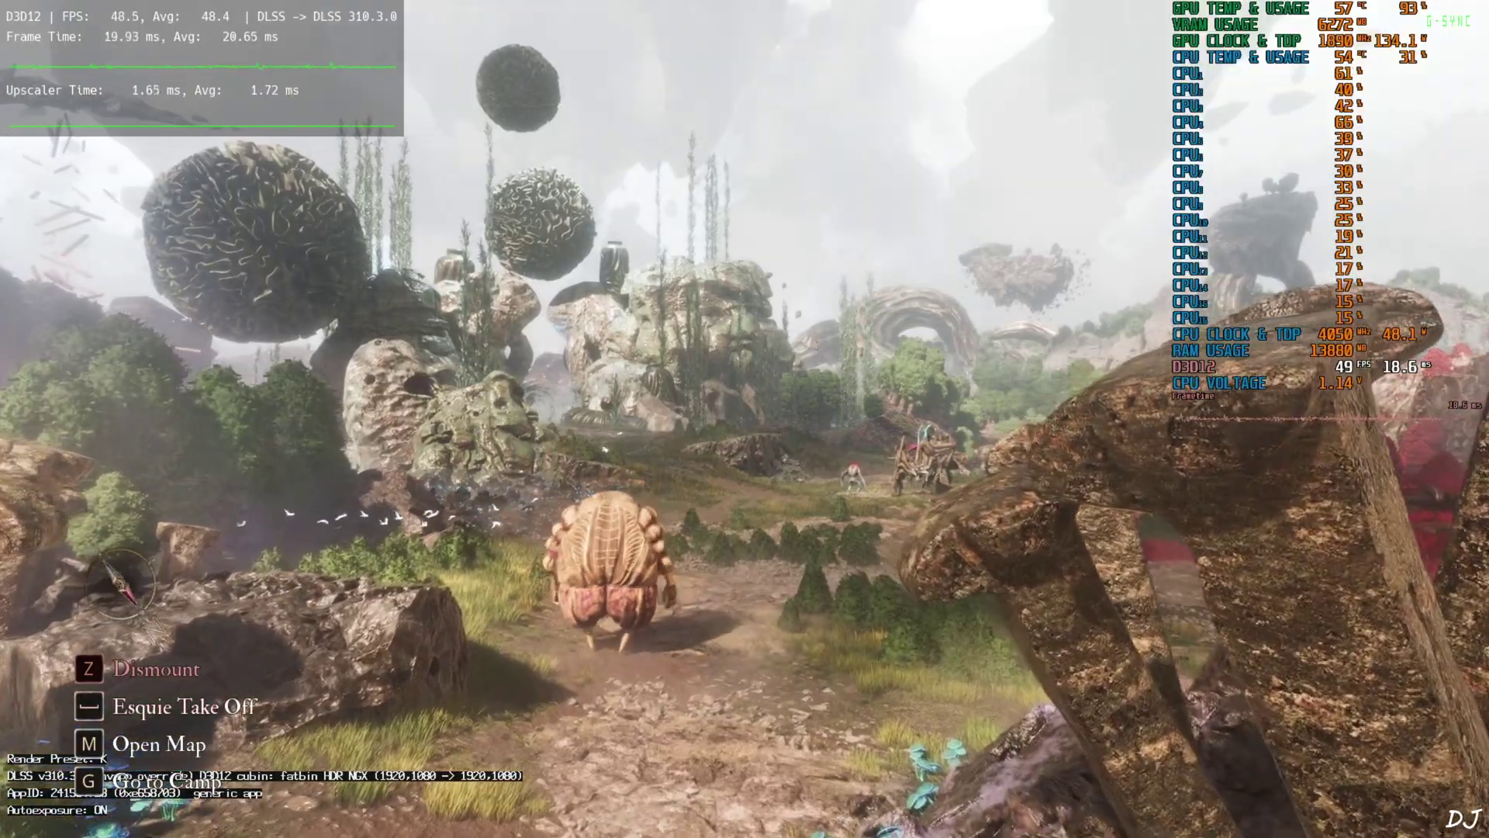
pyautogui.press('w')
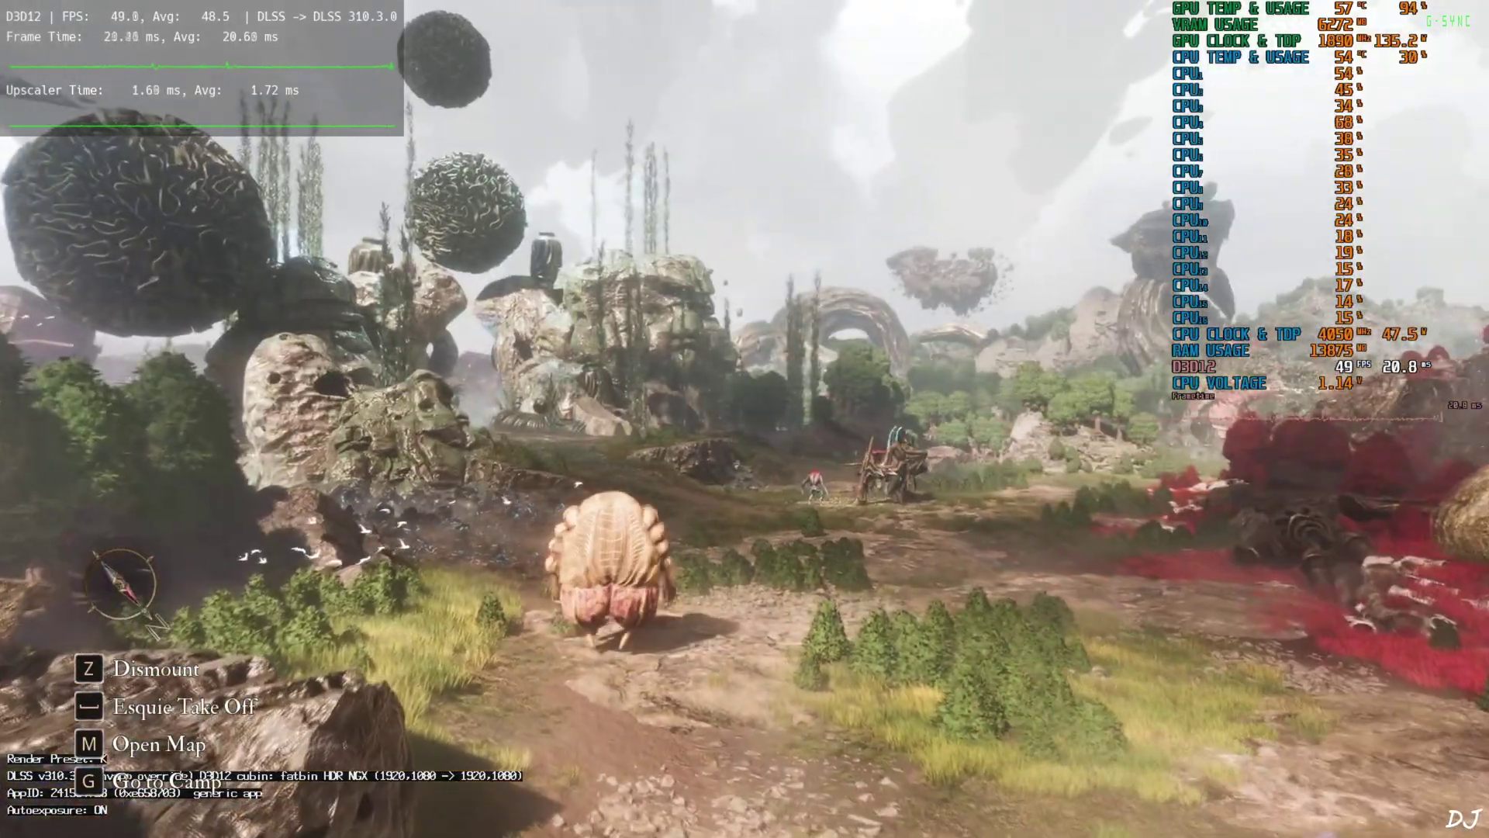
pyautogui.press('w')
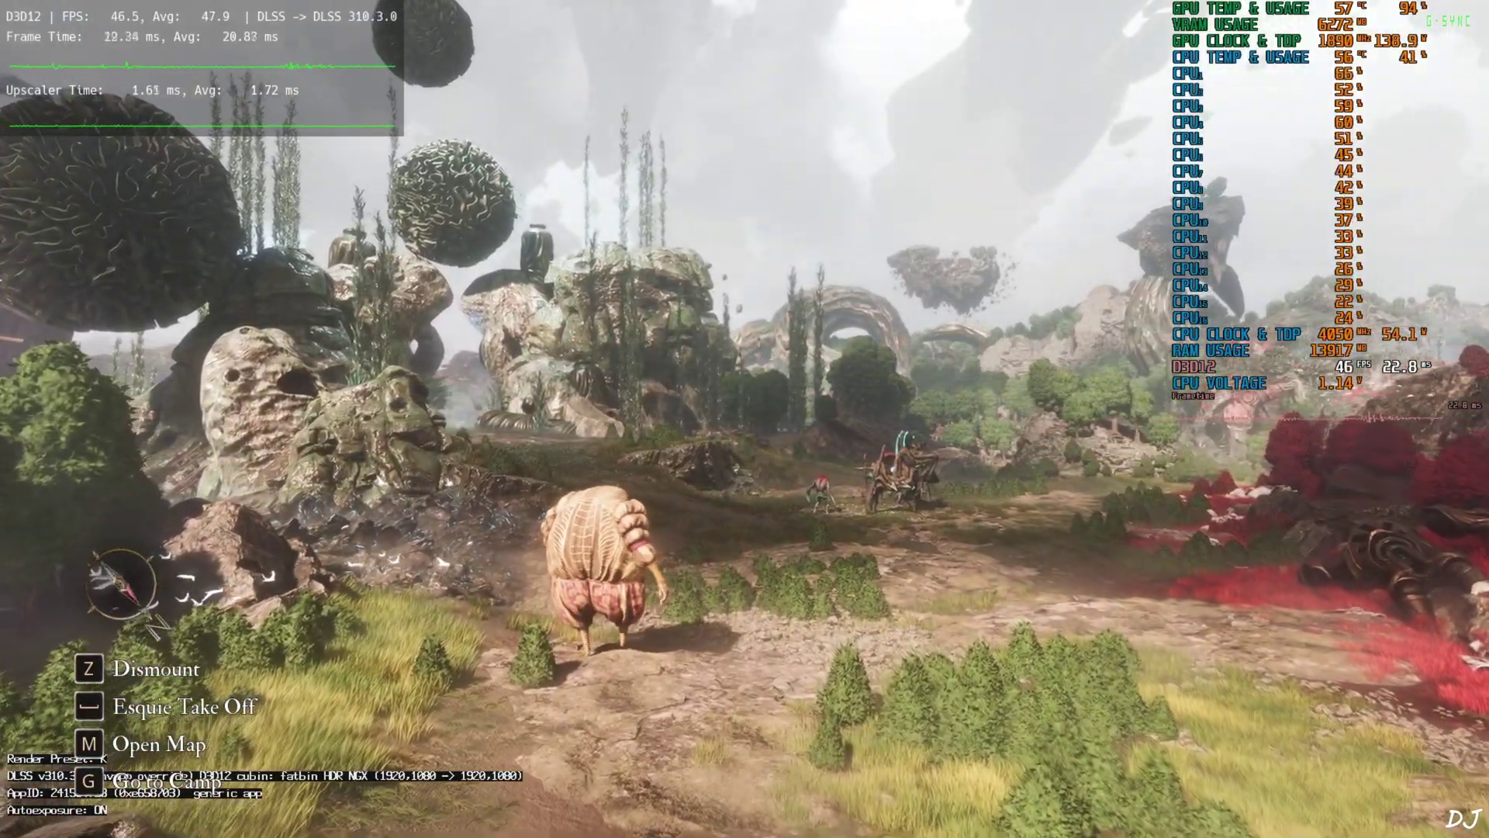
pyautogui.press('w')
pyautogui.press('space')
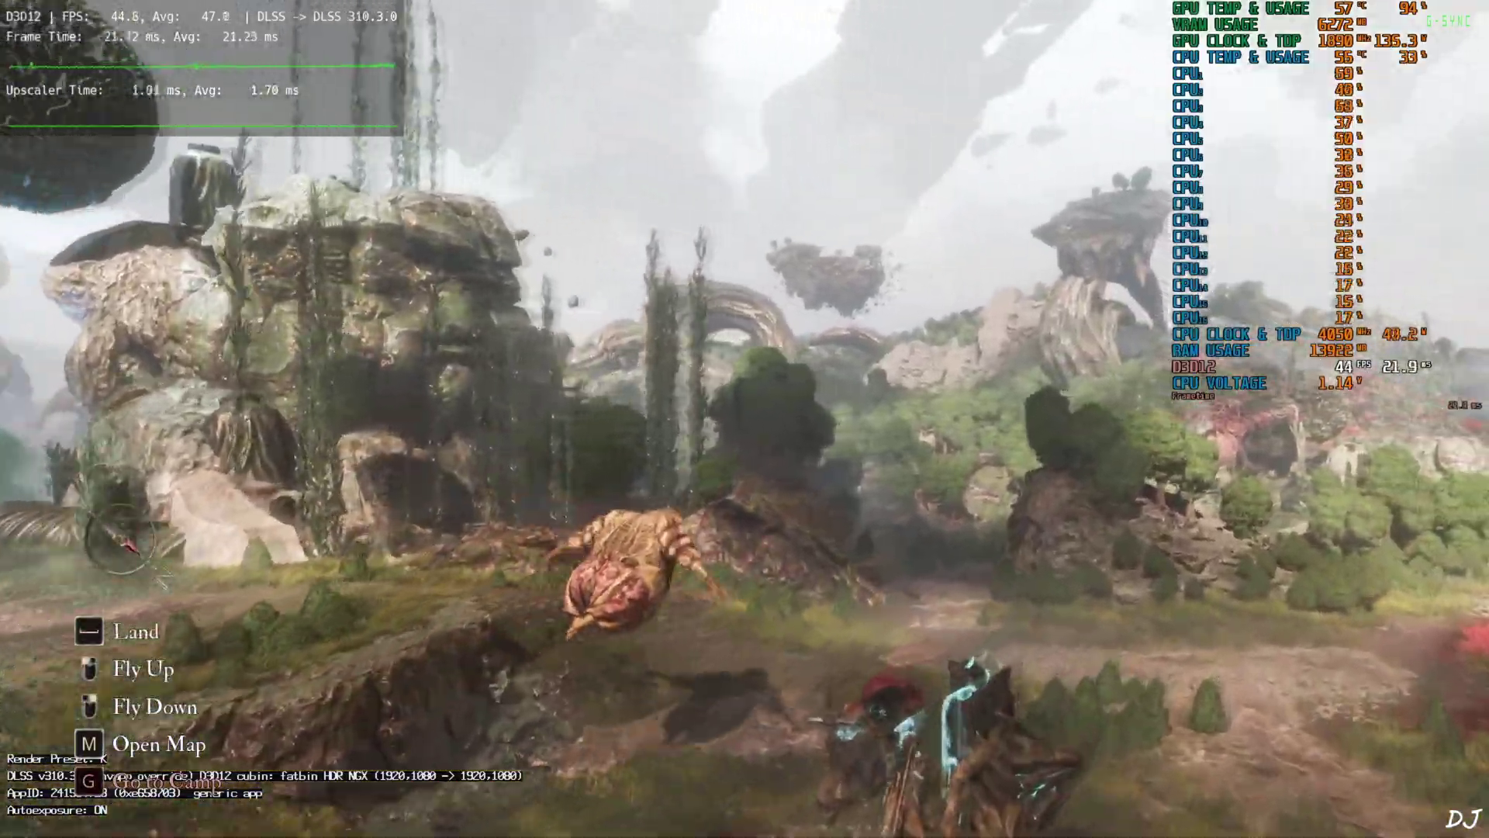
pyautogui.press('w')
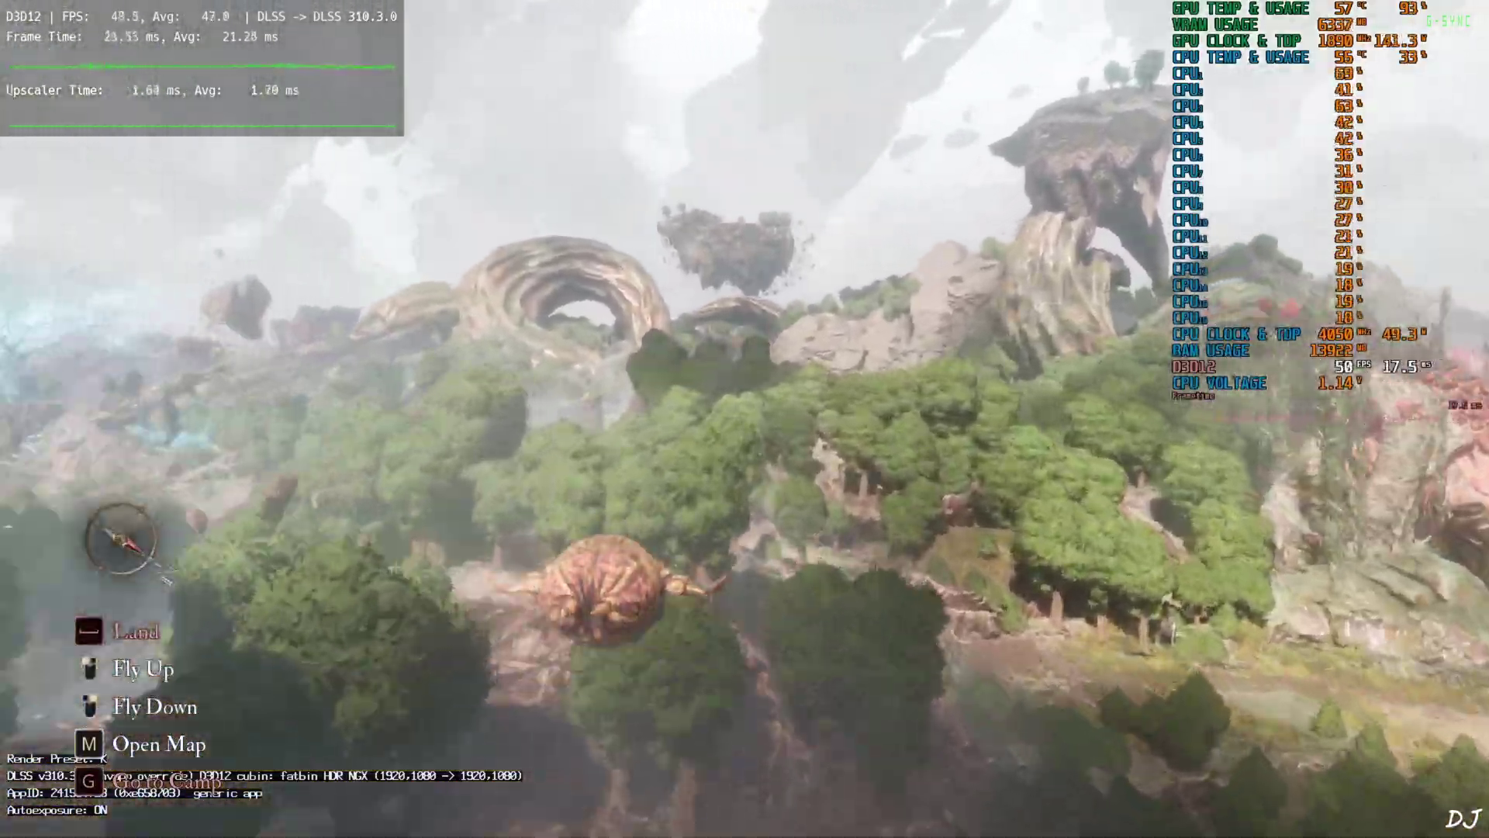
pyautogui.press('w')
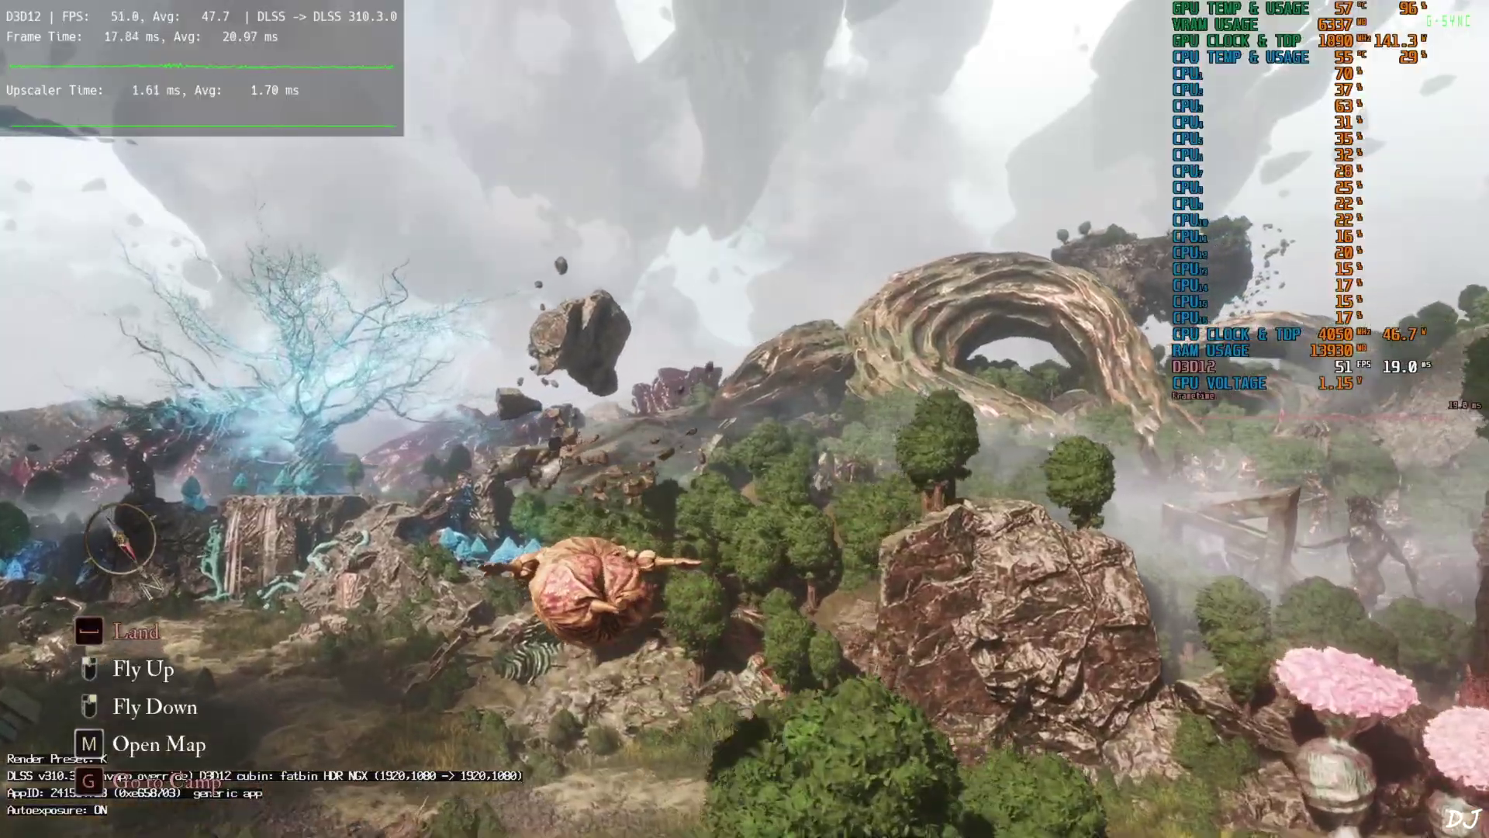
pyautogui.press('w')
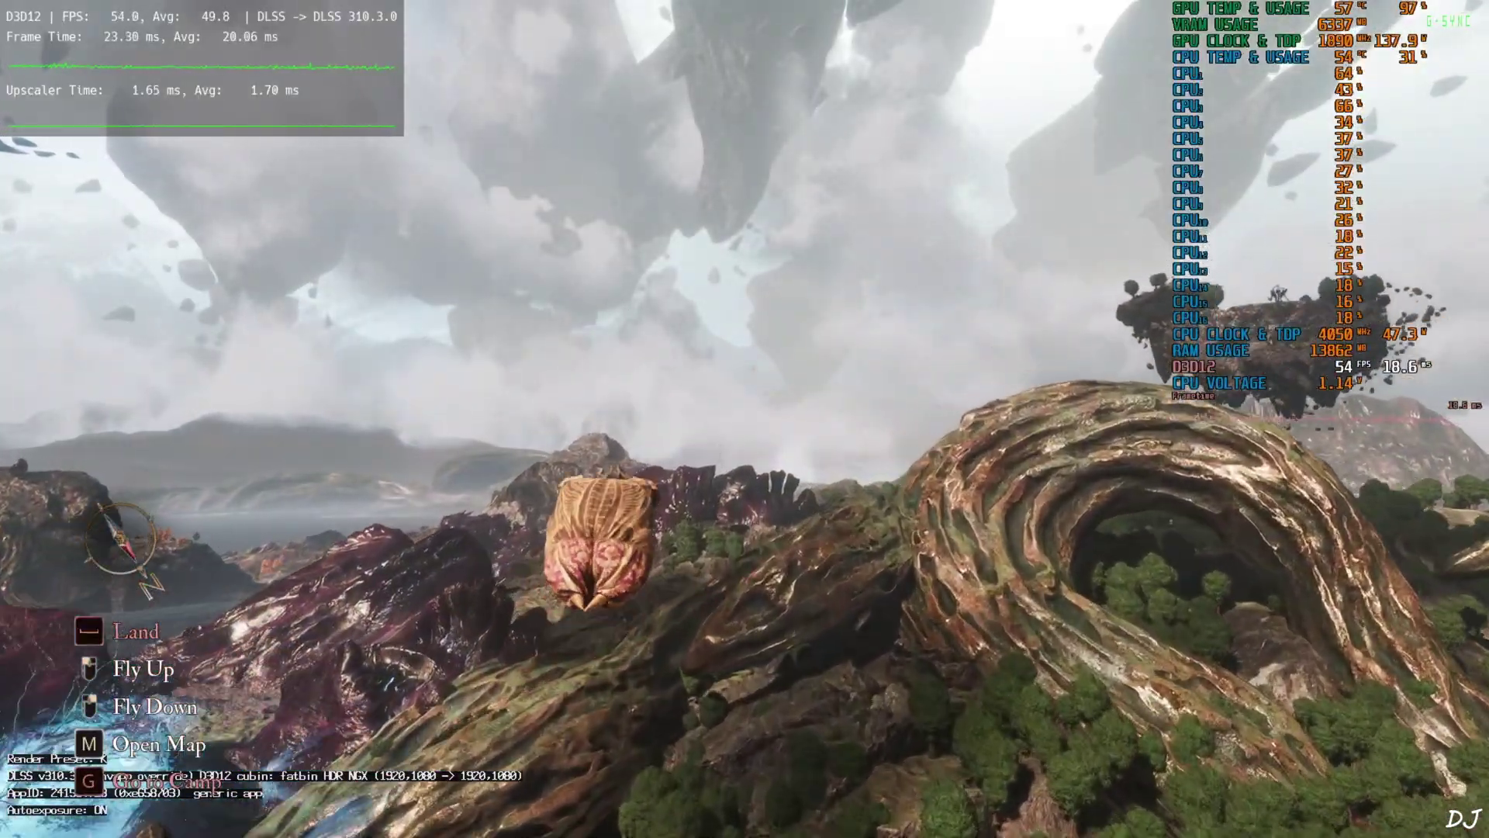
pyautogui.press('w')
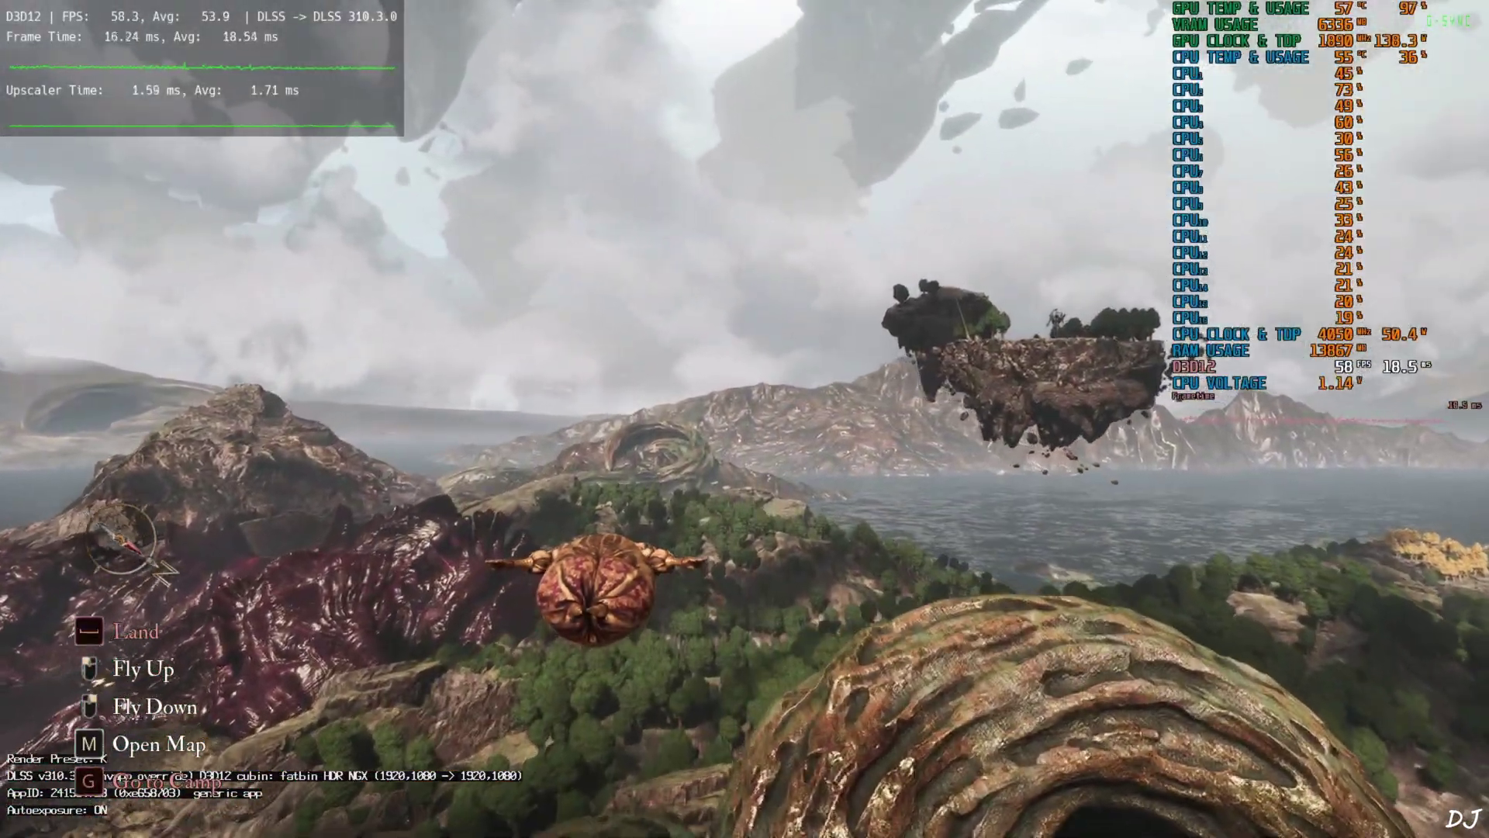
# - Check the zoomed-out Continent map, then close it and keep flying
pyautogui.press('Escape')
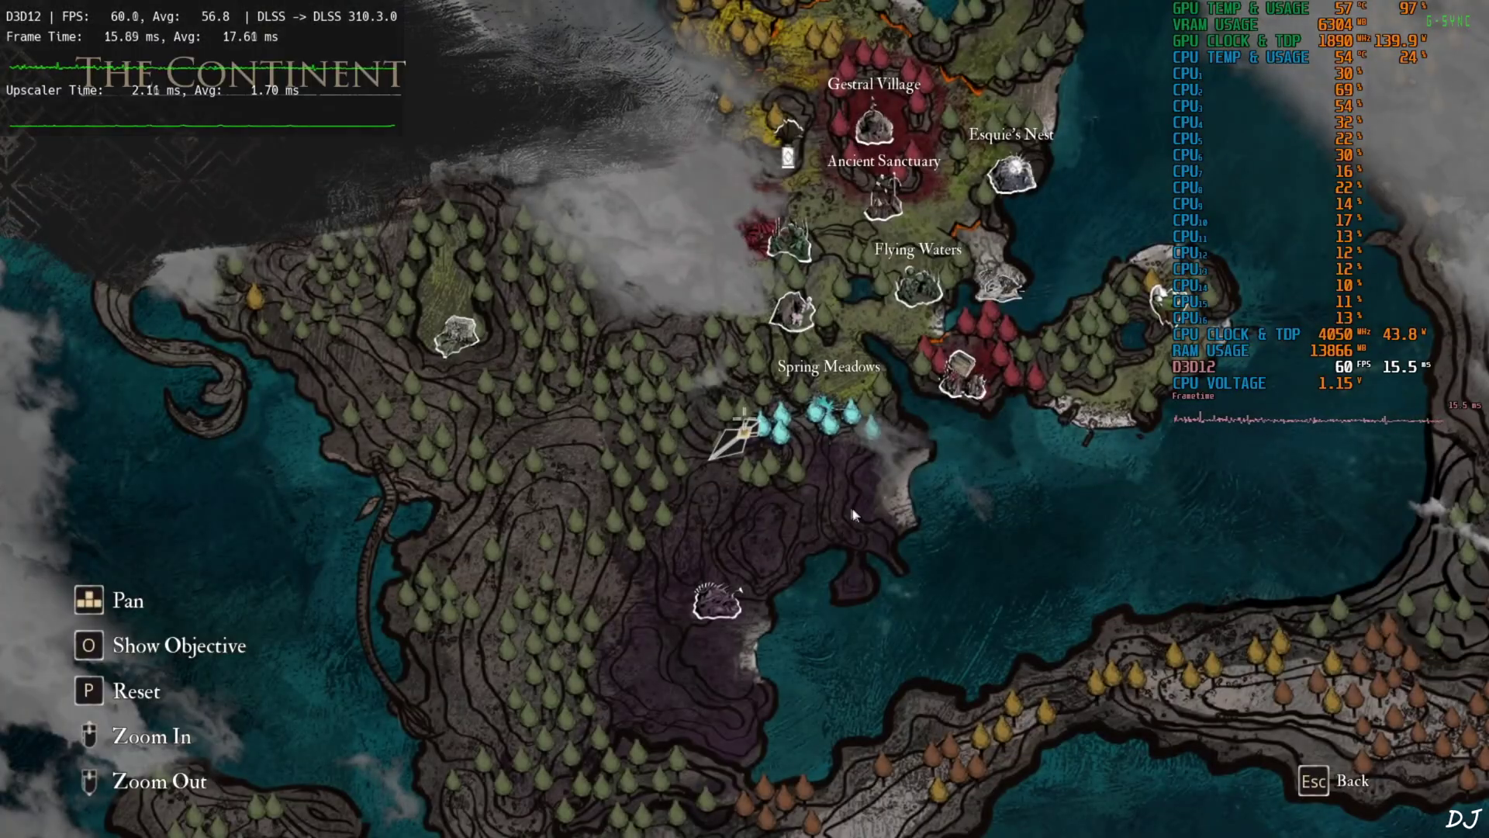
pyautogui.scroll(-3, 732, 545)
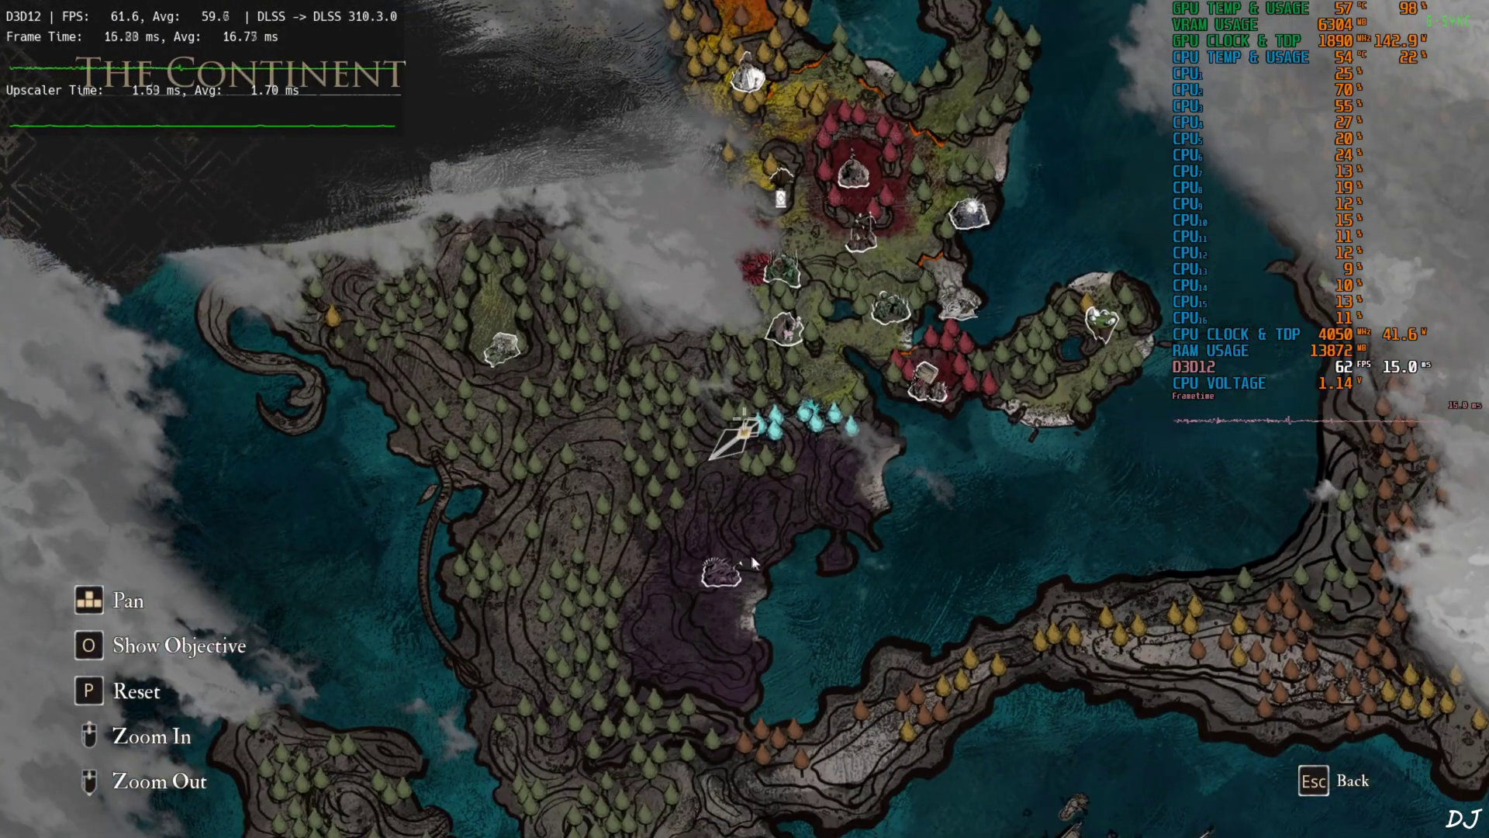
pyautogui.scroll(-2, 753, 563)
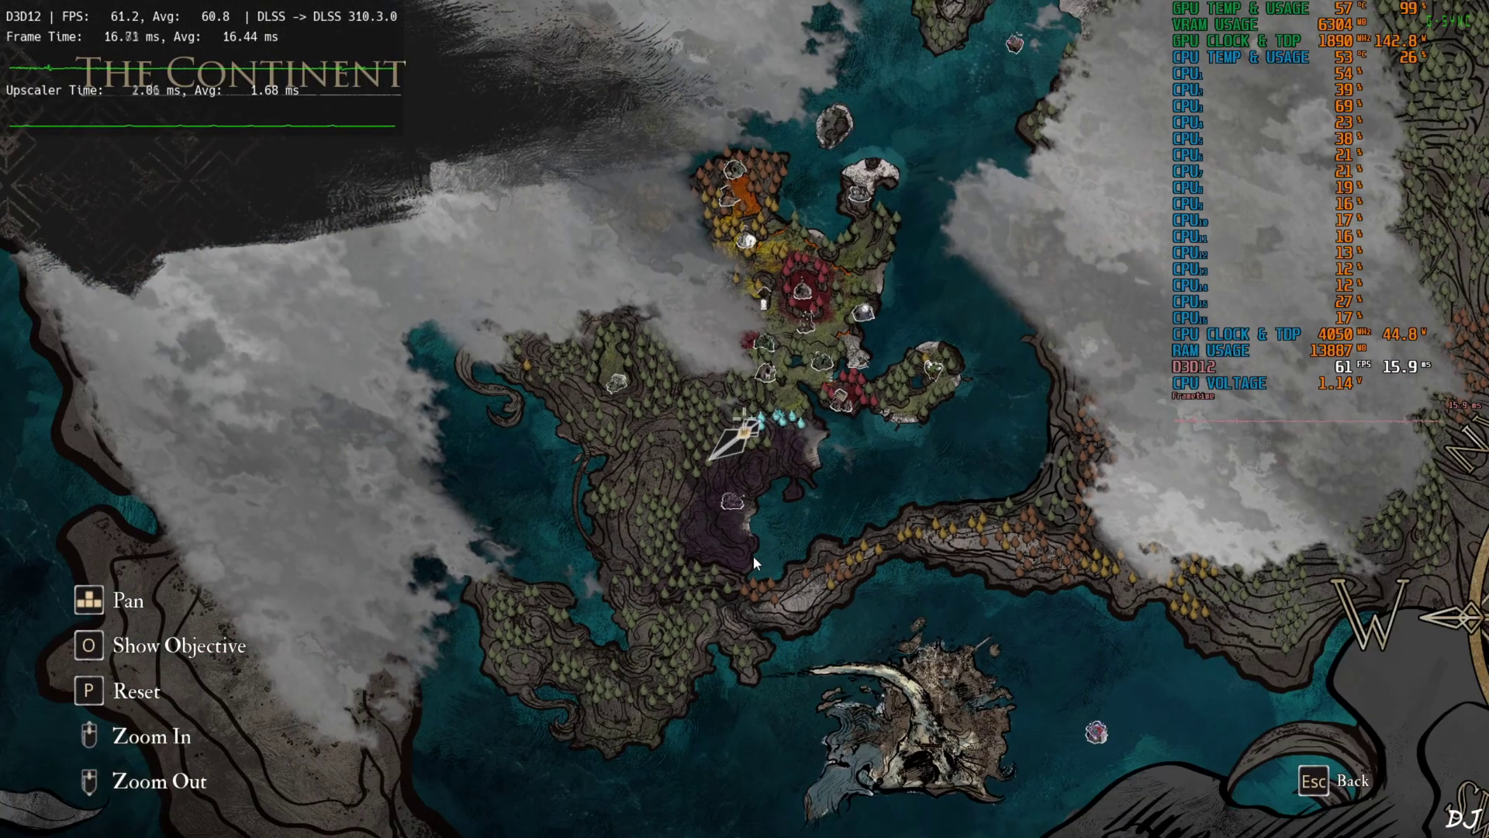
pyautogui.press('Escape')
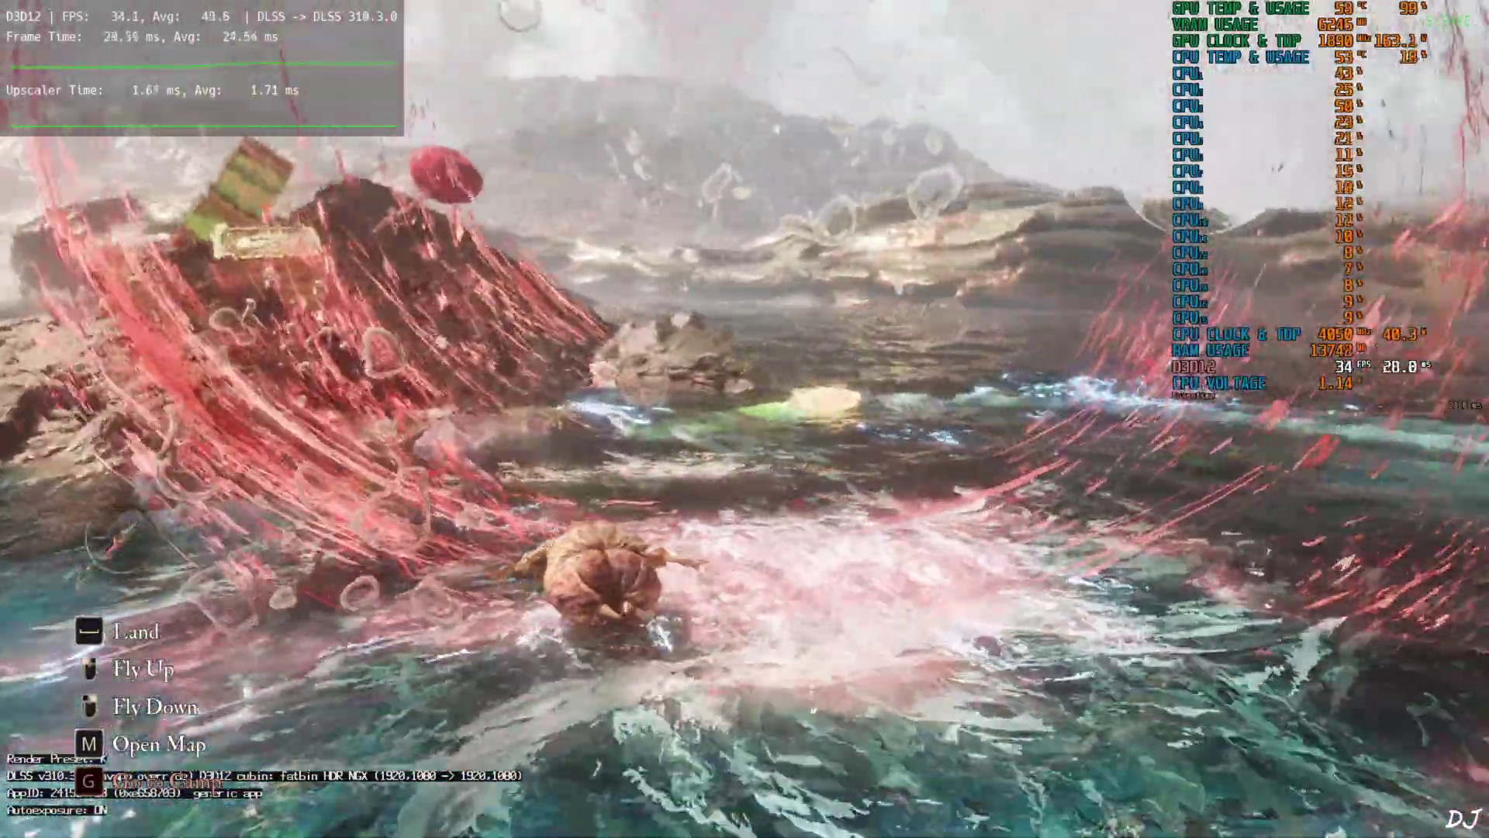
# - Enter Verso's Drafts and talk through the conversation with the two Half-baked Gestrals
pyautogui.press('e')
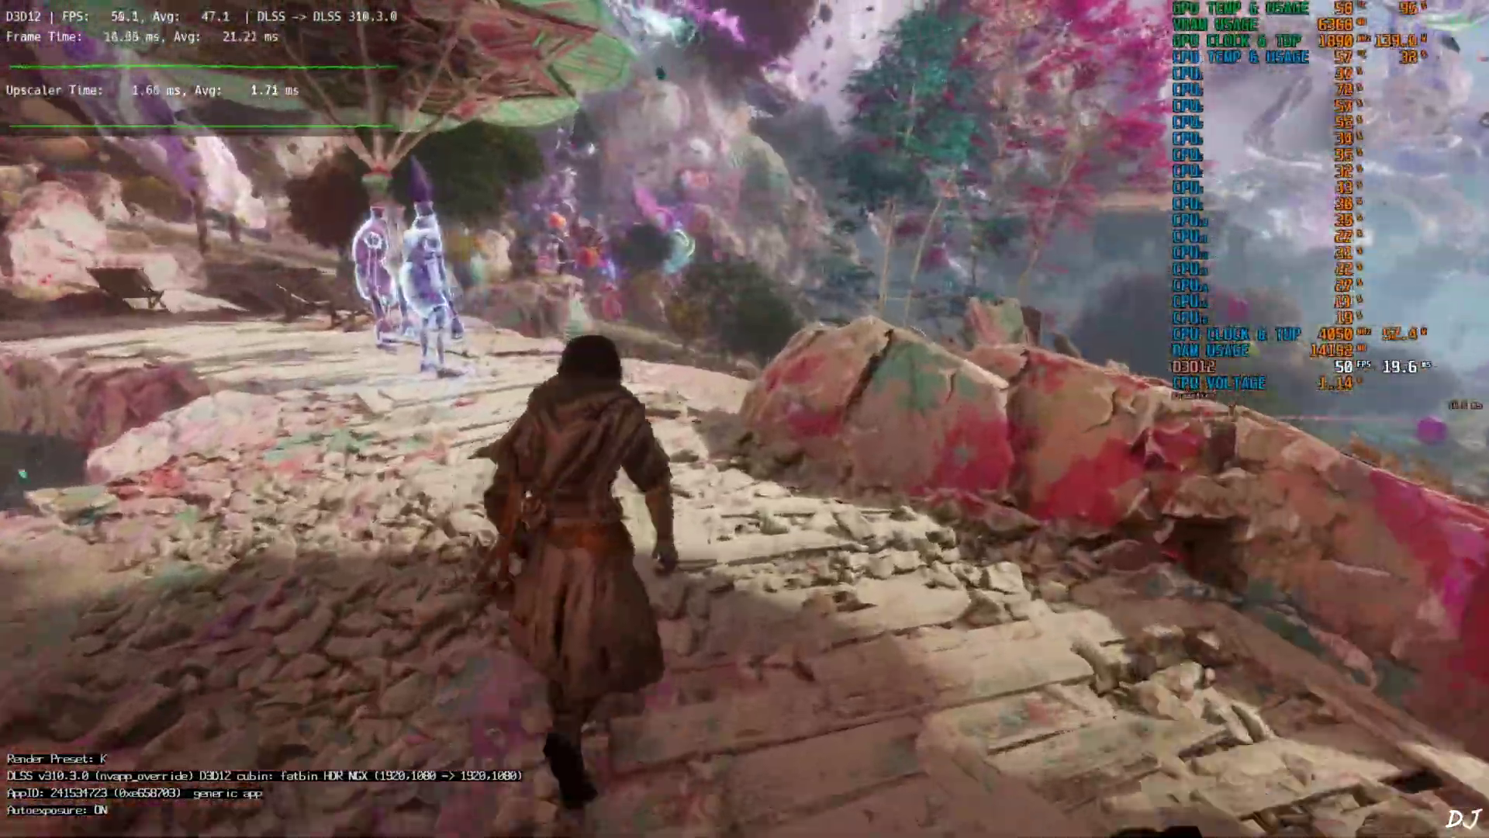
pyautogui.press('e')
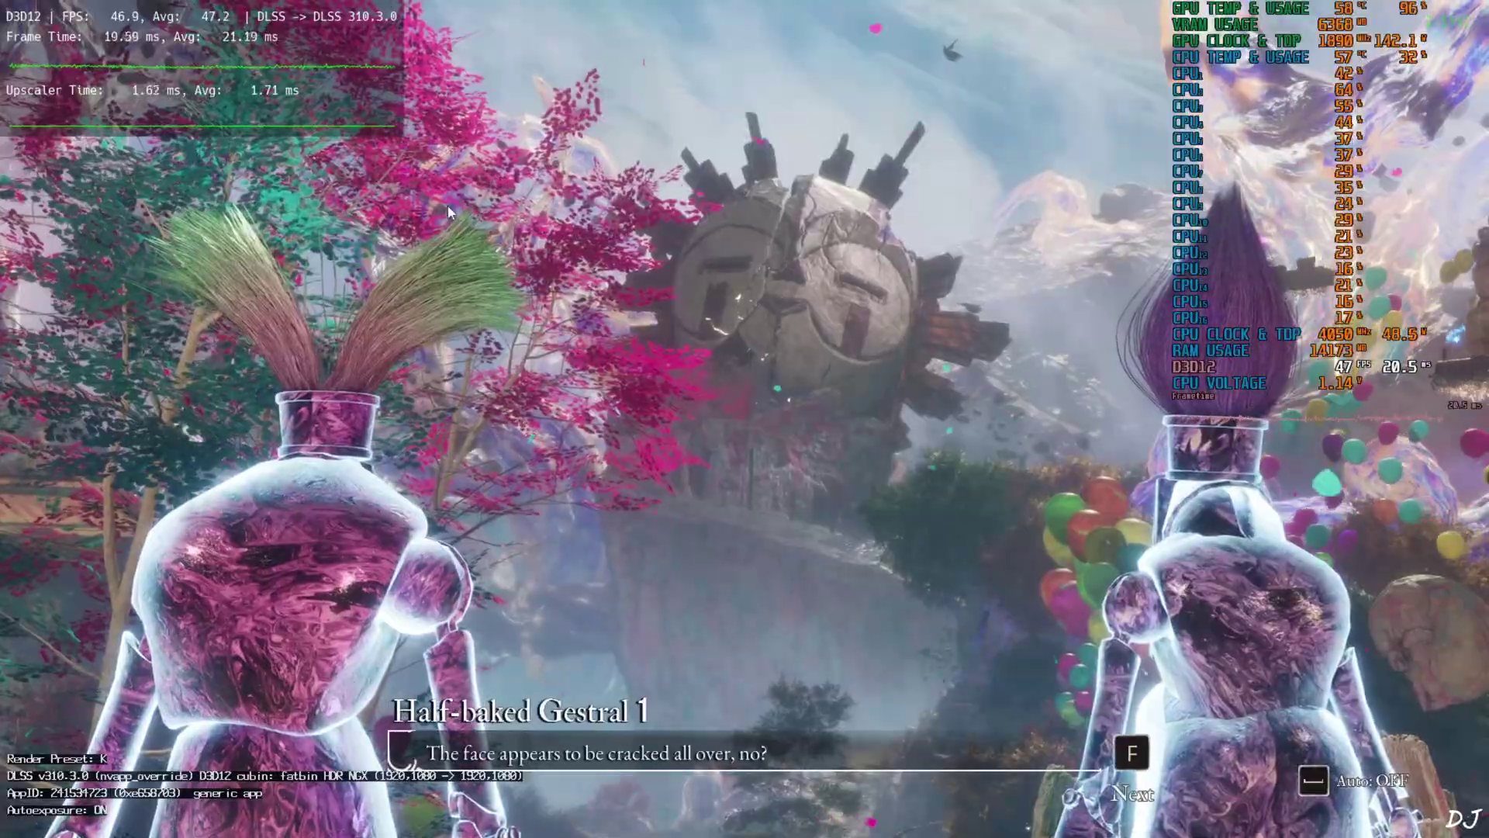
pyautogui.press('f')
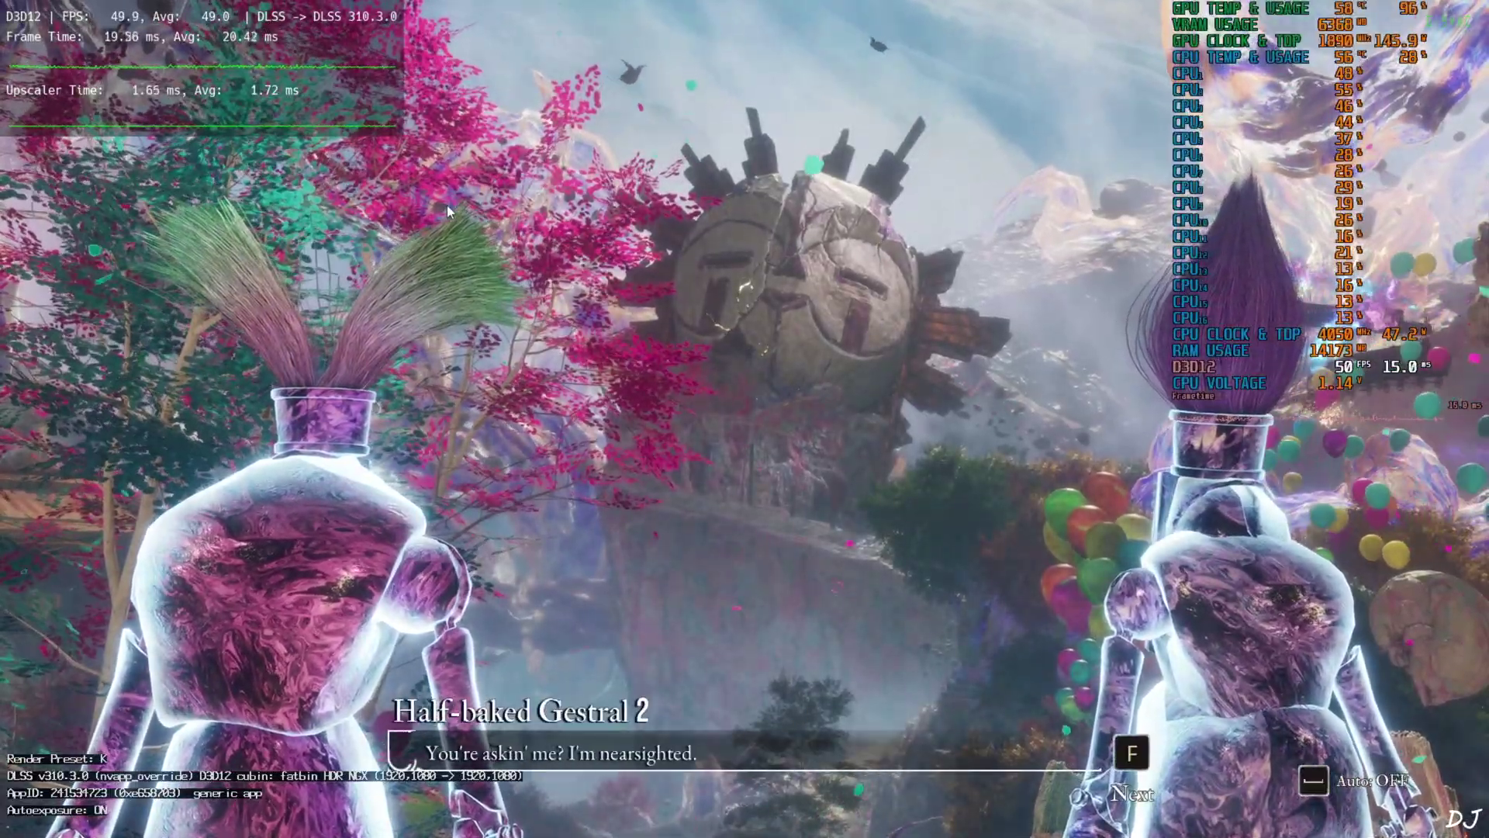
pyautogui.press('f')
pyautogui.press('f')
pyautogui.press('f')
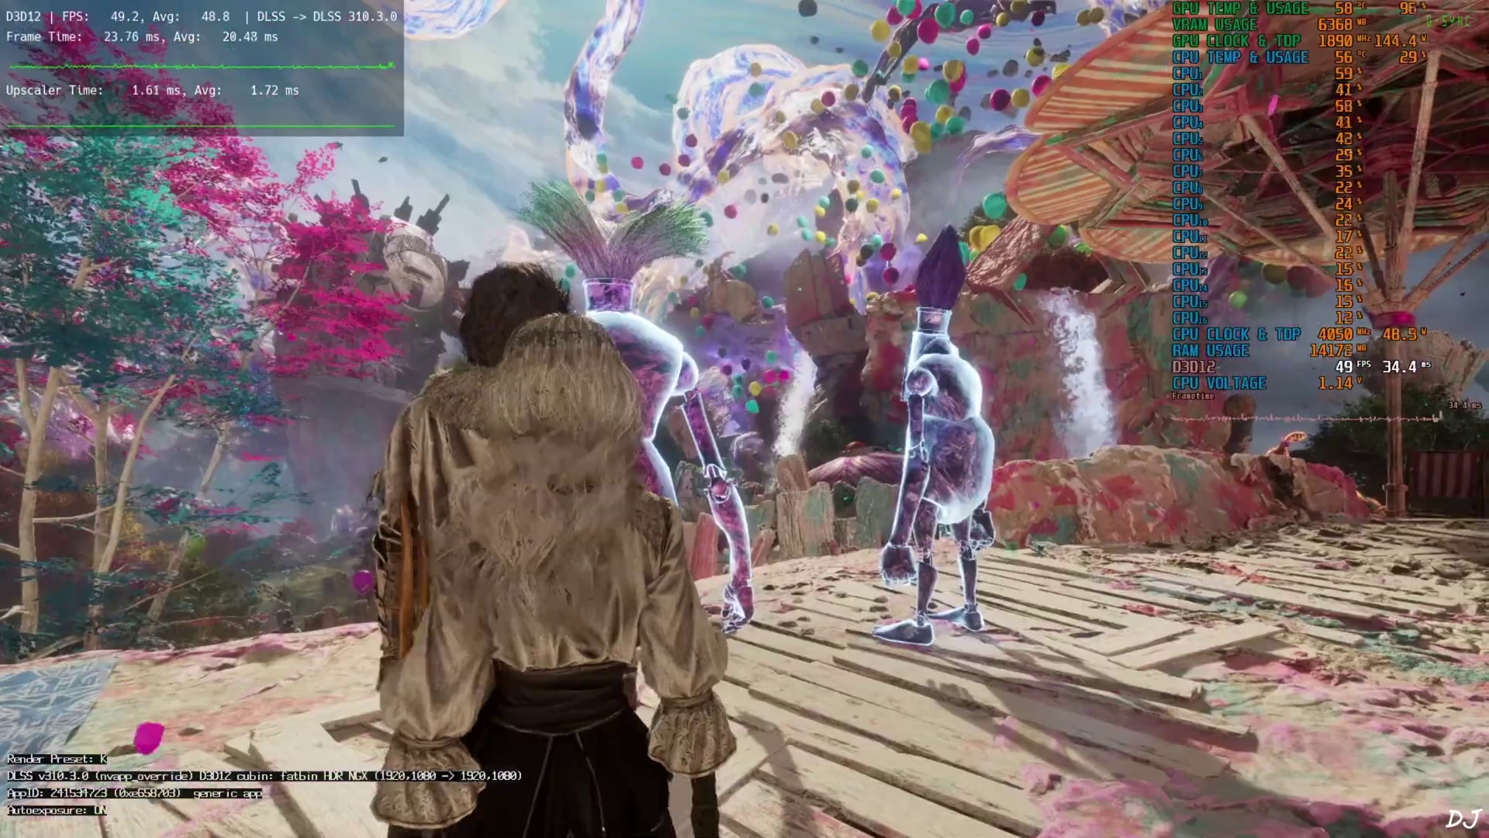
# - Run onward down the grassy slope and bring up the OptiScaler settings
pyautogui.press('w')
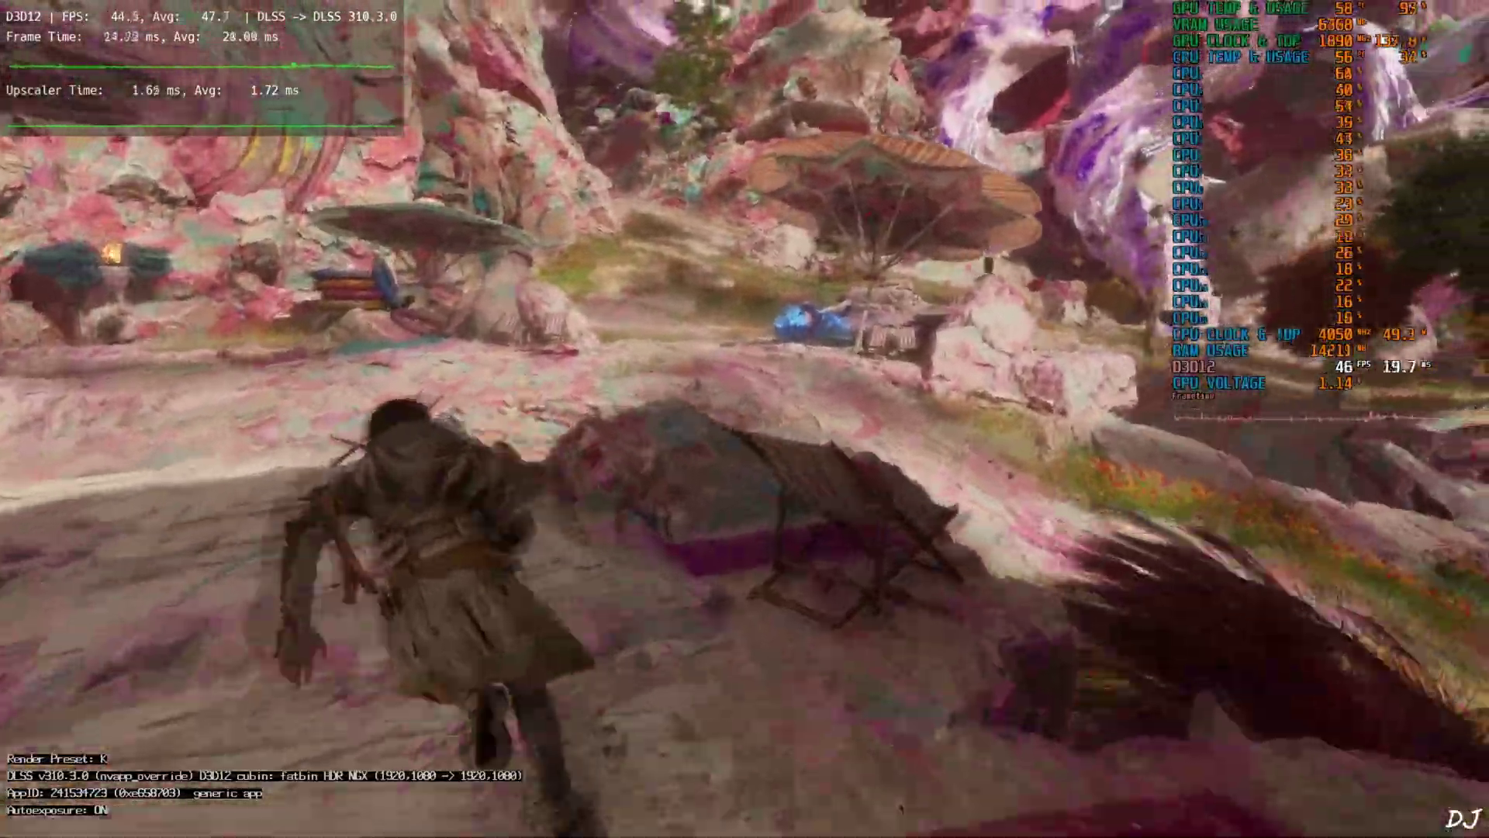
pyautogui.press('w')
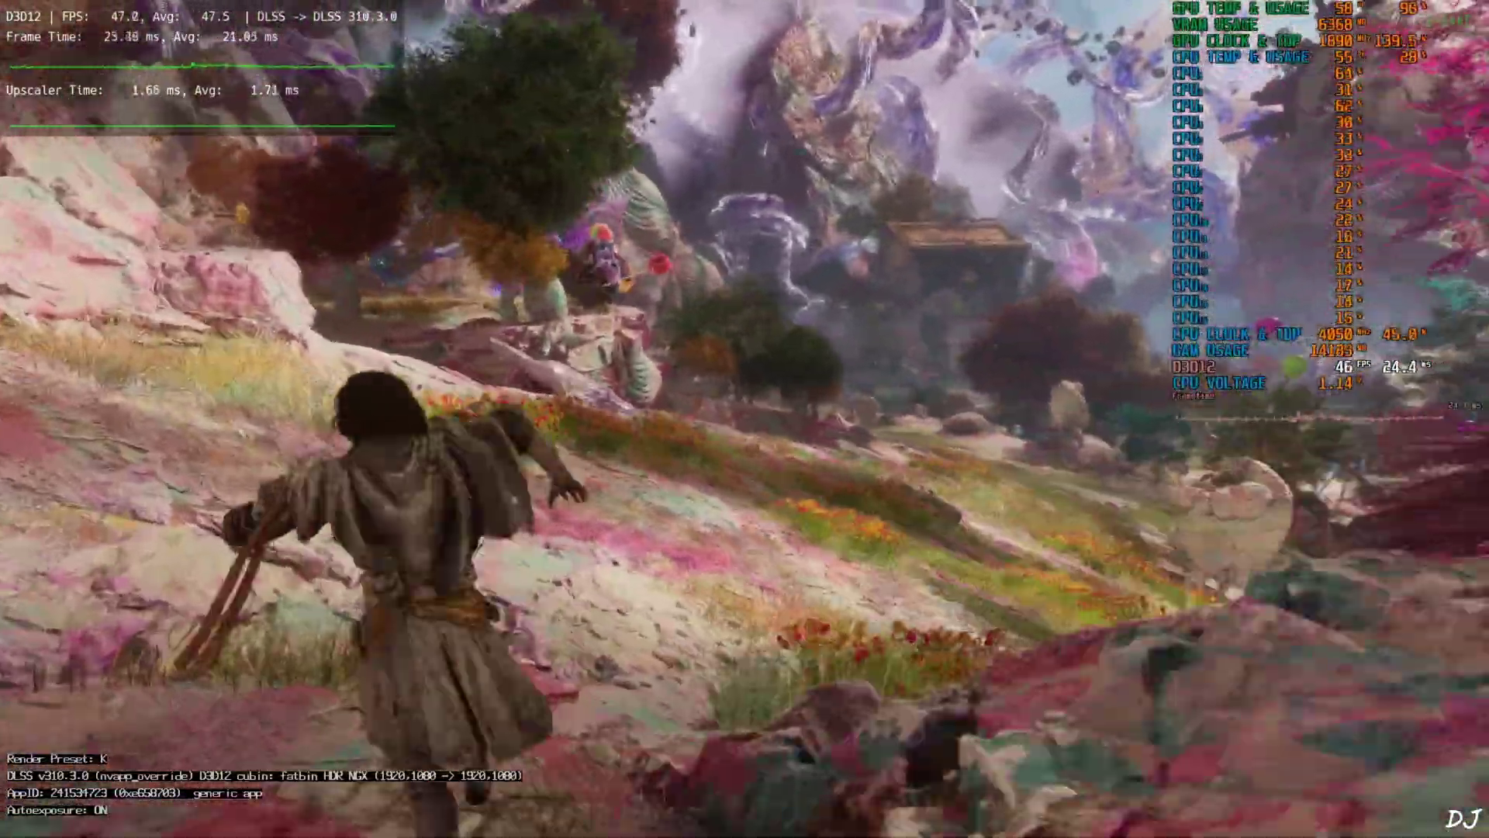
pyautogui.press('w')
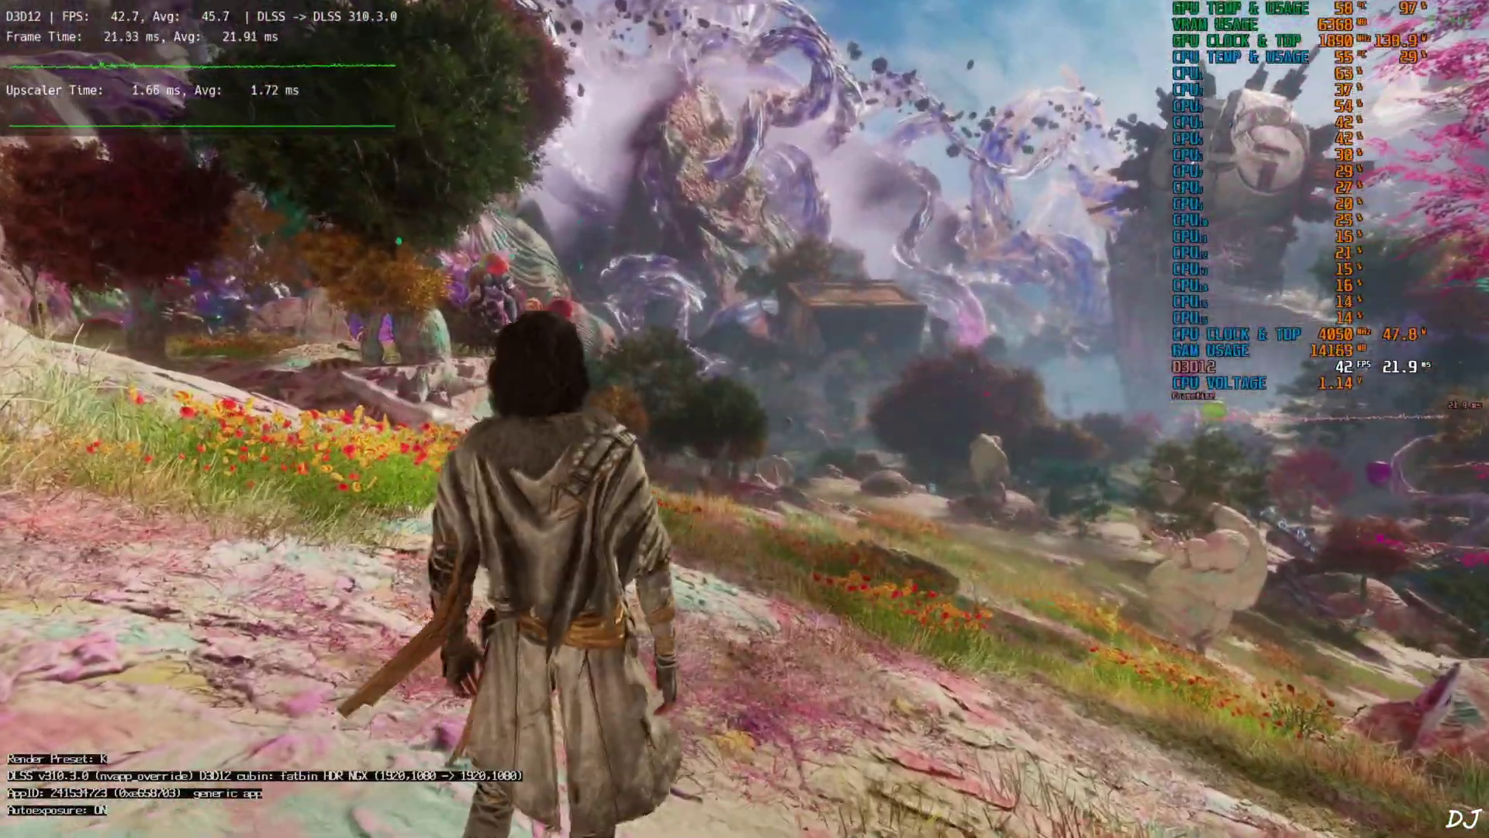
pyautogui.press('Insert')
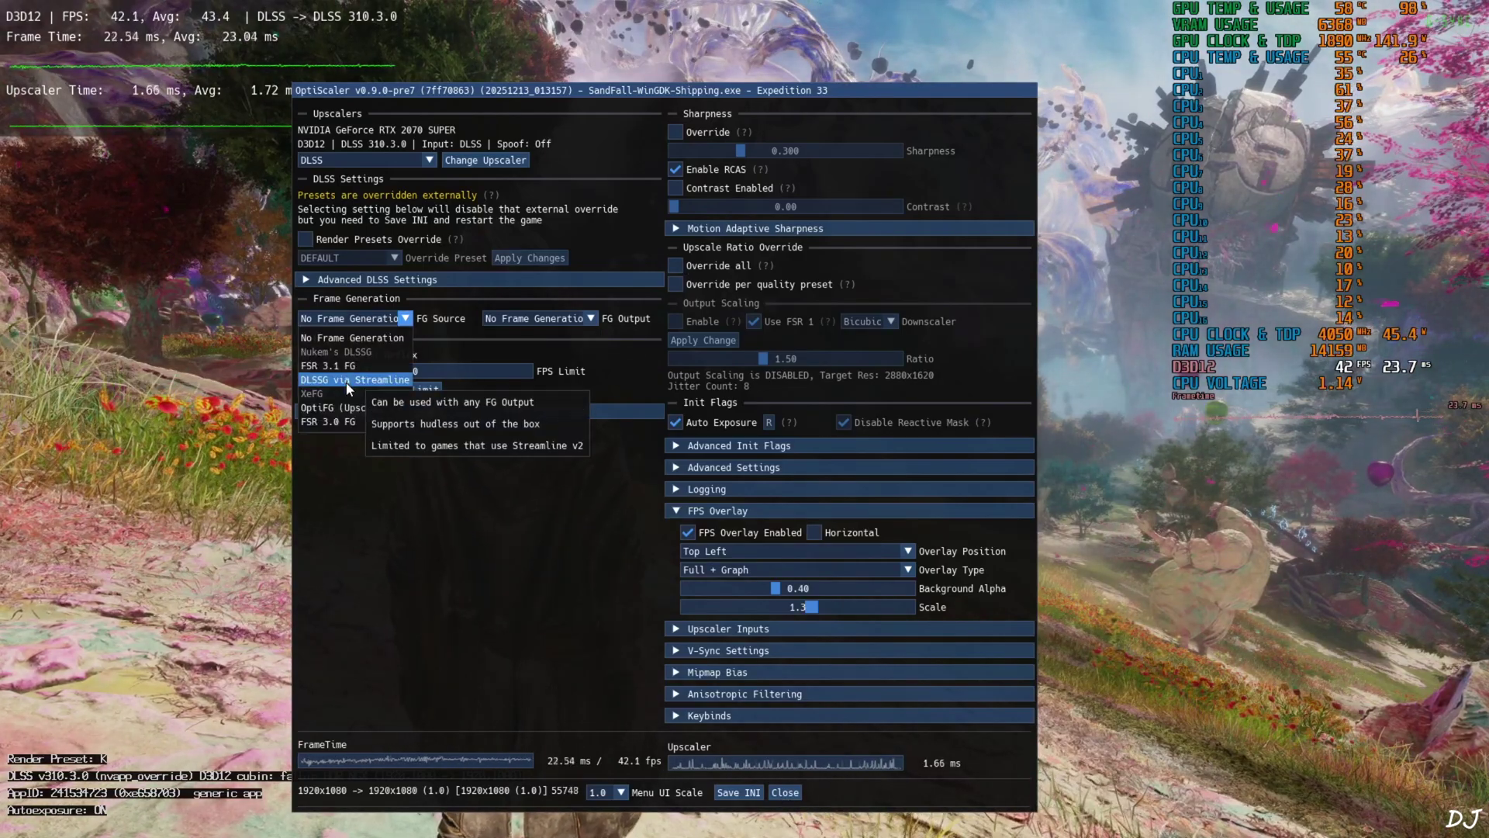
# - Set the FG source to DLSSG via Streamline with XeFG output, then close OptiScaler
pyautogui.click(347, 383)
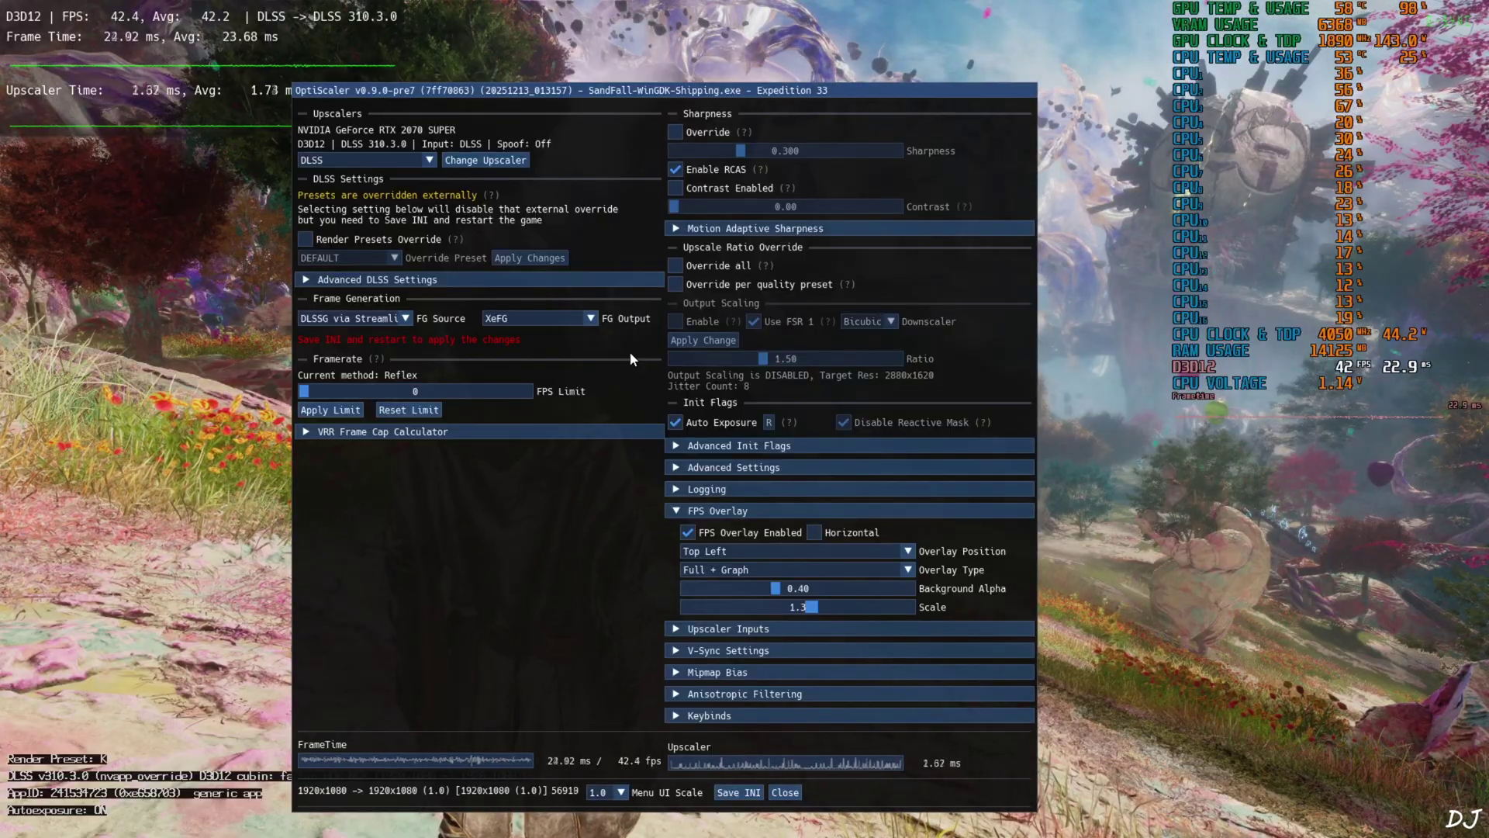
pyautogui.click(785, 792)
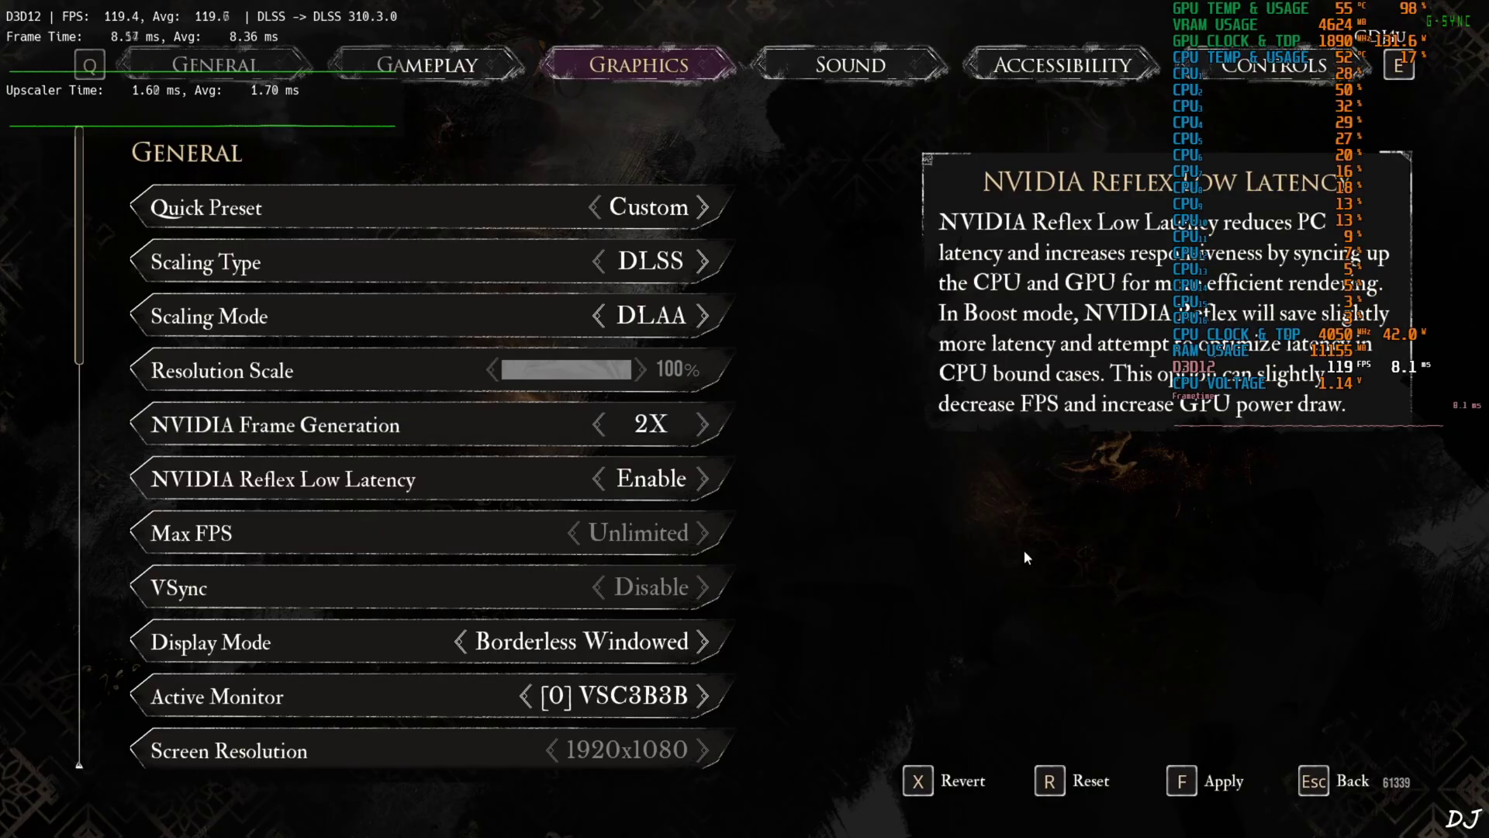
# - Apply the graphics settings with NVIDIA Frame Generation at 2X, resume play, and show the OptiScaler overlay
pyautogui.press('Escape')
pyautogui.press('Return')
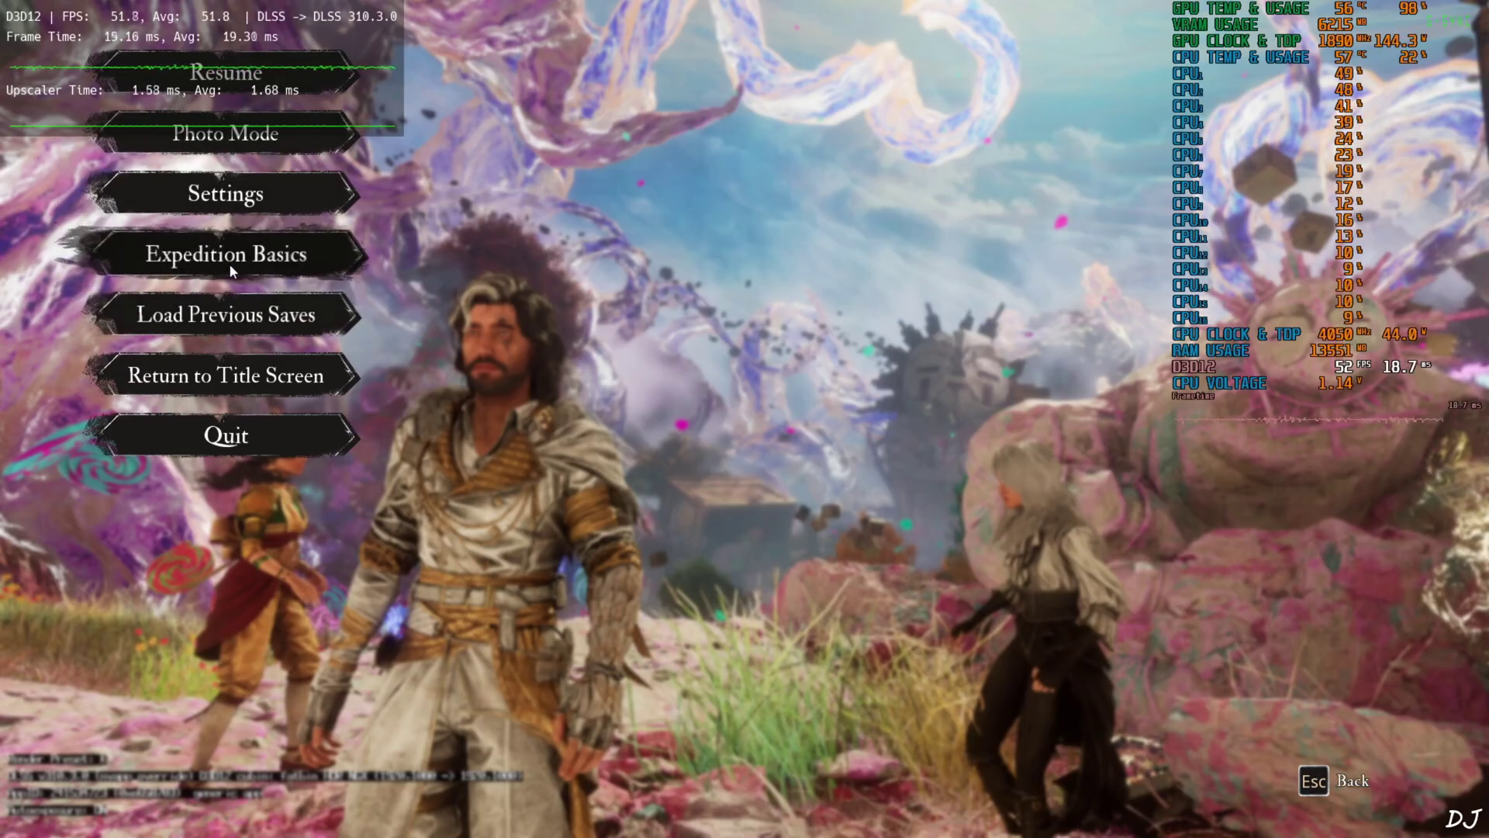
pyautogui.press('Escape')
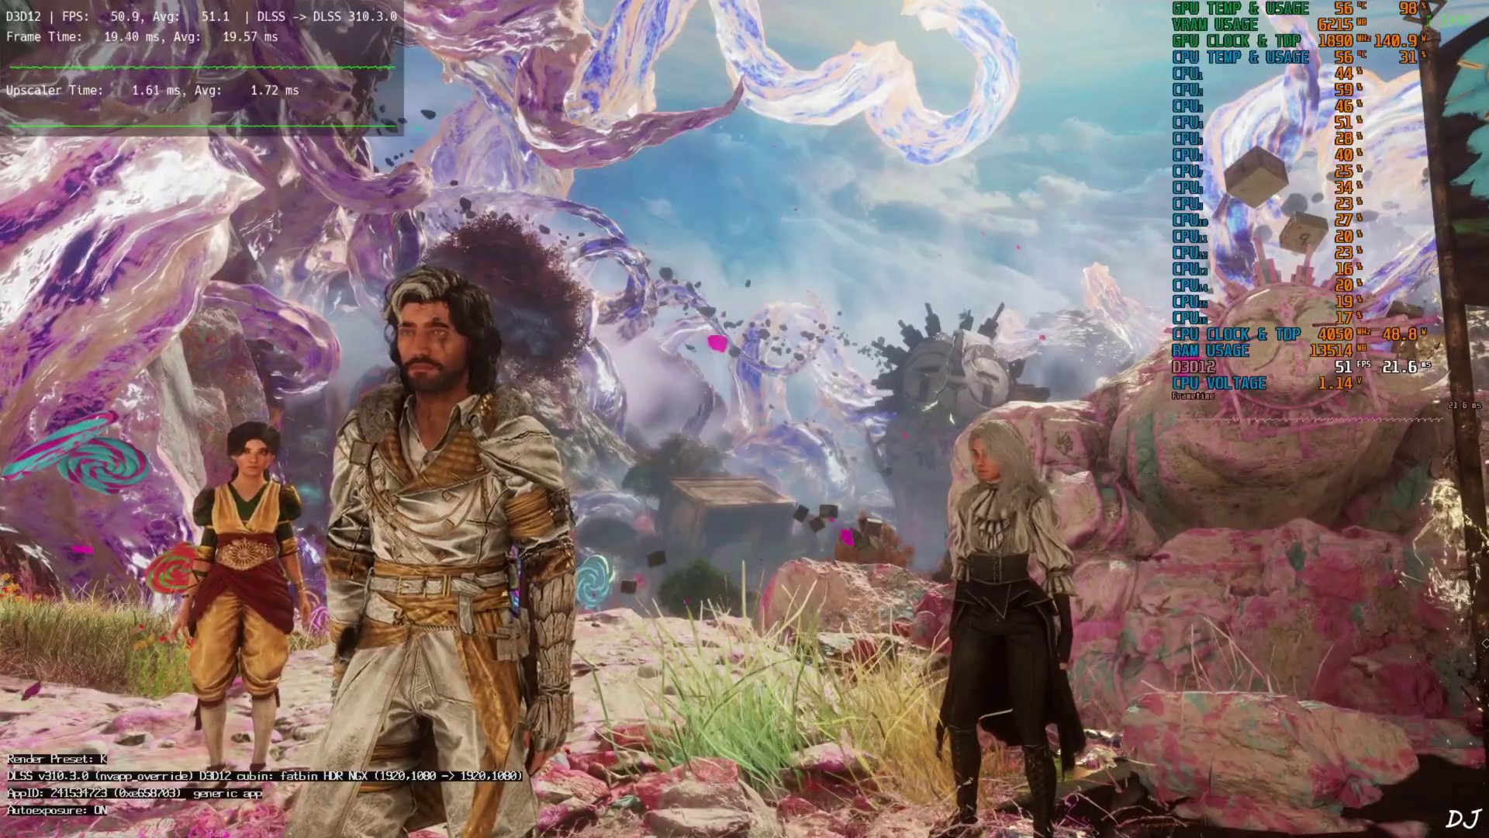
pyautogui.press('Insert')
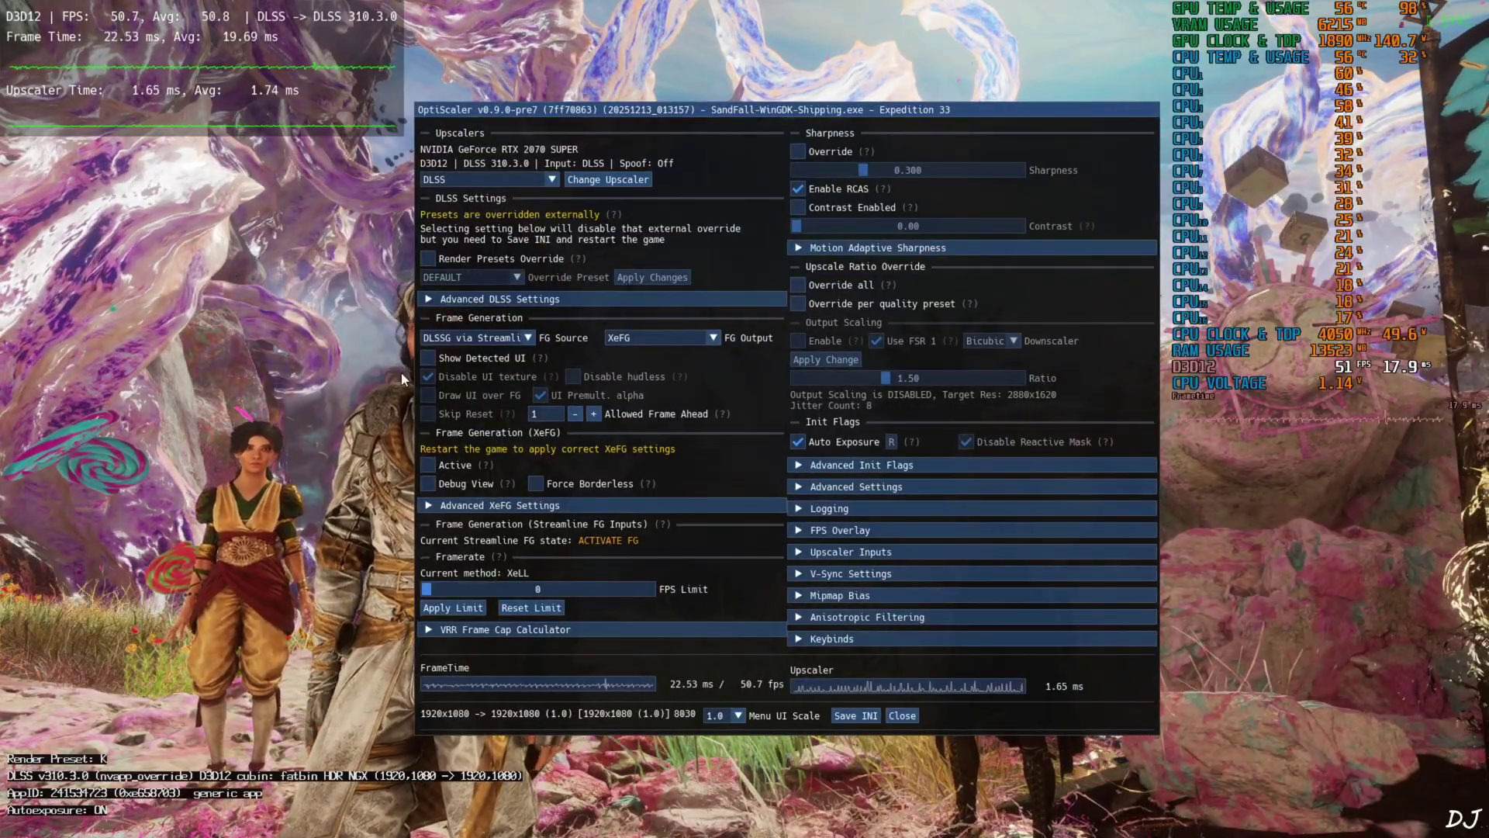
# - Activate XeFG frame generation with its debug view enabled, then close the OptiScaler settings
pyautogui.click(465, 467)
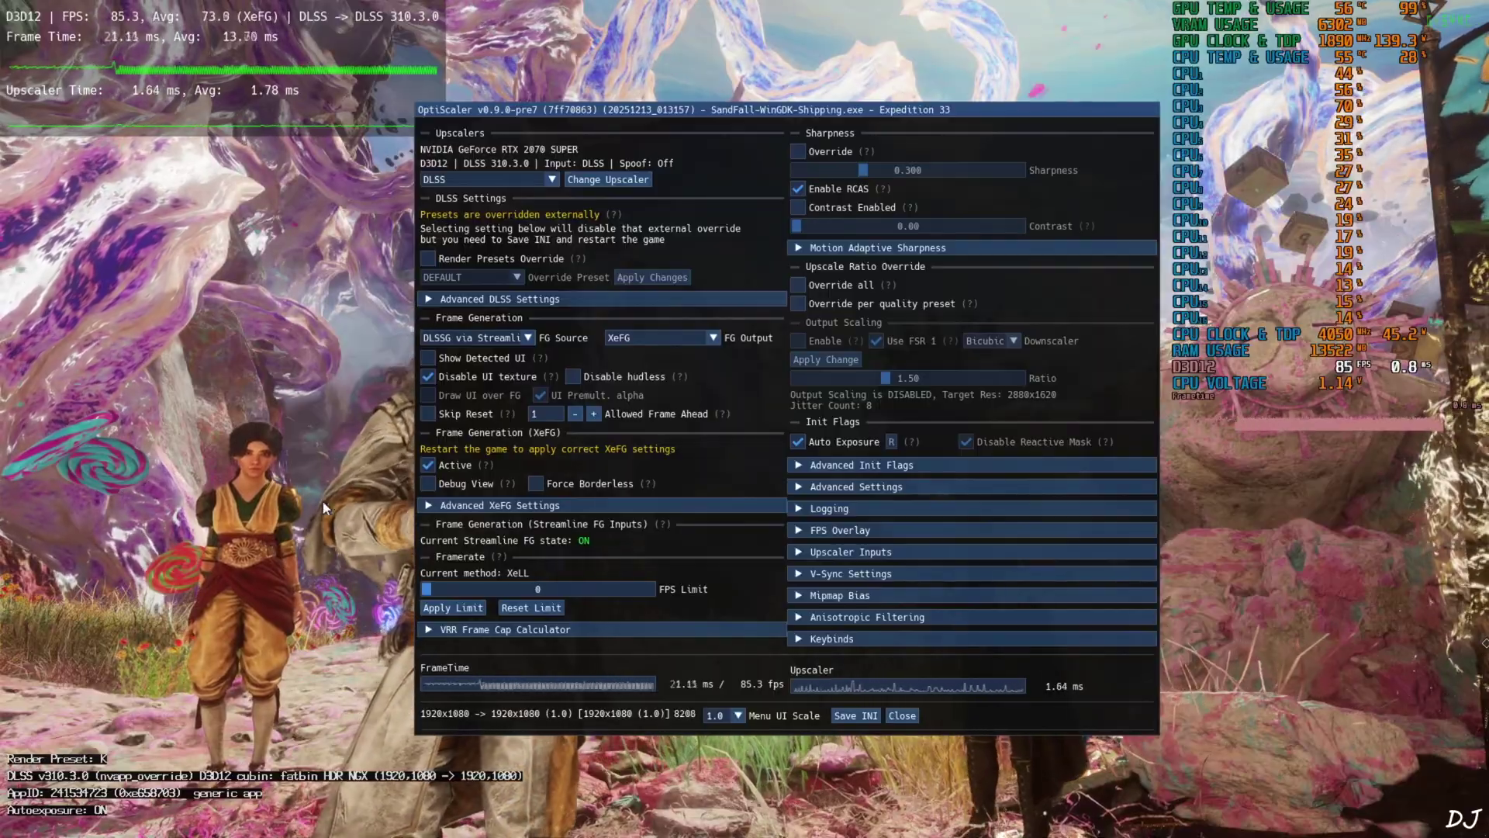
pyautogui.moveTo(267, 76)
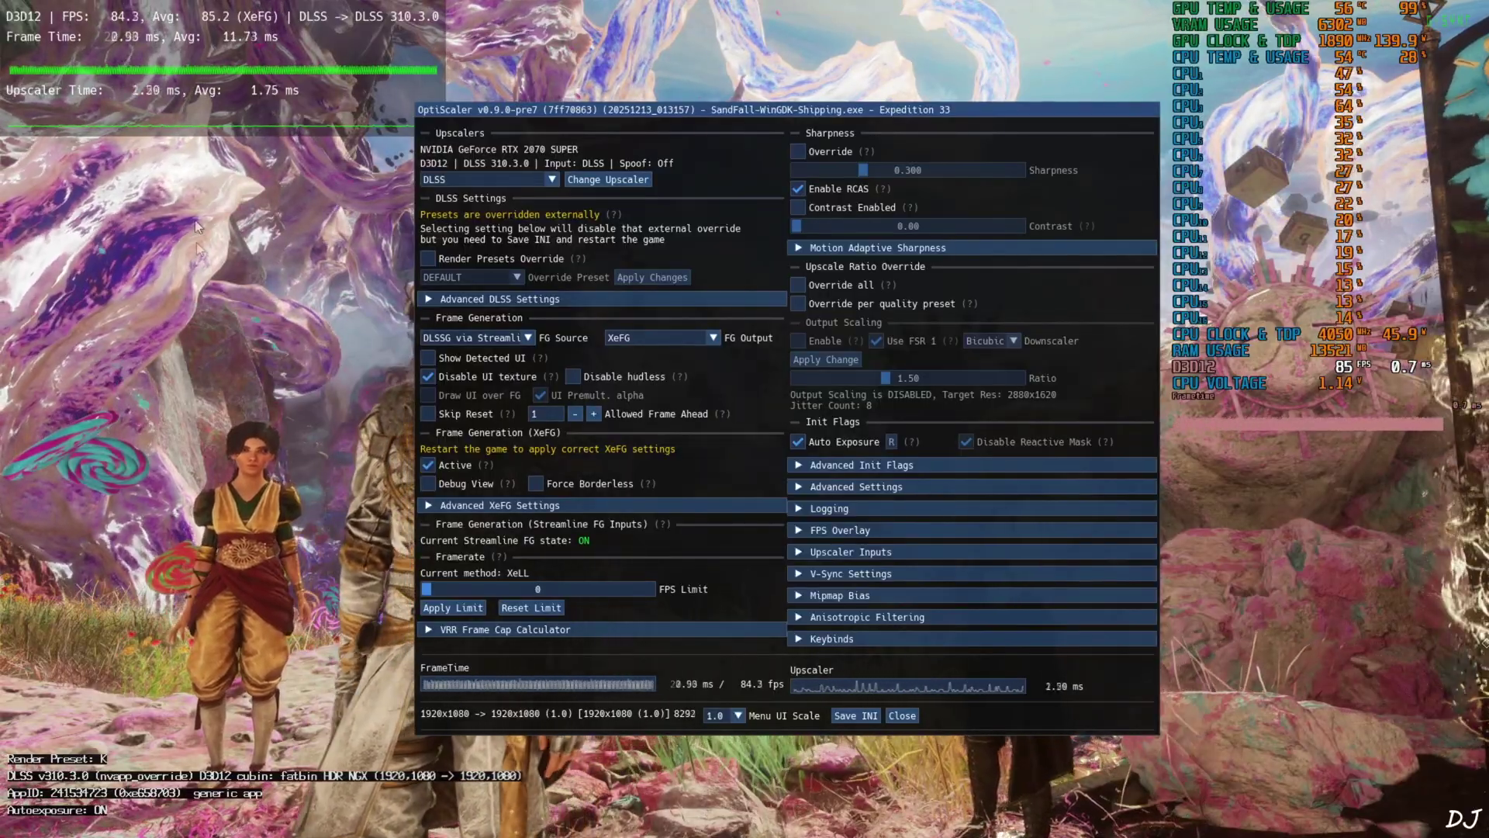
pyautogui.click(431, 482)
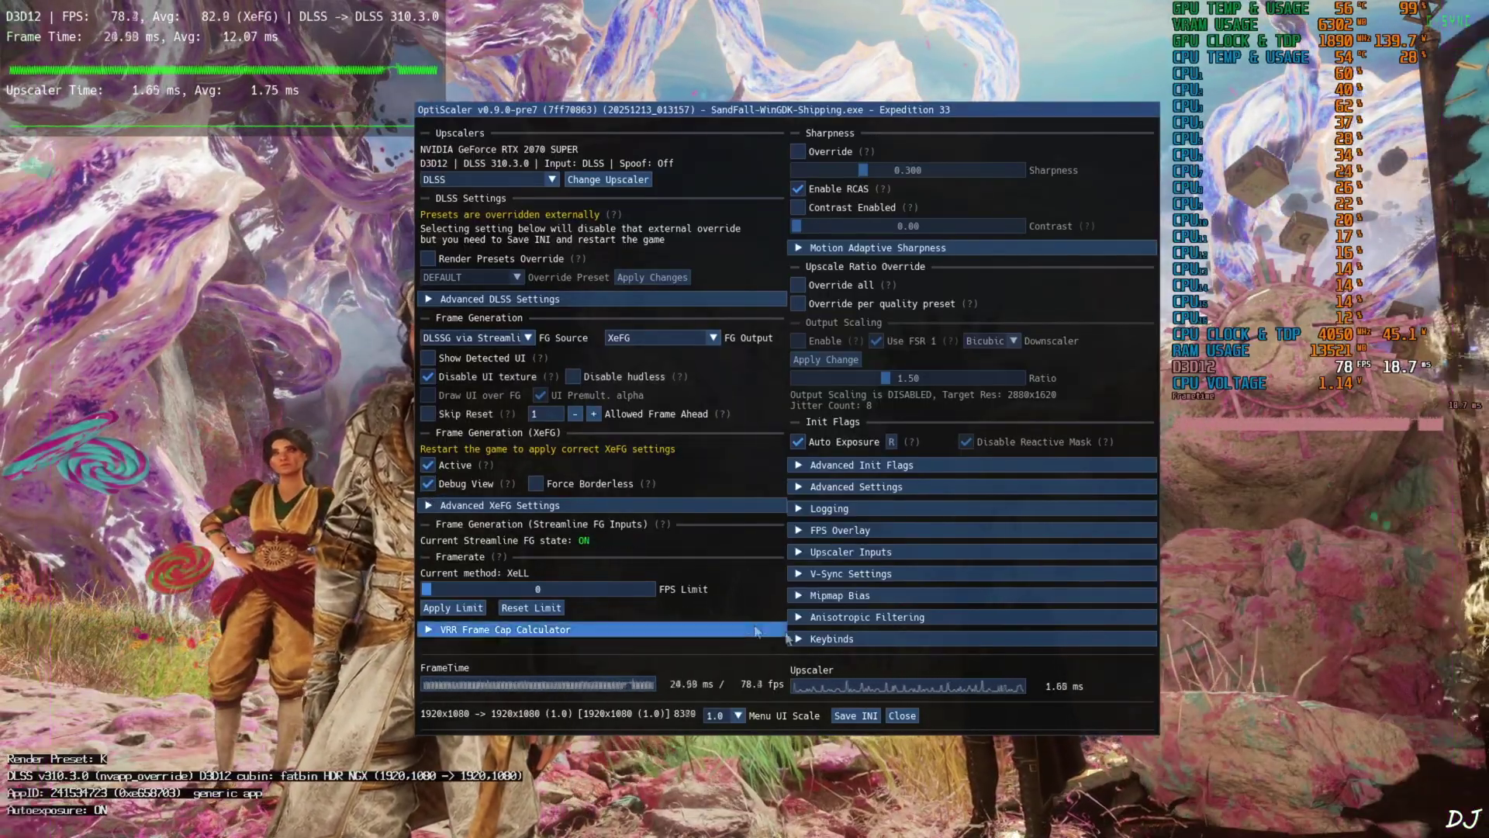
pyautogui.click(902, 715)
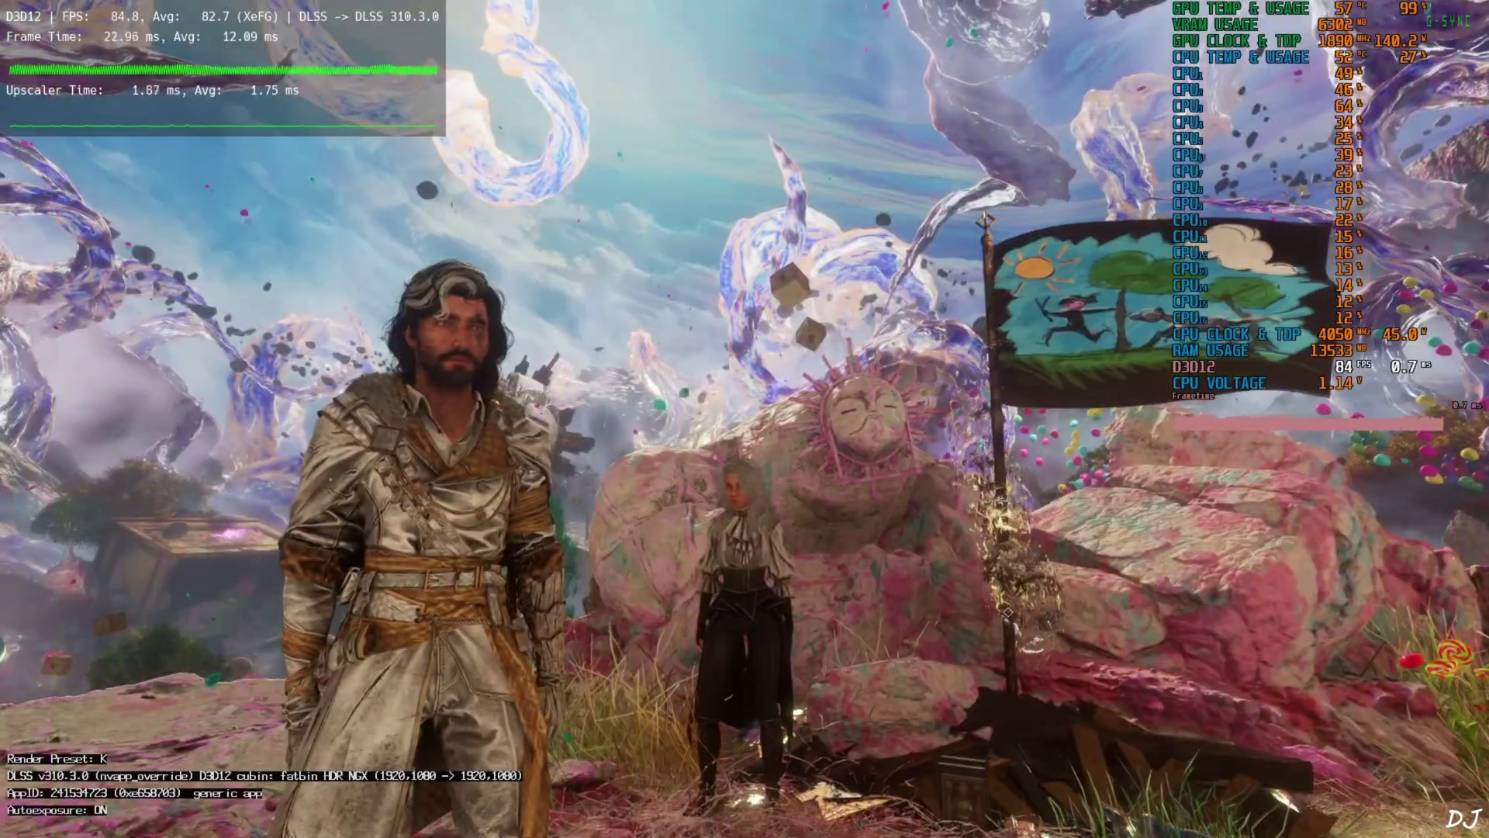
# - Reopen OptiScaler, turn the XeFG debug view off, and close the settings
pyautogui.press('Insert')
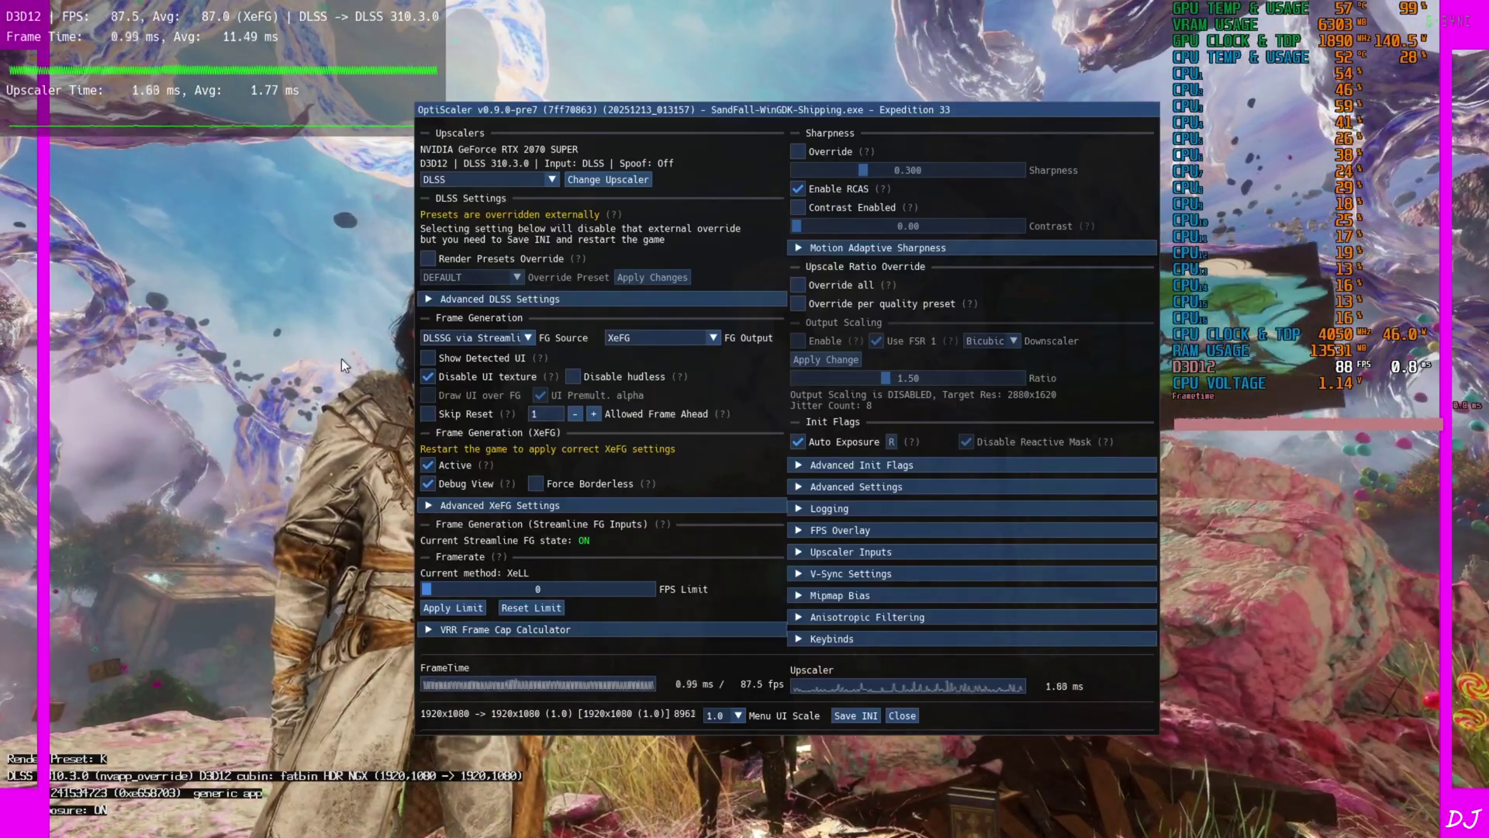
pyautogui.click(459, 486)
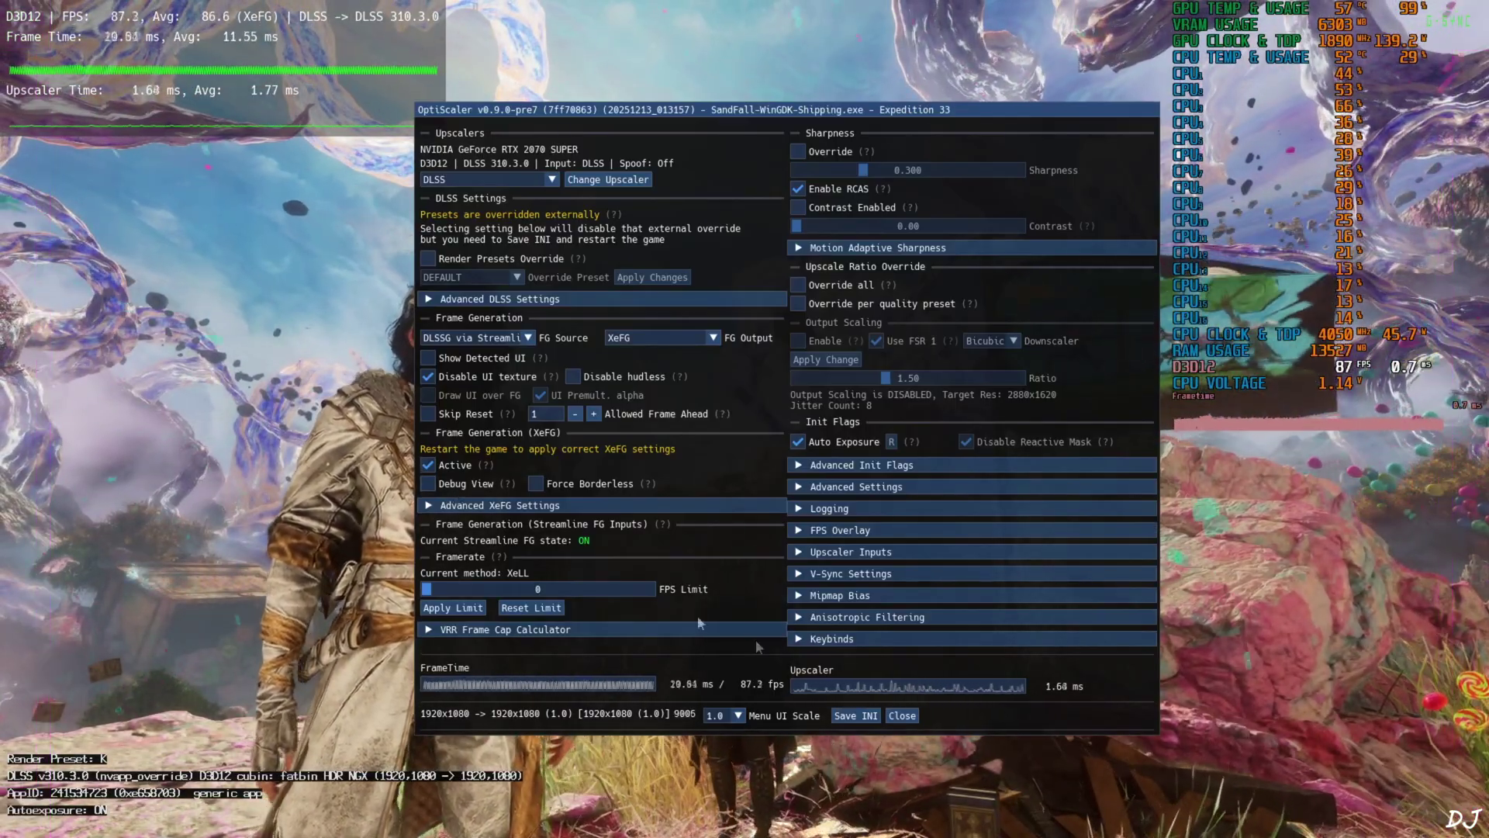
pyautogui.click(902, 715)
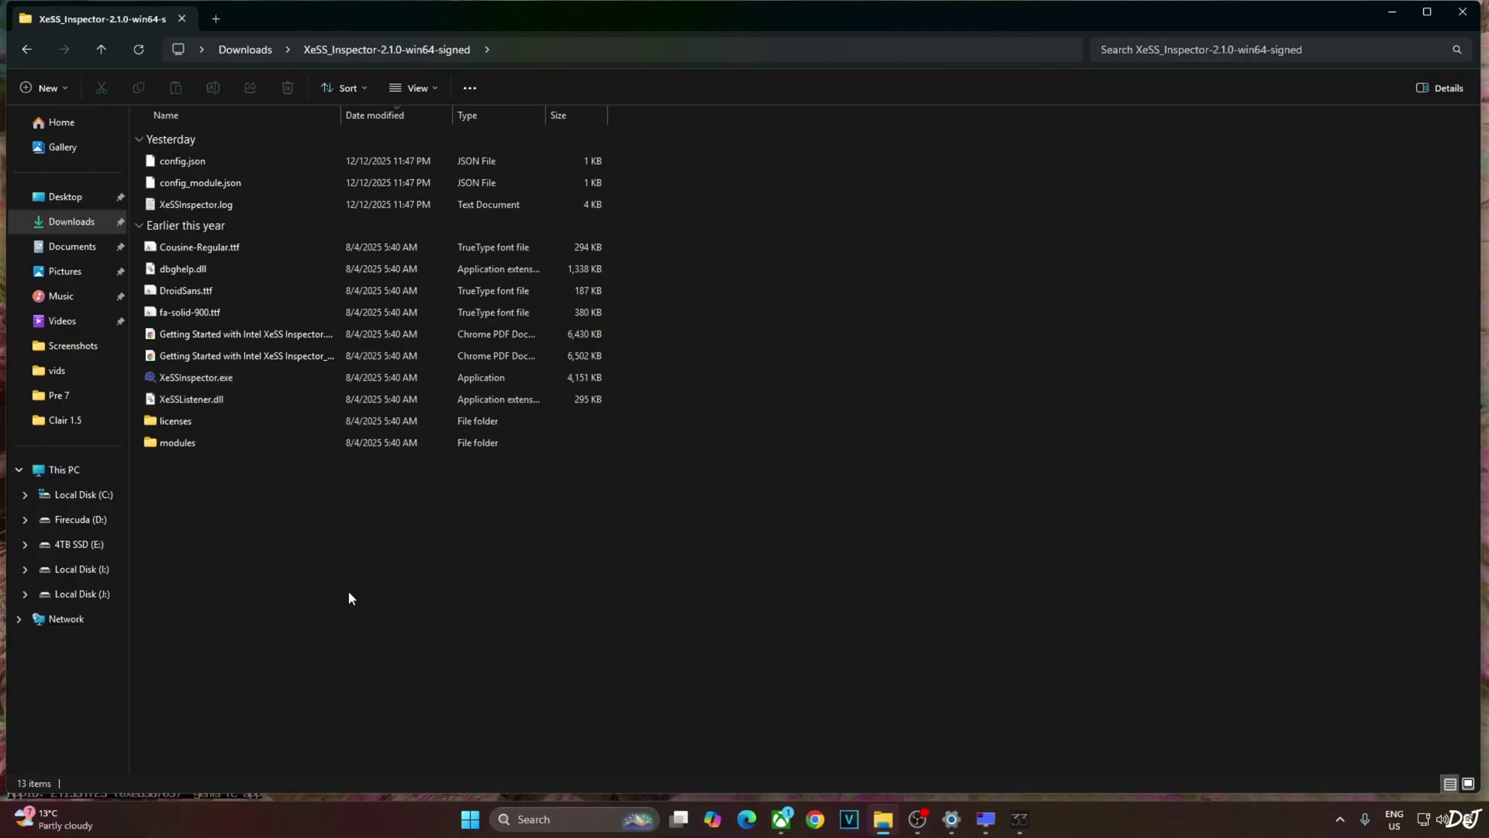
# - Launch XeSS Inspector, attach it to SandFall-WinGDK-Shipping.exe, and view the XeLL Context #1 tab
pyautogui.doubleClick(209, 380)
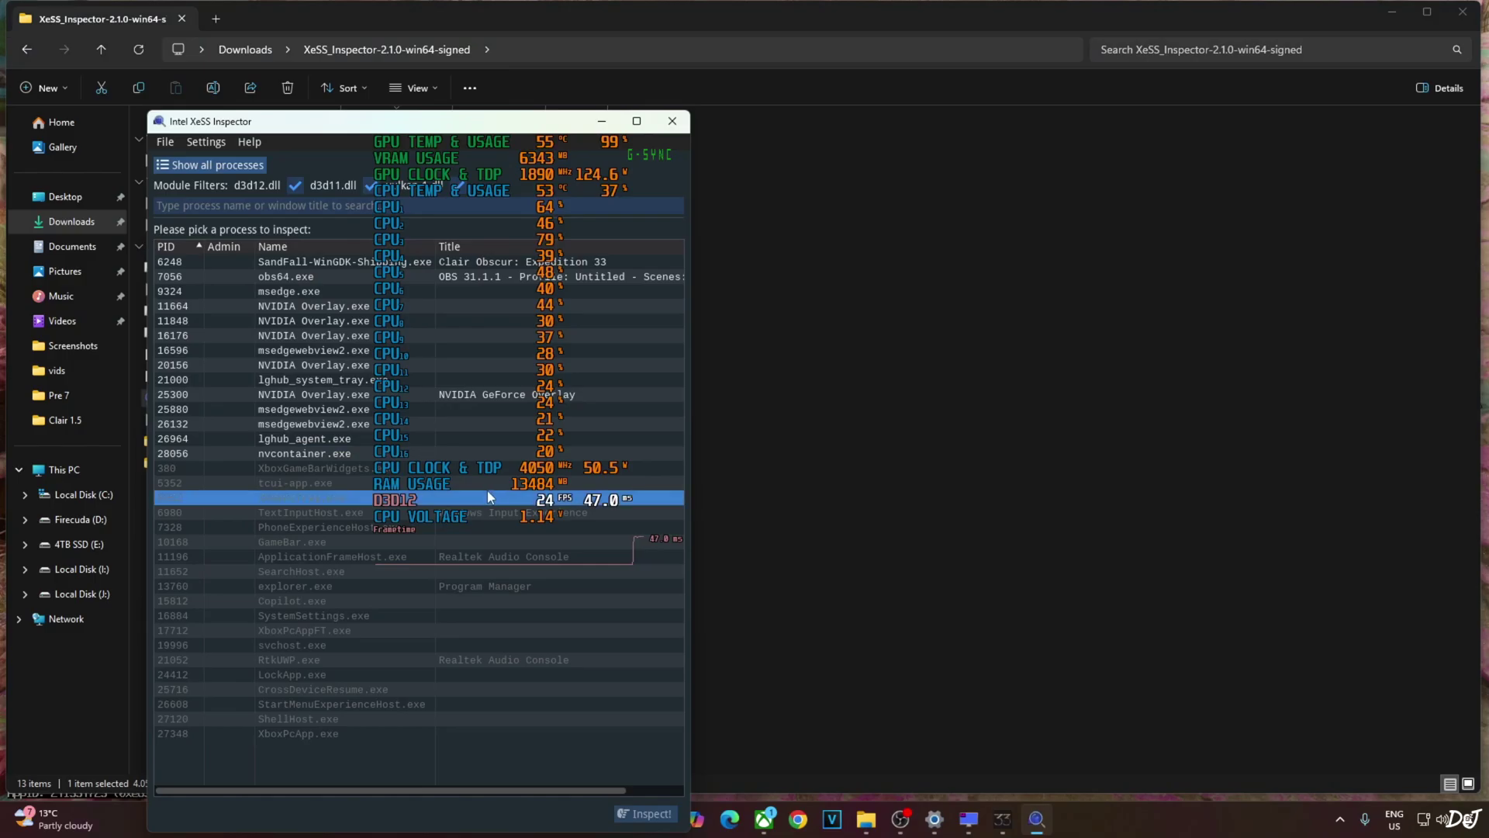
pyautogui.doubleClick(481, 264)
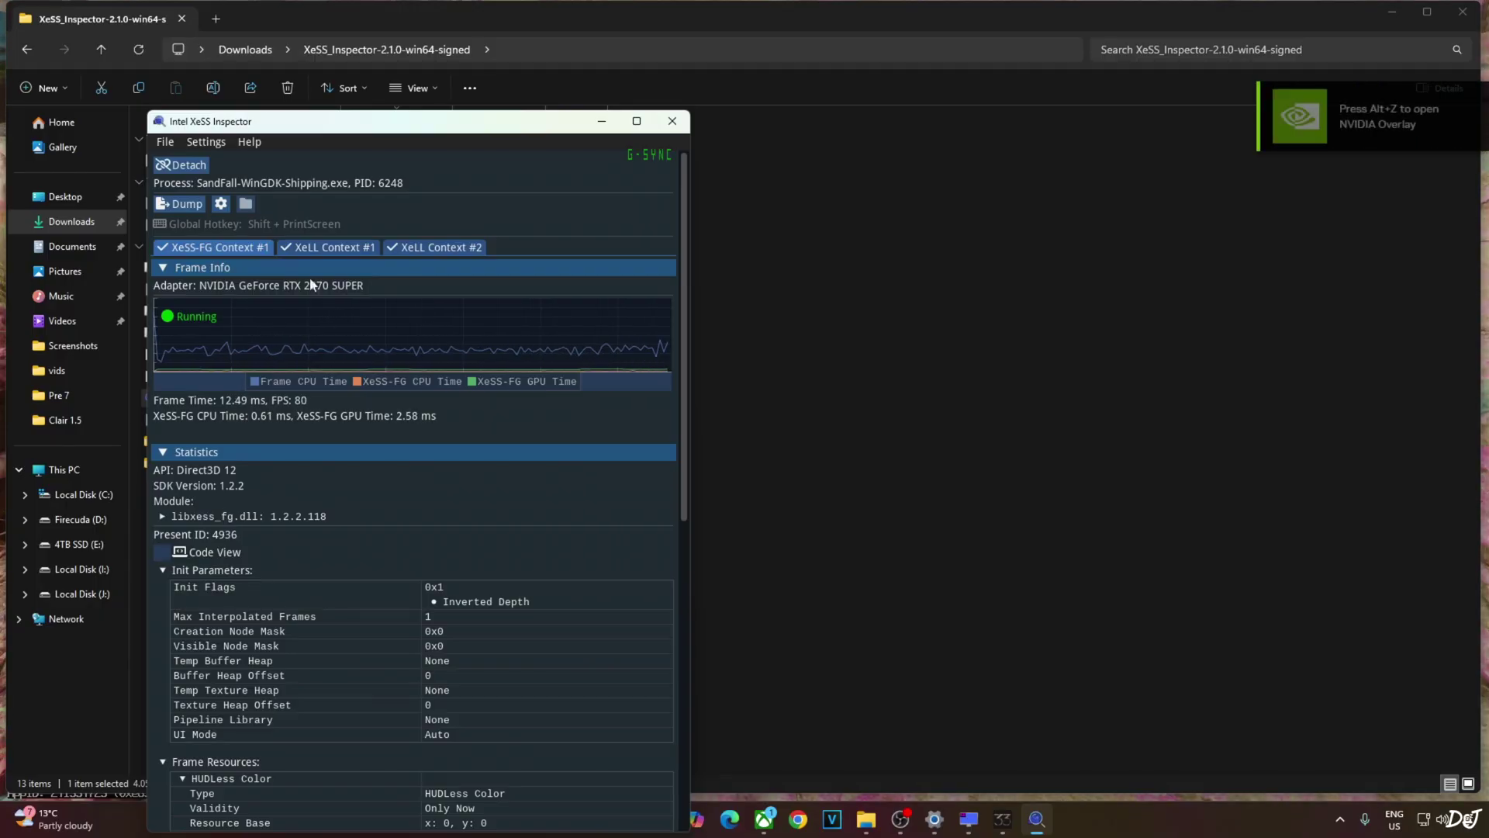
pyautogui.click(310, 248)
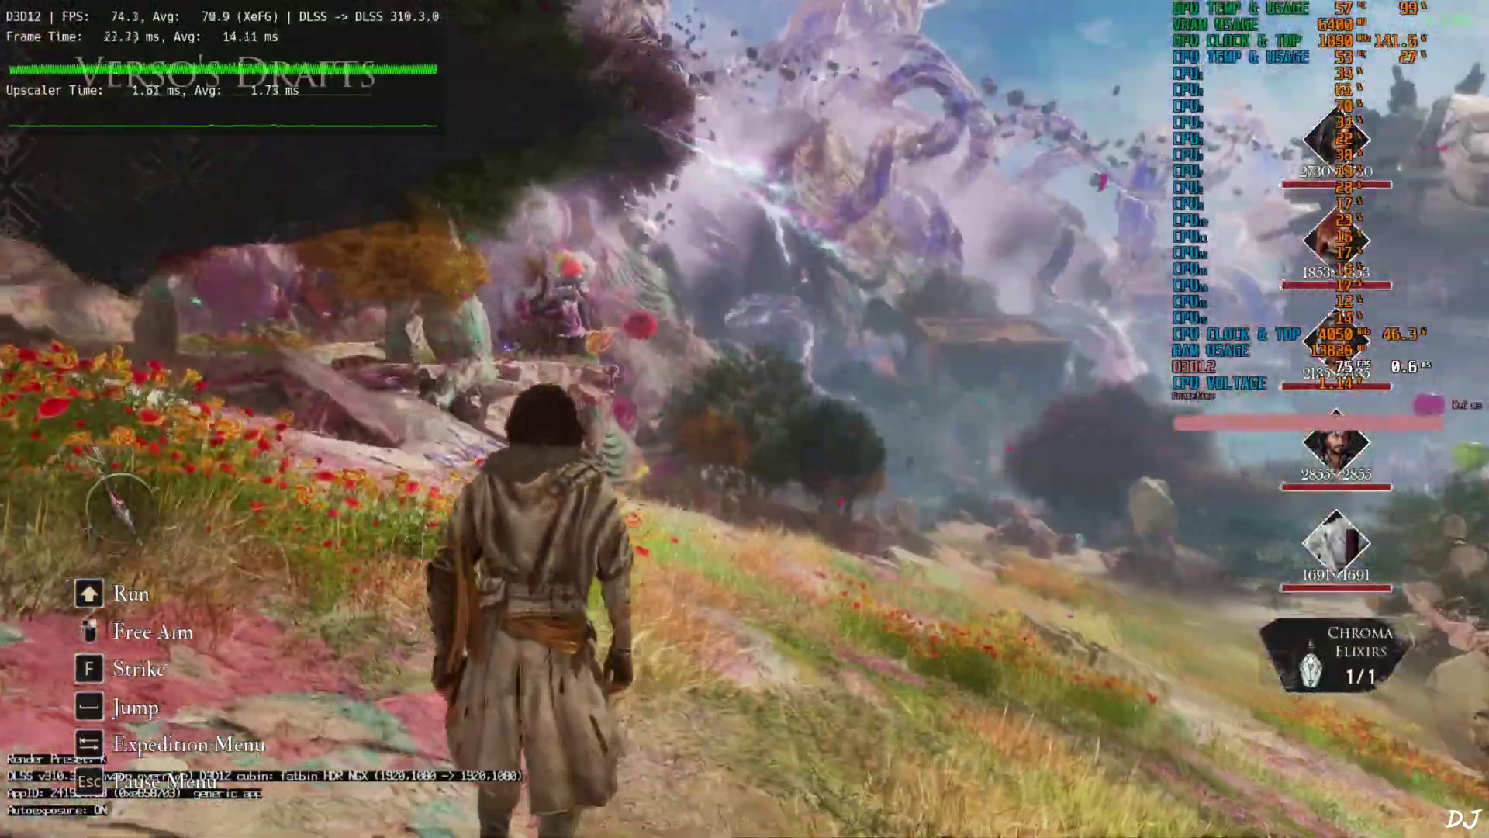
# - Strike, then run up the flowery slope through the meadow and sunflowers to the pink rocks
pyautogui.press('f')
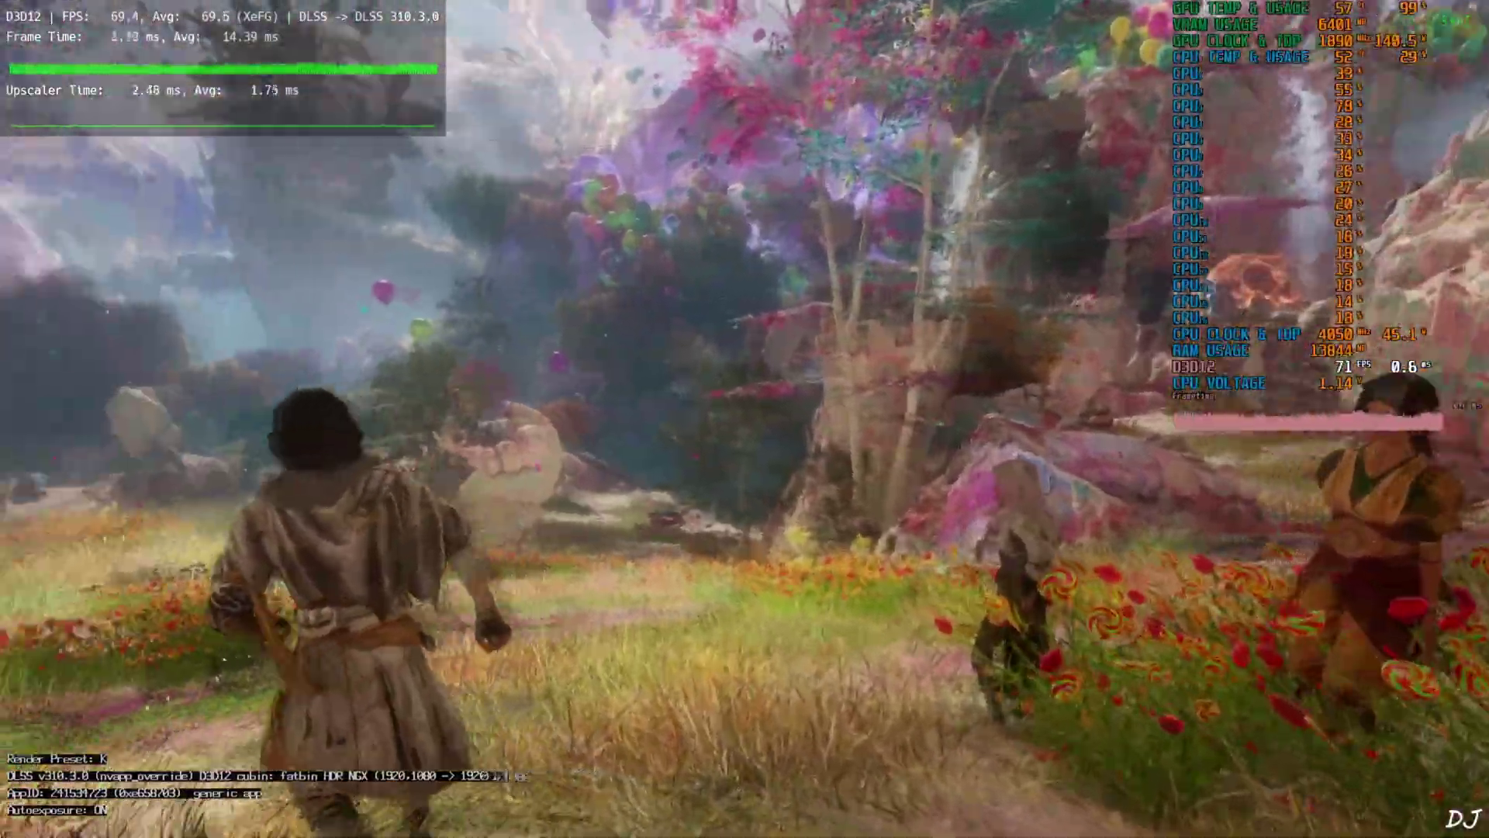
pyautogui.press('w')
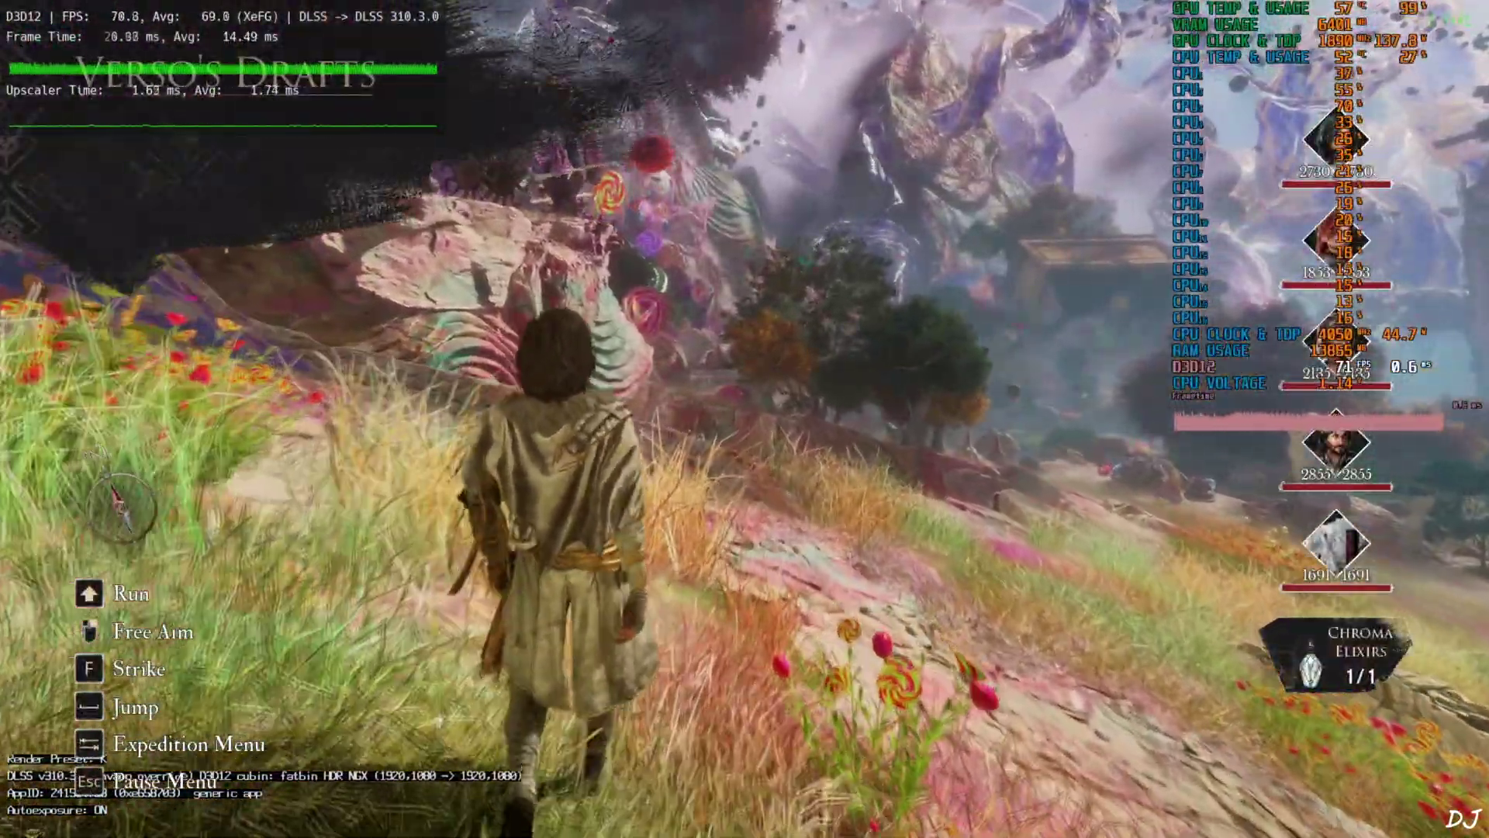
pyautogui.press('w')
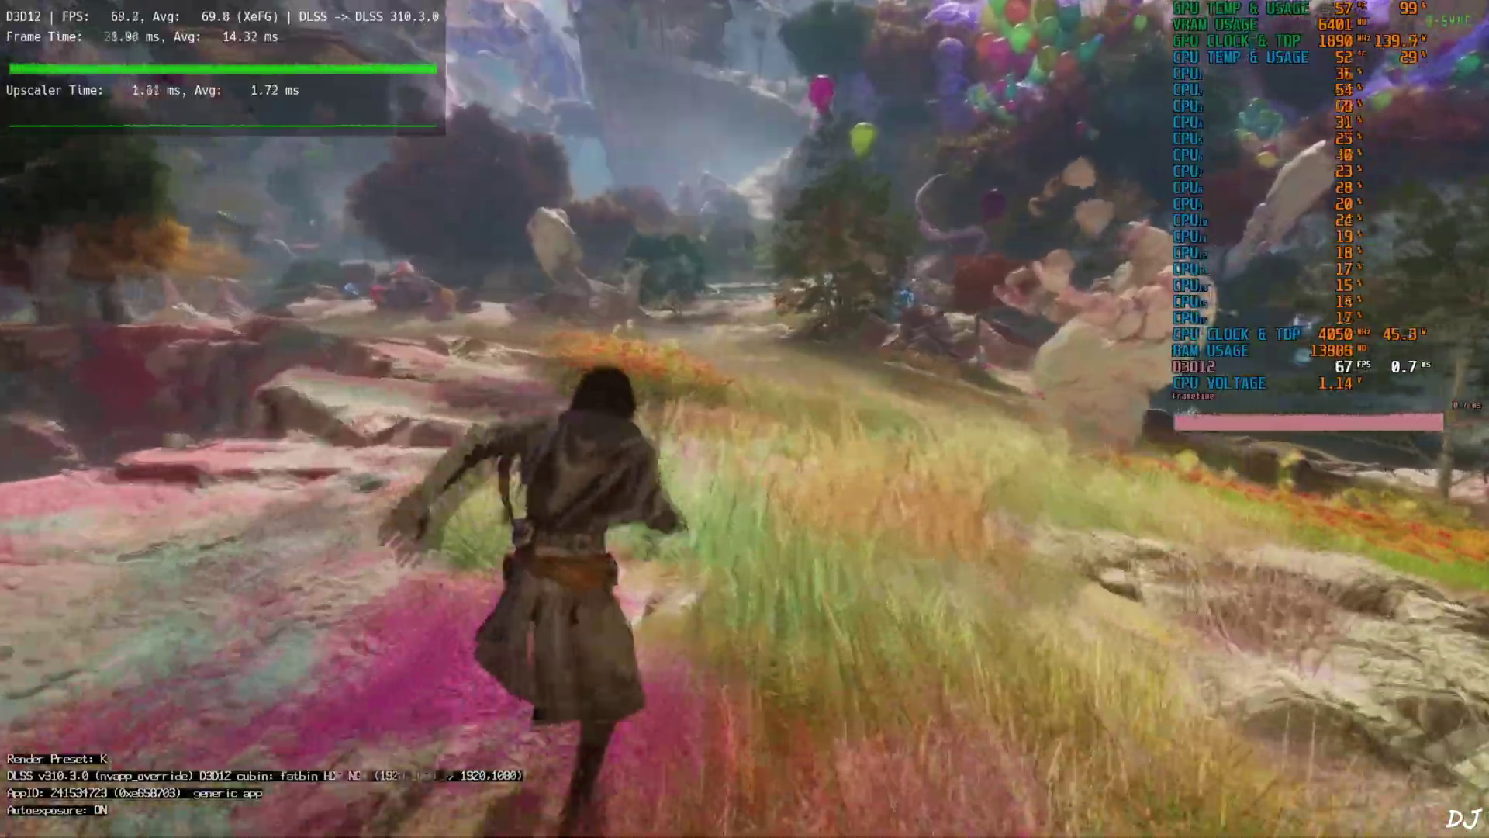
pyautogui.press('w')
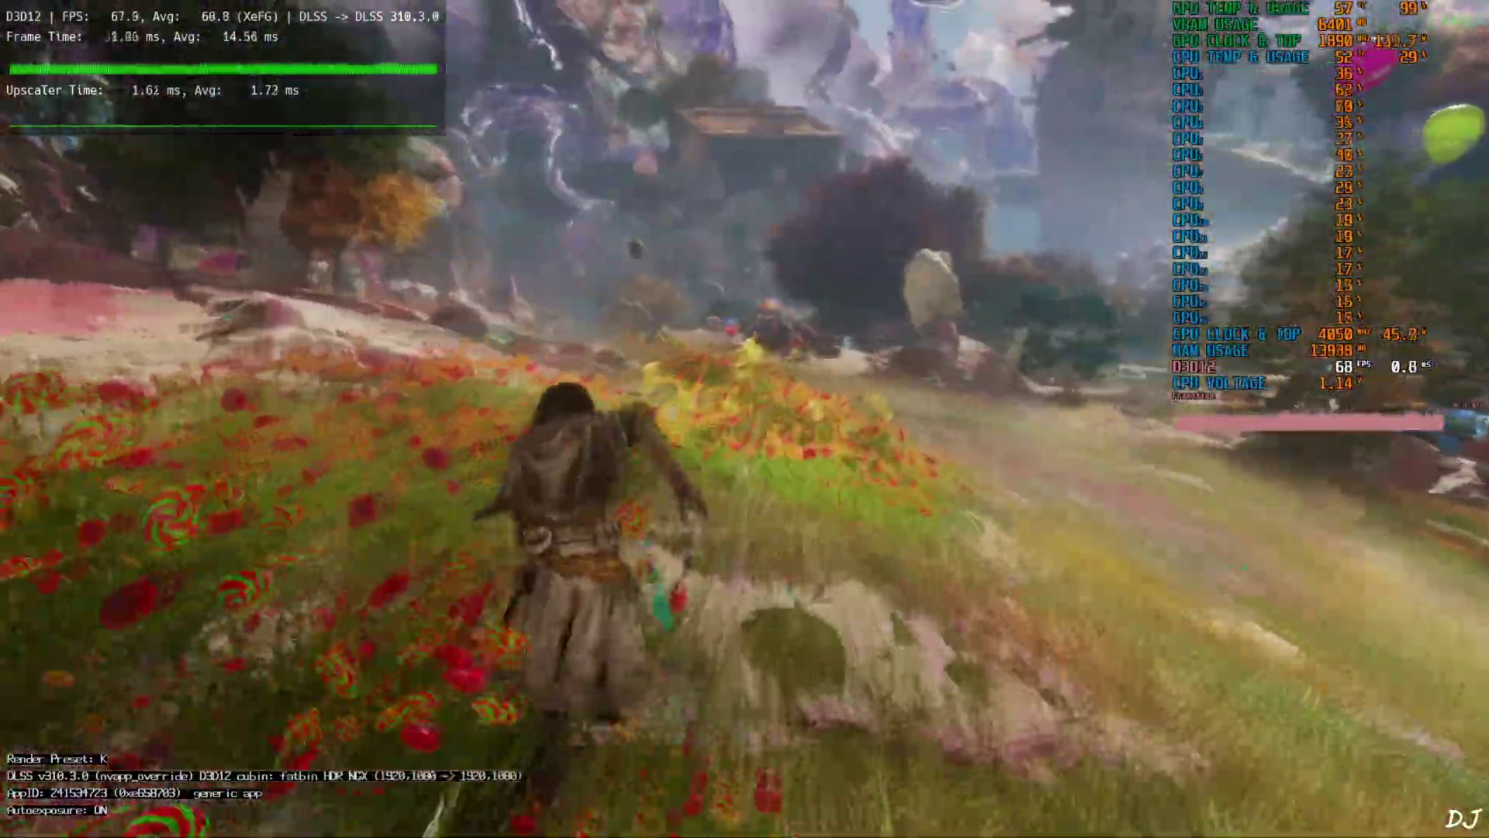
pyautogui.press('w')
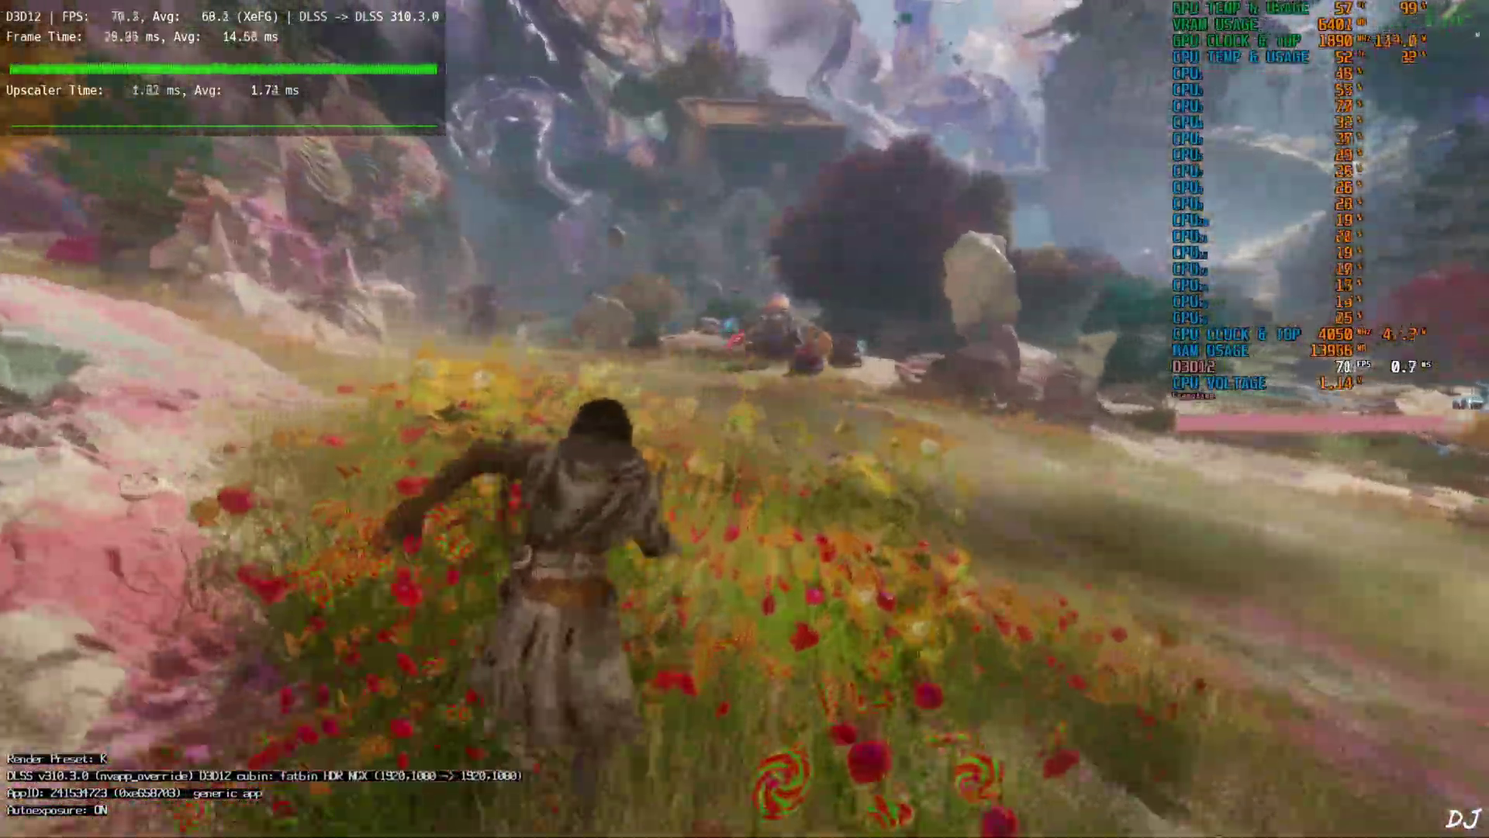
pyautogui.press('w')
pyautogui.press('w')
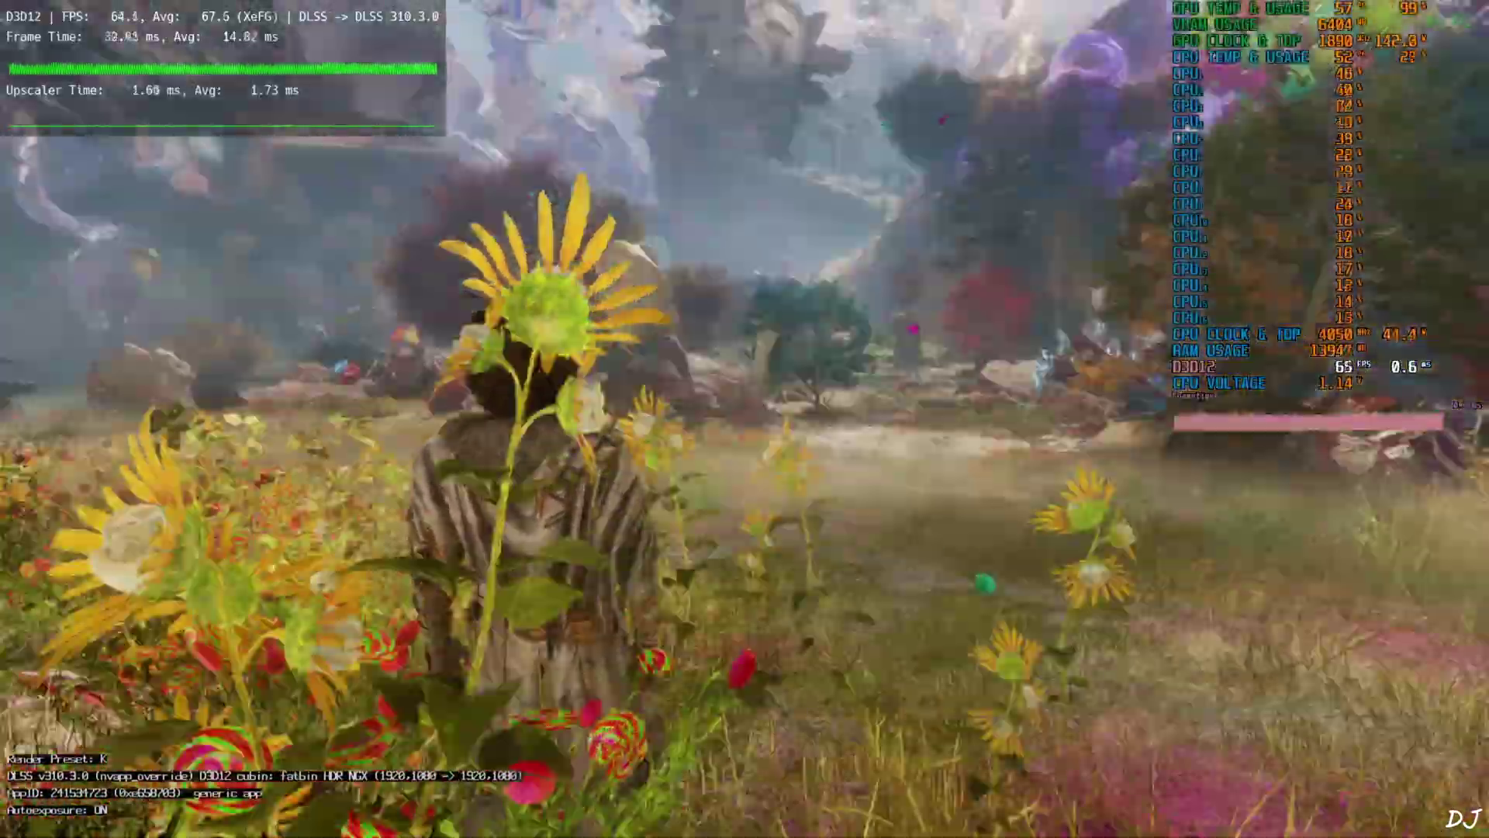
pyautogui.press('w')
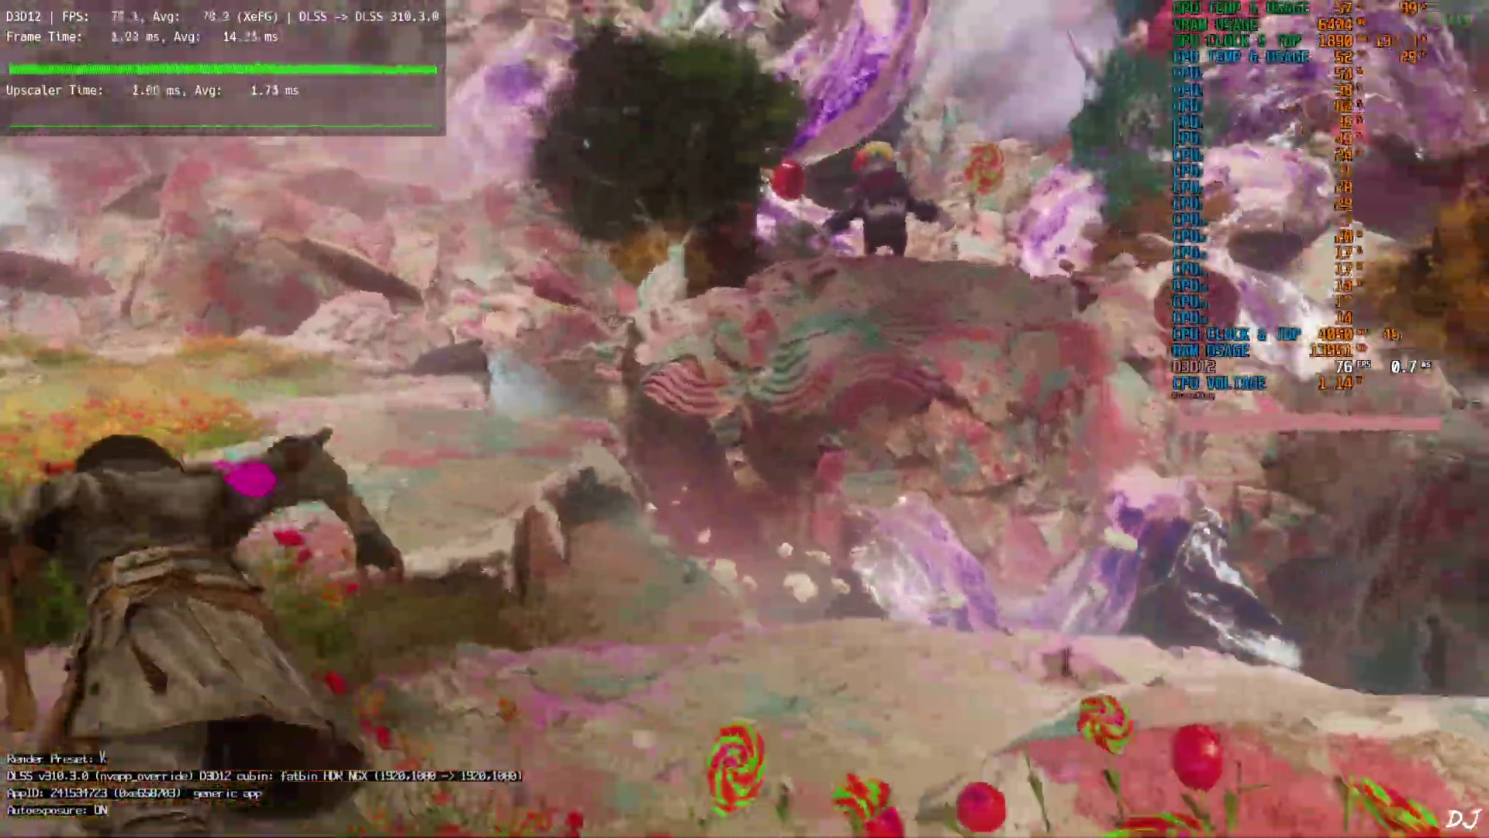
pyautogui.press('w')
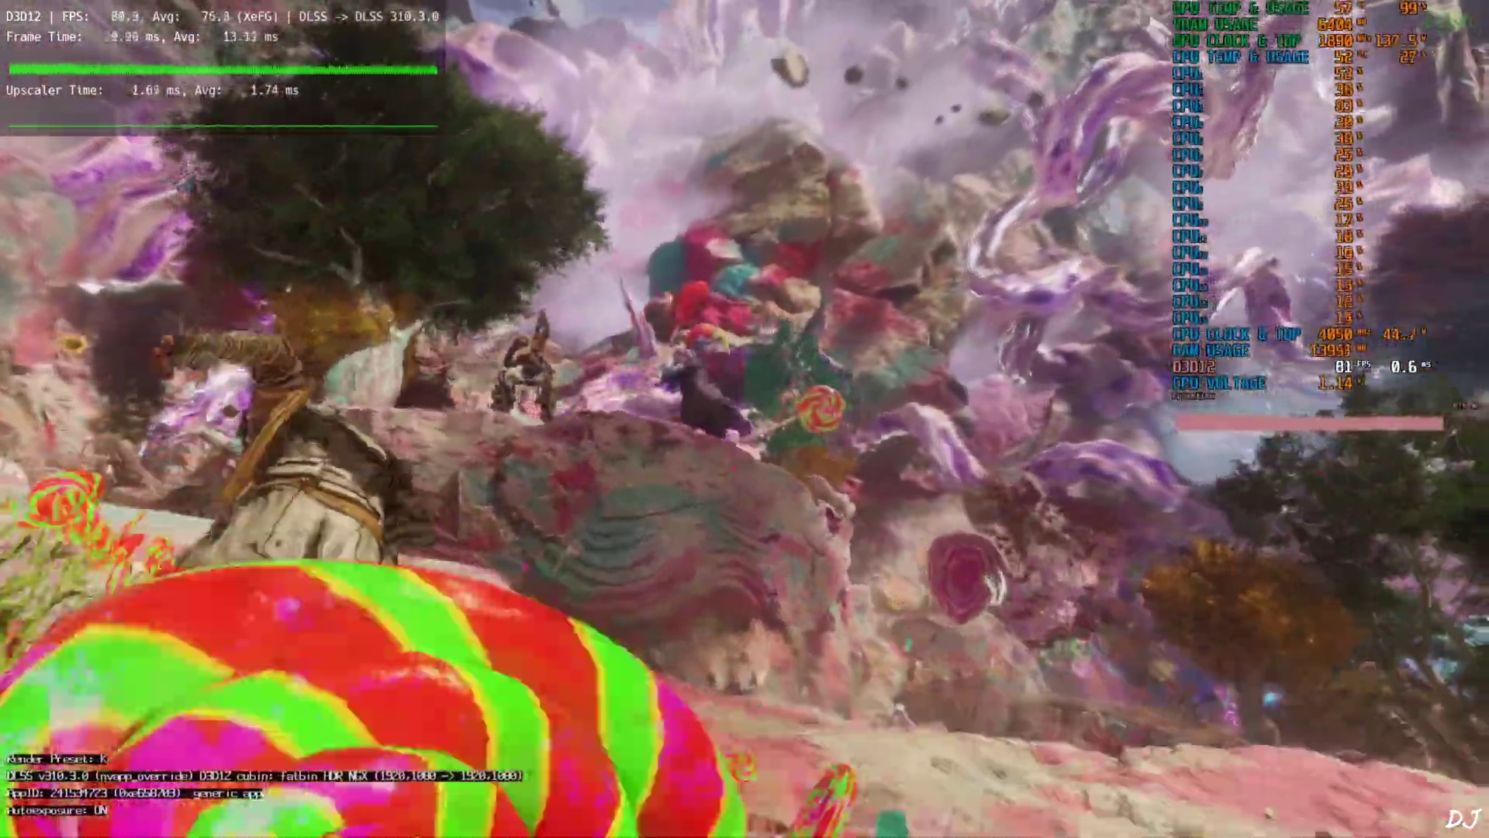
pyautogui.press('w')
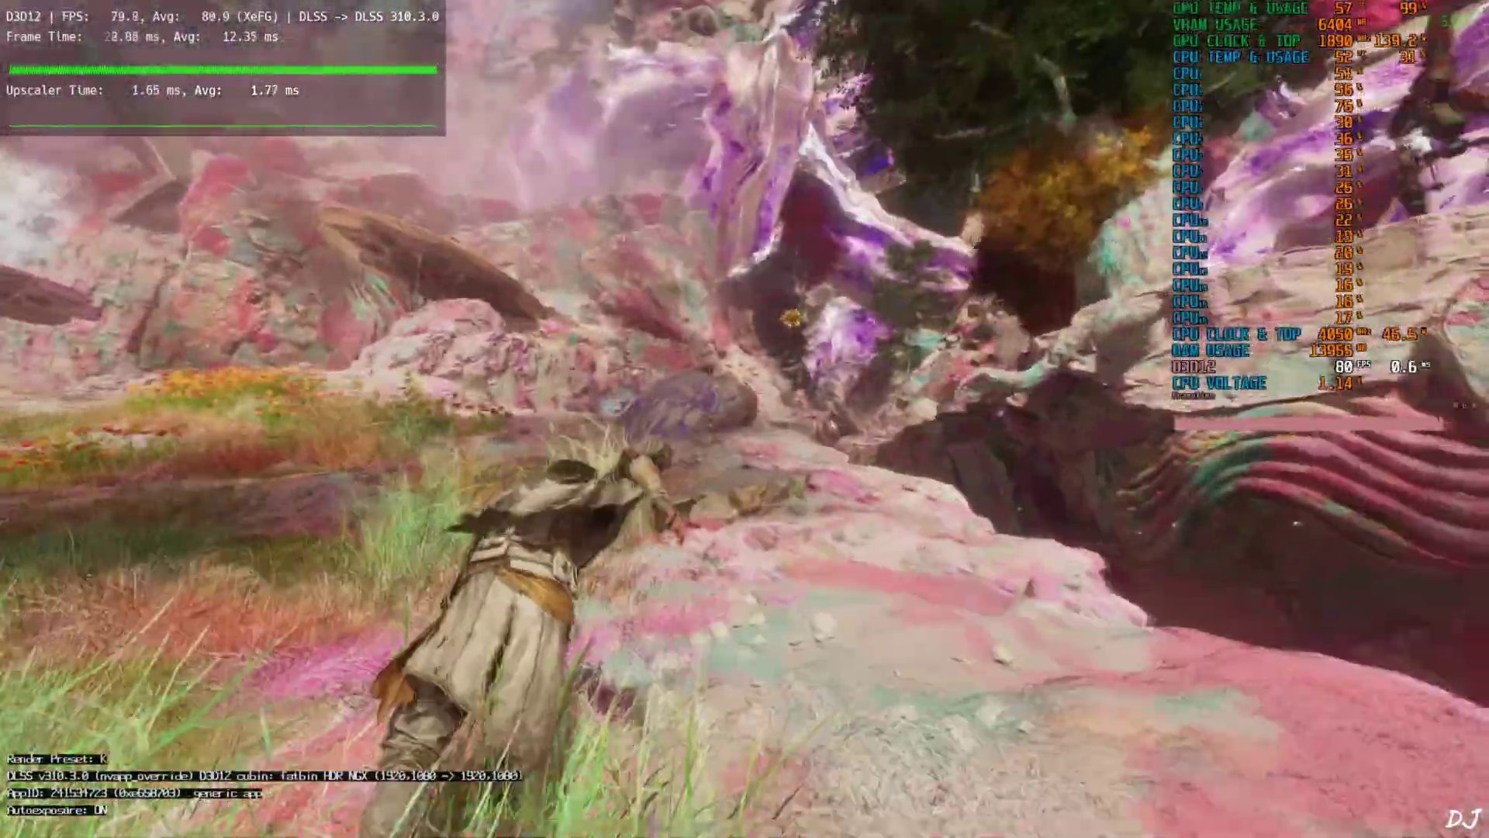
# - Run past the mushrooms and coloured rings into the open field and charge the enemies
pyautogui.press('w')
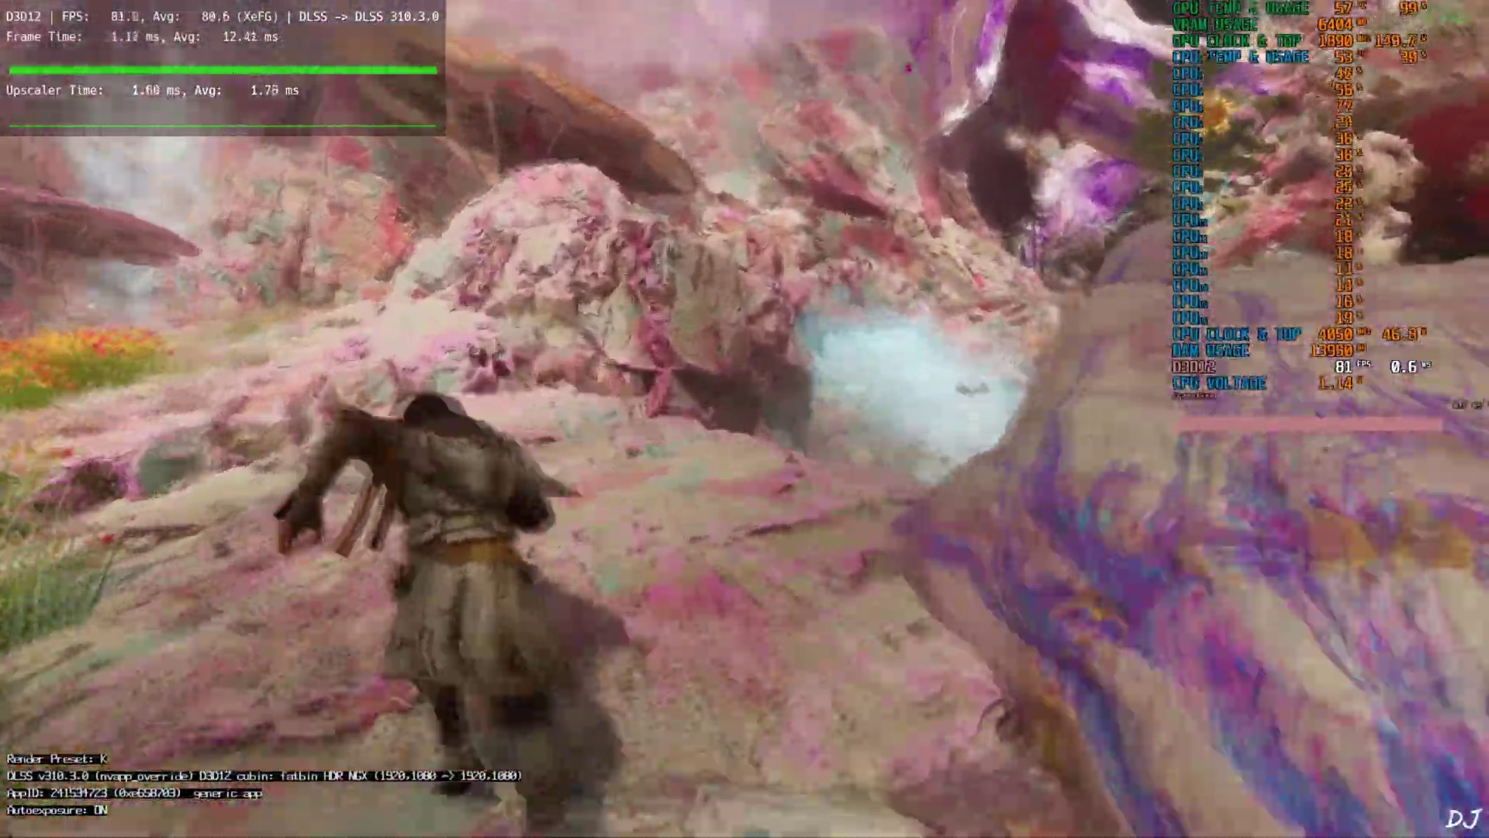
pyautogui.press('w')
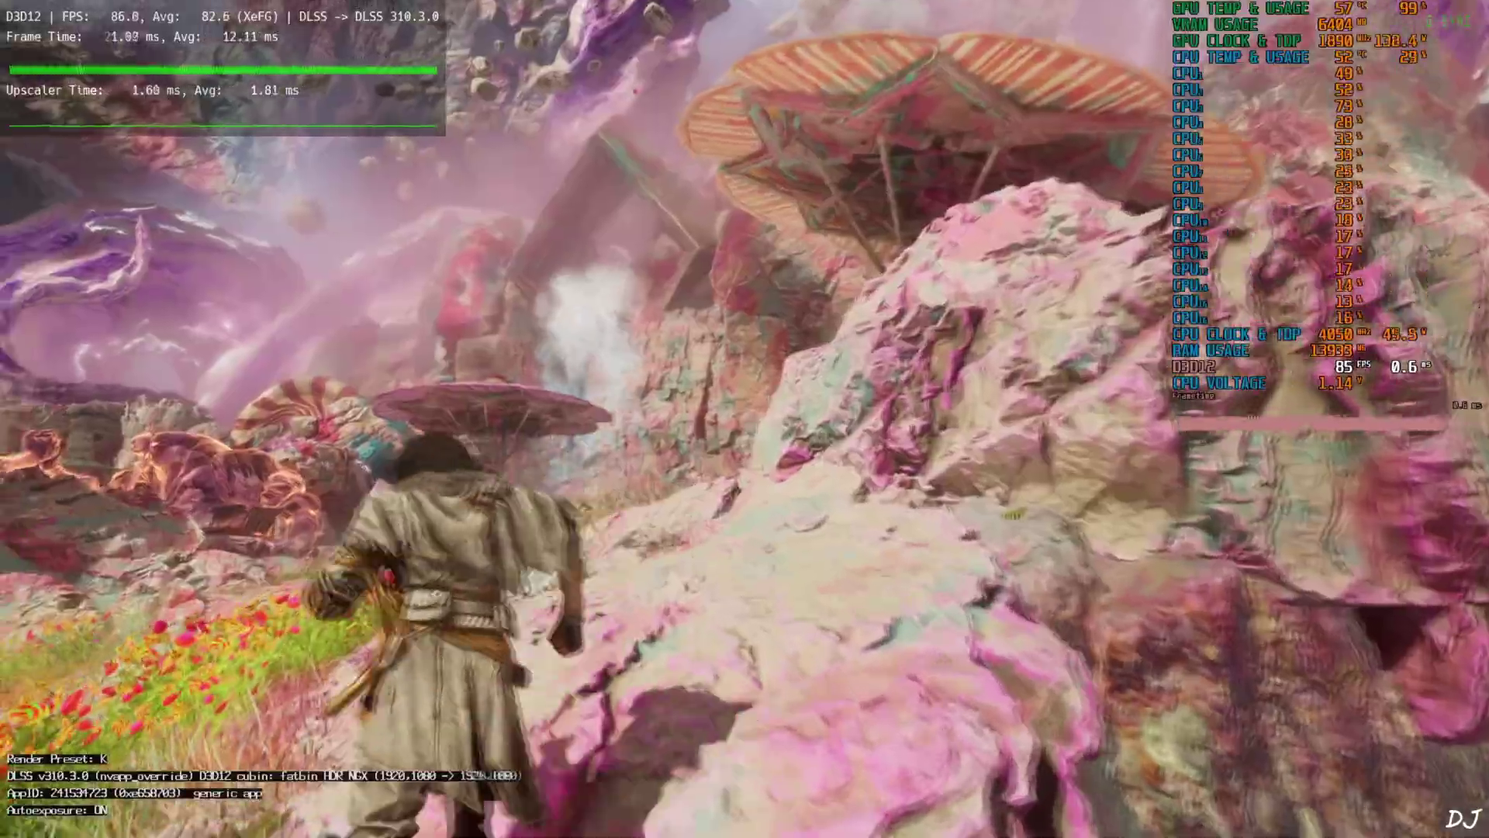
pyautogui.press('w')
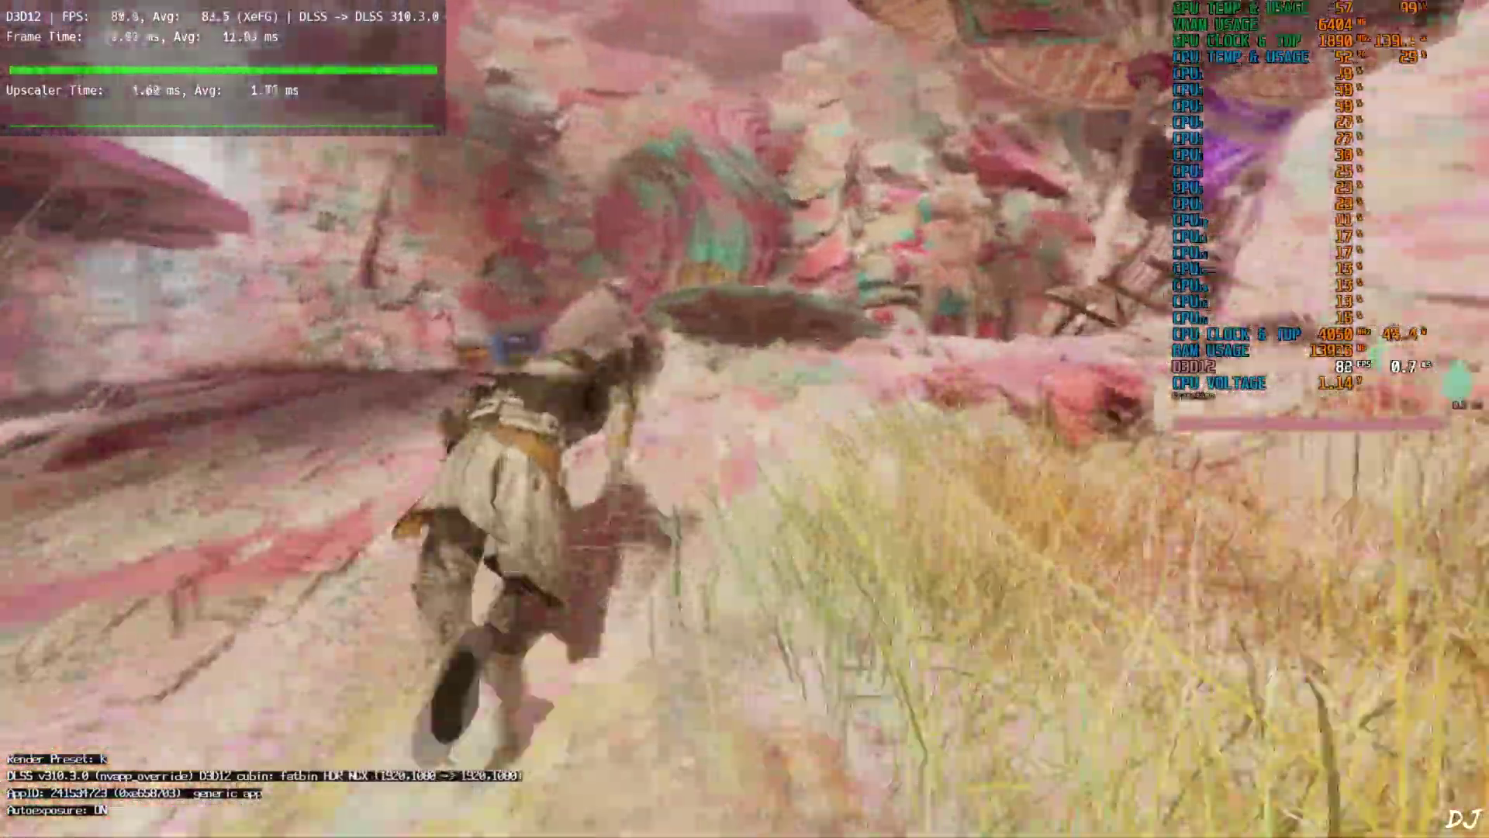
pyautogui.press('w')
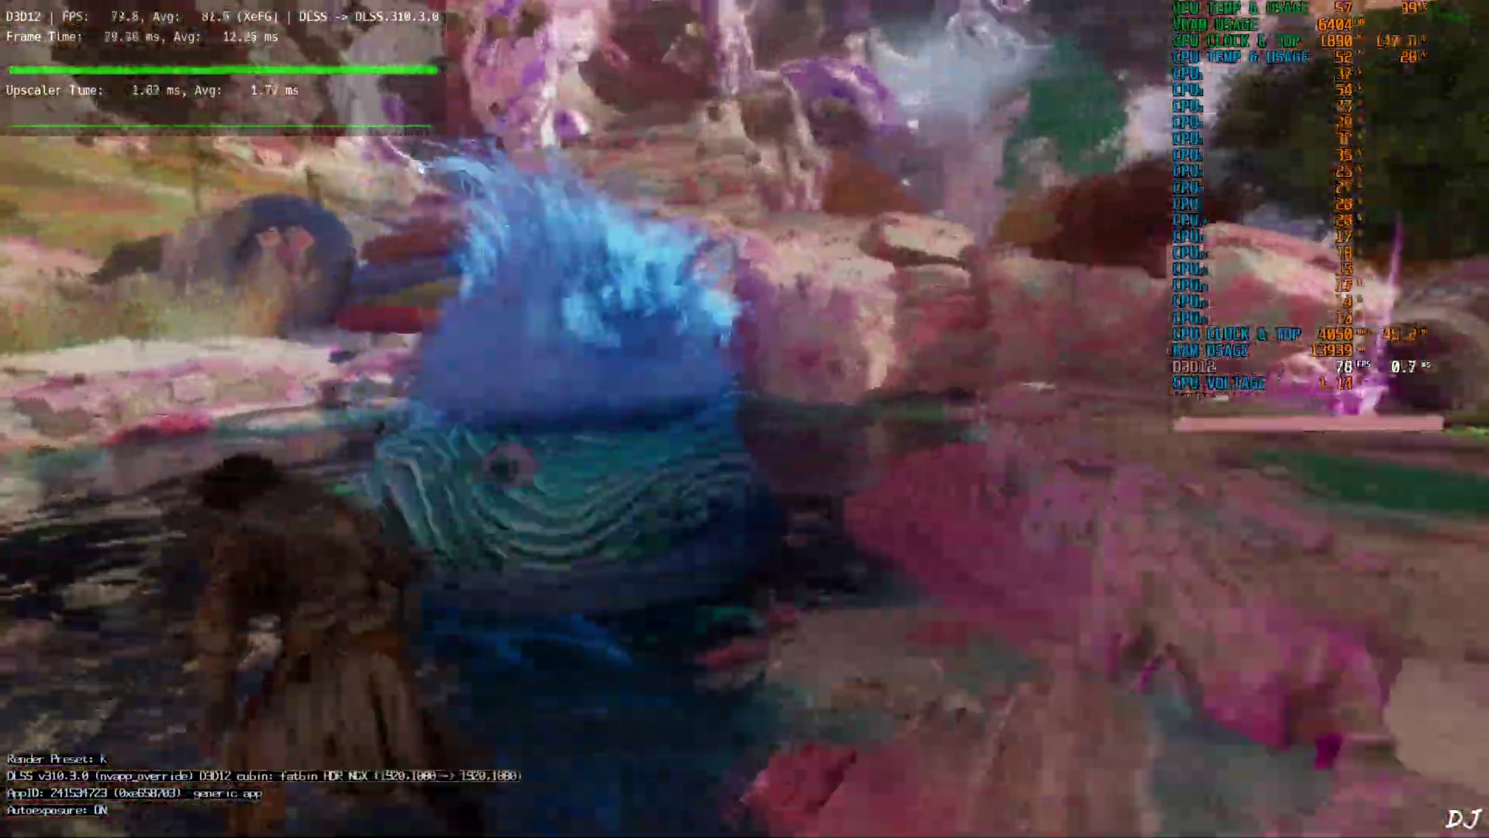
pyautogui.press('w')
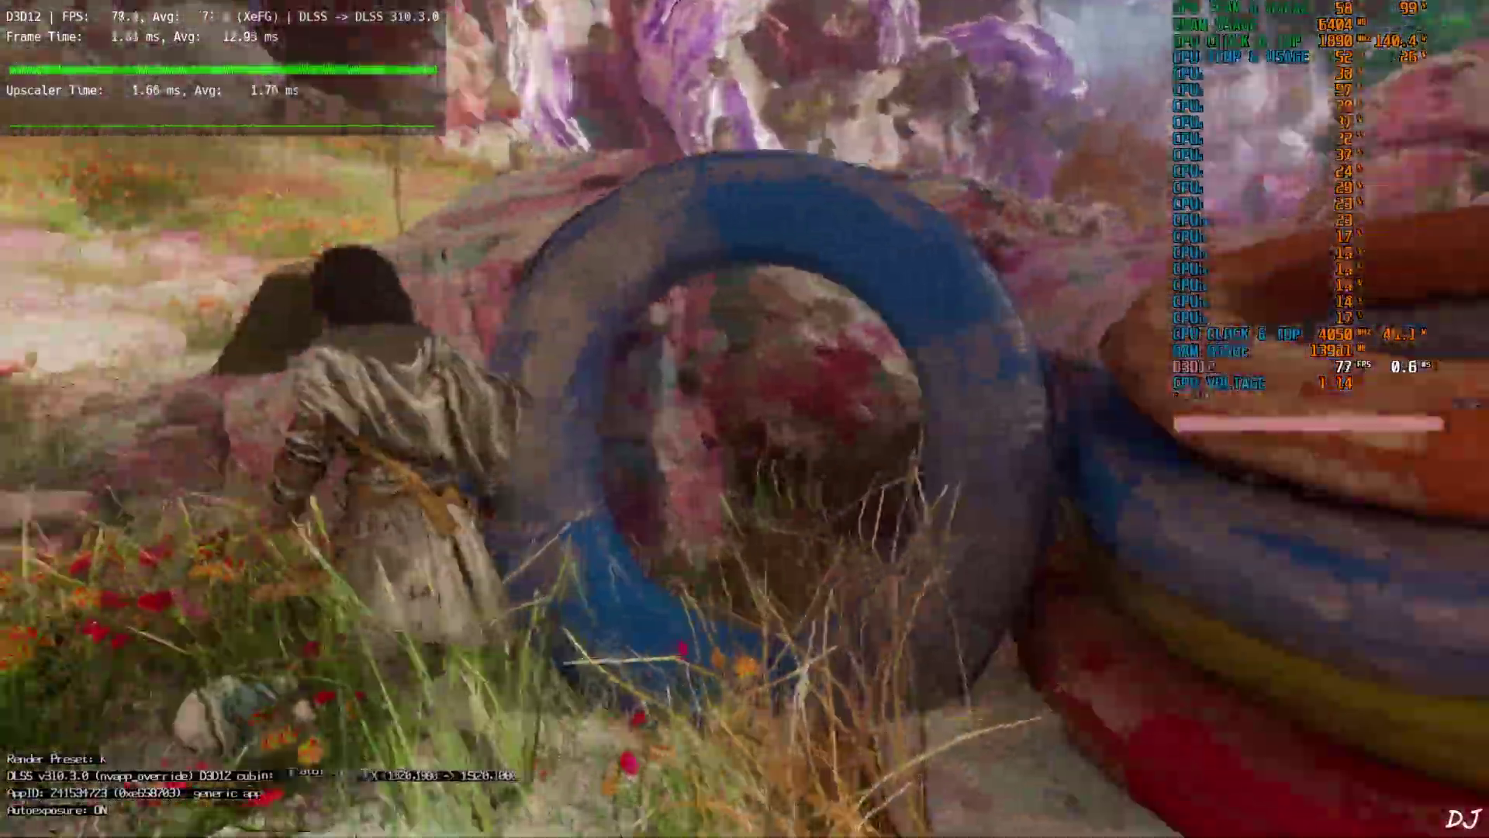
pyautogui.press('w')
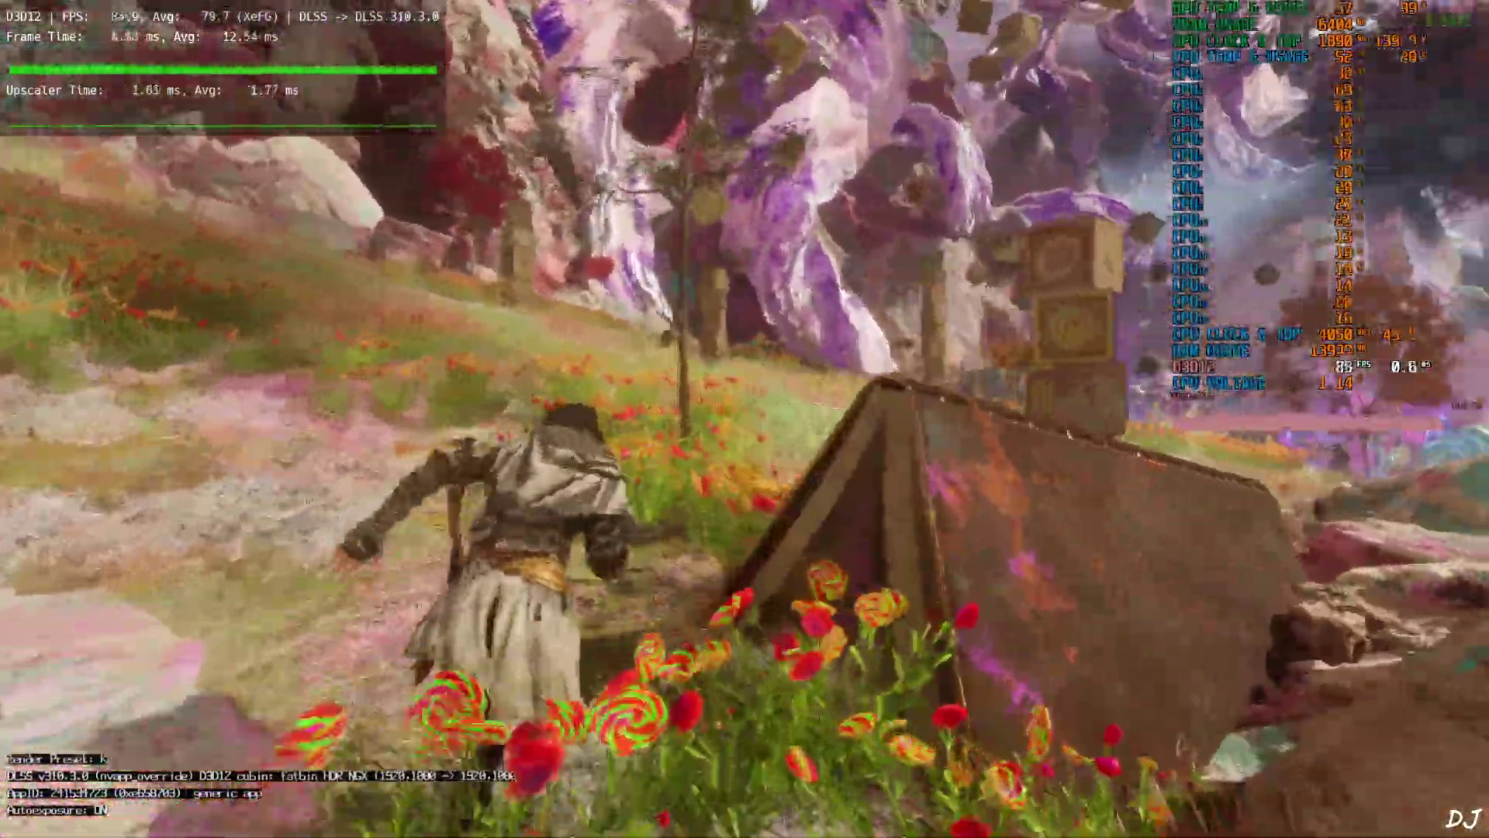
pyautogui.press('w')
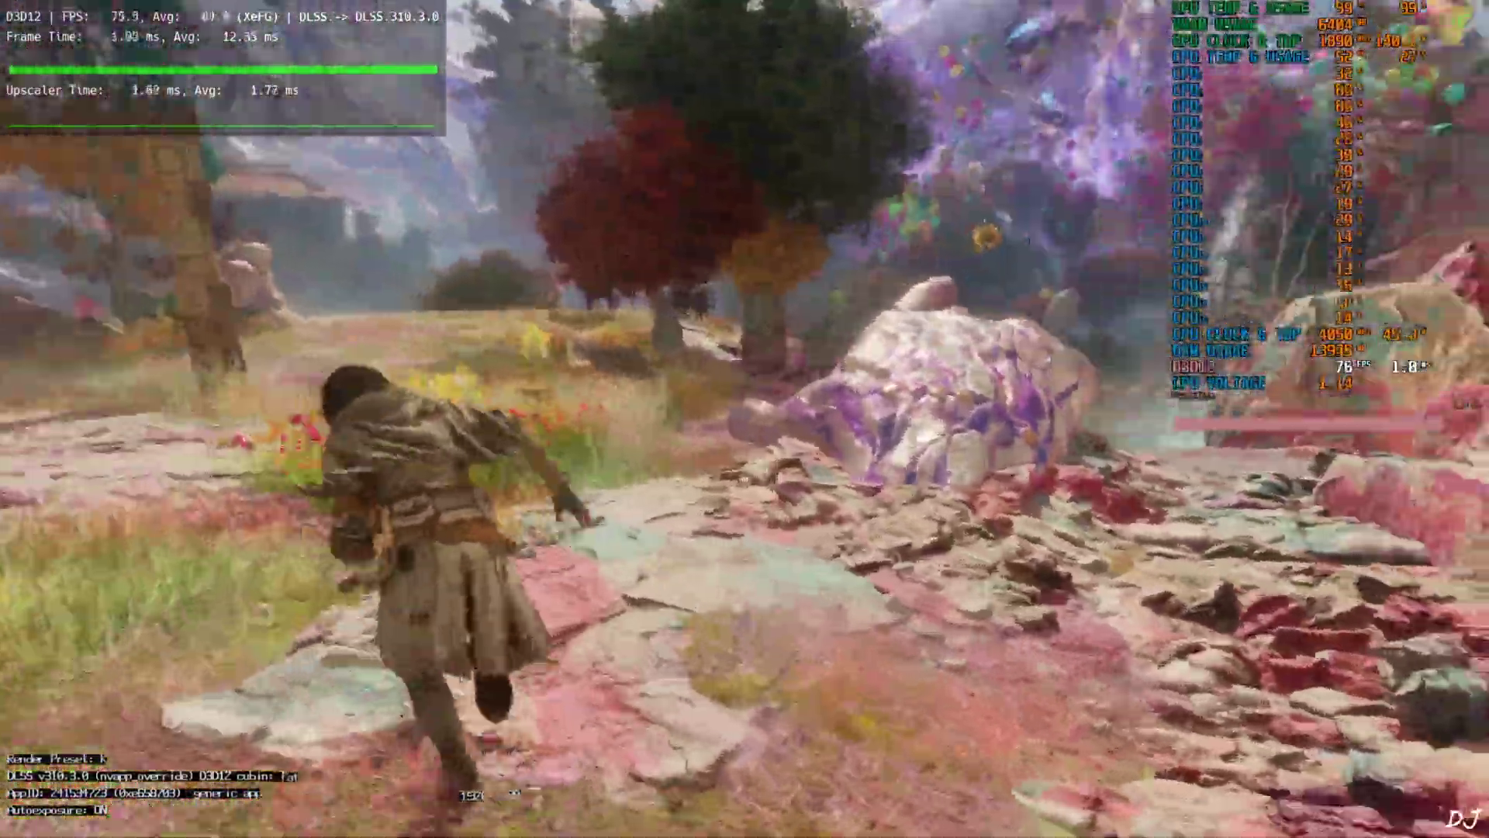
pyautogui.press('w')
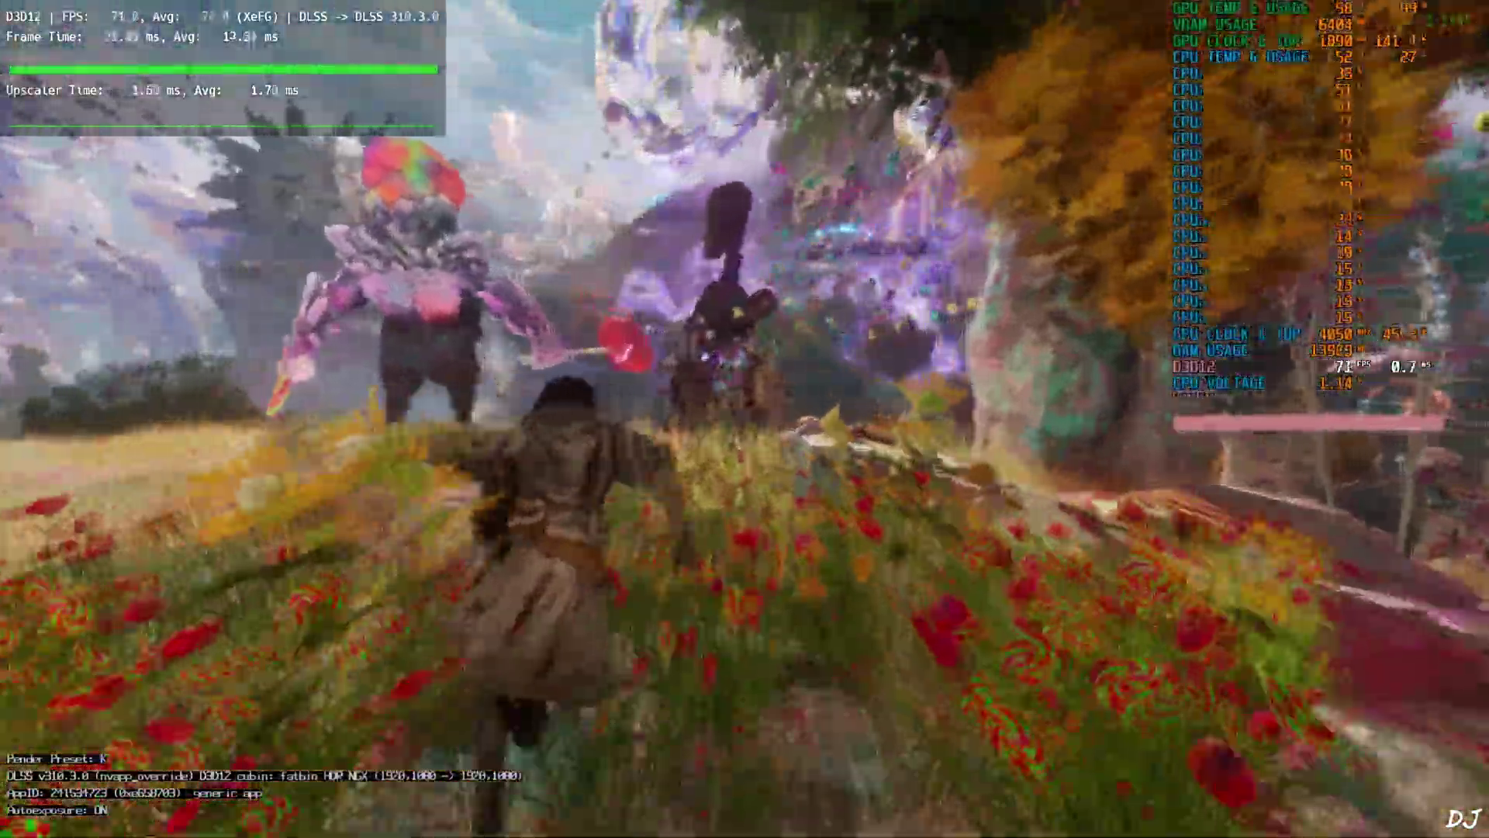
pyautogui.press('w')
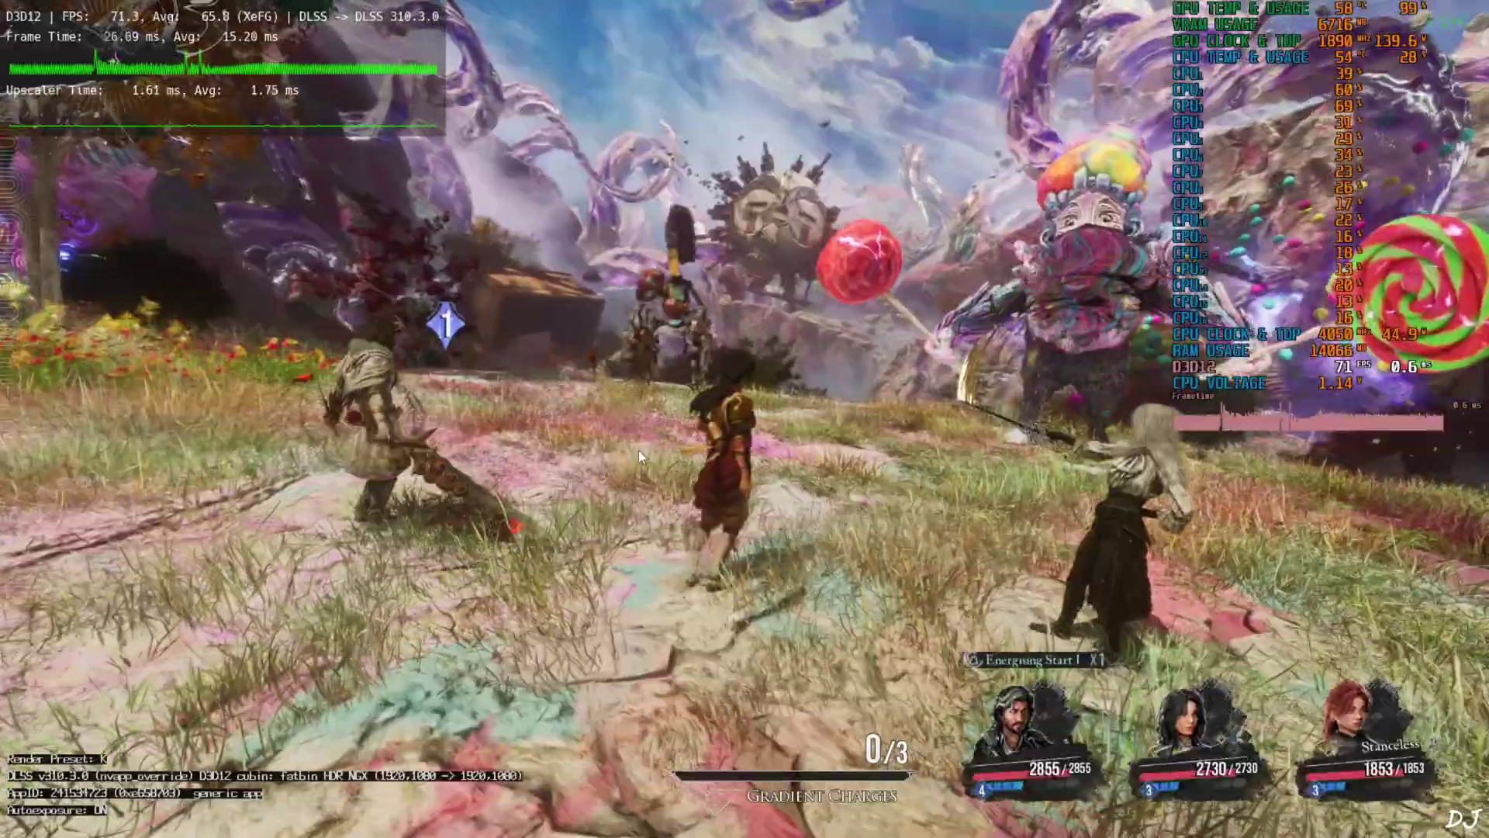
# - Launch attacks with Lune, Maelle and Verso against the Machinapieds
pyautogui.press('f')
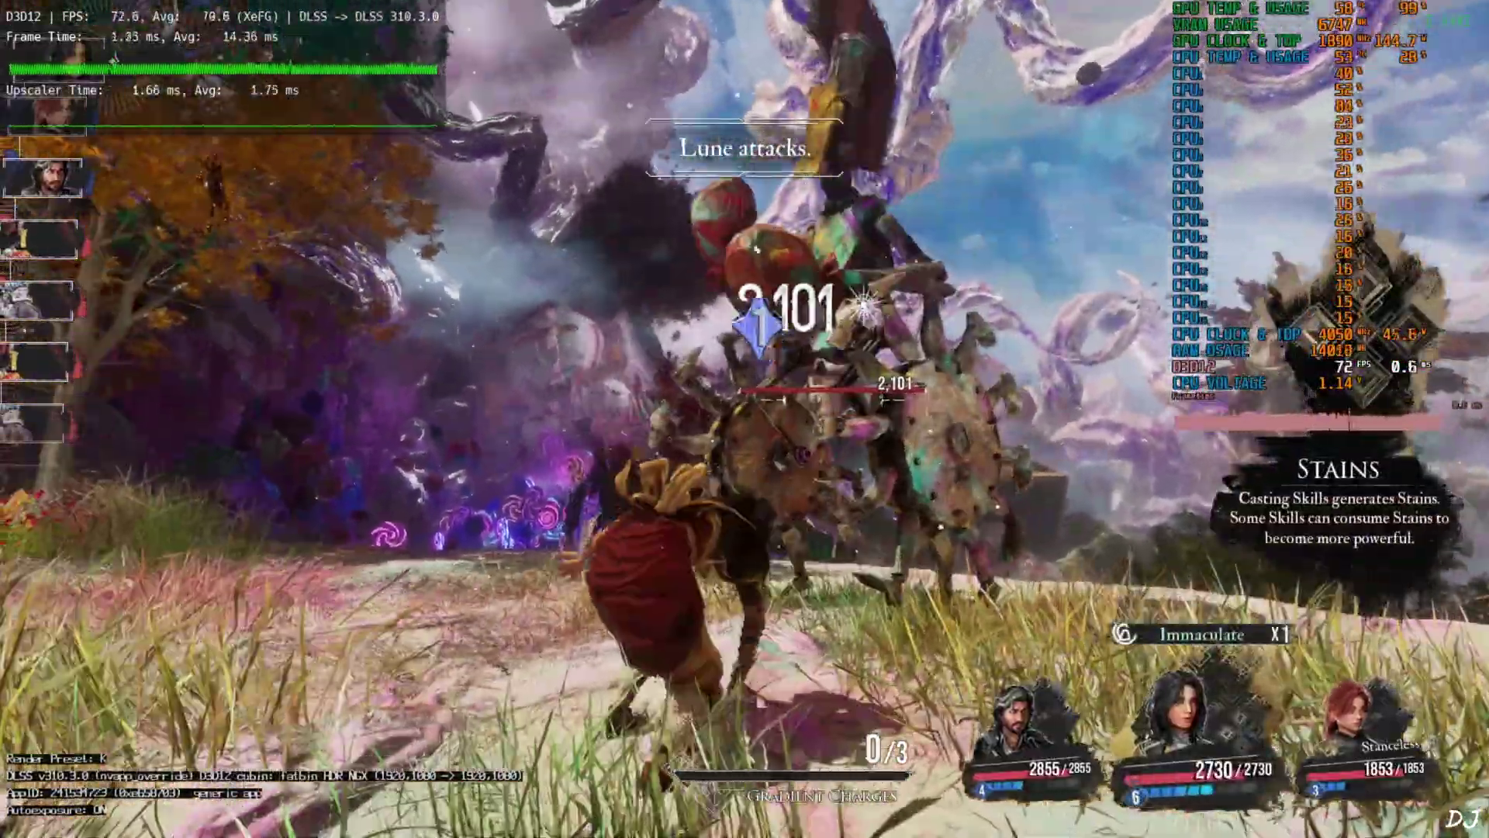
pyautogui.press('f')
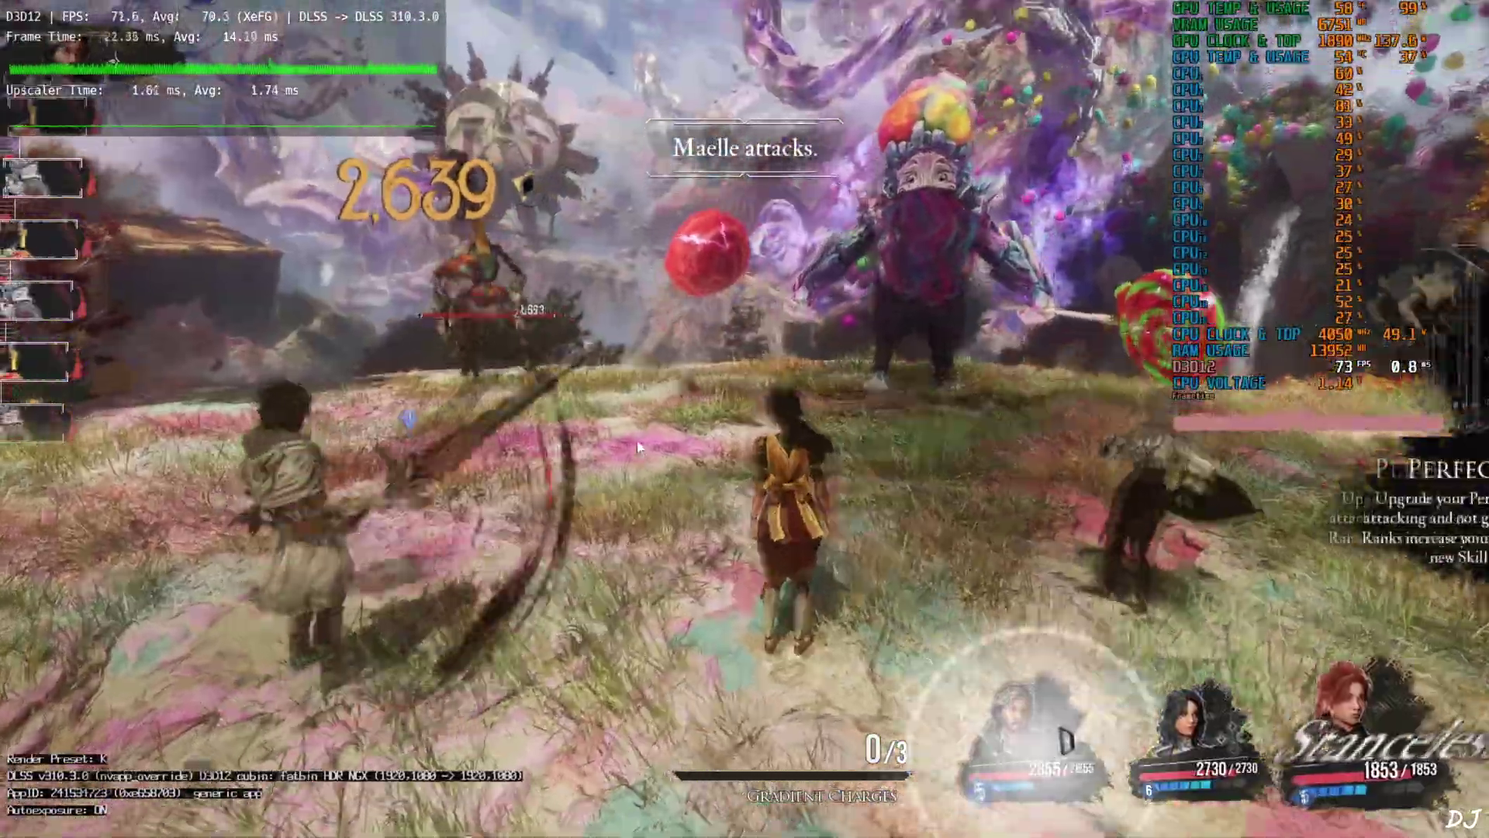
pyautogui.press('f')
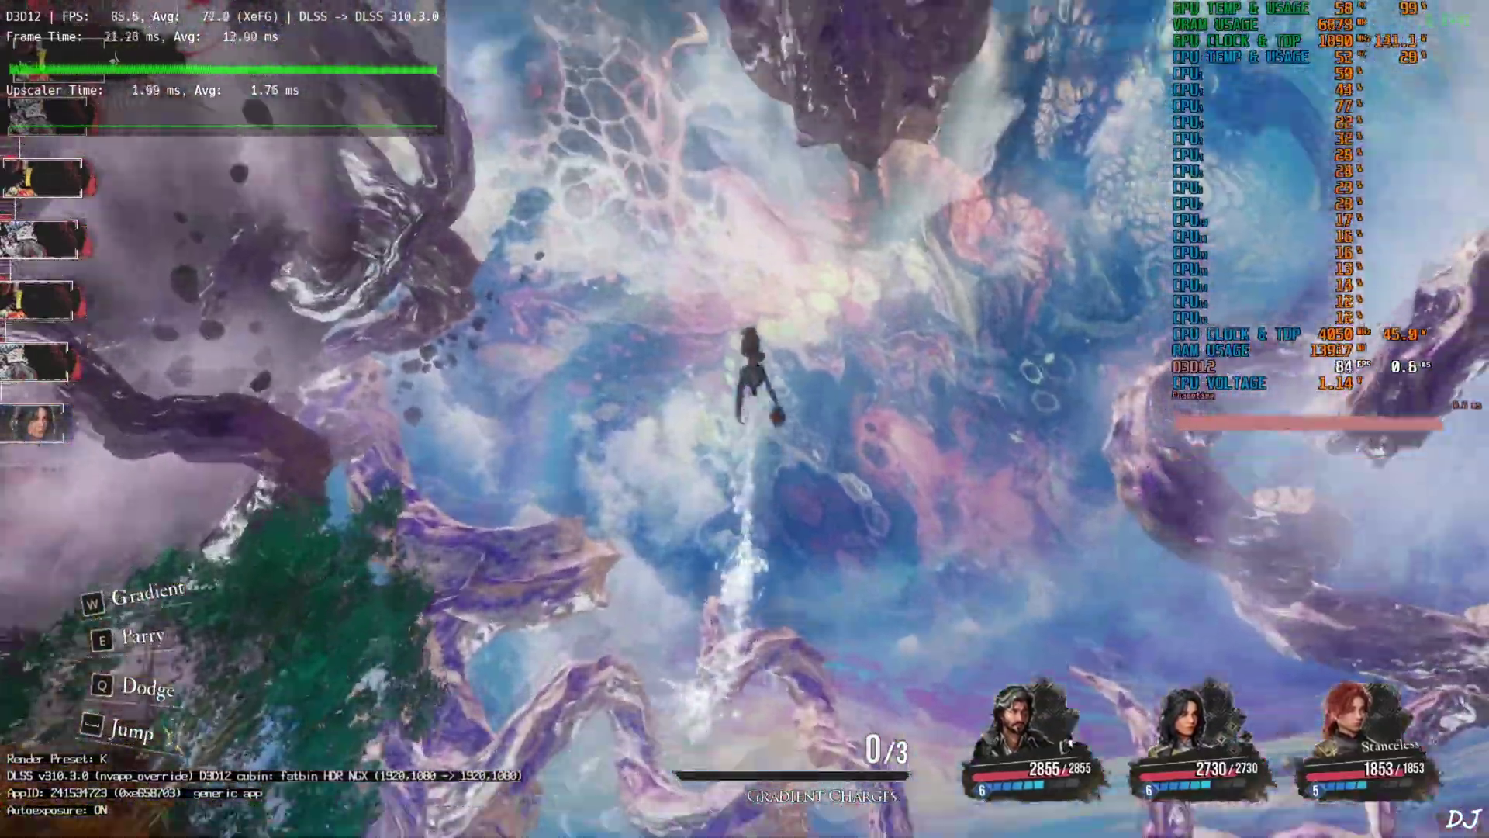
# - Counter the enemy's falling and punching attacks and parry the punching combo
pyautogui.press('e')
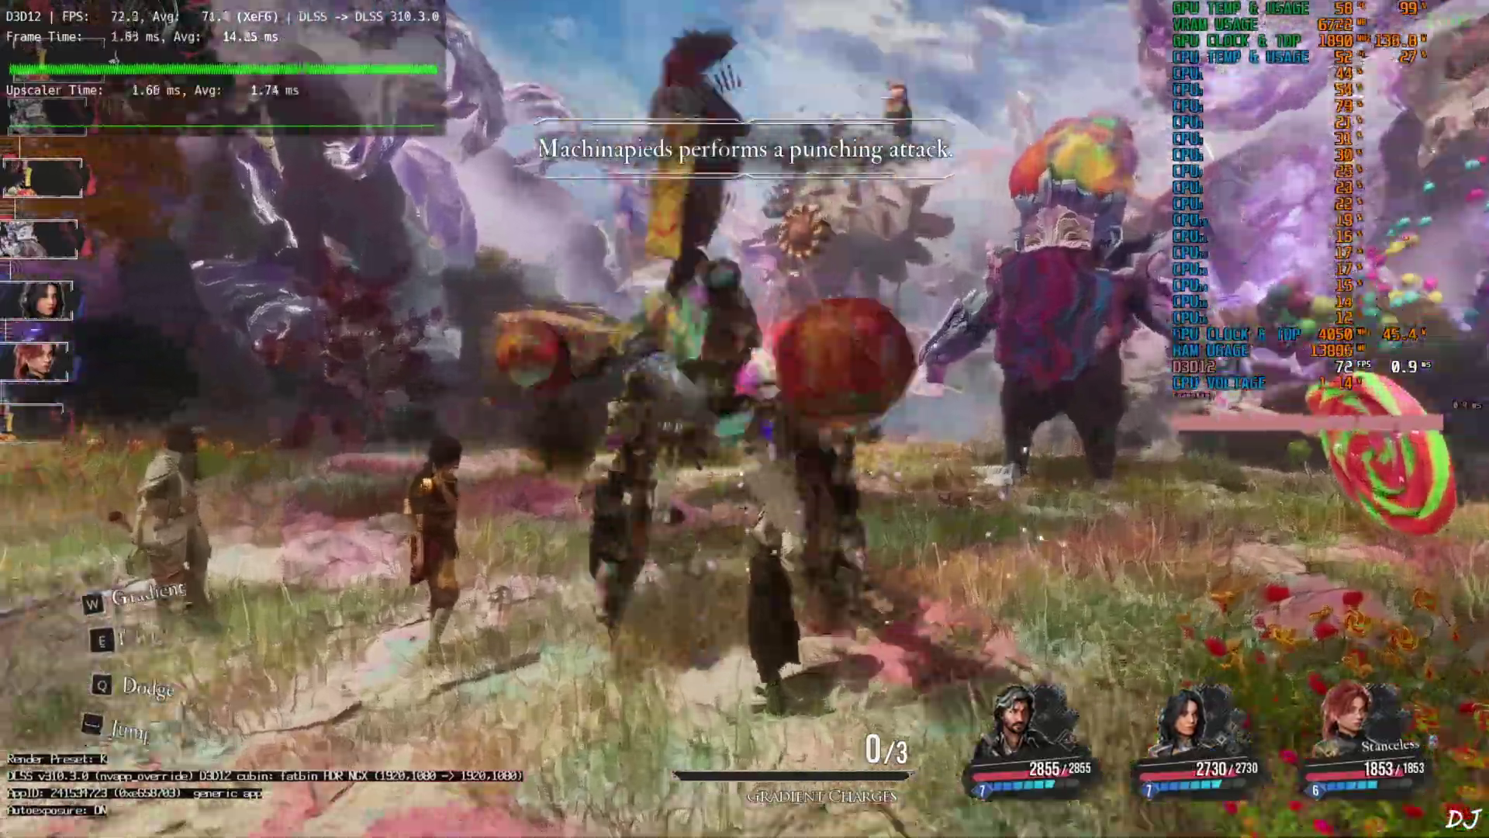
pyautogui.press('e')
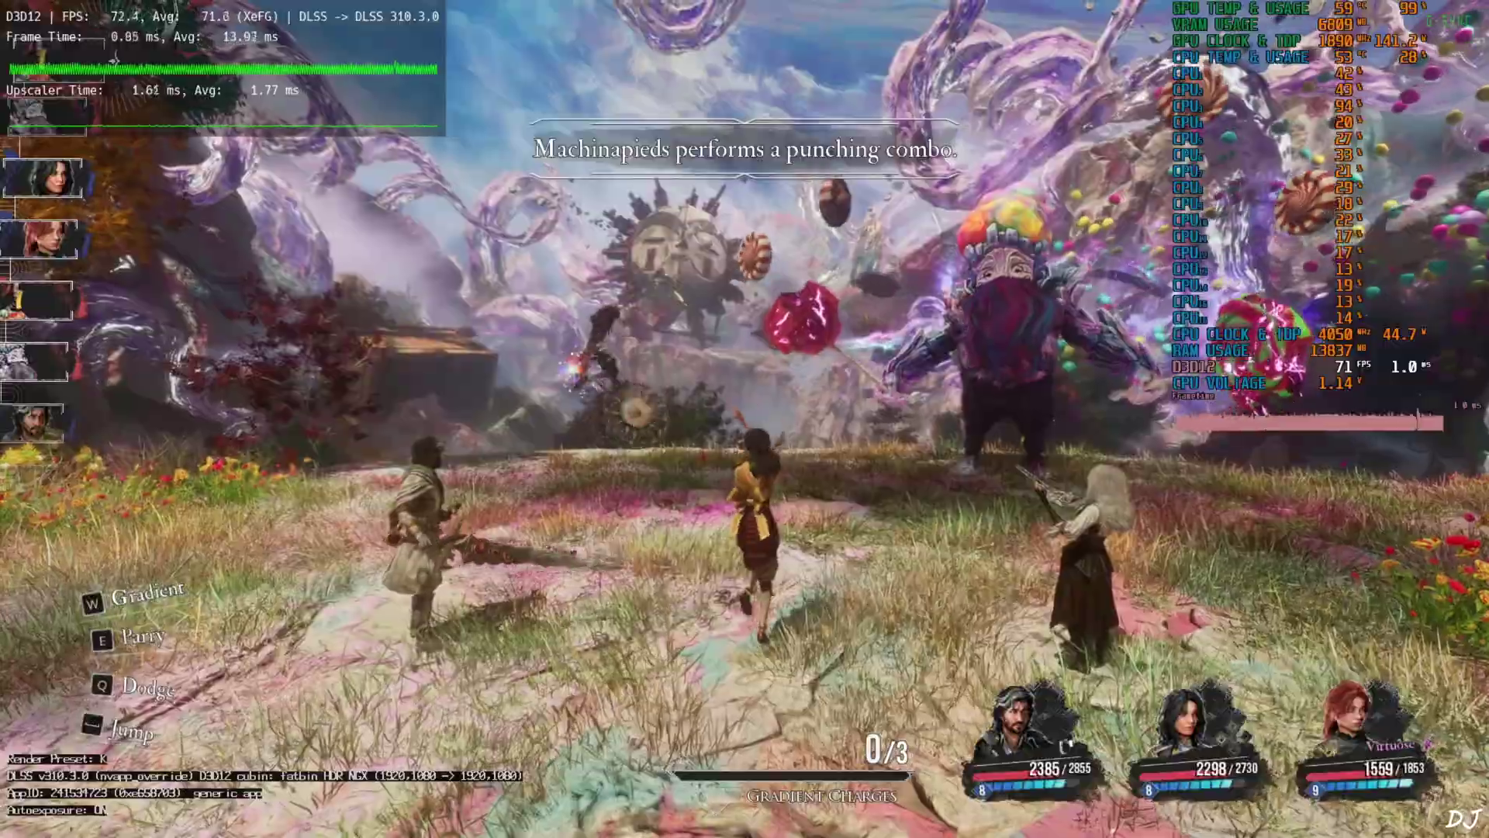
pyautogui.press('e')
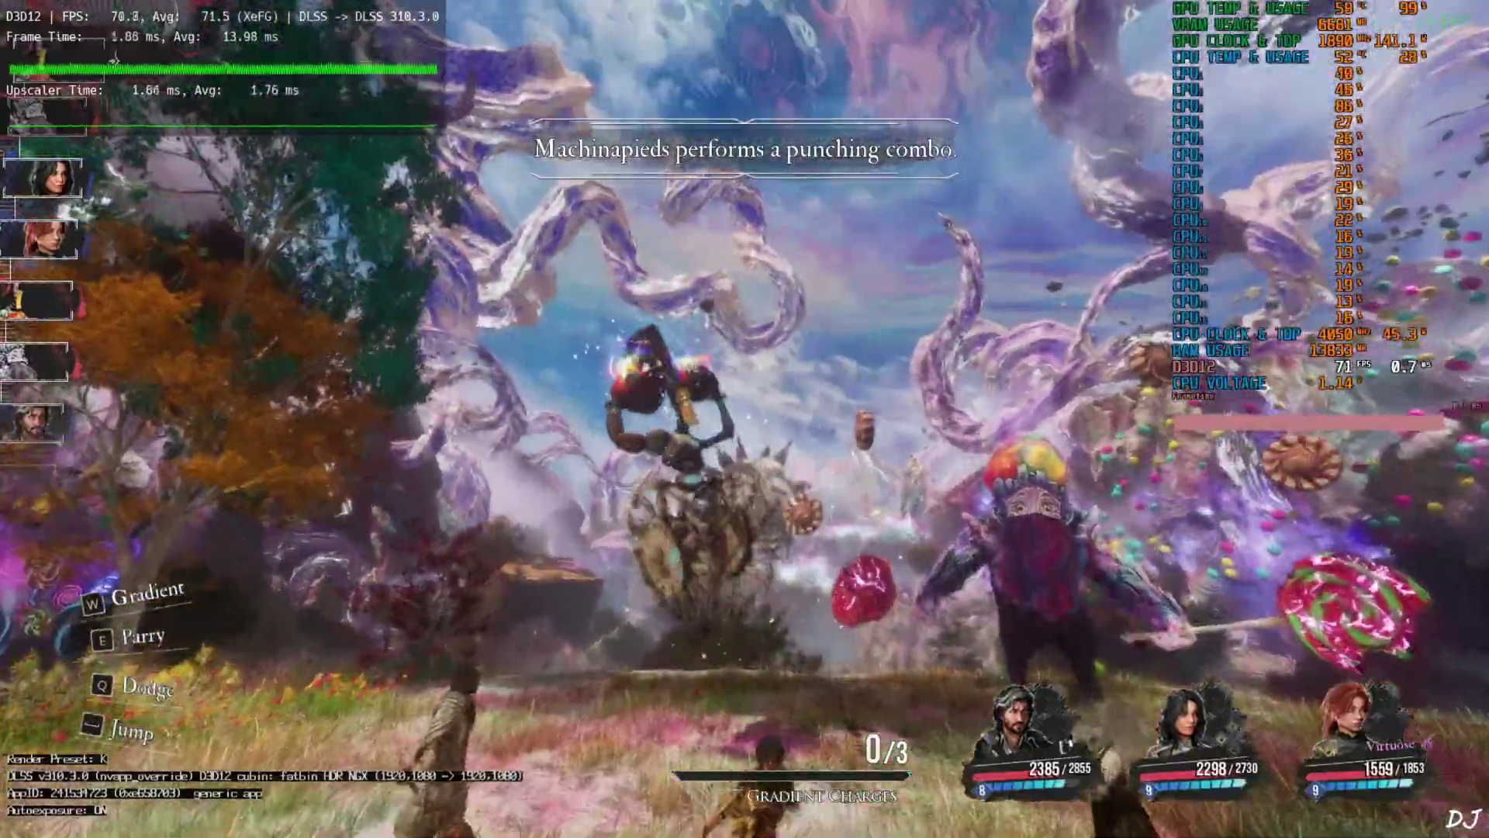
pyautogui.press('e')
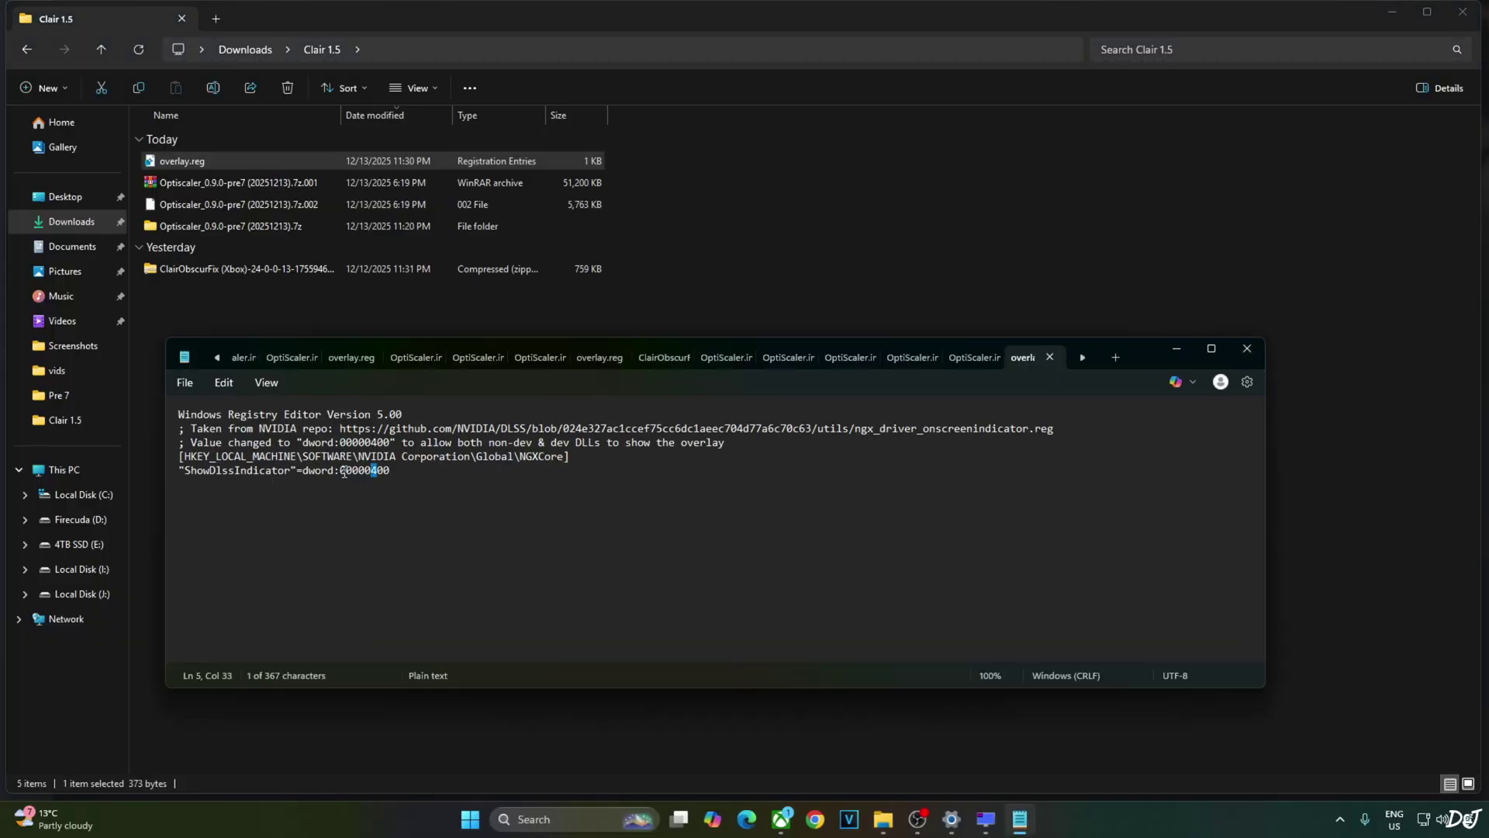
# - Save overlay.reg with ShowDlssIndicator at dword:00000000 and merge it into the registry
pyautogui.click(211, 540)
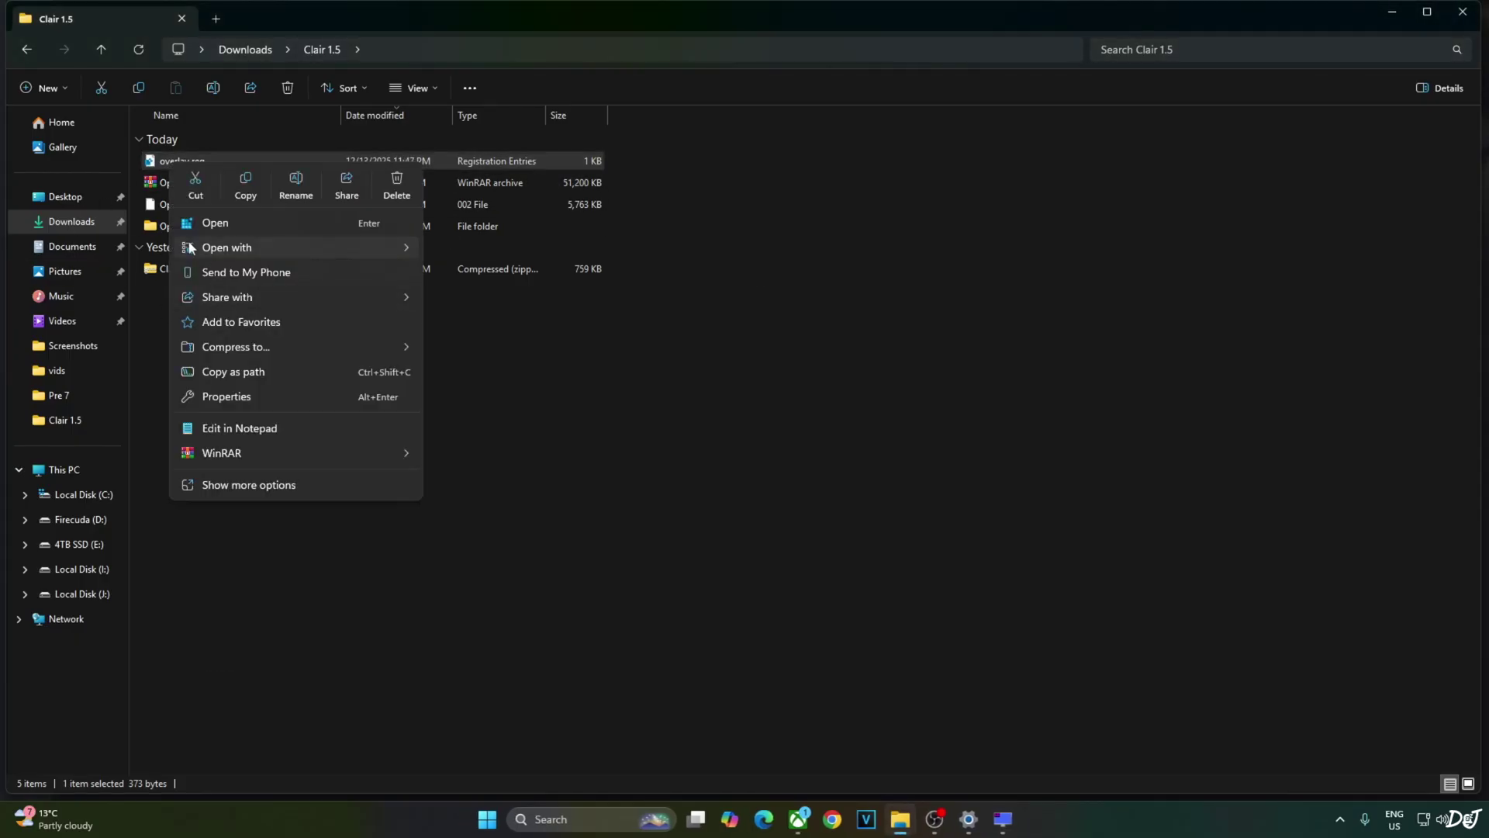
pyautogui.click(215, 223)
pyautogui.click(918, 406)
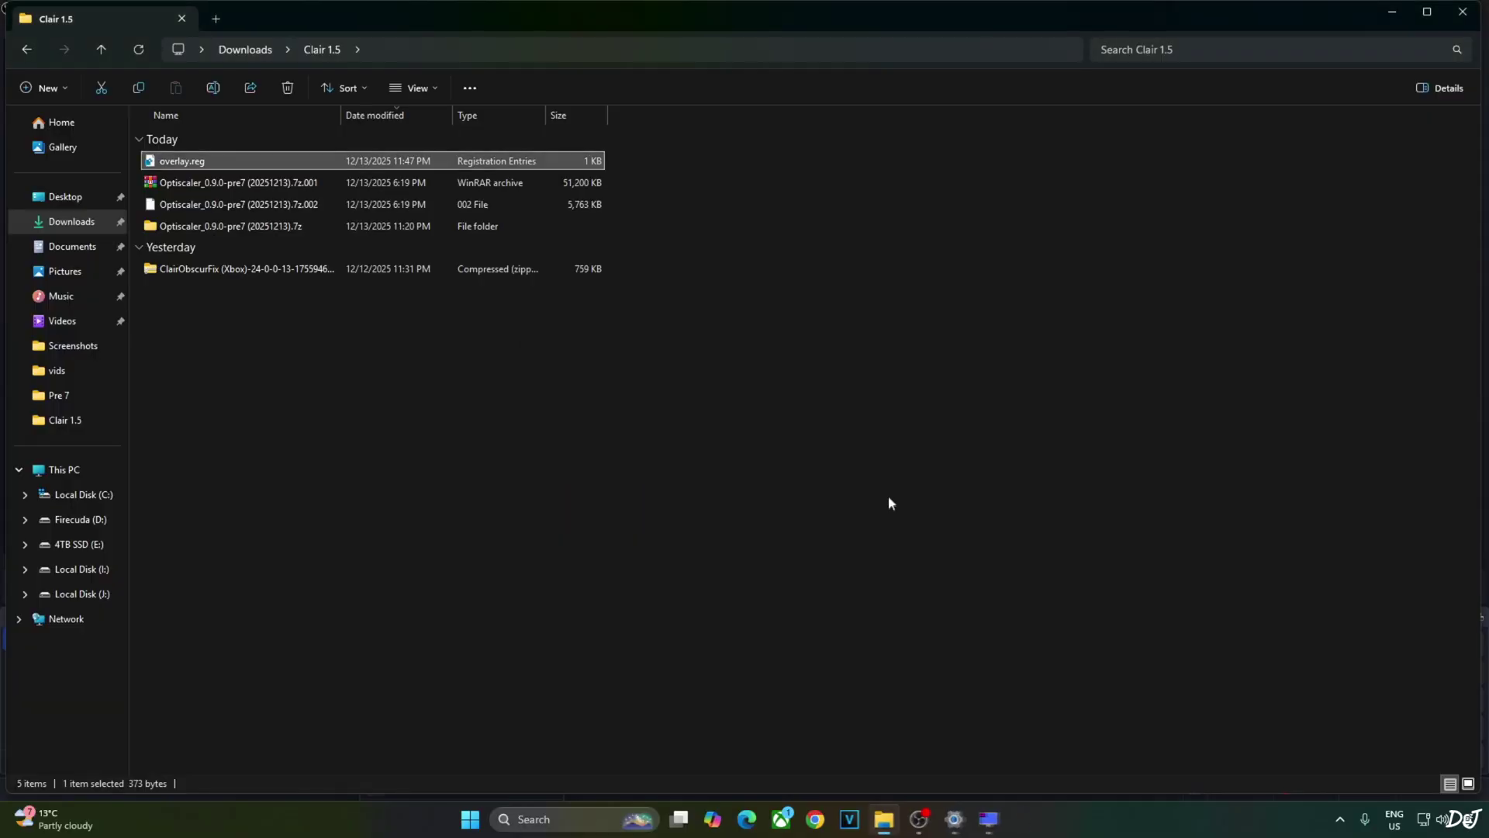